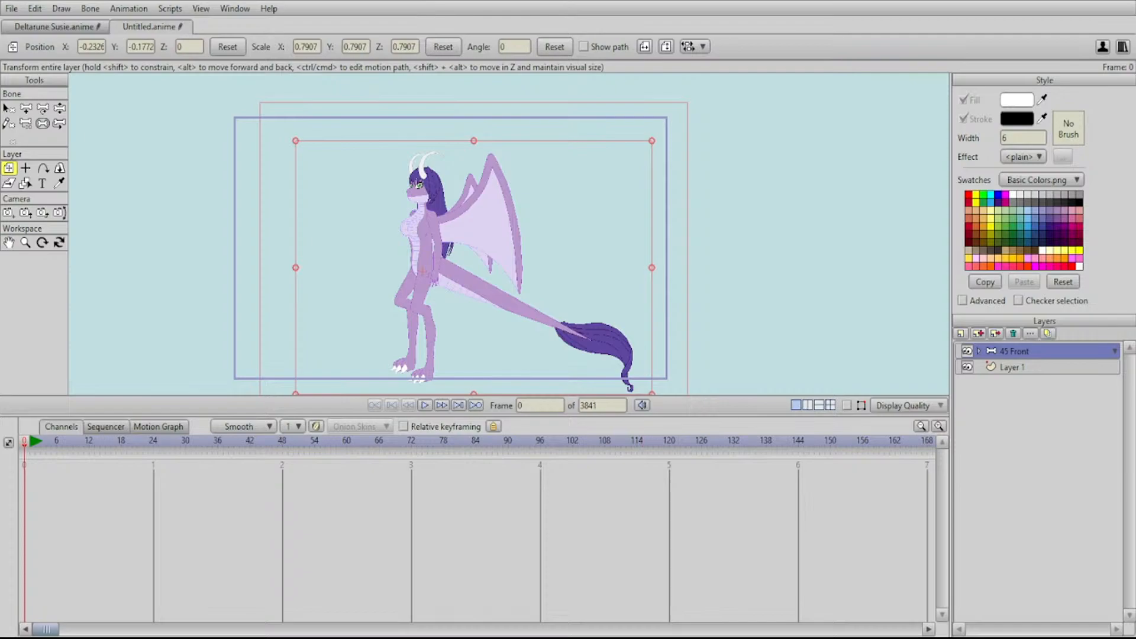
# Move the 45 Front dragon character upward into the frame, to about X -0.26 and Y -0.01
pyautogui.moveTo(455, 266); pyautogui.dragTo(452, 244)
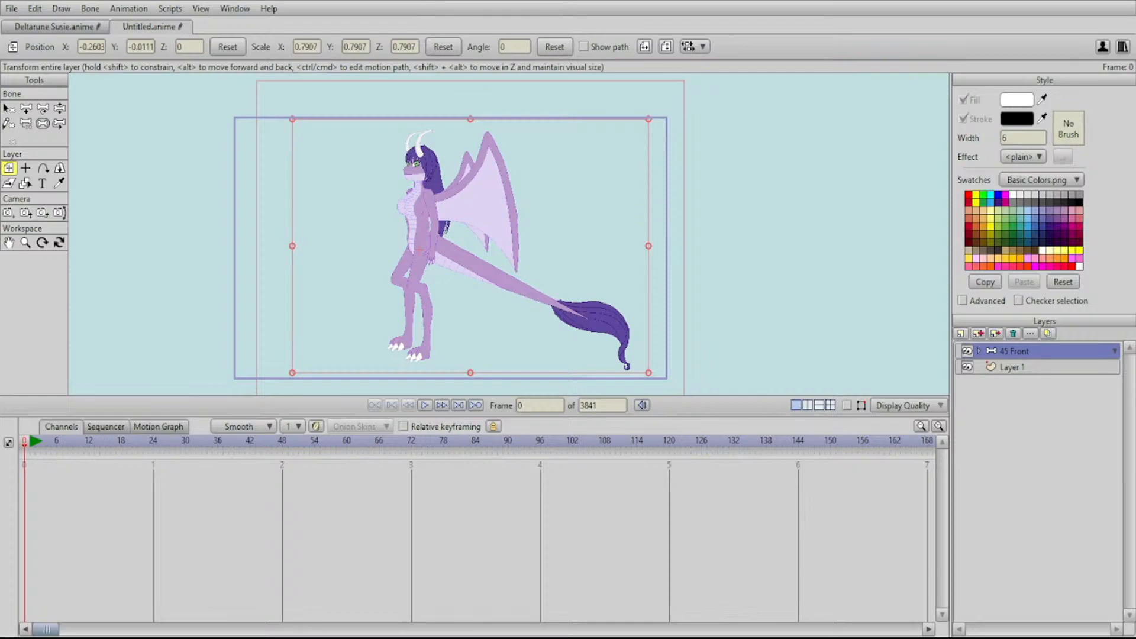
pyautogui.moveTo(452, 245); pyautogui.dragTo(479, 270)
pyautogui.scroll(4, 508, 234)
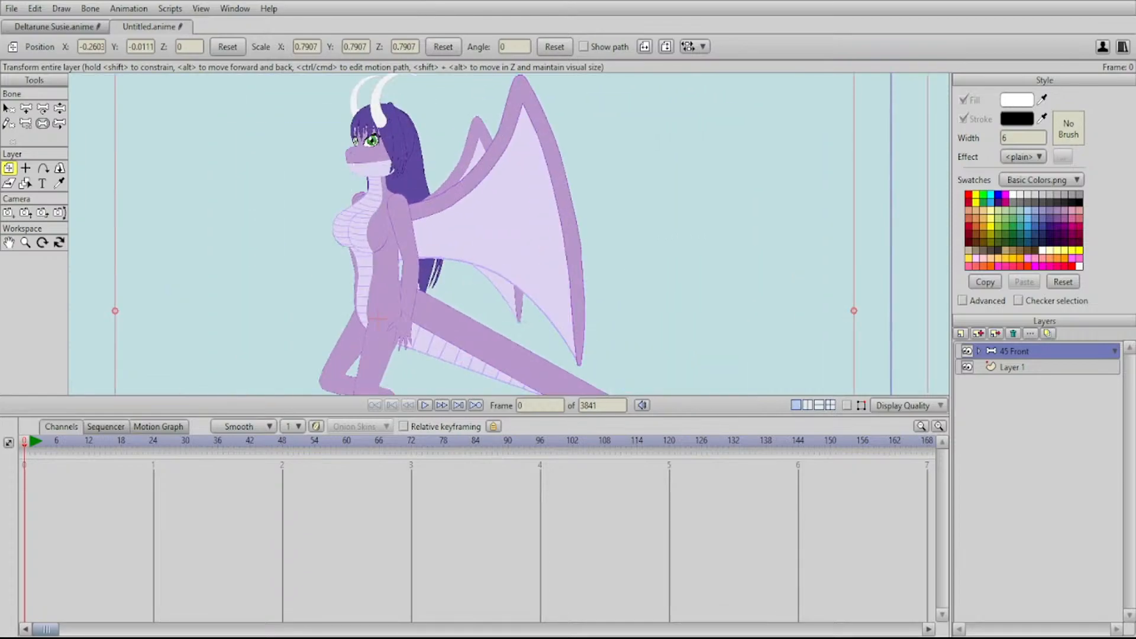
# Examine the dragon character's head, horns, hair and wings up close
pyautogui.moveTo(508, 234); pyautogui.dragTo(604, 311)
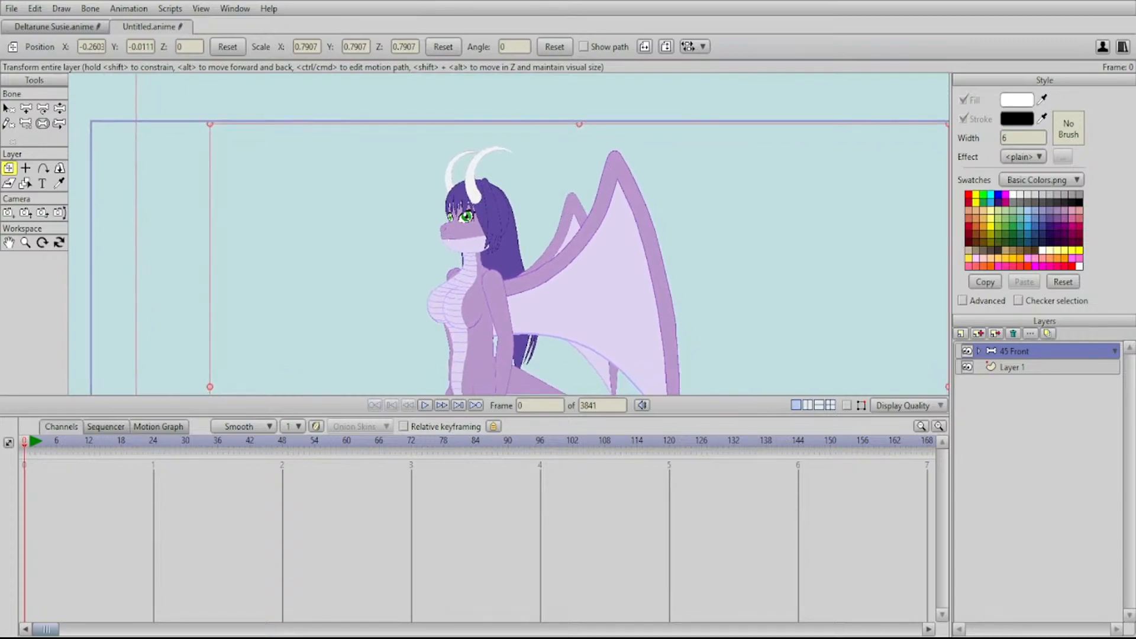
pyautogui.moveTo(509, 251); pyautogui.dragTo(505, 279)
pyautogui.scroll(3, 509, 234)
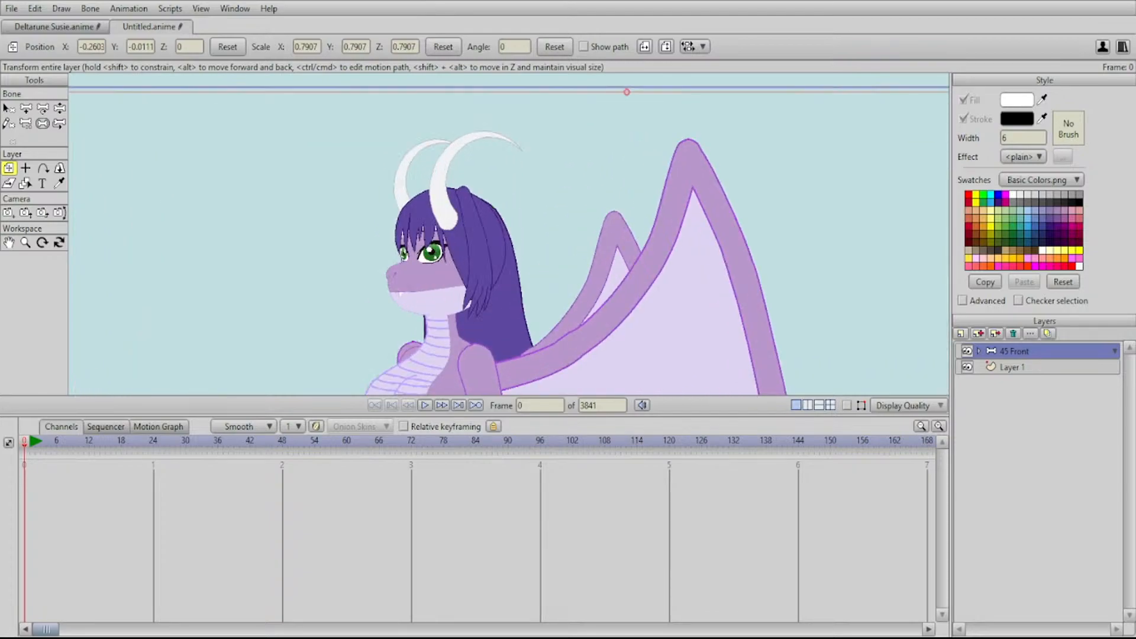
pyautogui.moveTo(509, 234); pyautogui.dragTo(542, 234)
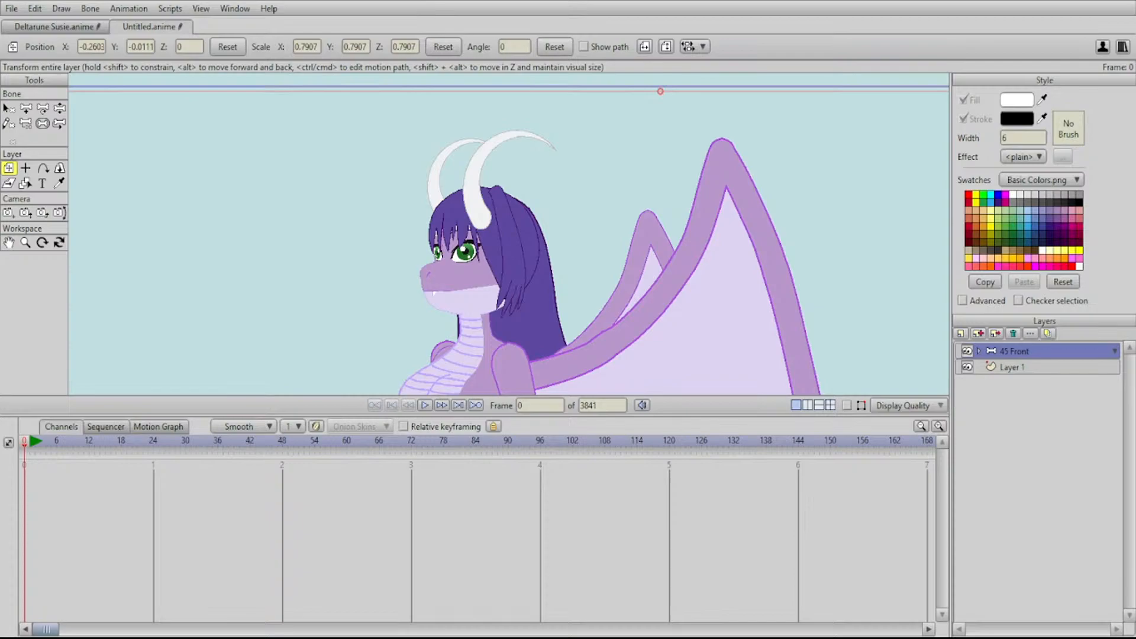
pyautogui.moveTo(543, 234)
pyautogui.mouseDown()
pyautogui.moveTo(512, 152)
pyautogui.moveTo(513, 123)
pyautogui.moveTo(525, 193)
pyautogui.moveTo(559, 235)
pyautogui.mouseUp()
pyautogui.scroll(3, 559, 235)
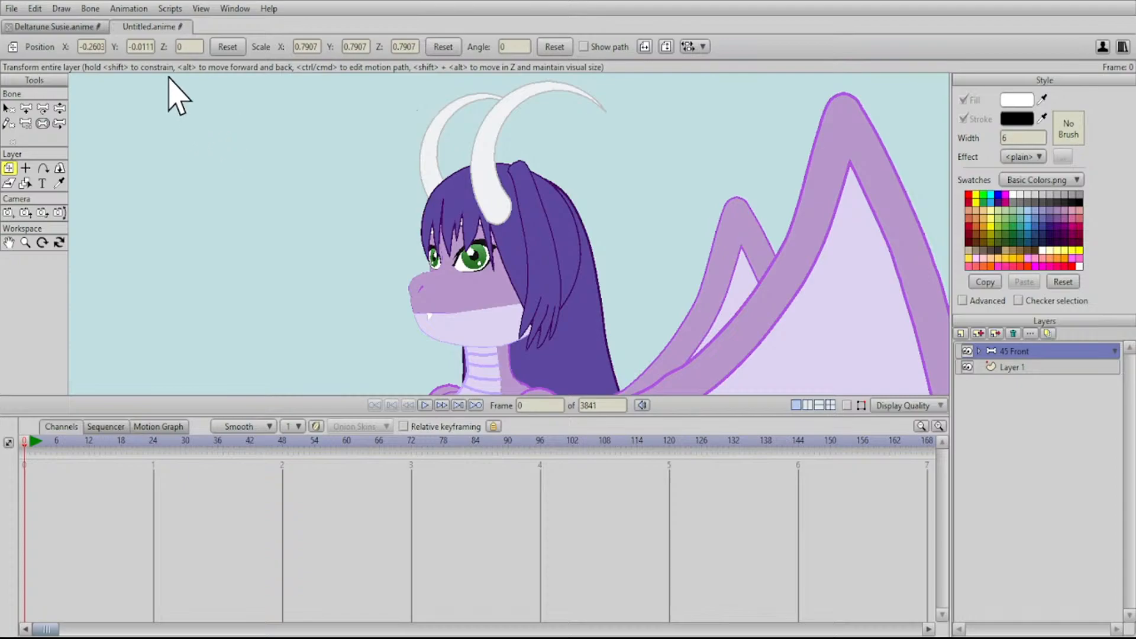
# In the Deltarune Susie.anime document, make the Head, Hair and Front layers visible
pyautogui.click(56, 26)
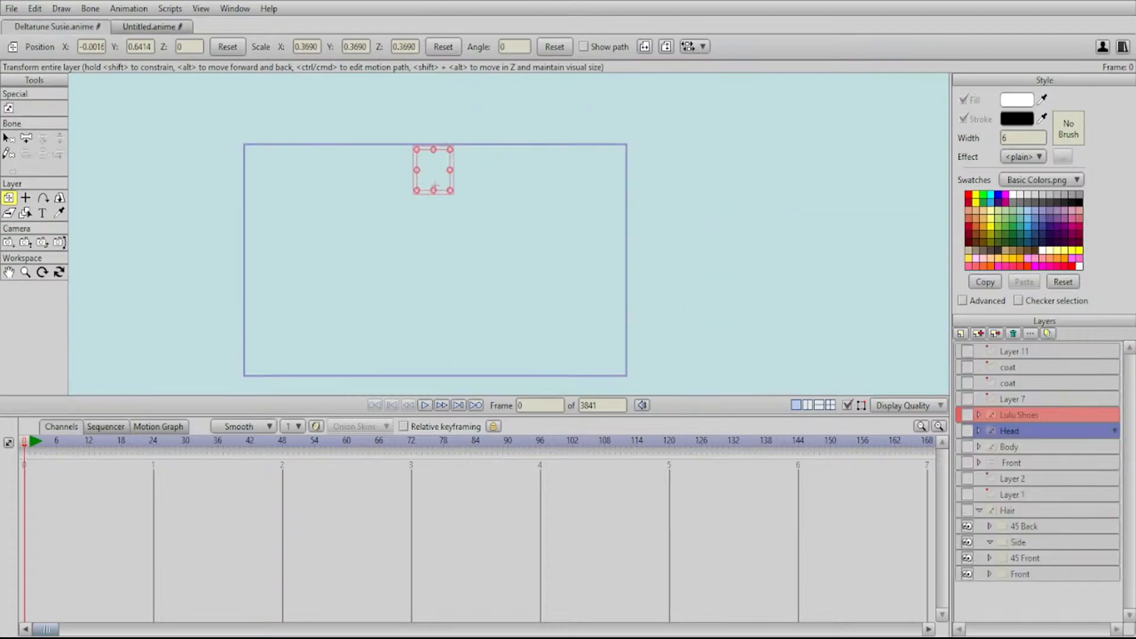
pyautogui.click(967, 431)
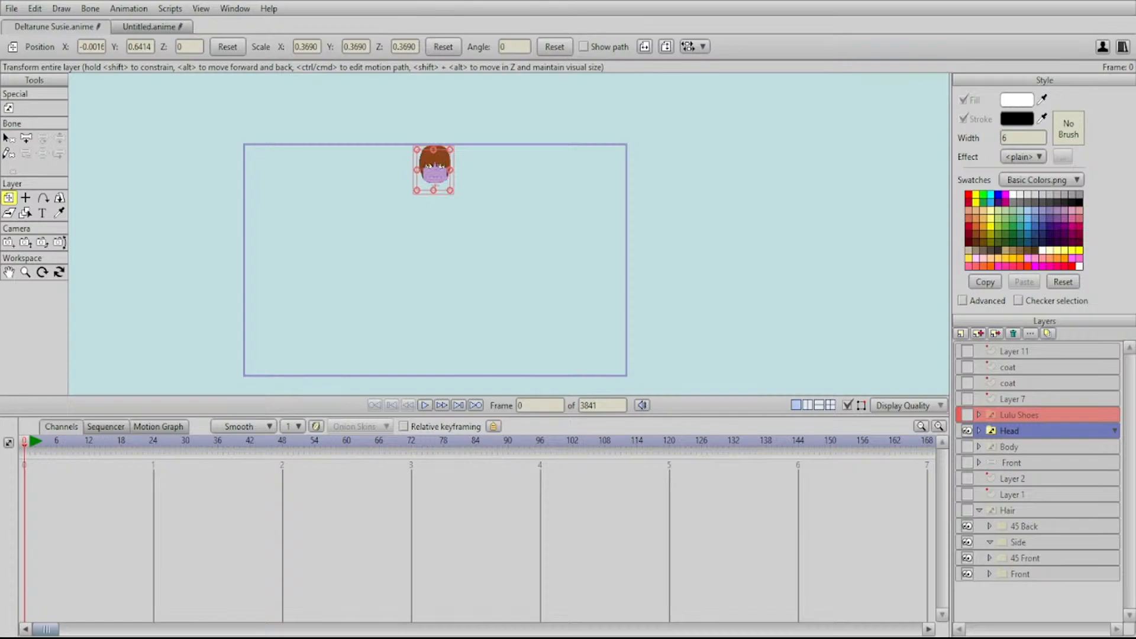
pyautogui.click(967, 510)
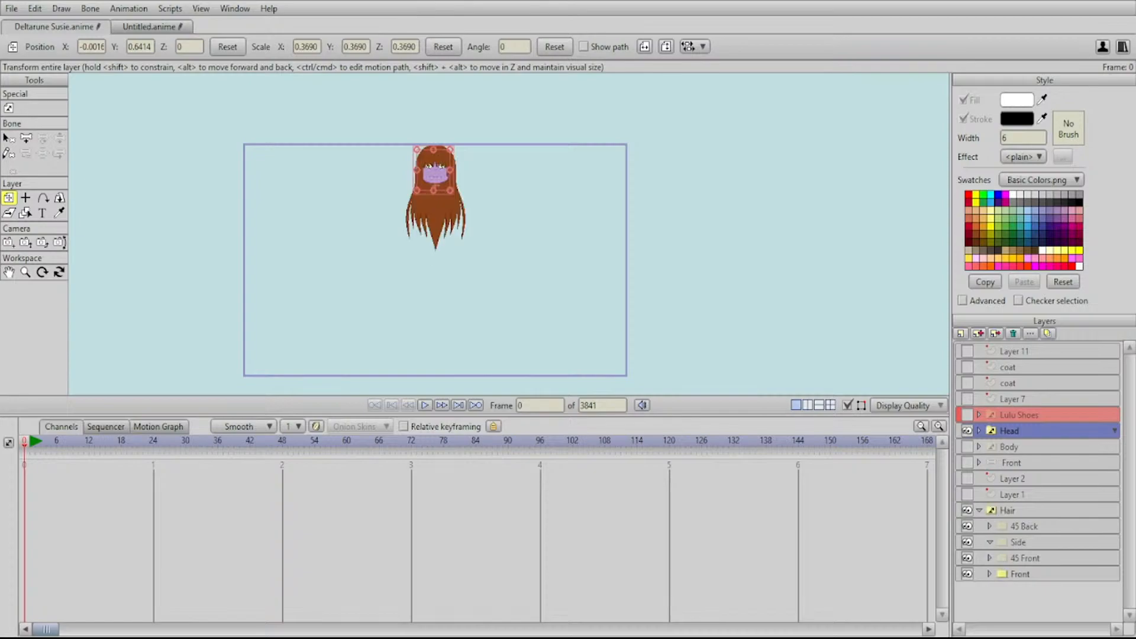
pyautogui.click(967, 463)
# Examine the front-view character, including the head, coat, arms and torn trousers
pyautogui.moveTo(462, 185); pyautogui.dragTo(595, 191)
pyautogui.scroll(8, 509, 235)
pyautogui.scroll(-5, 460, 184)
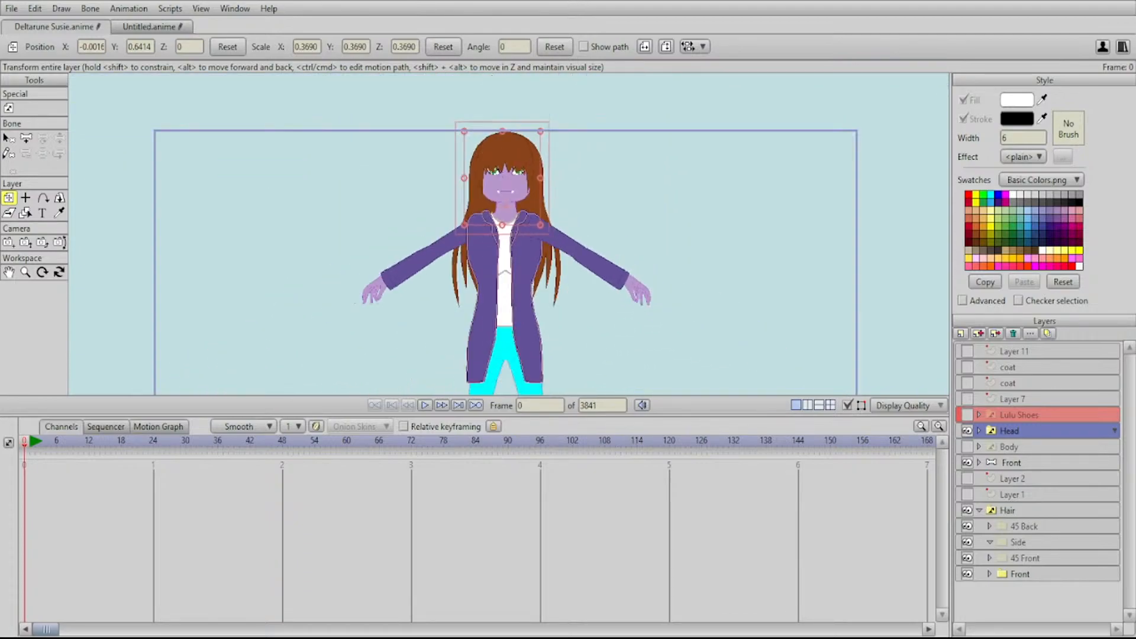
pyautogui.moveTo(481, 237); pyautogui.dragTo(489, 192)
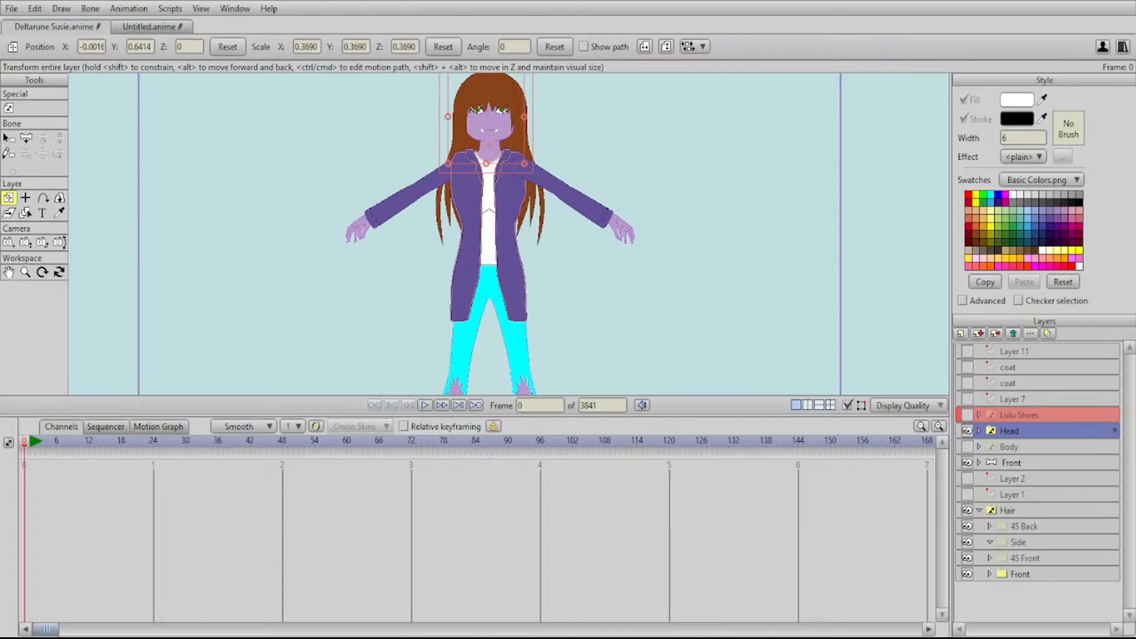
pyautogui.moveTo(490, 196); pyautogui.dragTo(470, 236)
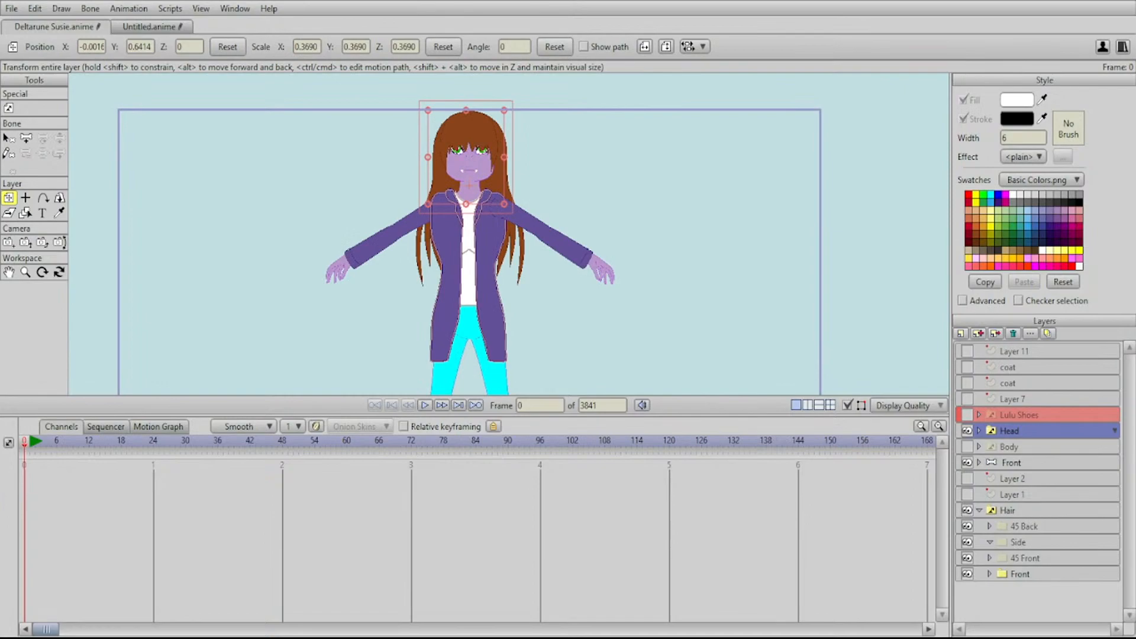
pyautogui.scroll(-5, 509, 237)
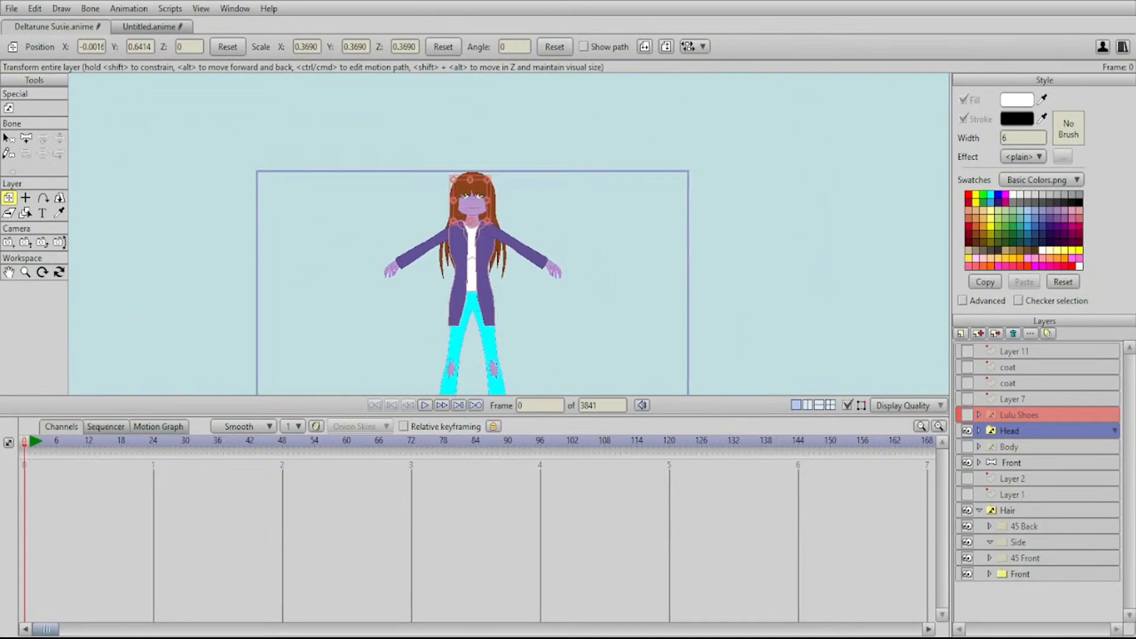
pyautogui.scroll(5, 474, 287)
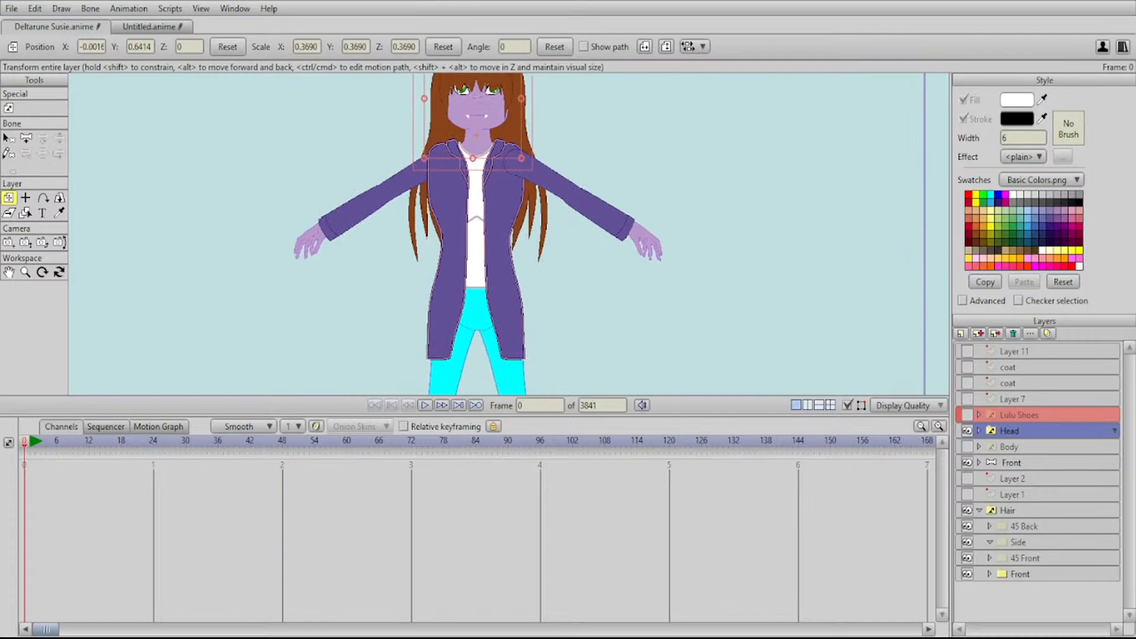
pyautogui.scroll(-4, 485, 236)
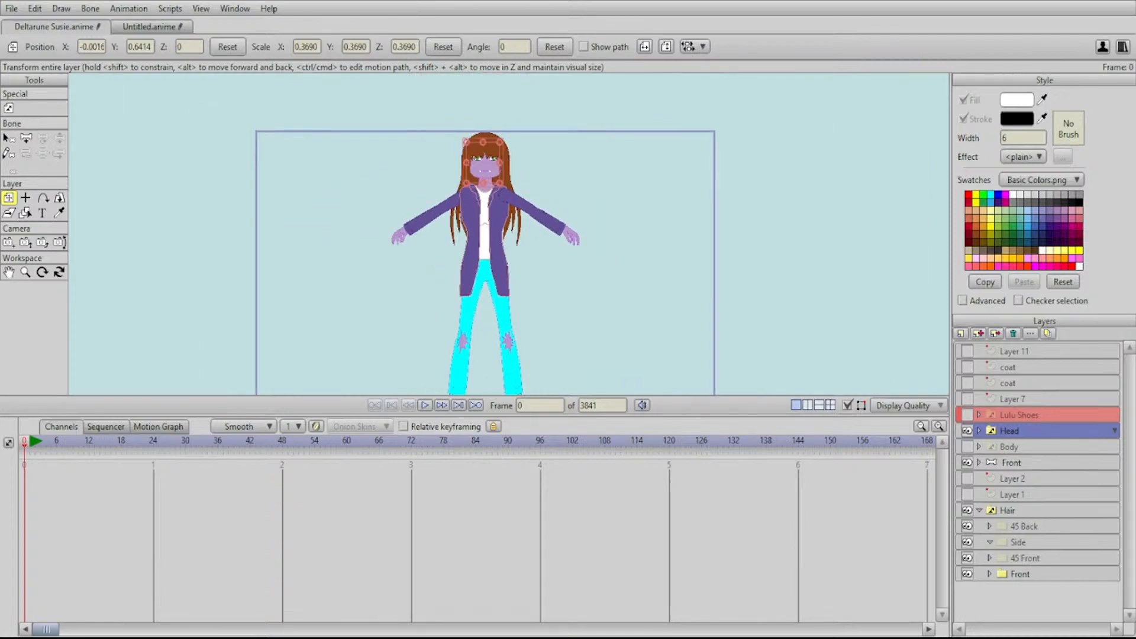
# Show and expand the Body layer group, and move the body beside the front-view character at about X 0.918, Y -0.042
pyautogui.click(1009, 447)
pyautogui.click(967, 446)
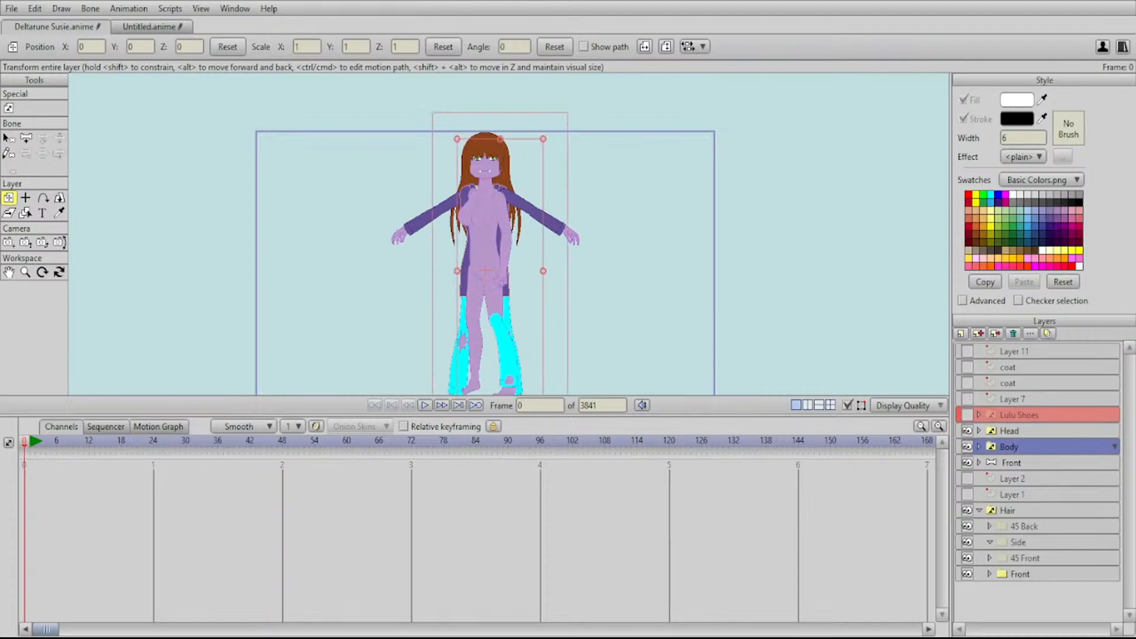
pyautogui.click(979, 446)
pyautogui.moveTo(485, 296); pyautogui.dragTo(562, 240)
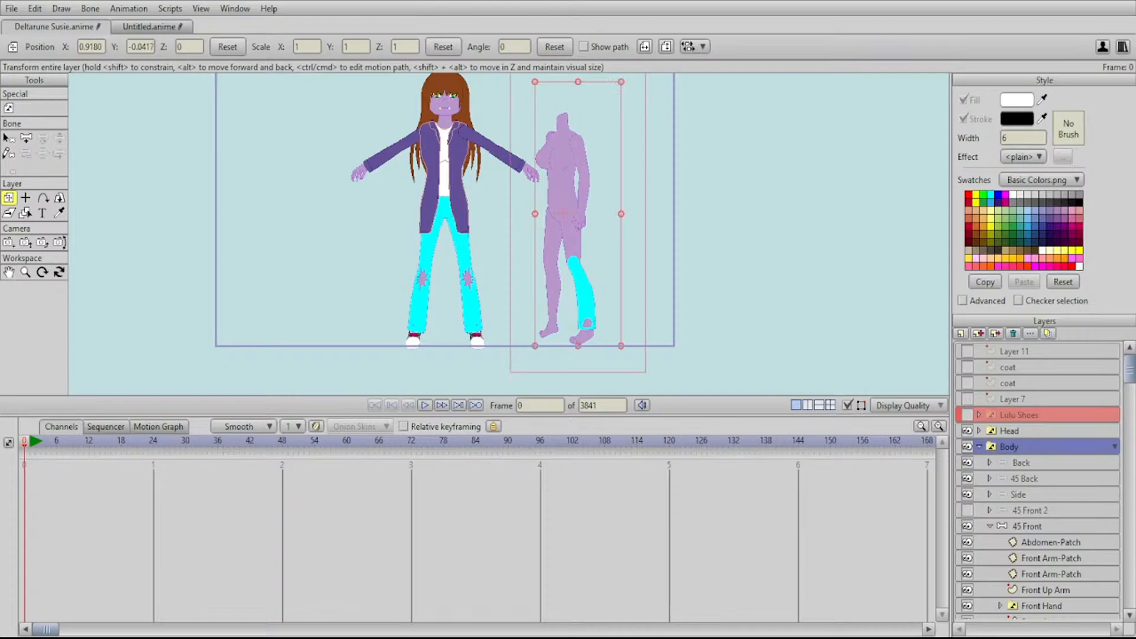
# Make the 45 Front 2 body layer visible, select it and inspect its bone rig from the shoulders to the feet
pyautogui.click(967, 510)
pyautogui.click(1030, 510)
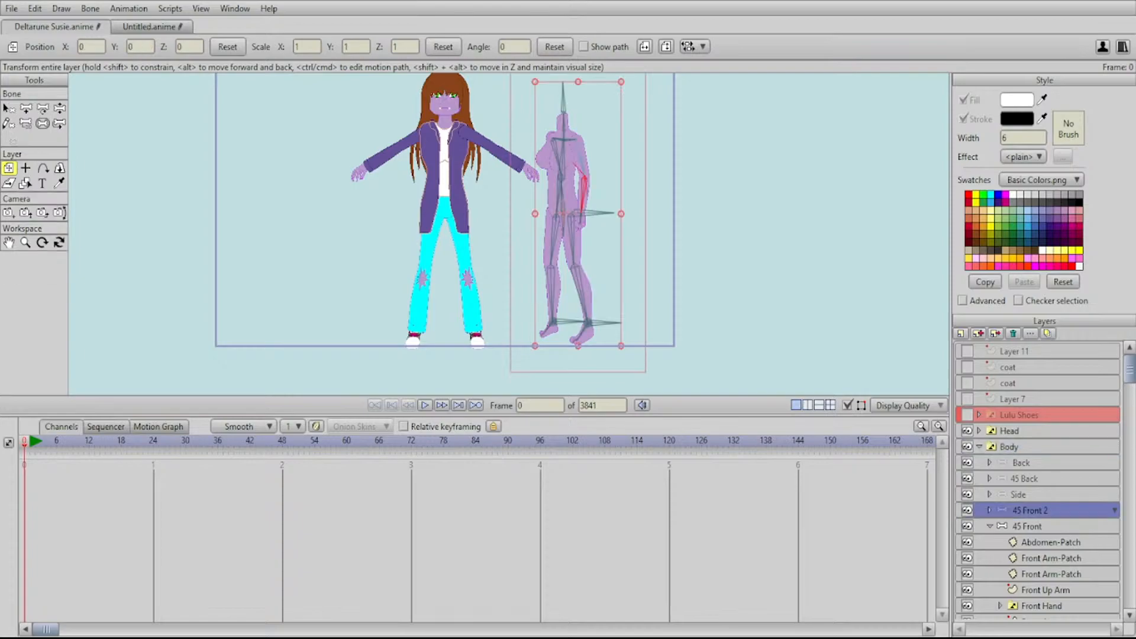
pyautogui.scroll(5, 595, 121)
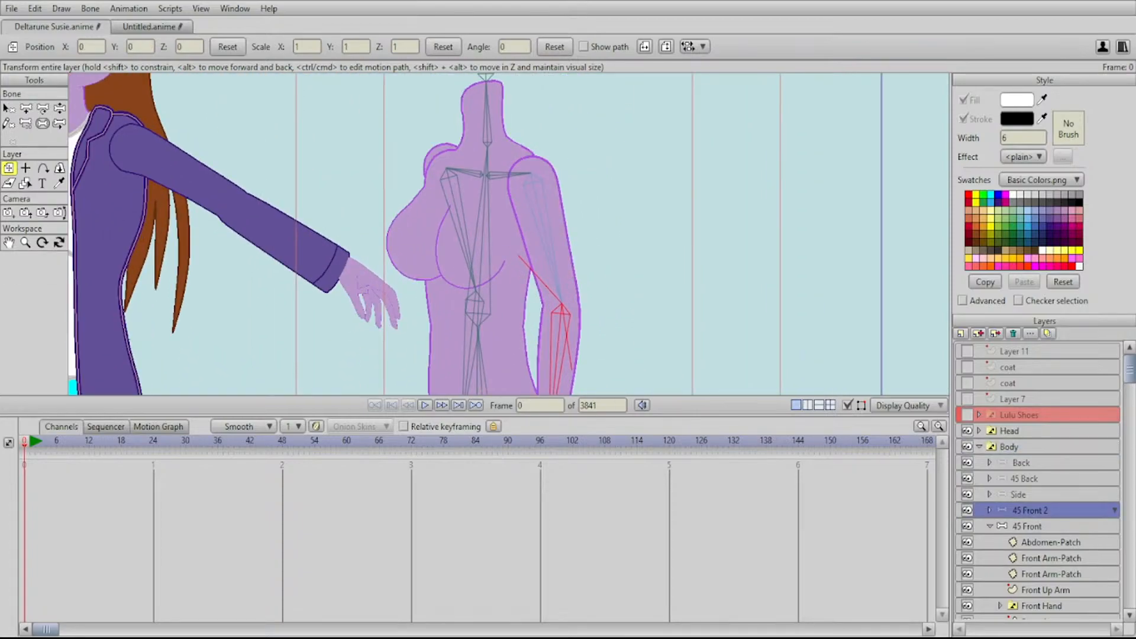
pyautogui.moveTo(580, 310); pyautogui.dragTo(555, 74)
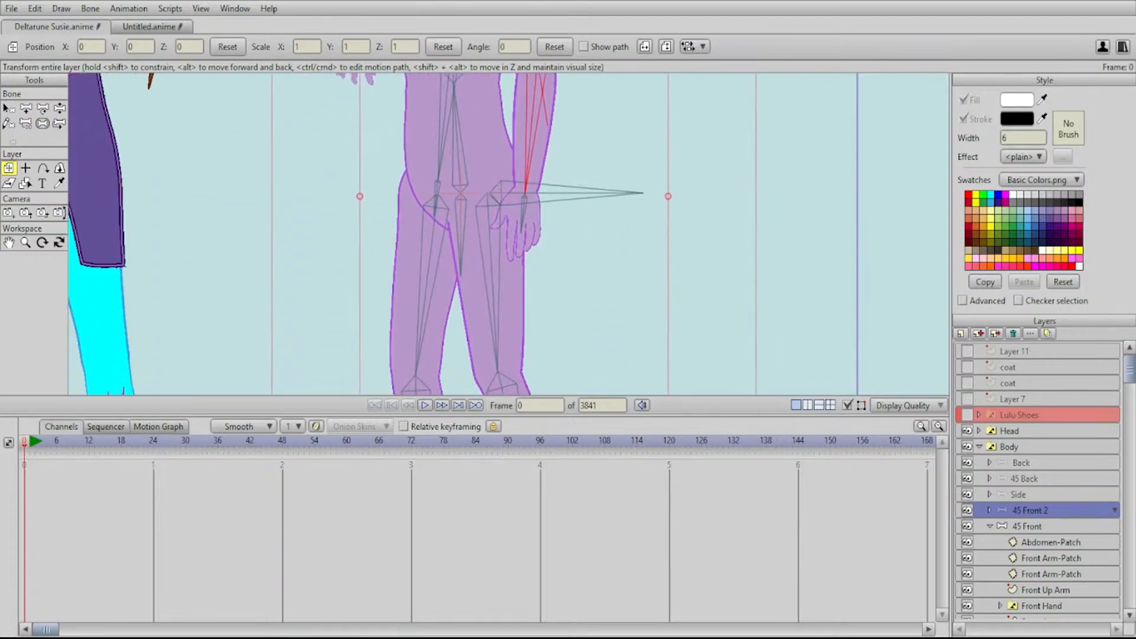
pyautogui.moveTo(550, 331); pyautogui.dragTo(541, 125)
pyautogui.moveTo(547, 307); pyautogui.dragTo(564, 278)
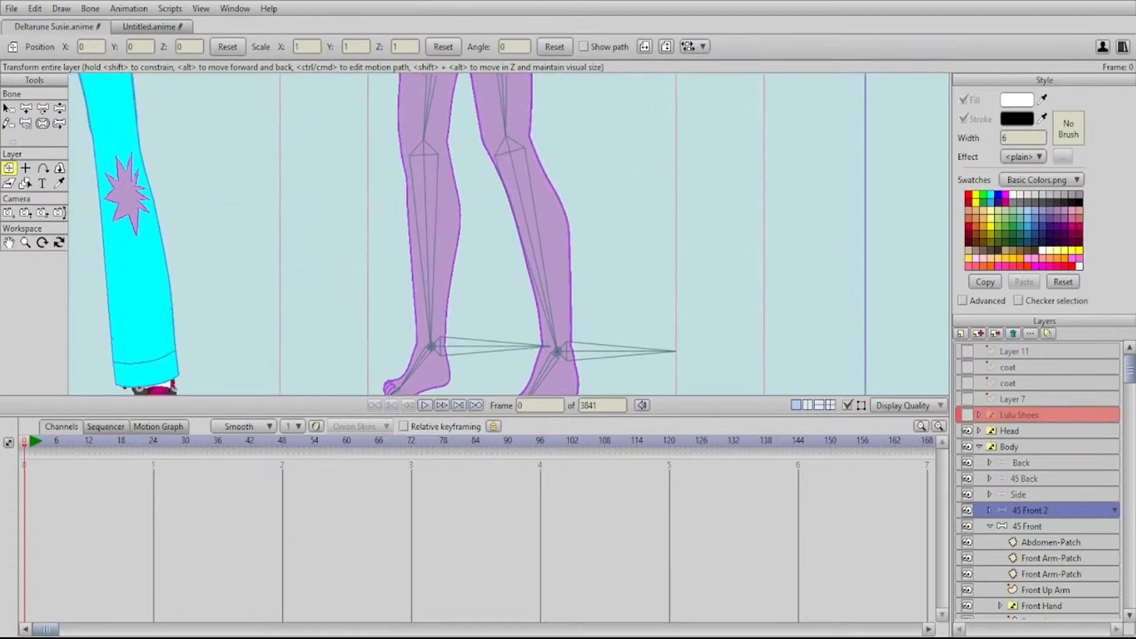
pyautogui.moveTo(559, 80); pyautogui.dragTo(556, 391)
pyautogui.moveTo(553, 128); pyautogui.dragTo(547, 220)
# Test the 45 Front 2 rig by bending its forearm across the body with Manipulate Bones
pyautogui.press('z')
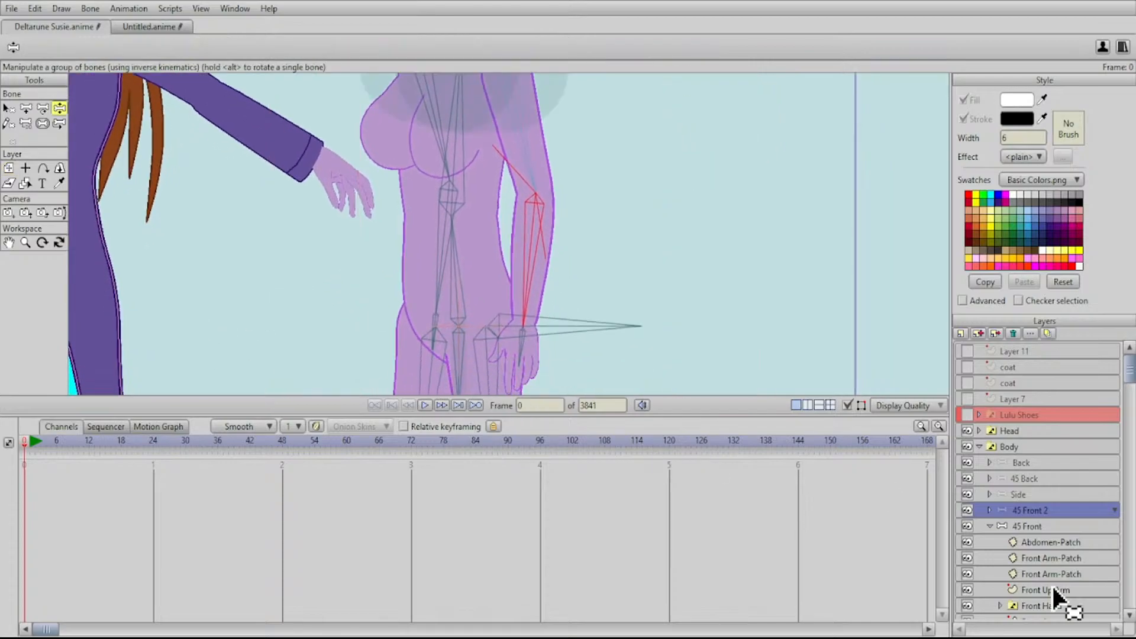
pyautogui.scroll(-3, 516, 275)
pyautogui.moveTo(517, 276); pyautogui.dragTo(473, 266)
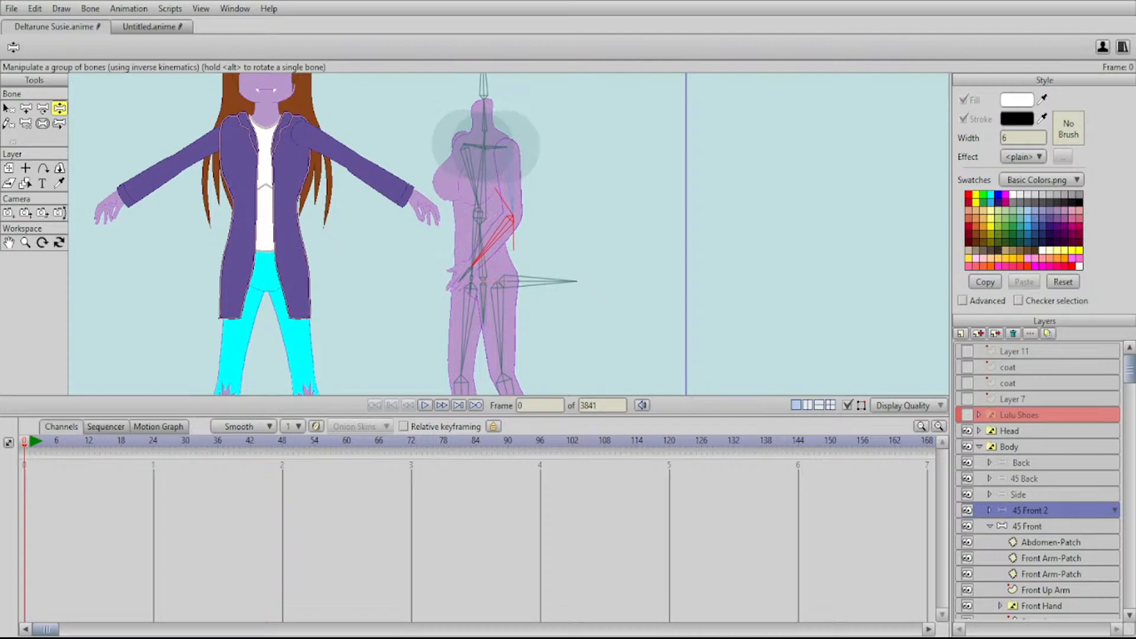
# Step back and forth through frames 0 to 15 to review the body's short animation, ending at frame 0
pyautogui.press('Right')
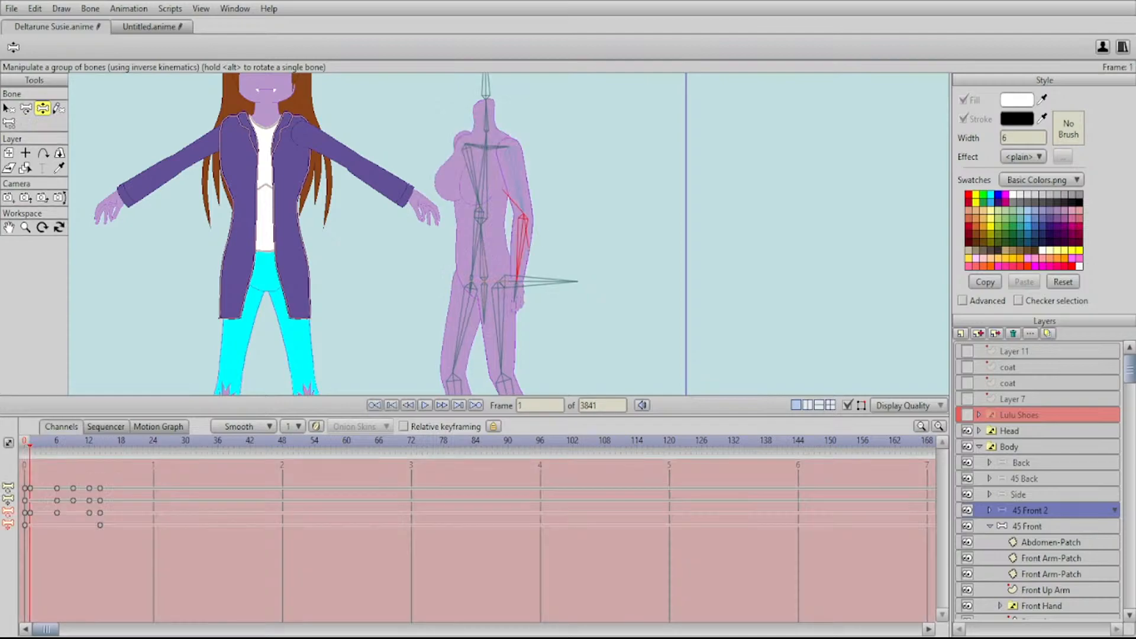
pyautogui.press('Right')
pyautogui.press('Right')
pyautogui.press('Right')
pyautogui.press('Right')
pyautogui.press('Right')
pyautogui.press('Right')
pyautogui.press('Right')
pyautogui.press('Right')
pyautogui.press('Right')
pyautogui.press('Right')
pyautogui.press('Right')
pyautogui.press('Right')
pyautogui.press('Right')
pyautogui.press('Right')
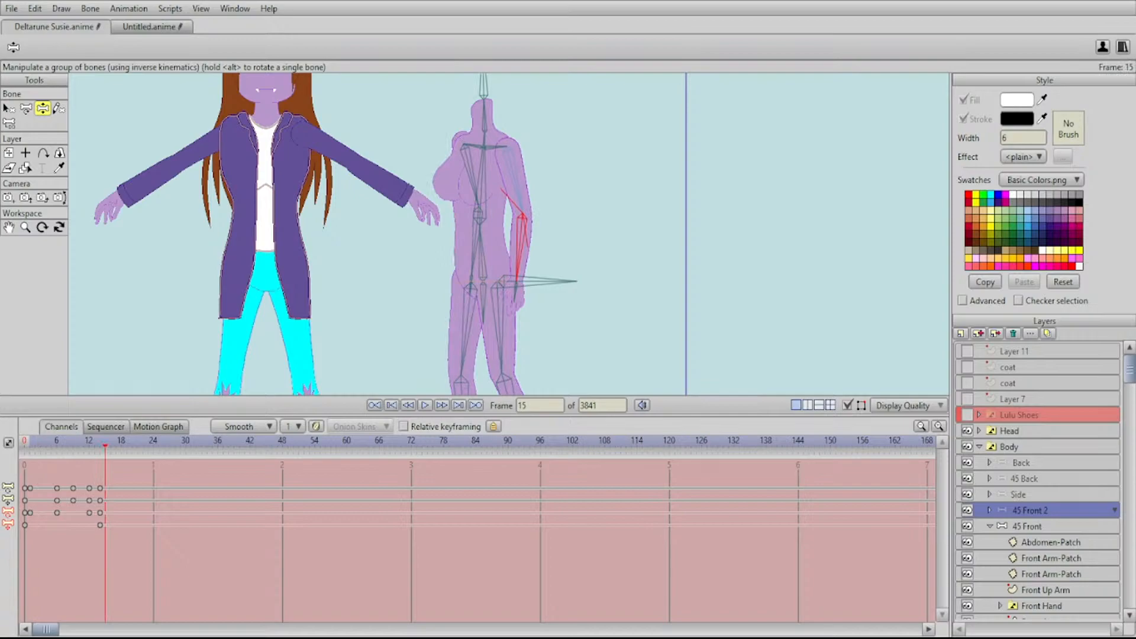
pyautogui.press('Left')
pyautogui.press('Left')
pyautogui.press('Left')
pyautogui.press('Left')
pyautogui.press('Left')
pyautogui.press('Left')
pyautogui.press('Left')
pyautogui.press('Left')
pyautogui.press('Left')
pyautogui.press('Left')
pyautogui.press('Left')
pyautogui.press('Left')
pyautogui.press('Left')
pyautogui.press('Left')
pyautogui.press('Right')
pyautogui.press('Right')
pyautogui.press('Right')
pyautogui.press('Right')
pyautogui.press('Right')
pyautogui.press('Right')
pyautogui.press('Right')
pyautogui.press('Right')
pyautogui.press('Right')
pyautogui.press('Right')
pyautogui.press('Right')
pyautogui.press('Right')
pyautogui.press('Right')
pyautogui.press('Right')
pyautogui.press('Left')
pyautogui.press('Left')
pyautogui.press('Left')
pyautogui.press('Left')
pyautogui.press('Left')
pyautogui.press('Left')
pyautogui.press('Left')
pyautogui.press('Left')
pyautogui.press('Left')
pyautogui.press('Left')
pyautogui.press('Left')
pyautogui.press('Left')
pyautogui.press('Left')
pyautogui.press('Left')
pyautogui.press('Left')
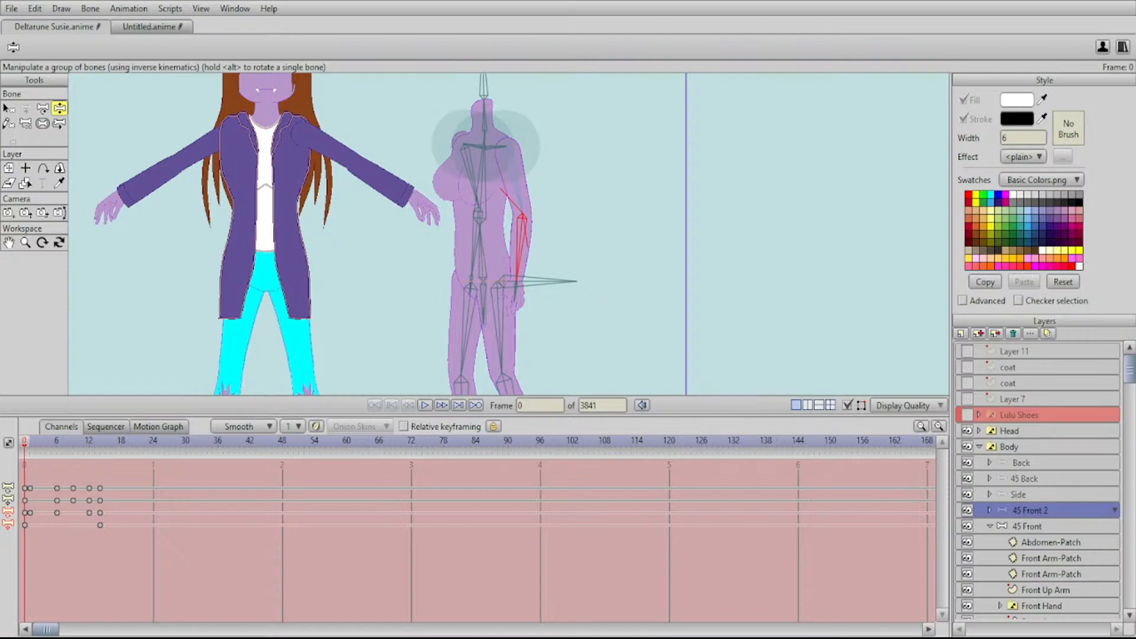
# Play the 45 Front 2 walk animation to review the full body motion, and return the timeline to frame 0
pyautogui.press('Right')
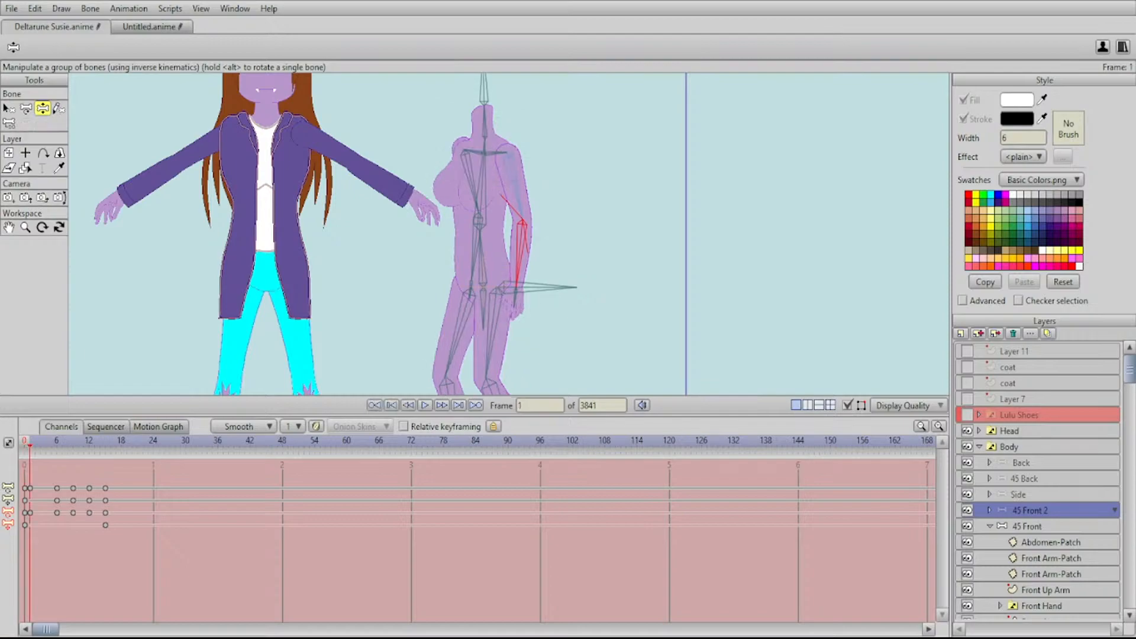
pyautogui.moveTo(30, 441)
pyautogui.mouseDown()
pyautogui.moveTo(116, 440)
pyautogui.moveTo(25, 441)
pyautogui.mouseUp()
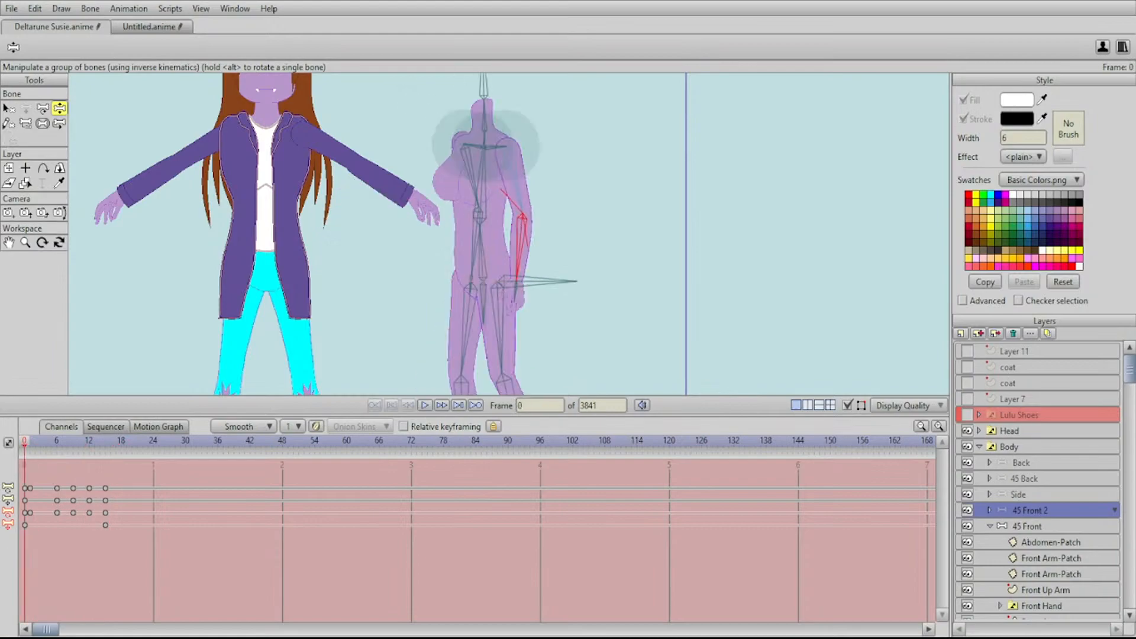
pyautogui.press('Right')
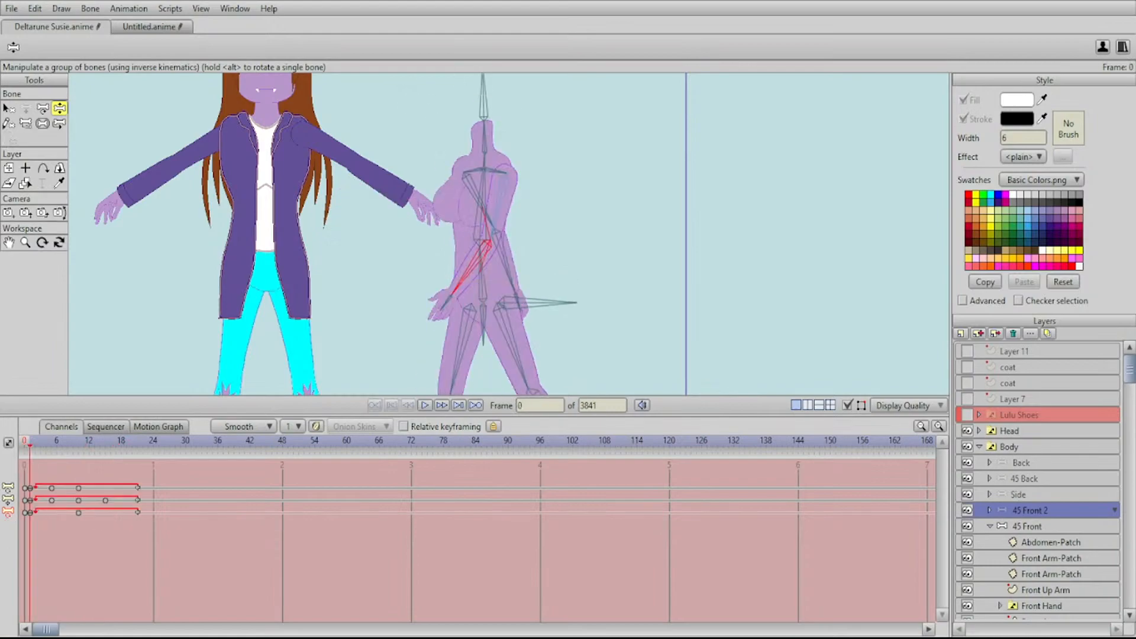
pyautogui.press('space')
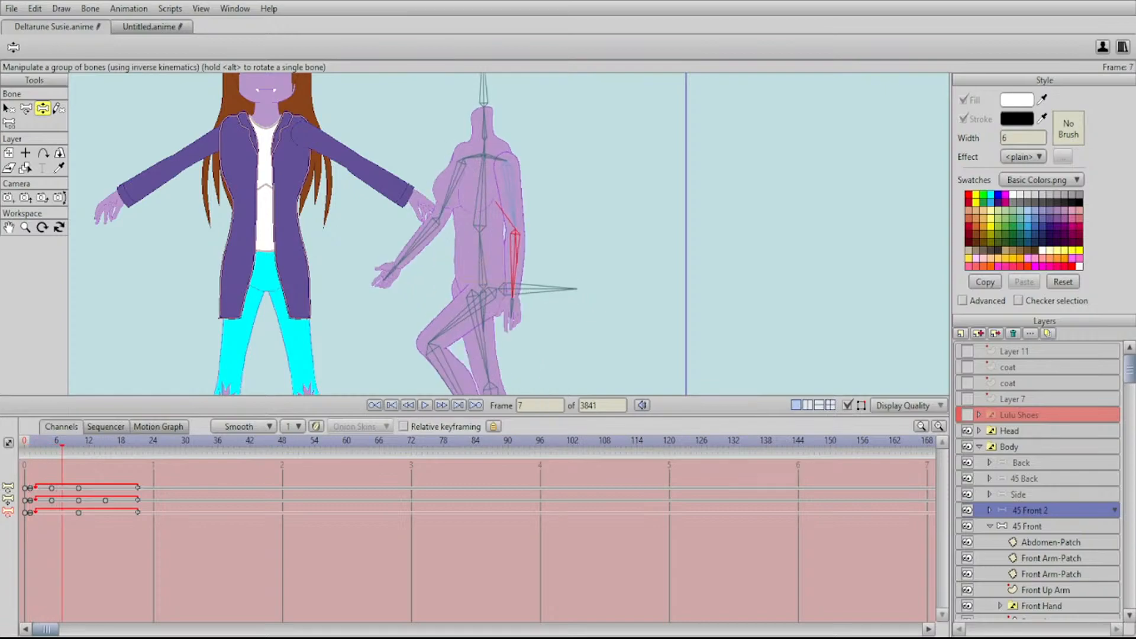
pyautogui.moveTo(509, 234); pyautogui.dragTo(467, 190)
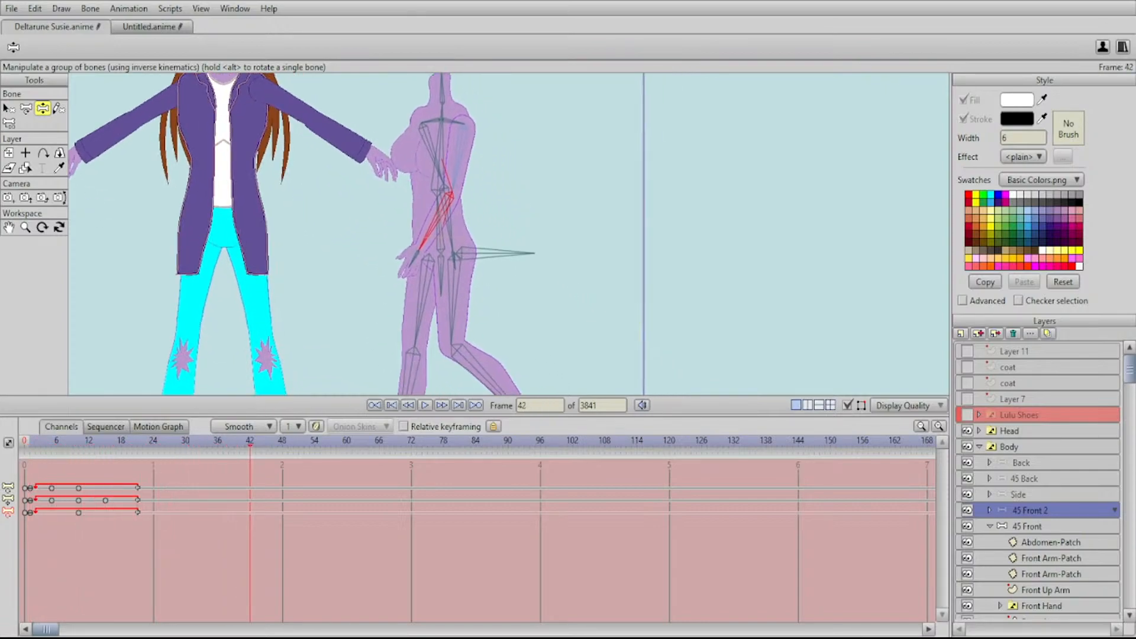
pyautogui.scroll(-2, 509, 233)
pyautogui.press('space')
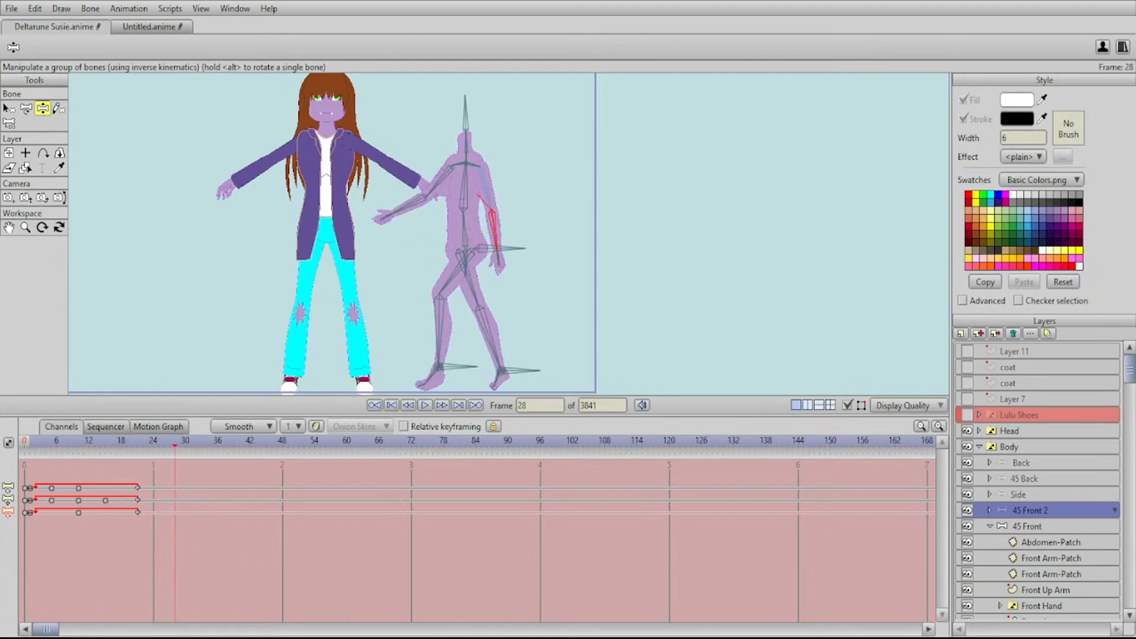
pyautogui.moveTo(84, 442); pyautogui.dragTo(24, 442)
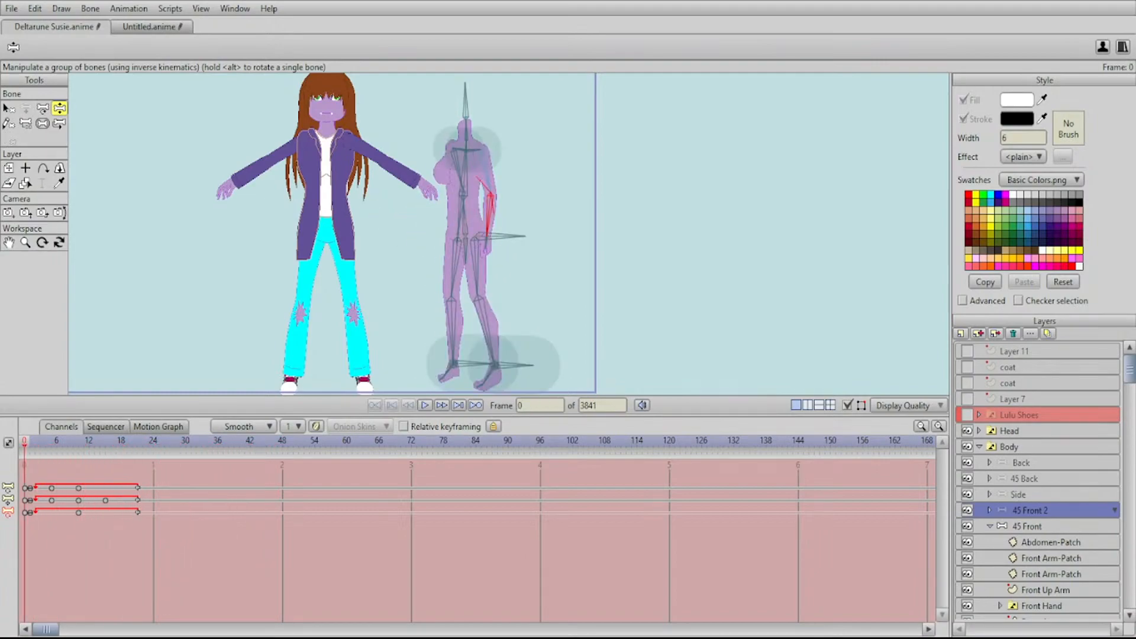
# Select the Side and 45 Back layers of the Body group in turn to view their rigs
pyautogui.moveTo(494, 190); pyautogui.dragTo(511, 239)
pyautogui.scroll(2, 509, 234)
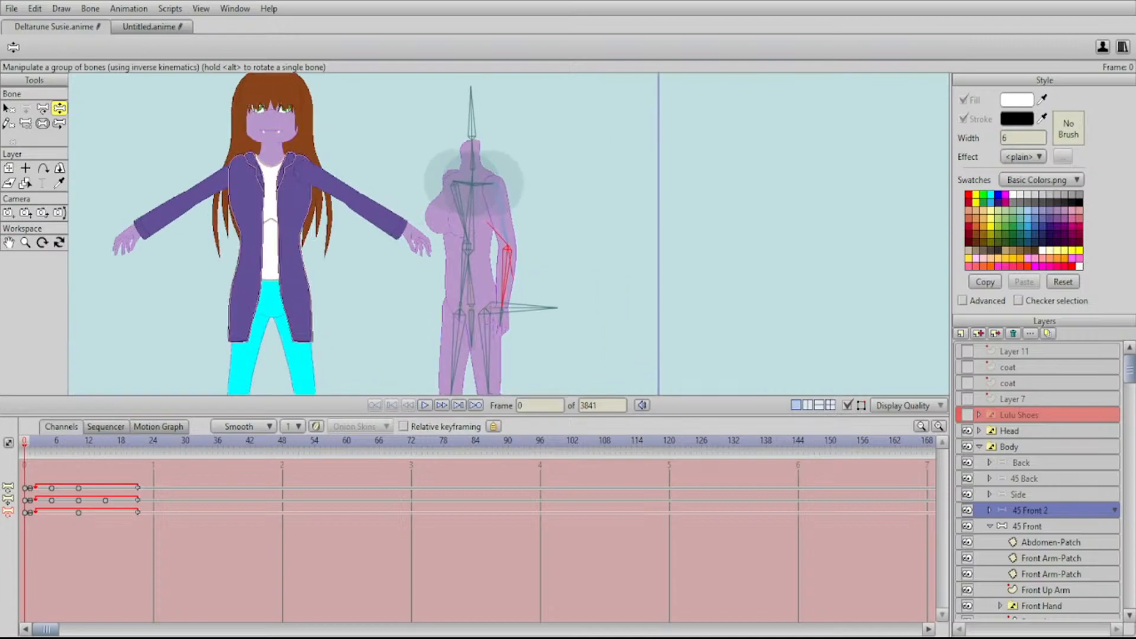
pyautogui.click(1026, 495)
pyautogui.click(1027, 479)
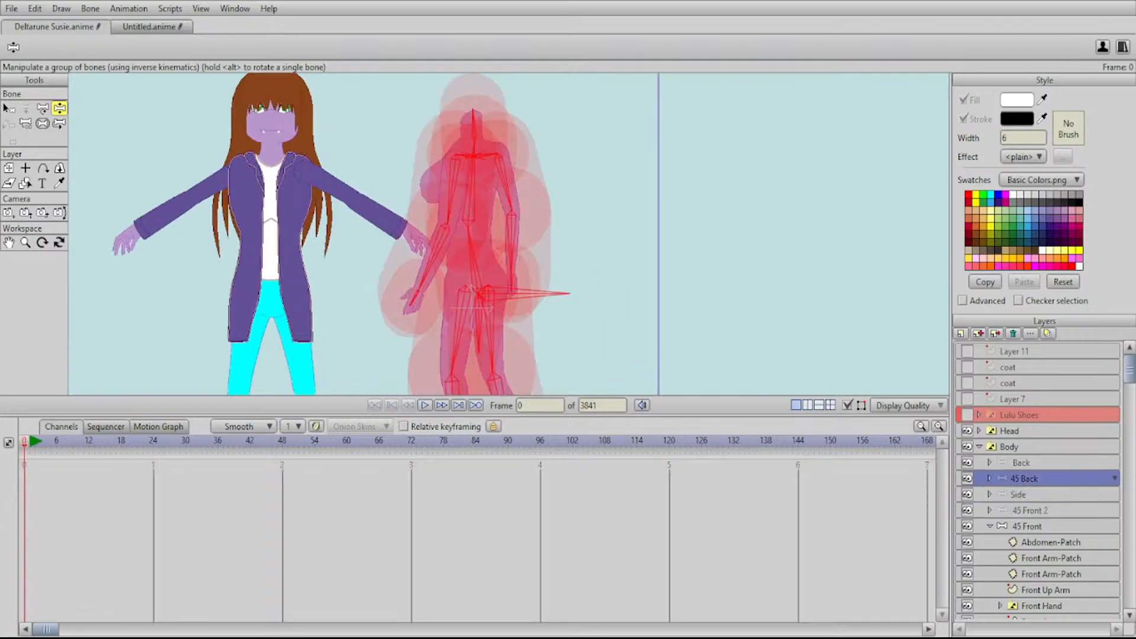
# Select the Back and 45 Front layers of the Body group in turn to compare their rigs
pyautogui.click(1026, 462)
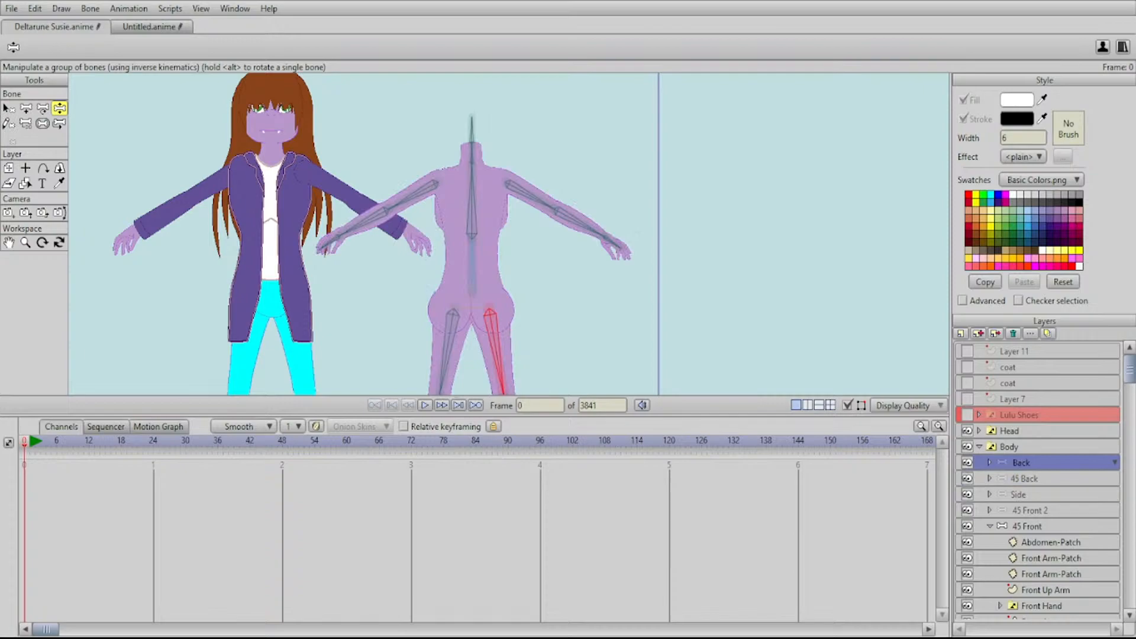
pyautogui.moveTo(497, 260); pyautogui.dragTo(525, 237)
pyautogui.click(1027, 526)
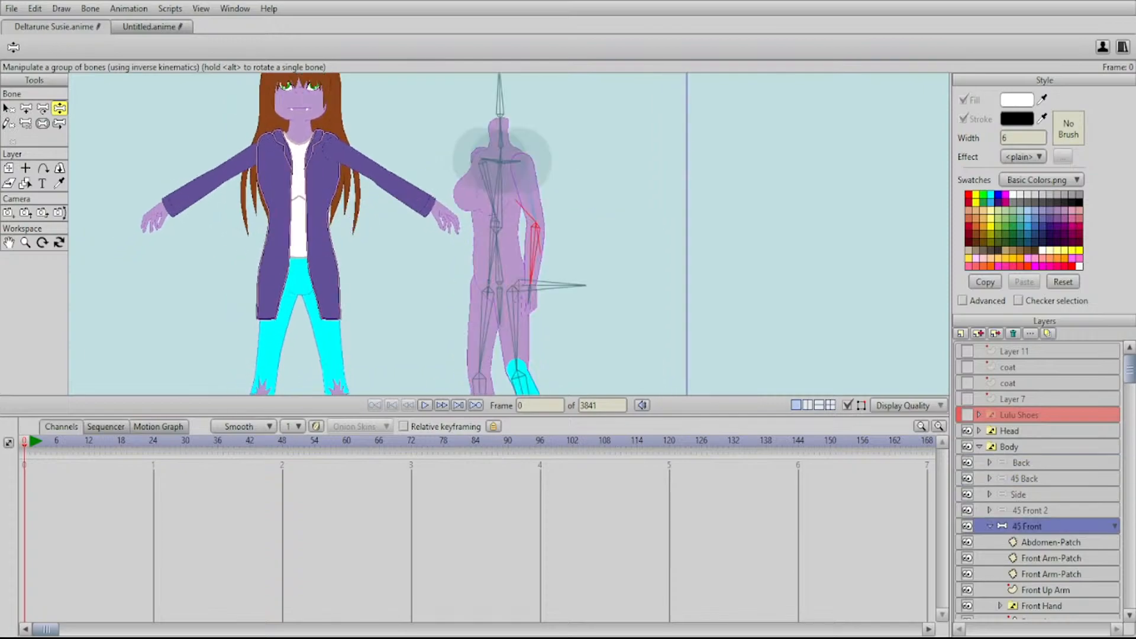
pyautogui.moveTo(491, 171); pyautogui.dragTo(516, 253)
pyautogui.scroll(3, 517, 253)
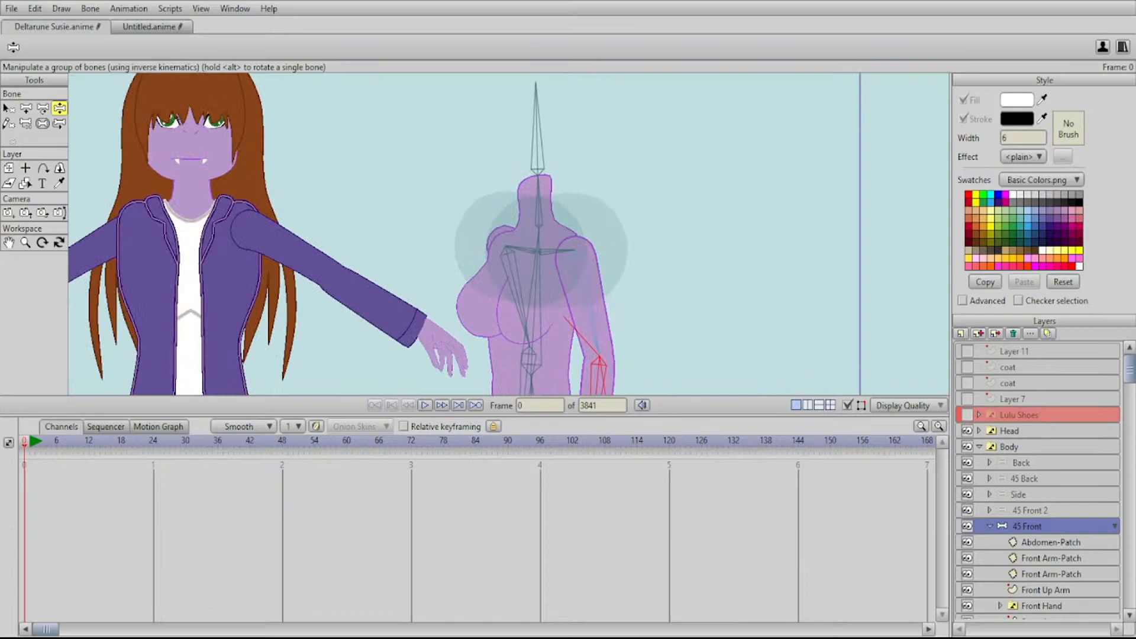
pyautogui.scroll(-3, 513, 230)
pyautogui.moveTo(513, 230); pyautogui.dragTo(541, 193)
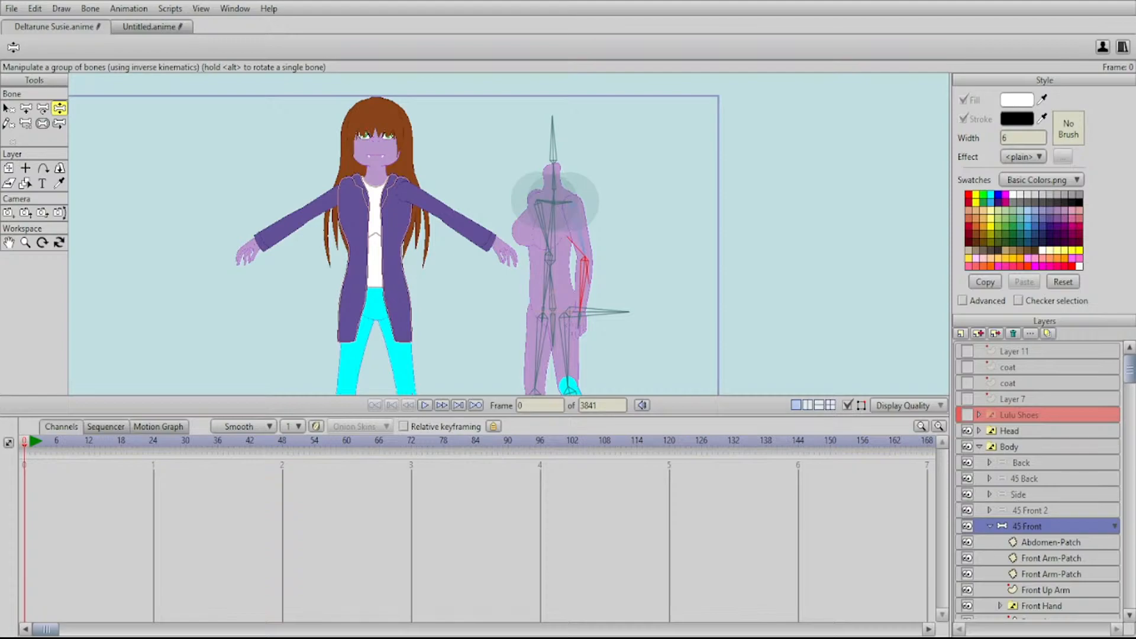
# Move the 45 Front rig's Front Foot-Patch layer below Front Leg, and delete that patch layer
pyautogui.moveTo(583, 307); pyautogui.dragTo(495, 93)
pyautogui.scroll(3, 508, 234)
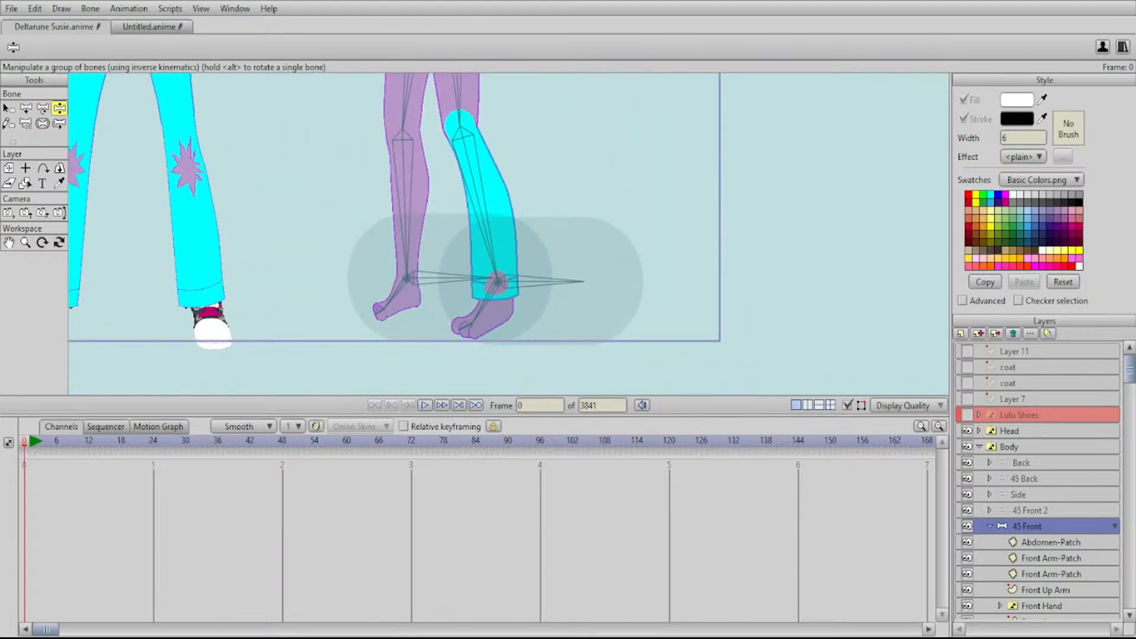
pyautogui.scroll(5, 523, 301)
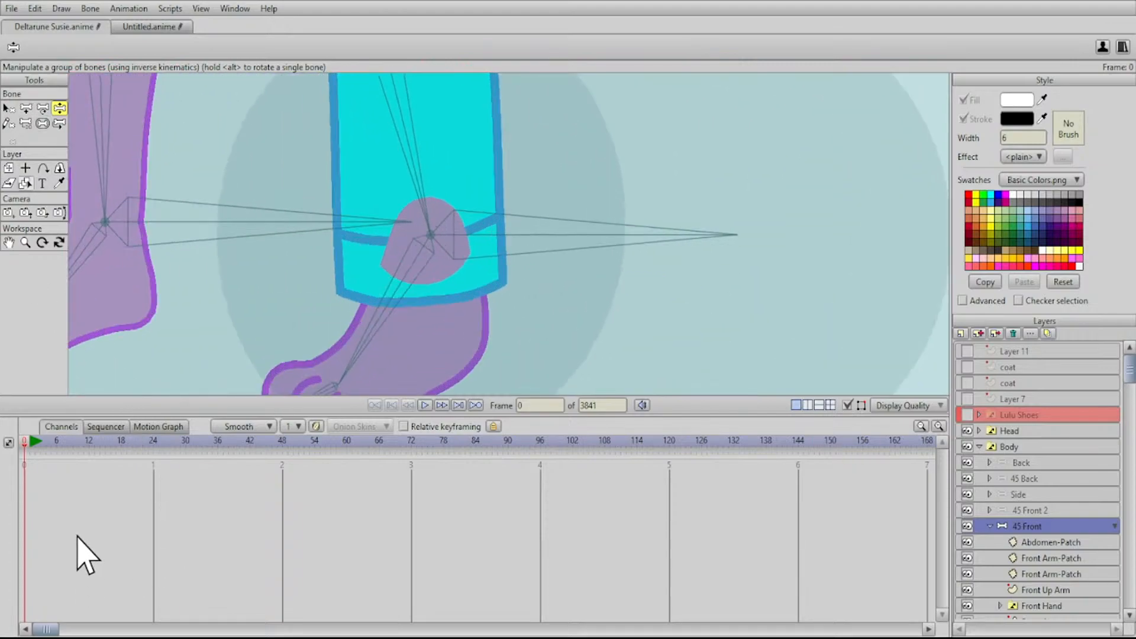
pyautogui.press('j')
pyautogui.click(423, 253)
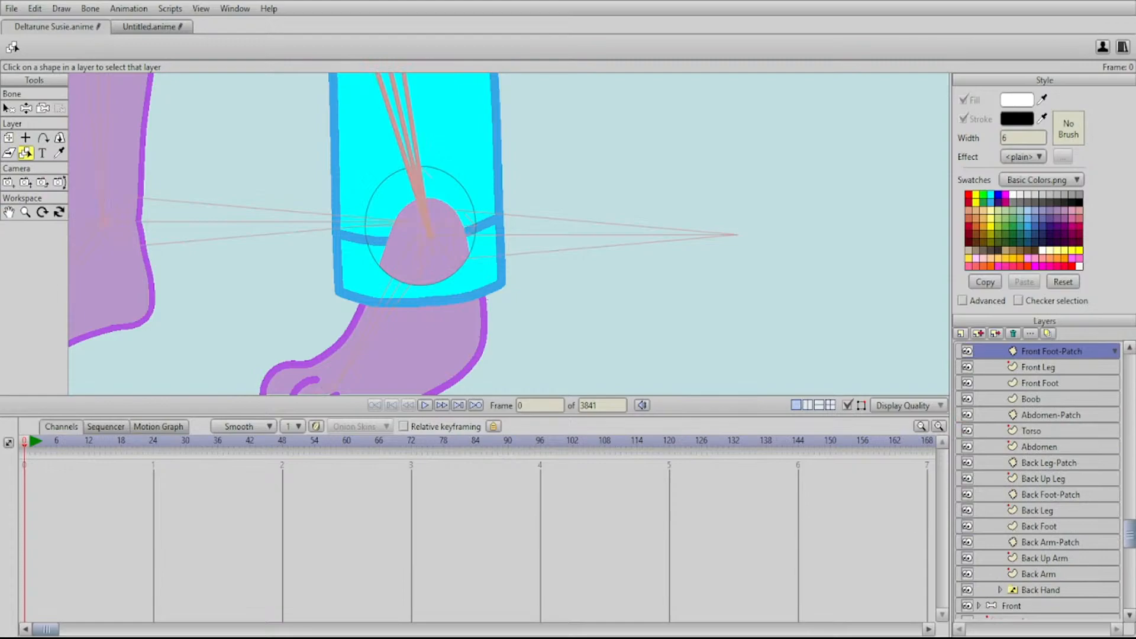
pyautogui.moveTo(1051, 352); pyautogui.dragTo(1051, 374)
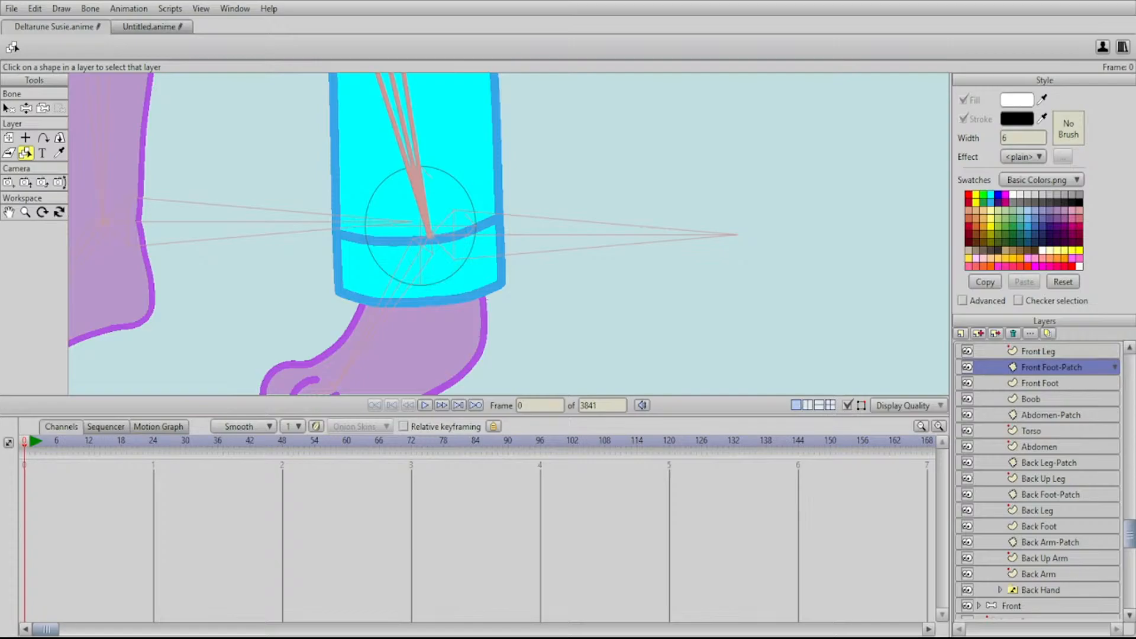
pyautogui.click(1013, 334)
# Hide the Back Foot-Patch layer to inspect the back ankle joint without it, and show it again
pyautogui.moveTo(473, 237); pyautogui.dragTo(609, 275)
pyautogui.scroll(-2, 609, 275)
pyautogui.scroll(-1, 518, 275)
pyautogui.moveTo(518, 276); pyautogui.dragTo(540, 310)
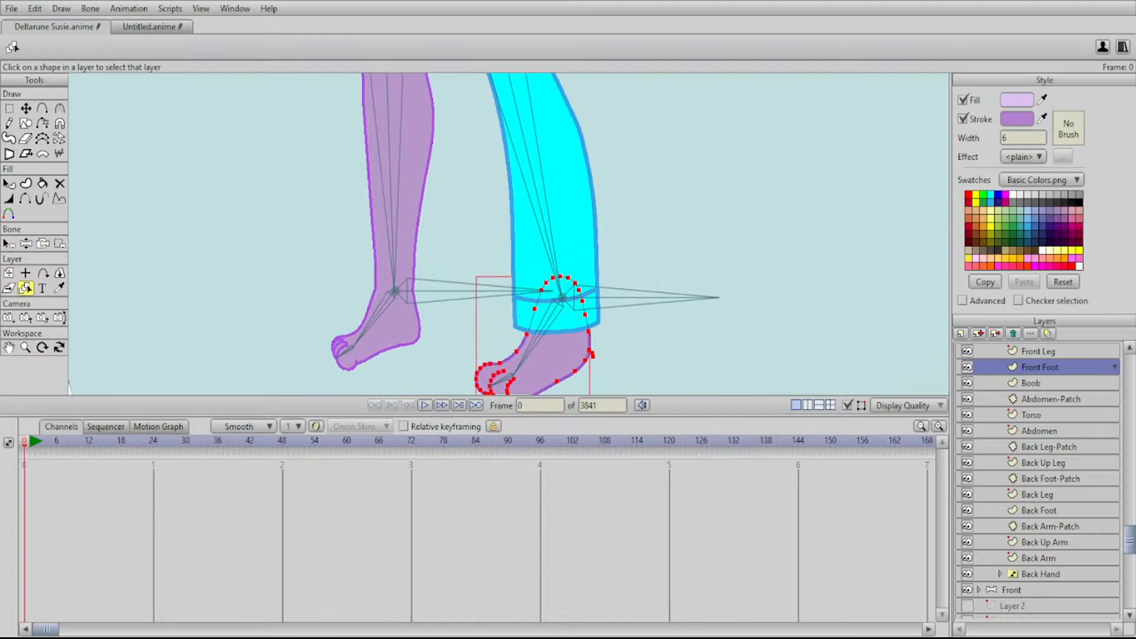
pyautogui.click(1050, 527)
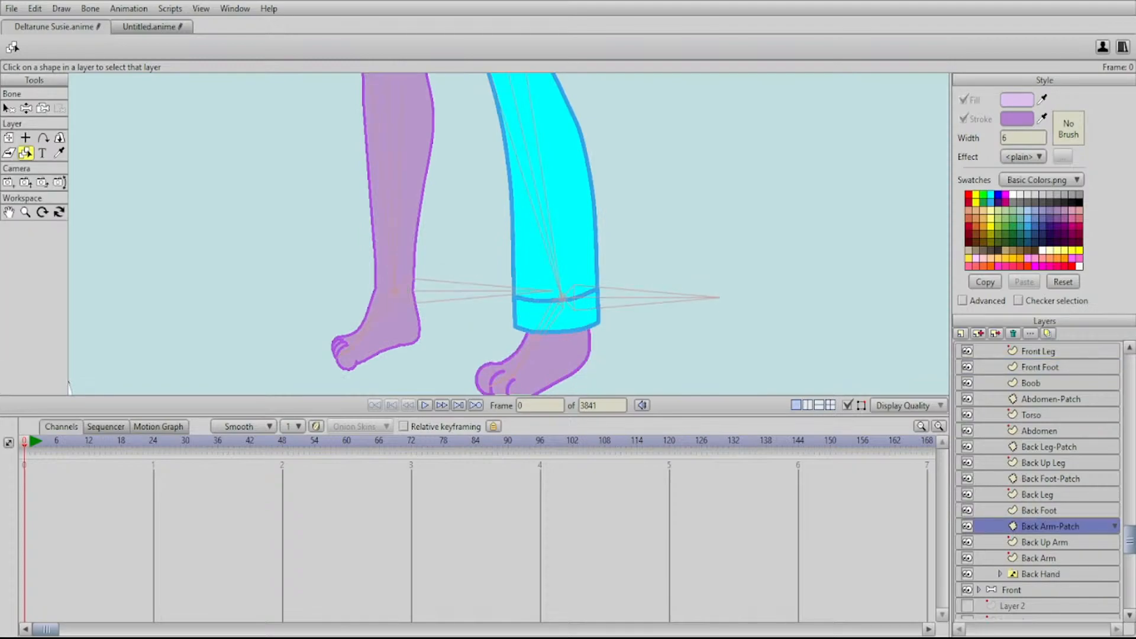
pyautogui.click(1050, 479)
pyautogui.click(967, 479)
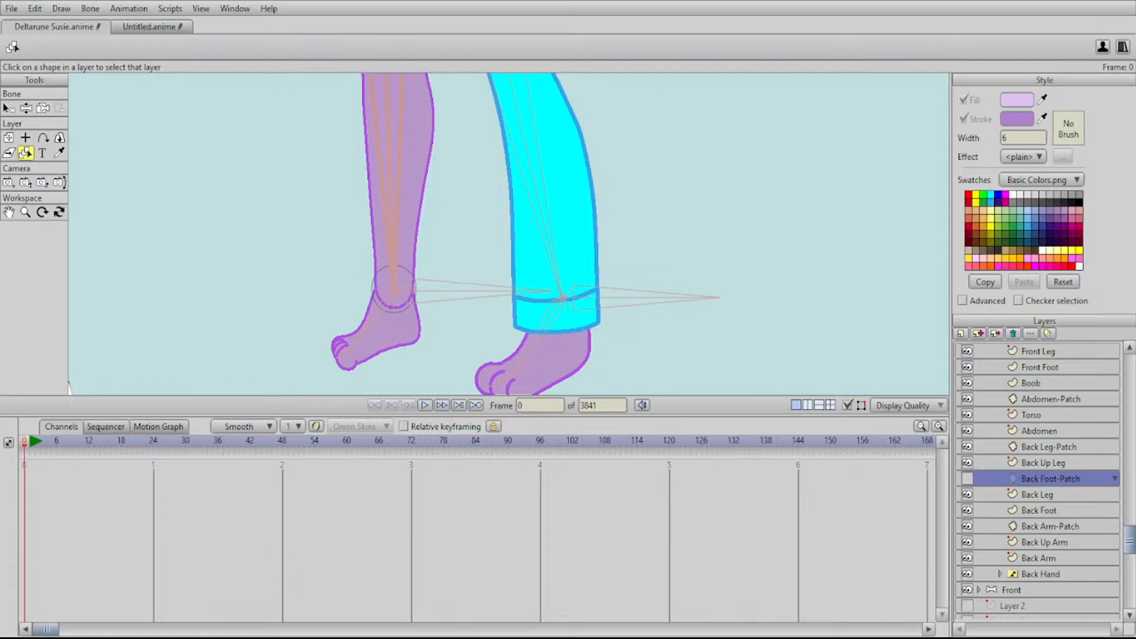
pyautogui.moveTo(539, 269); pyautogui.dragTo(567, 233)
pyautogui.scroll(5, 567, 233)
pyautogui.moveTo(344, 271); pyautogui.dragTo(459, 230)
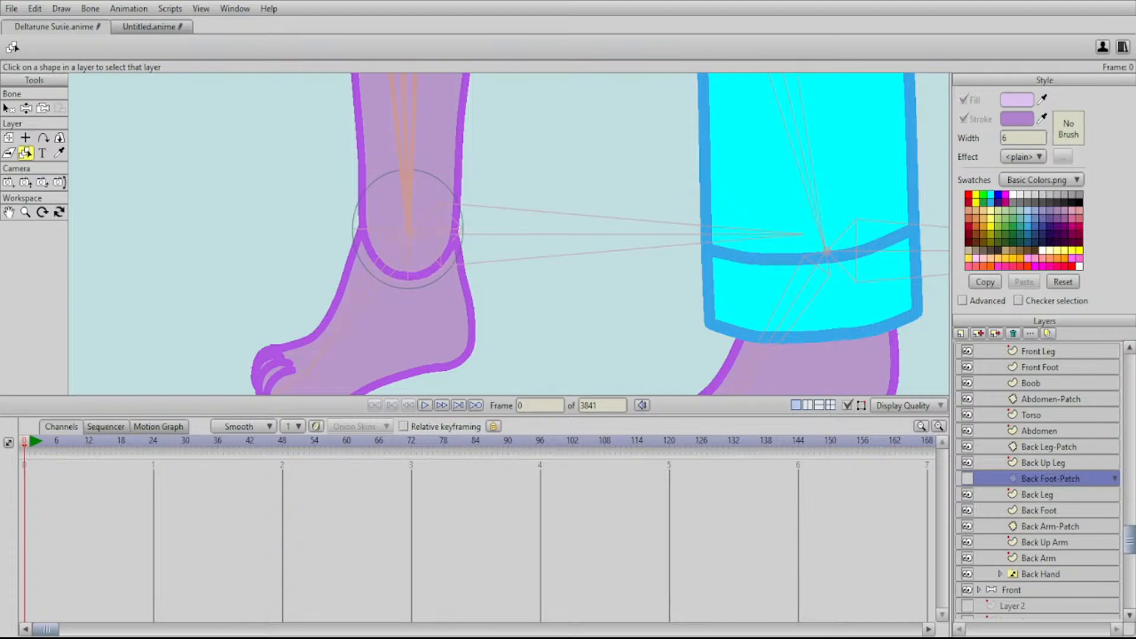
pyautogui.click(967, 478)
# Examine how the front-view character's trouser cuffs and shoes are drawn compared with the 45 Front figure's feet
pyautogui.moveTo(556, 130); pyautogui.dragTo(413, 254)
pyautogui.scroll(-8, 508, 234)
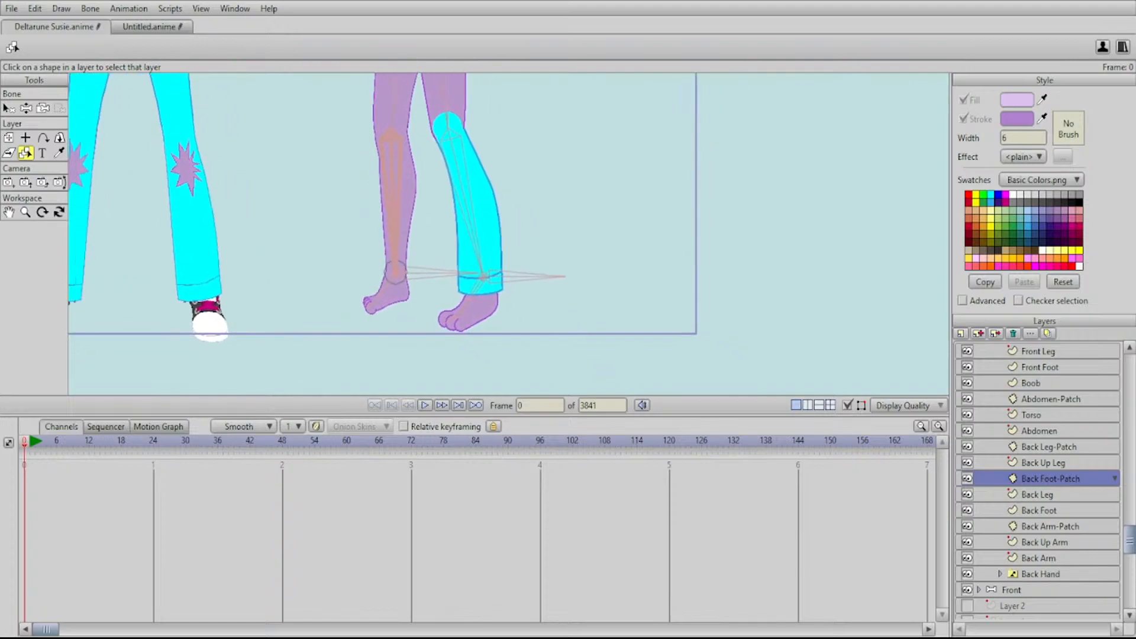
pyautogui.scroll(-5, 509, 234)
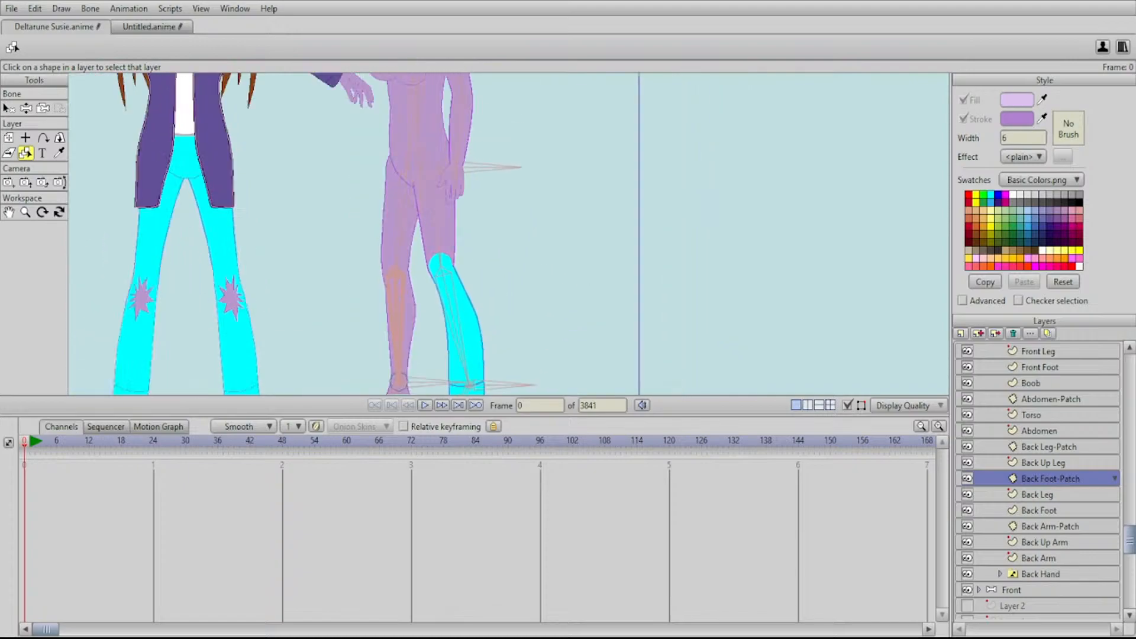
pyautogui.moveTo(509, 234); pyautogui.dragTo(526, 194)
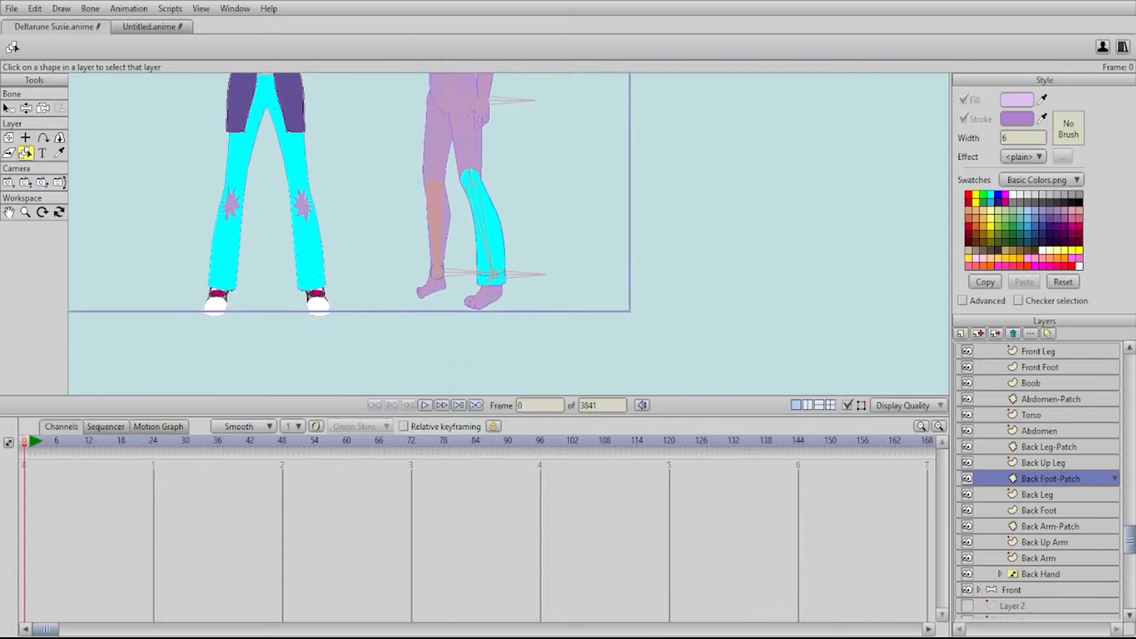
pyautogui.moveTo(378, 260); pyautogui.dragTo(658, 210)
pyautogui.scroll(2, 509, 234)
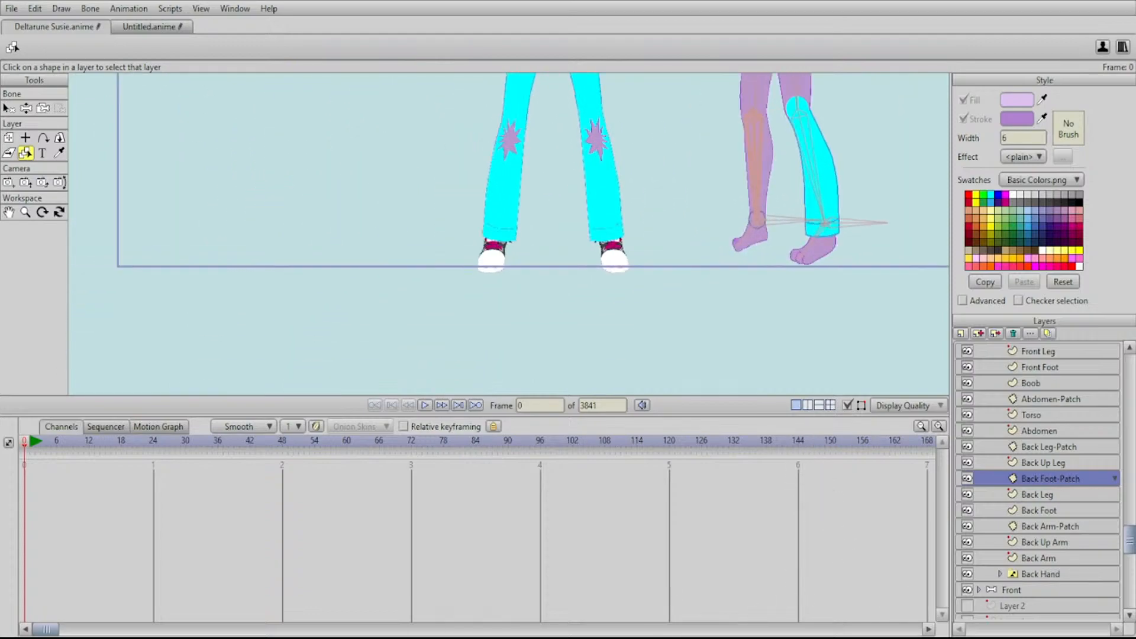
pyautogui.scroll(5, 510, 225)
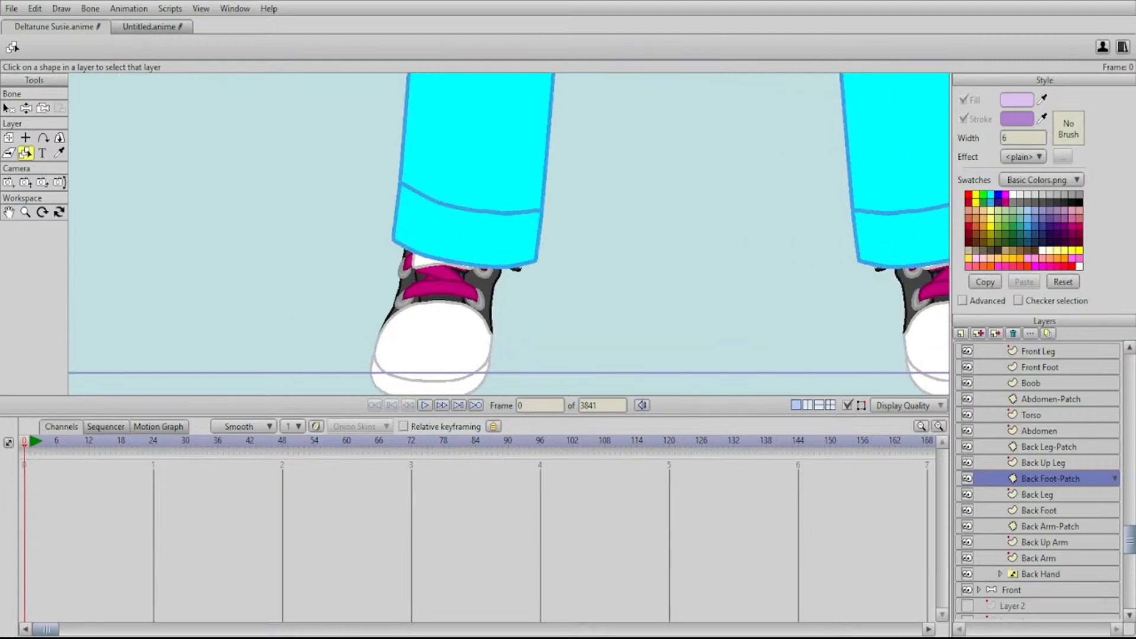
pyautogui.scroll(-8, 510, 231)
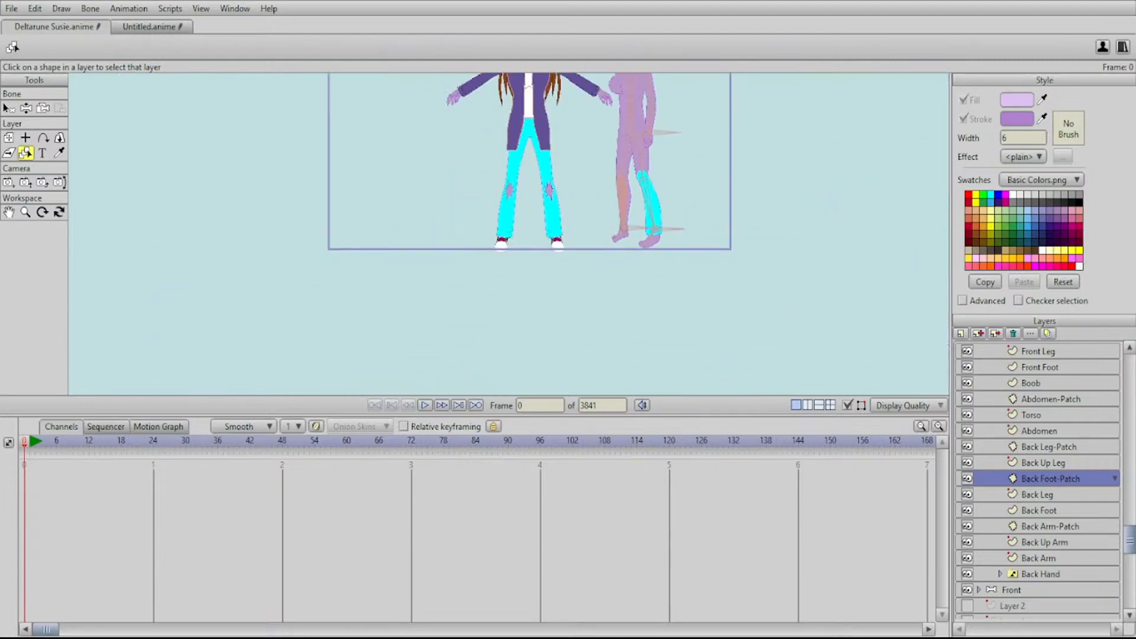
# Show the Lulu Shoes group and expand it to select its 45 Front shoe layer
pyautogui.scroll(5, 1039, 481)
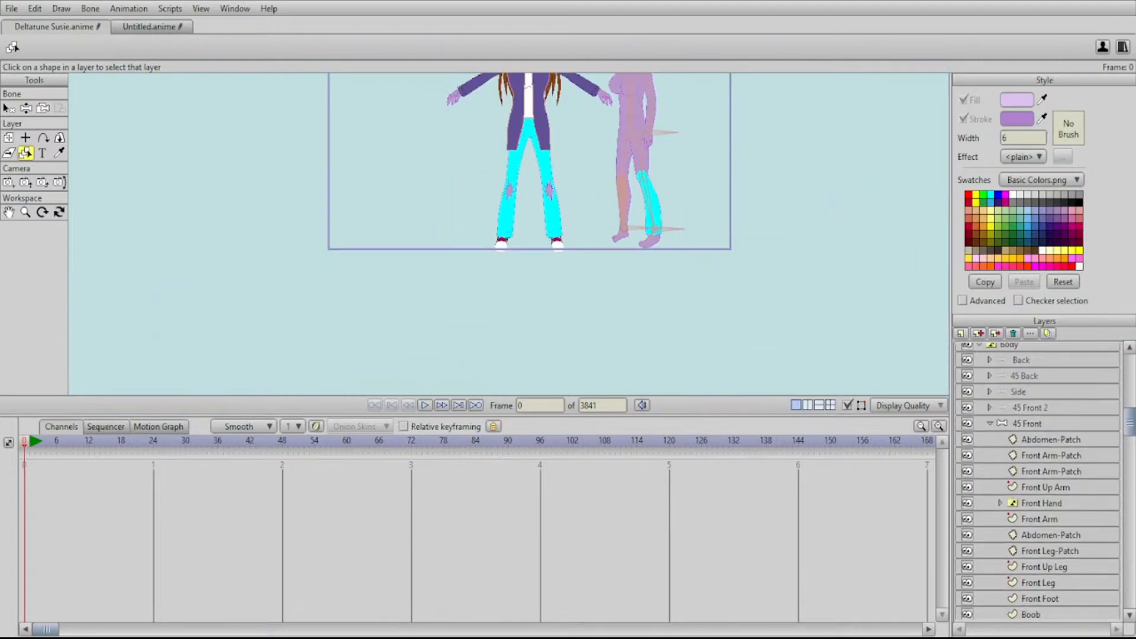
pyautogui.scroll(2, 1038, 481)
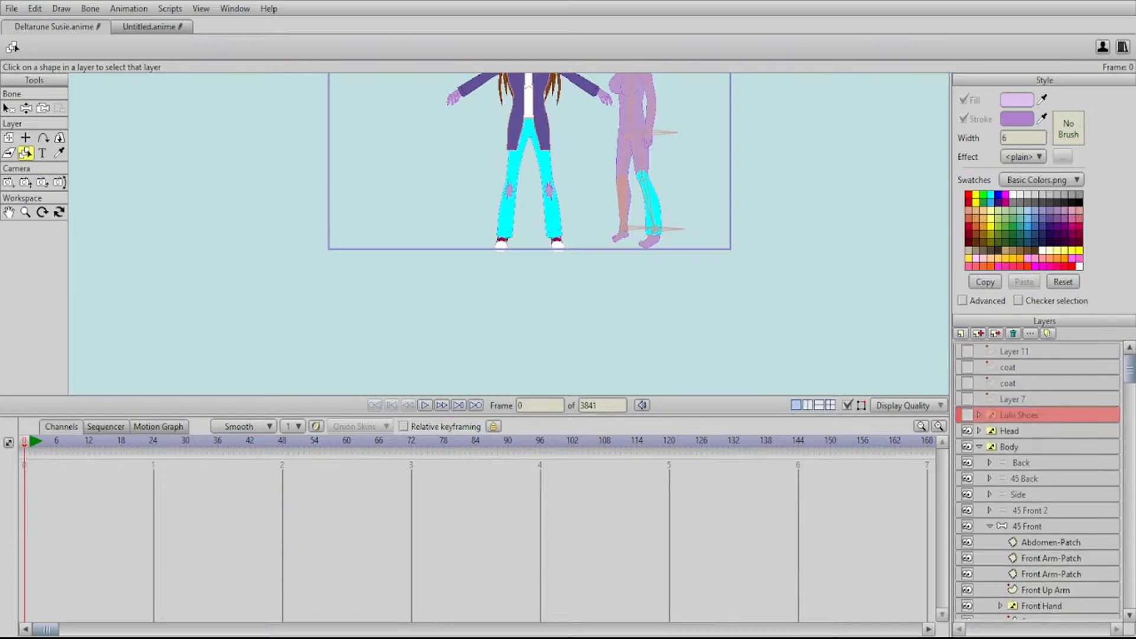
pyautogui.click(967, 415)
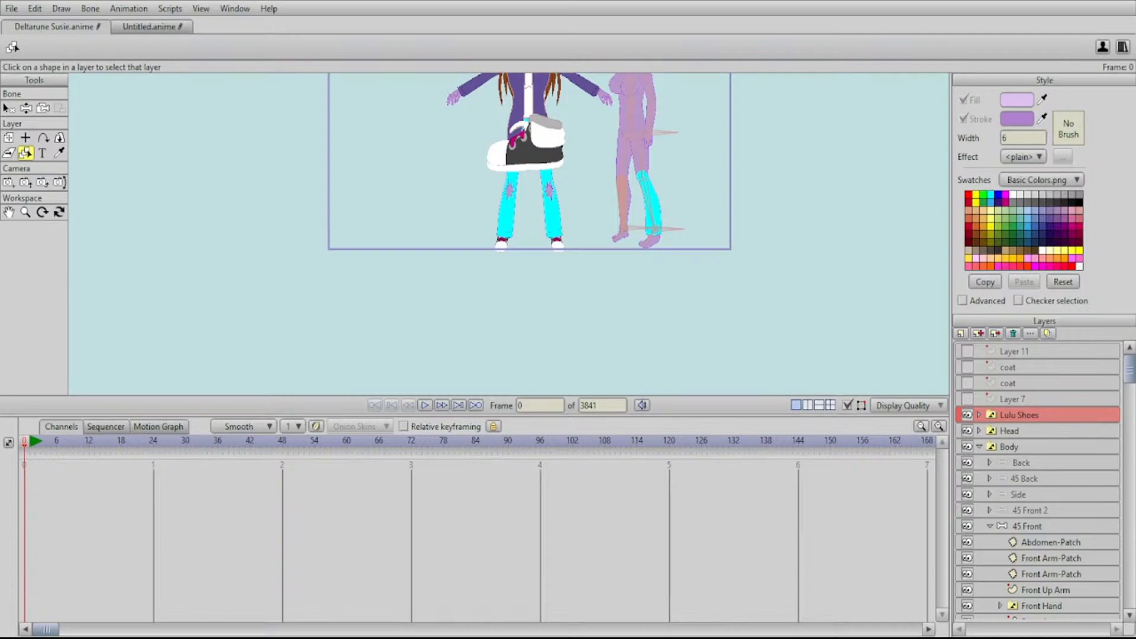
pyautogui.click(979, 415)
pyautogui.click(1024, 495)
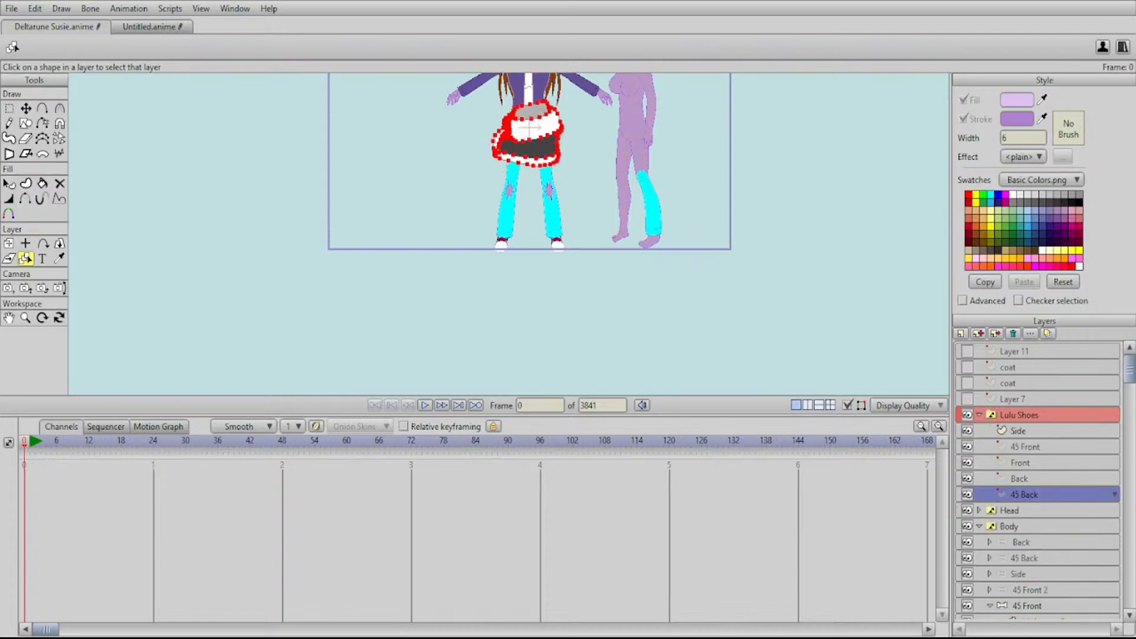
pyautogui.click(1024, 447)
pyautogui.moveTo(550, 177)
pyautogui.mouseDown()
pyautogui.moveTo(513, 218)
pyautogui.moveTo(499, 303)
pyautogui.moveTo(543, 285)
pyautogui.mouseUp()
pyautogui.scroll(4, 505, 253)
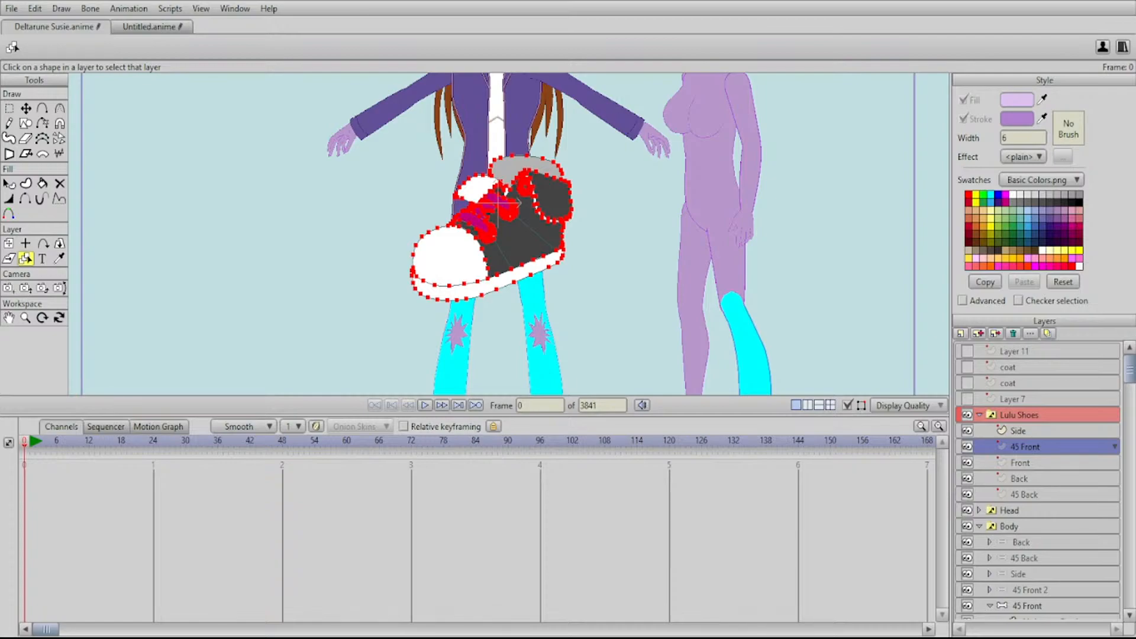
# Try moving a pasted duplicate of the 45 Front shoe artwork, and undo the moves
pyautogui.press('t')
pyautogui.moveTo(492, 237); pyautogui.dragTo(241, 228)
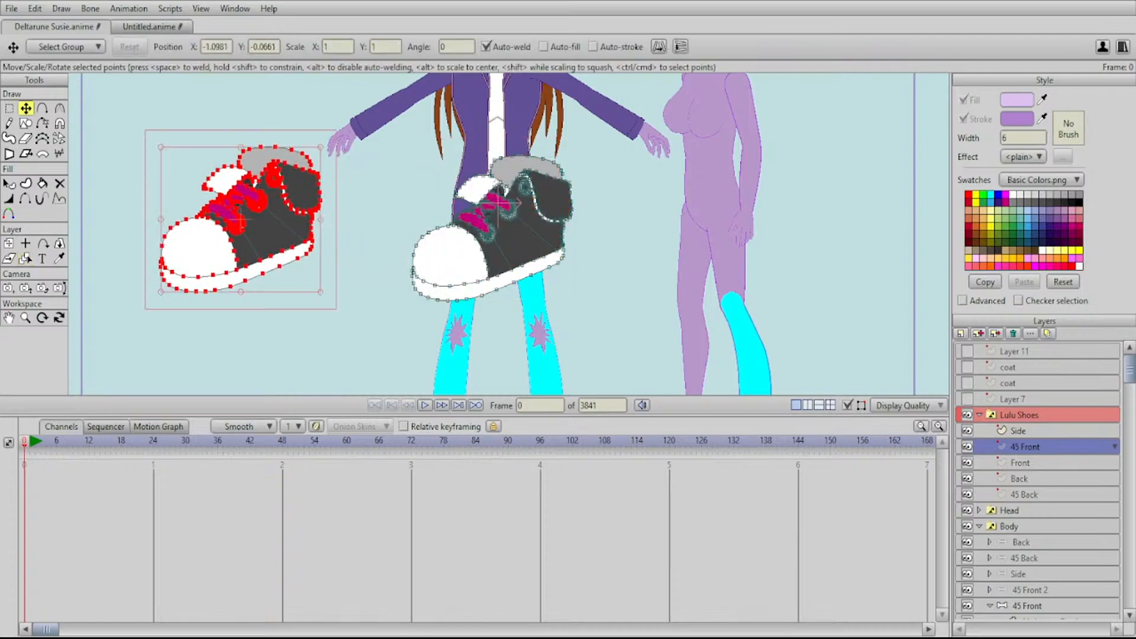
pyautogui.hotkey('ctrl', 'z')
pyautogui.moveTo(492, 237); pyautogui.dragTo(475, 252)
pyautogui.hotkey('ctrl', 'z')
# Select the front foot of the 45 Front body rig and rename its layer as Front Shoe
pyautogui.moveTo(532, 284); pyautogui.dragTo(277, 106)
pyautogui.scroll(2, 509, 235)
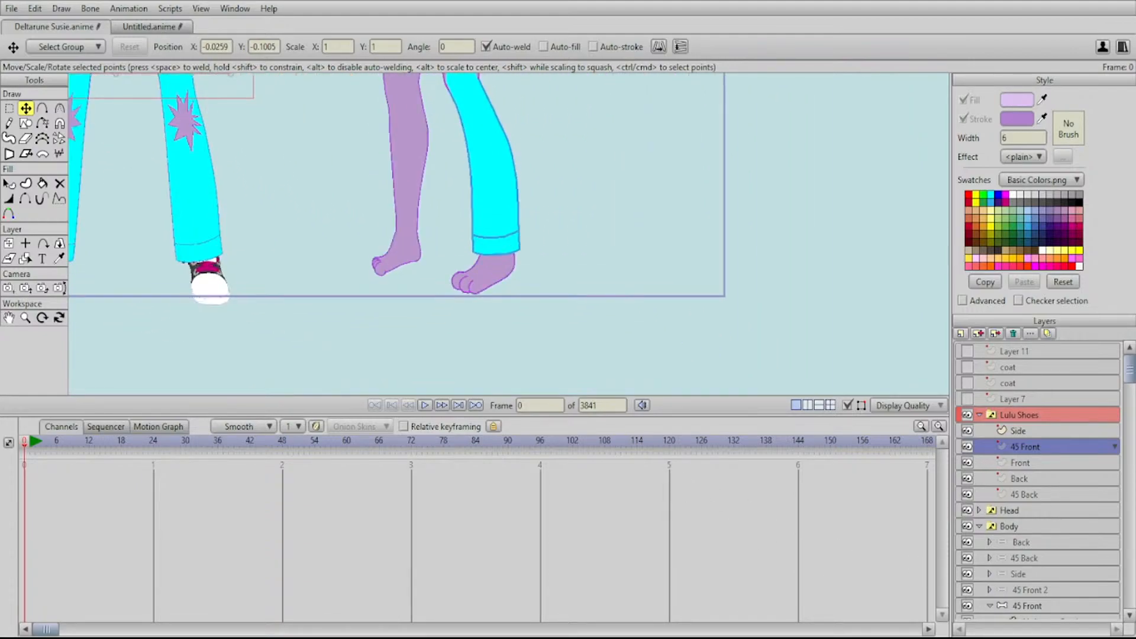
pyautogui.click(25, 259)
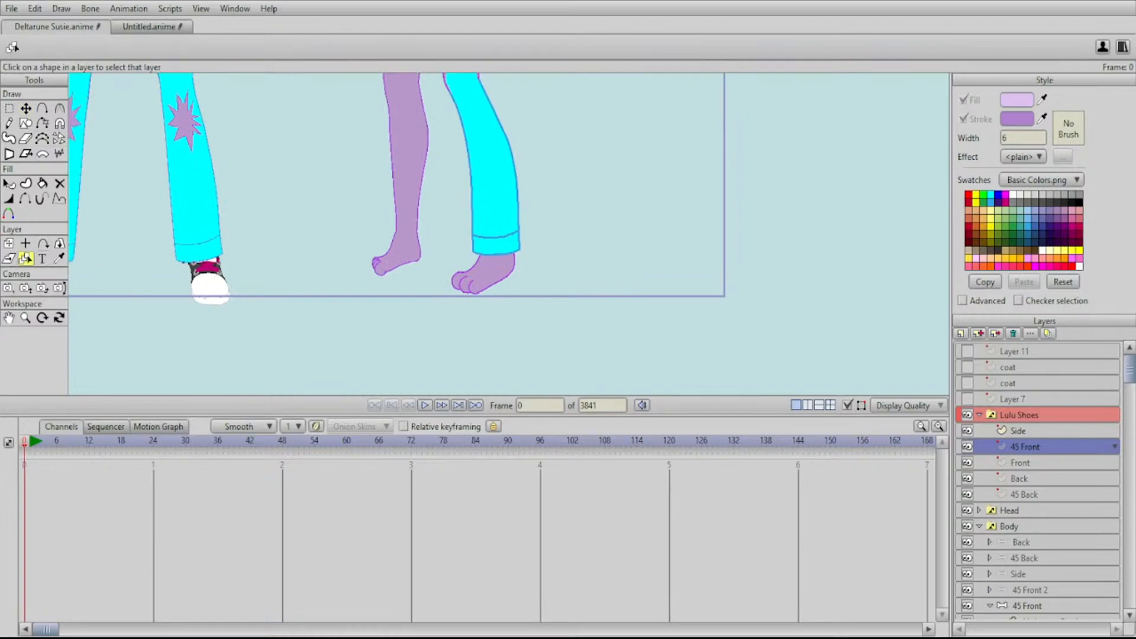
pyautogui.click(488, 273)
pyautogui.moveTo(488, 273); pyautogui.dragTo(513, 299)
pyautogui.scroll(-10, 509, 234)
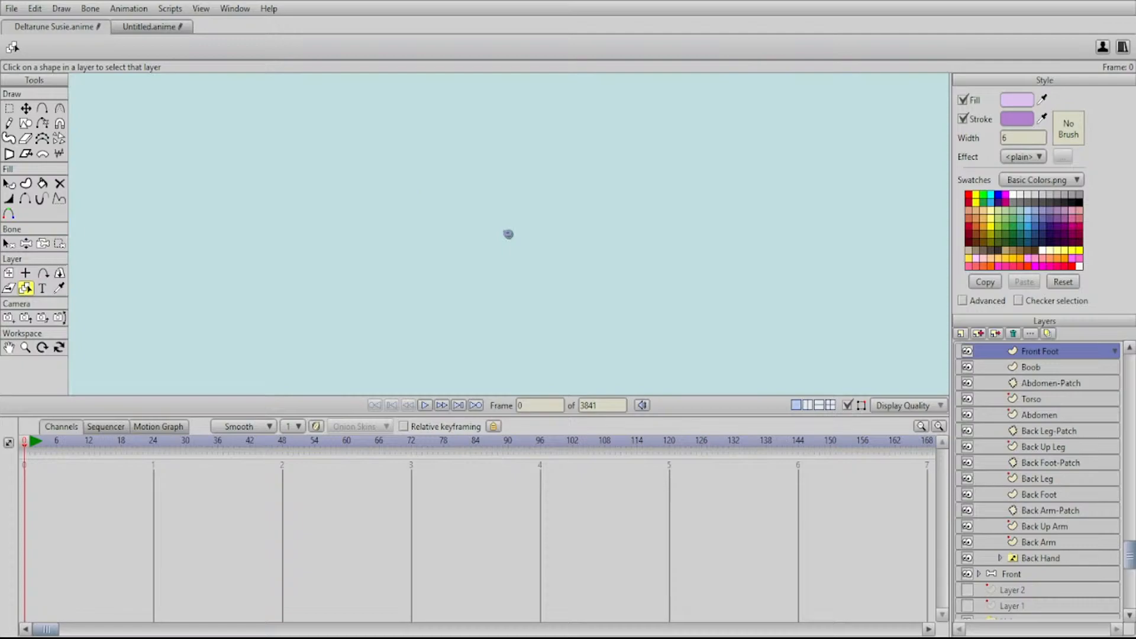
pyautogui.scroll(10, 508, 233)
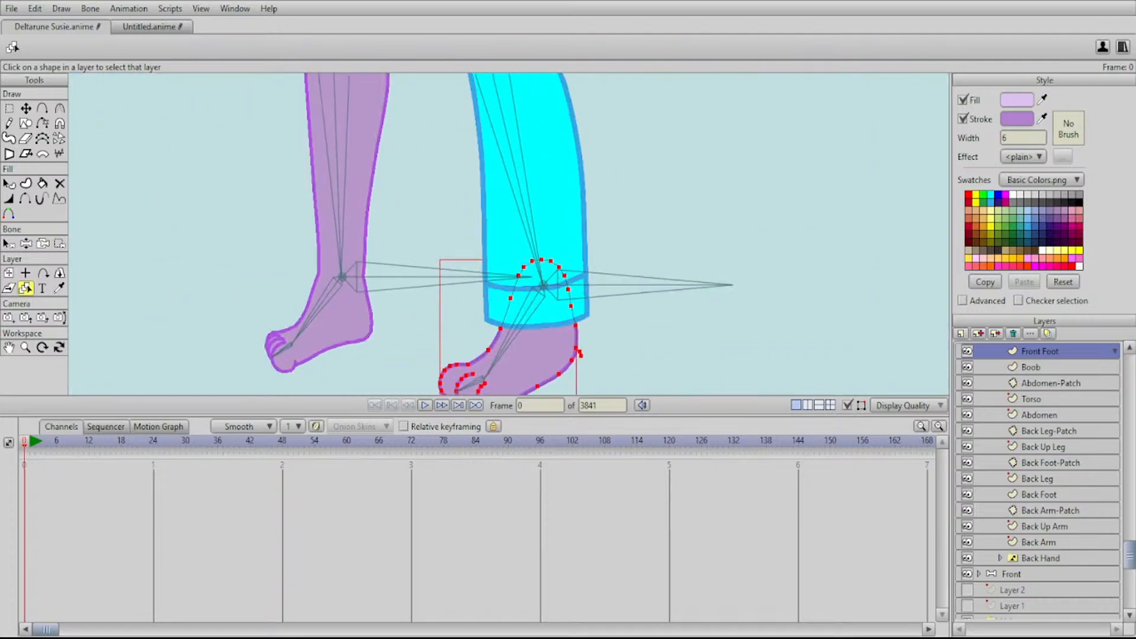
pyautogui.moveTo(509, 284); pyautogui.dragTo(485, 189)
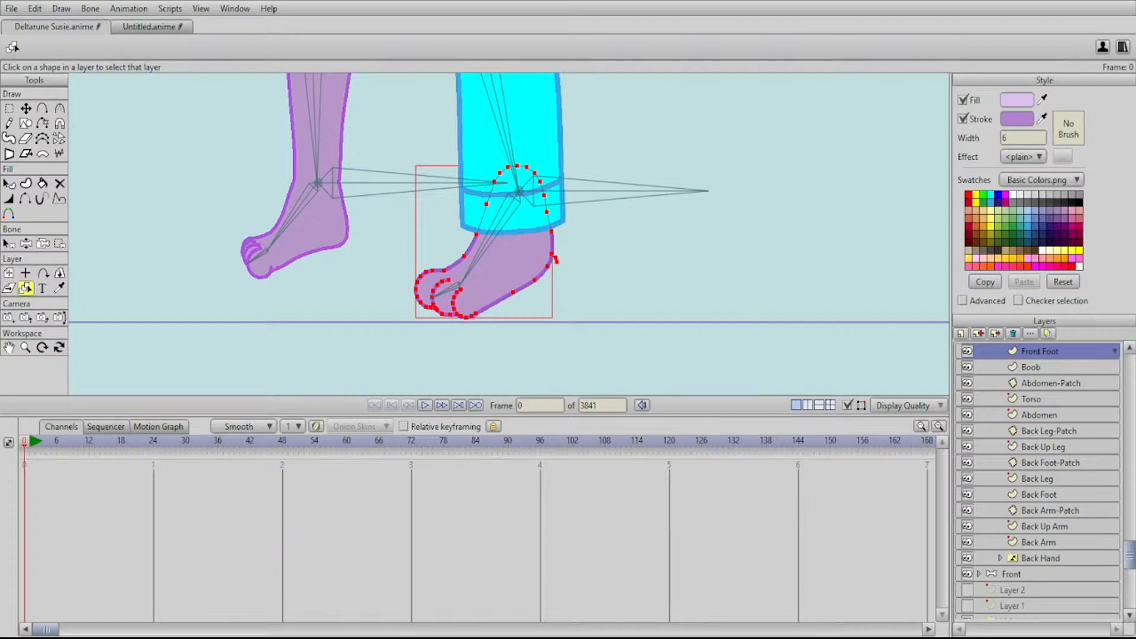
pyautogui.moveTo(508, 234); pyautogui.dragTo(544, 237)
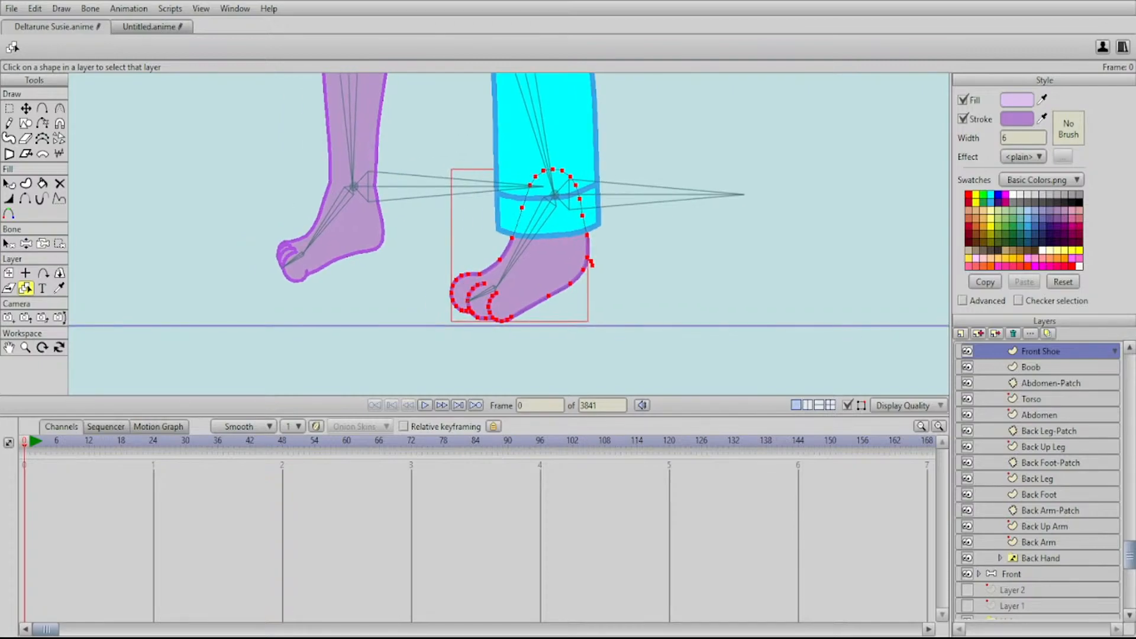
pyautogui.scroll(-5, 472, 193)
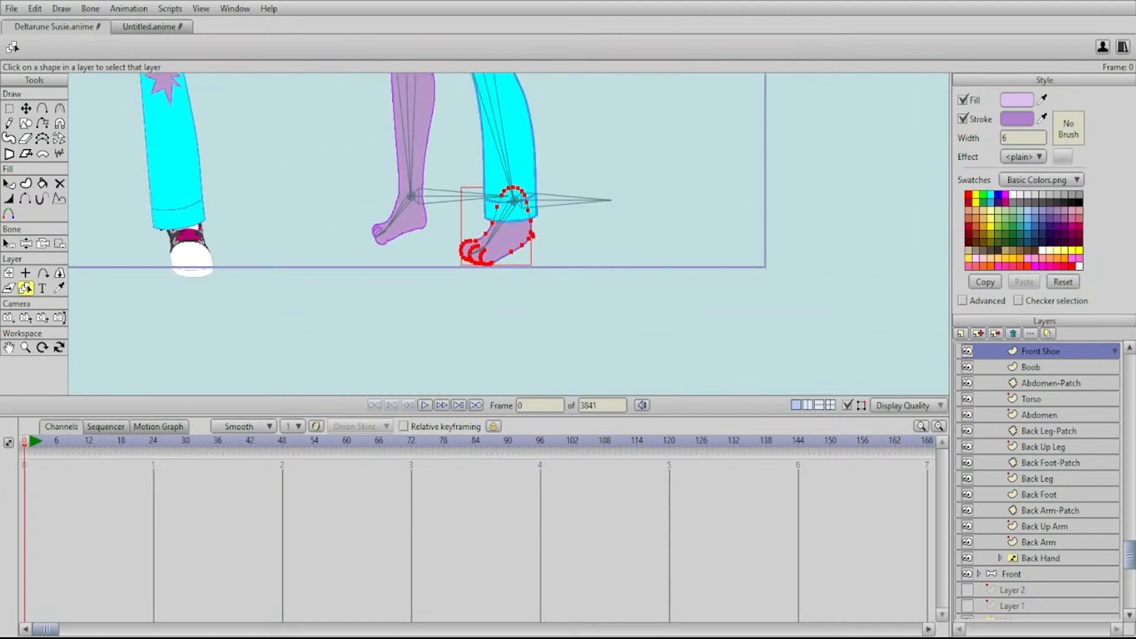
# Scale down the pasted shoe artwork in the Front Shoe layer and fit it over the bare foot beneath the cyan trouser cuff
pyautogui.press('t')
pyautogui.scroll(-3, 506, 231)
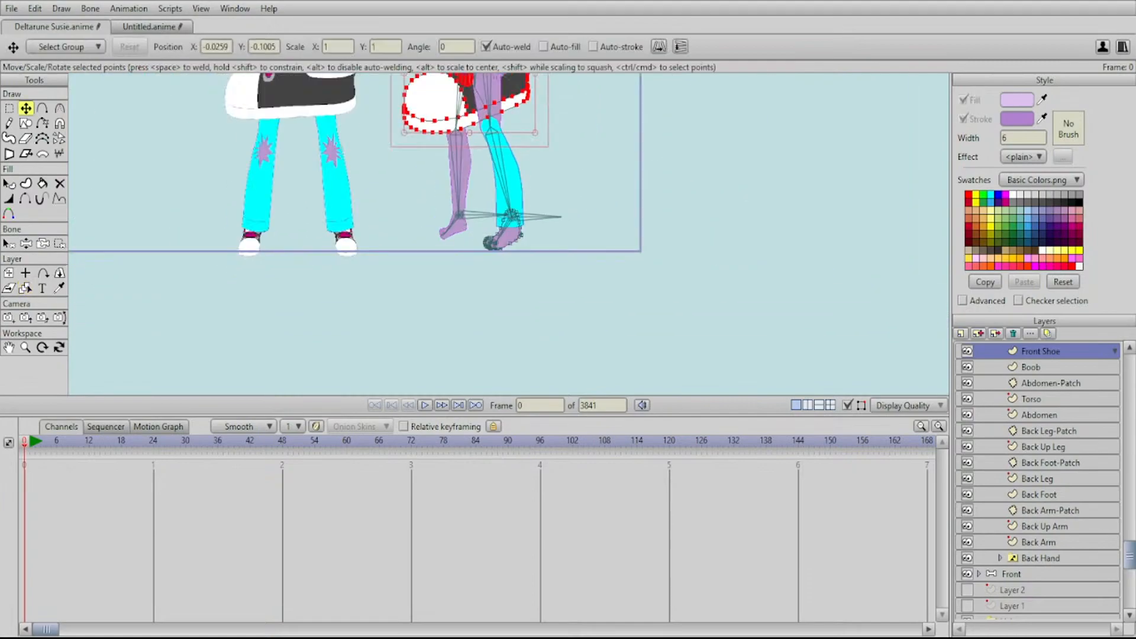
pyautogui.moveTo(474, 77); pyautogui.dragTo(508, 160)
pyautogui.scroll(4, 508, 234)
pyautogui.scroll(2, 507, 235)
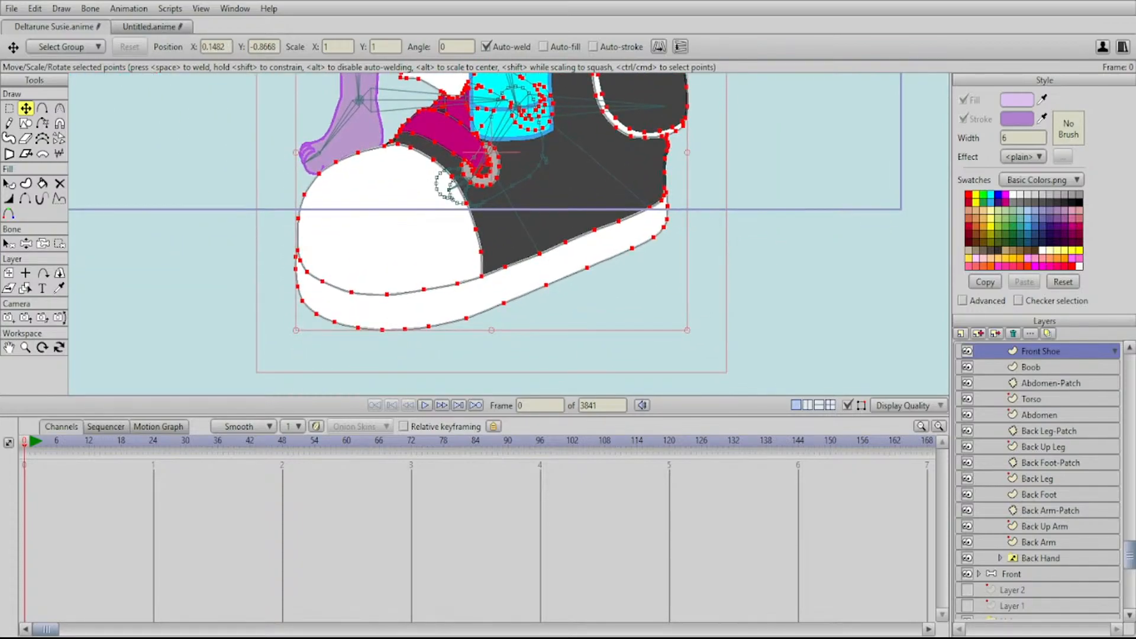
pyautogui.moveTo(295, 330); pyautogui.dragTo(437, 204)
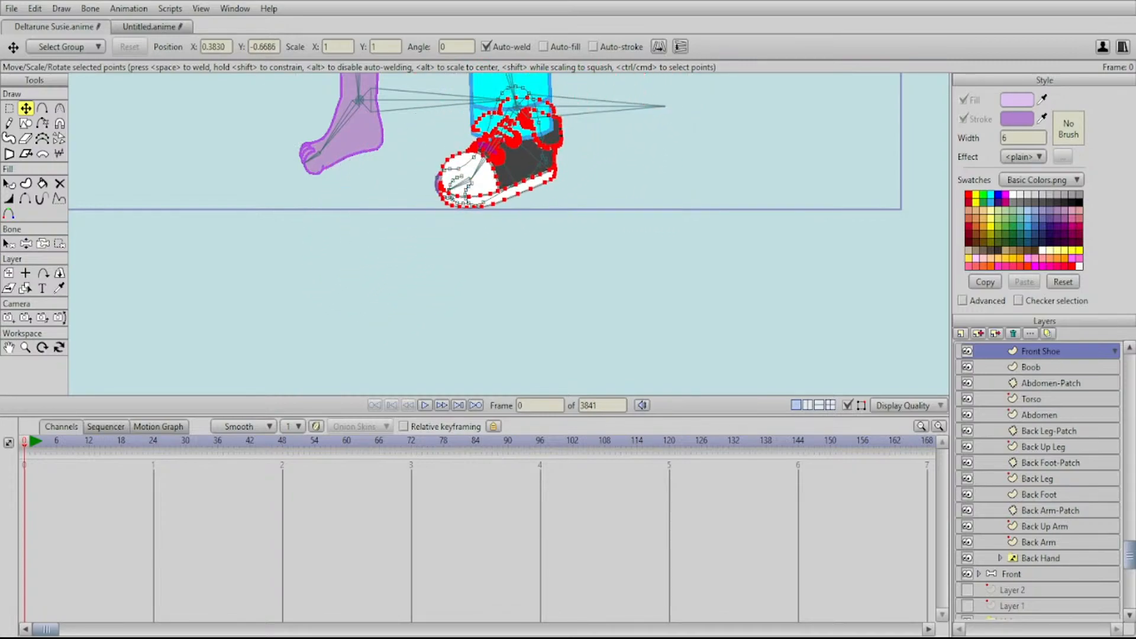
pyautogui.moveTo(562, 145)
pyautogui.mouseDown()
pyautogui.moveTo(545, 160)
pyautogui.moveTo(558, 164)
pyautogui.mouseUp()
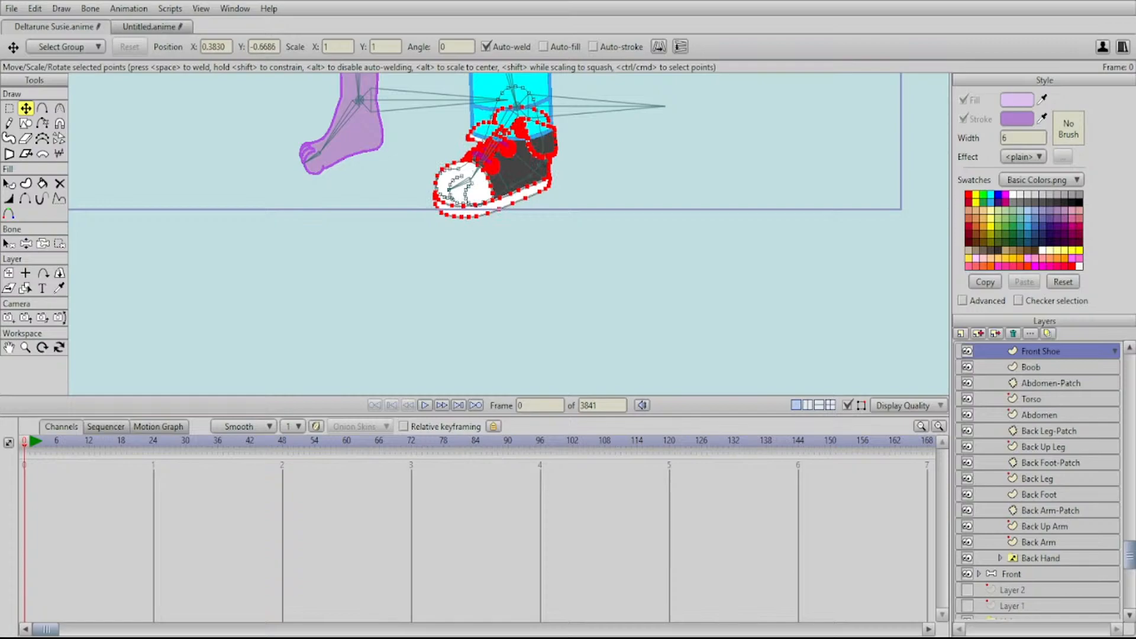
pyautogui.scroll(5, 509, 234)
pyautogui.moveTo(532, 119); pyautogui.dragTo(479, 391)
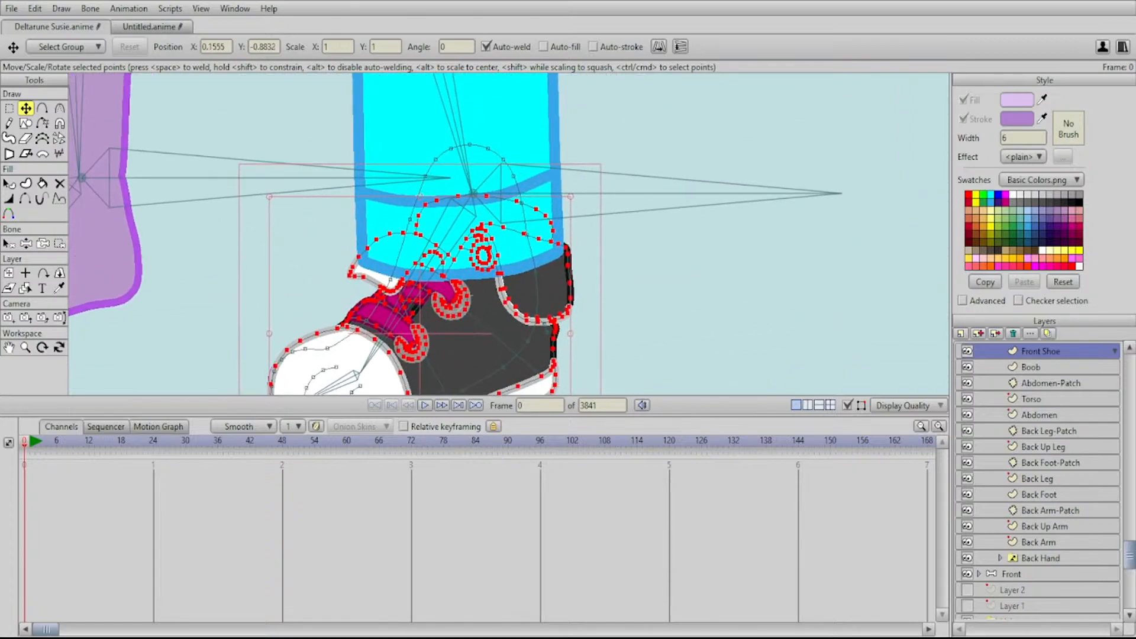
pyautogui.moveTo(472, 295); pyautogui.dragTo(504, 140)
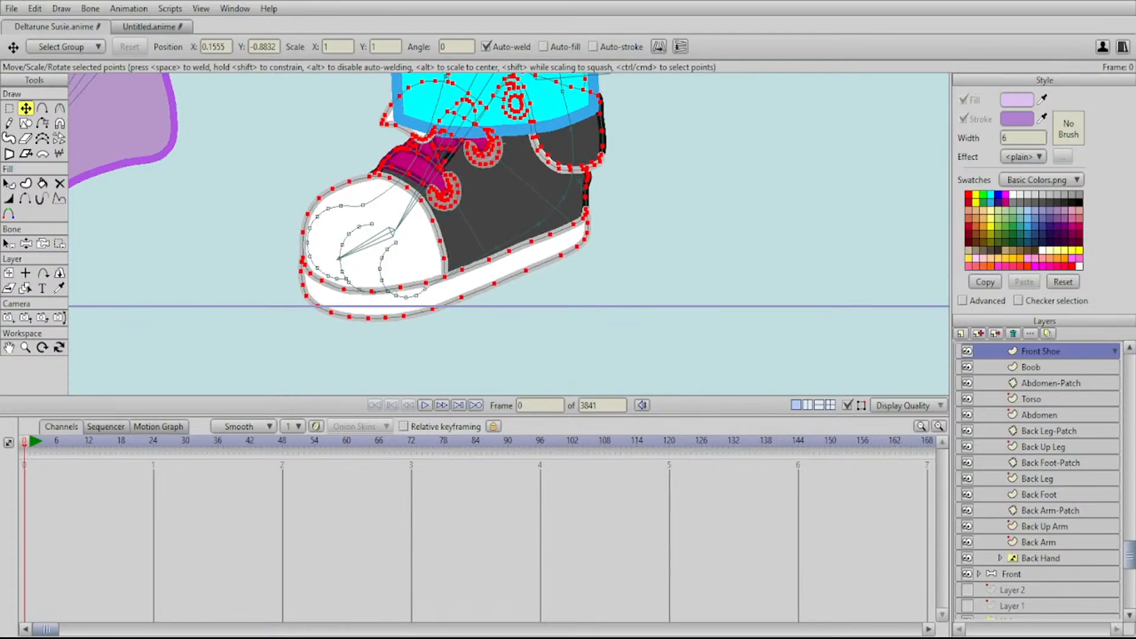
pyautogui.scroll(-4, 489, 290)
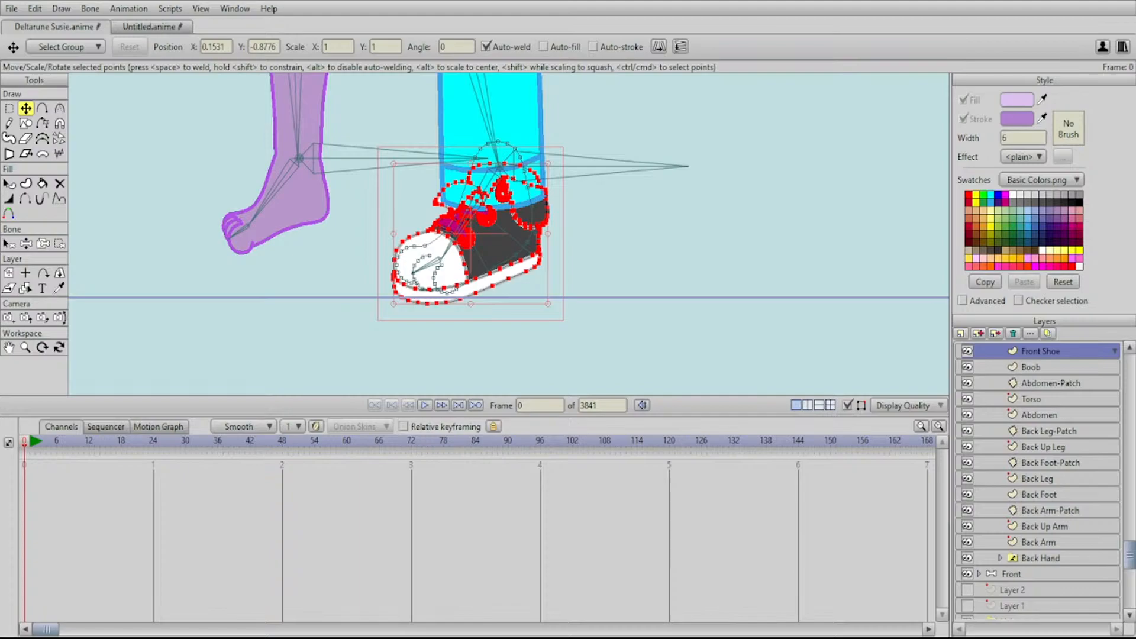
# Cut the fitted shoe artwork out of the Front Shoe layer and delete all curve segments of the bare front foot
pyautogui.press('Delete')
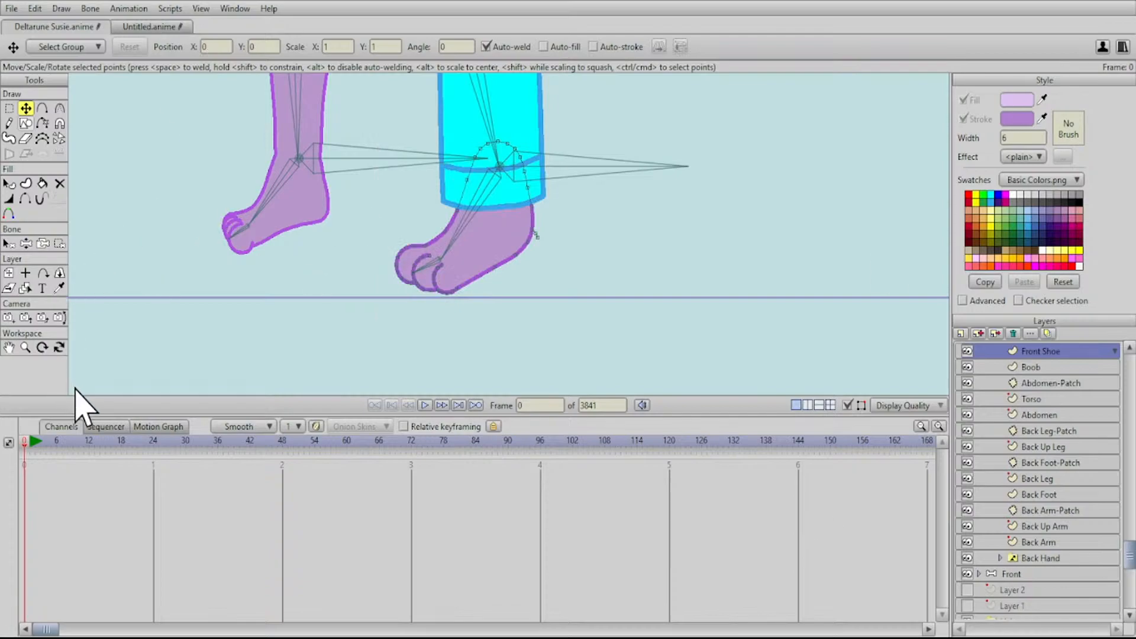
pyautogui.press('d')
pyautogui.click(533, 232)
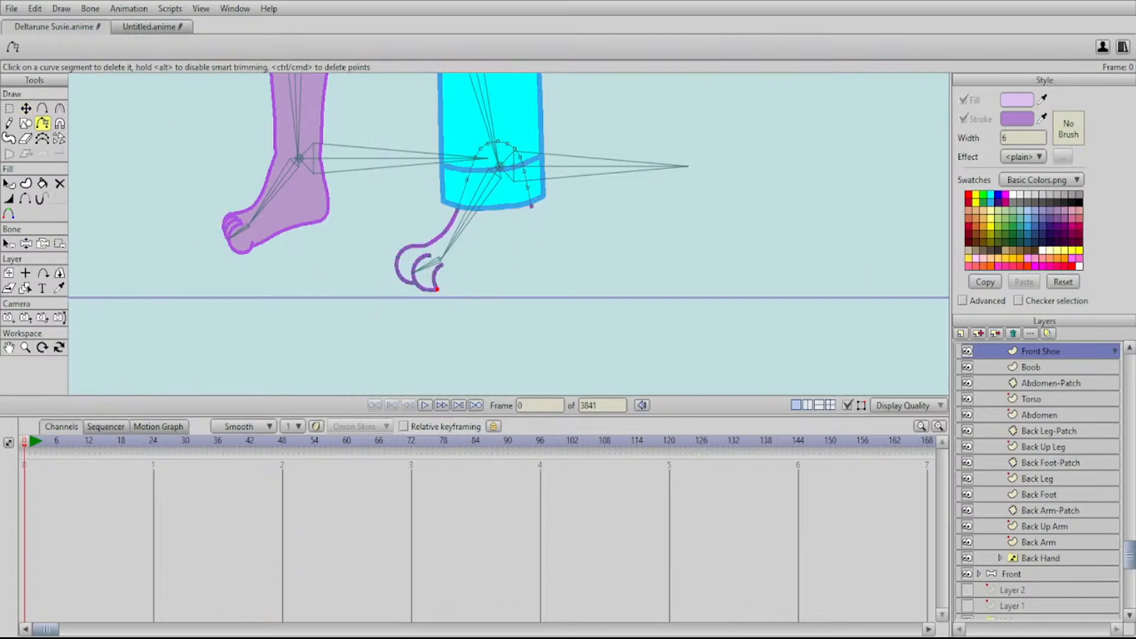
pyautogui.click(434, 280)
pyautogui.click(418, 259)
pyautogui.click(423, 245)
pyautogui.click(437, 240)
pyautogui.click(401, 249)
pyautogui.click(452, 221)
pyautogui.click(462, 196)
pyautogui.click(470, 169)
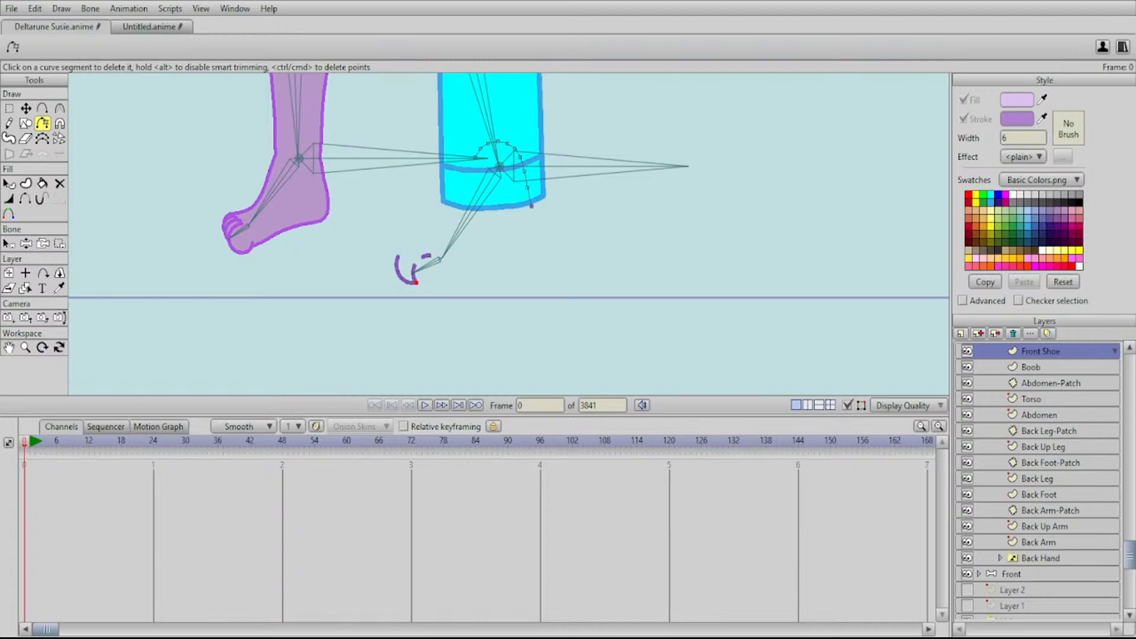
pyautogui.click(495, 142)
pyautogui.click(513, 148)
pyautogui.click(526, 177)
pyautogui.click(426, 256)
pyautogui.click(413, 278)
pyautogui.click(401, 274)
pyautogui.click(397, 260)
# Paste the fitted shoe artwork back into the emptied Front Shoe layer
pyautogui.press('g')
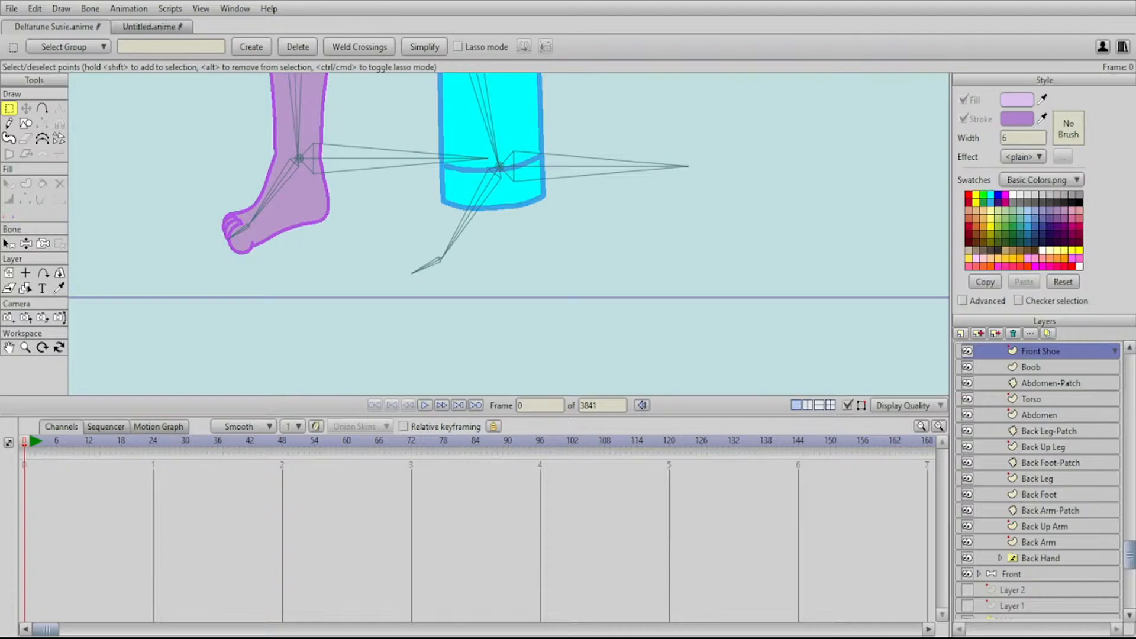
pyautogui.hotkey('ctrl', 'v')
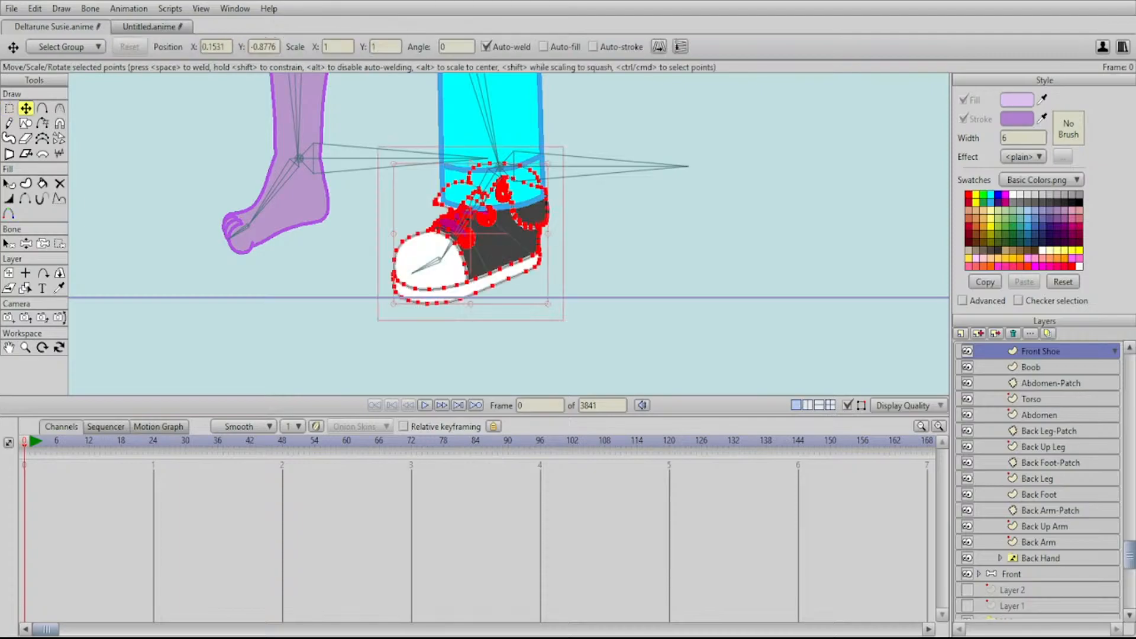
pyautogui.scroll(5, 520, 160)
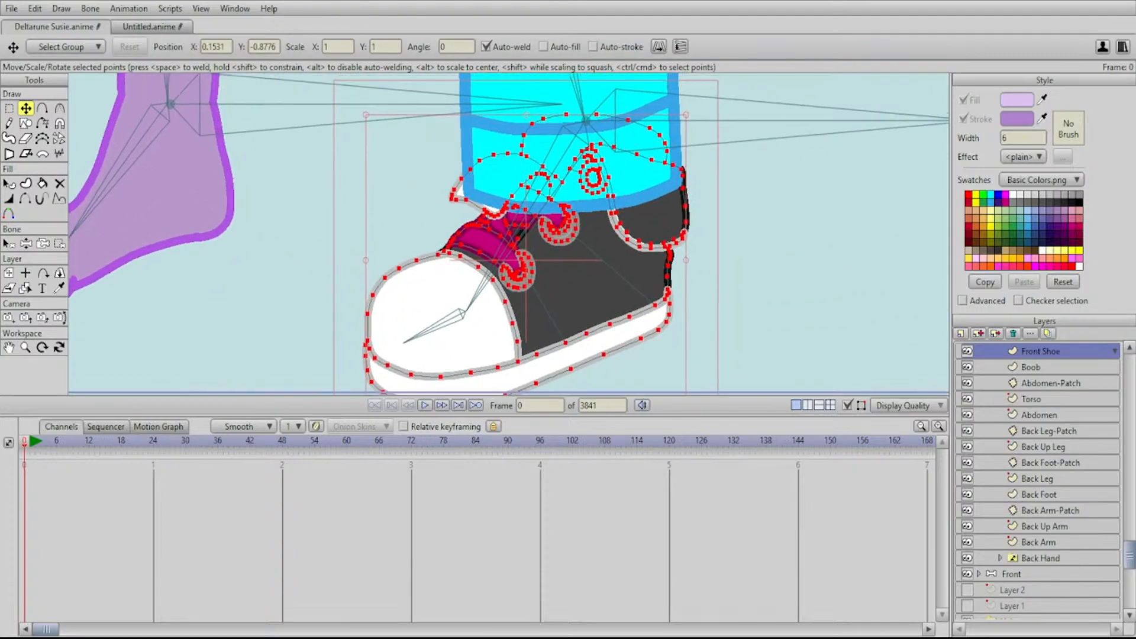
pyautogui.scroll(-1, 503, 230)
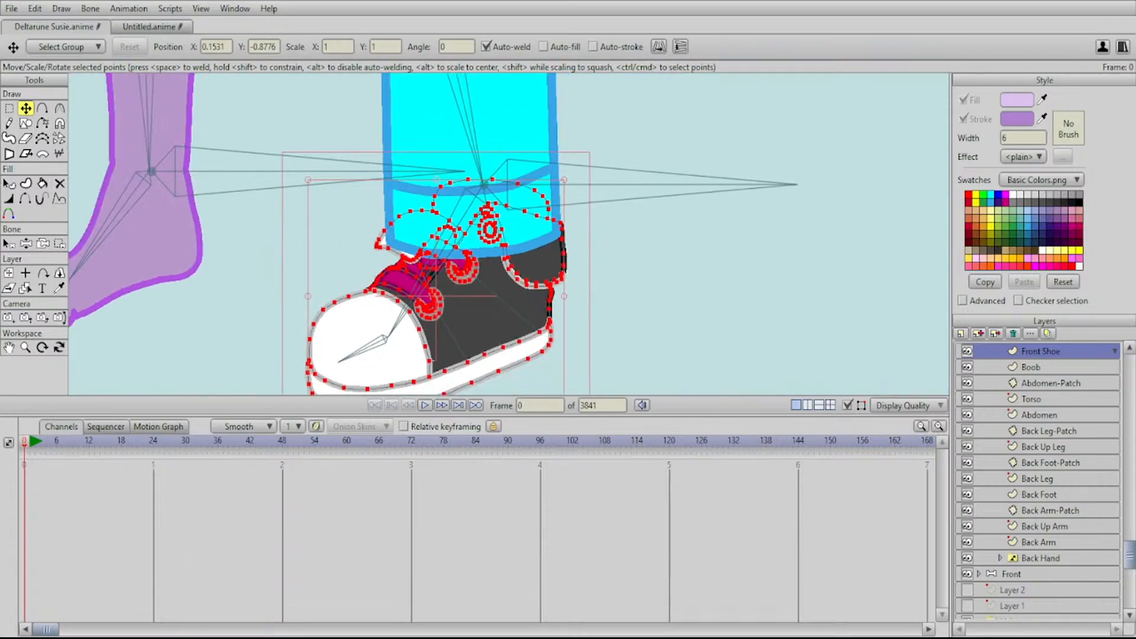
# Test the front foot and ankle bones to check how the pasted shoe responds to the rig
pyautogui.press('b')
pyautogui.moveTo(435, 295); pyautogui.dragTo(472, 230)
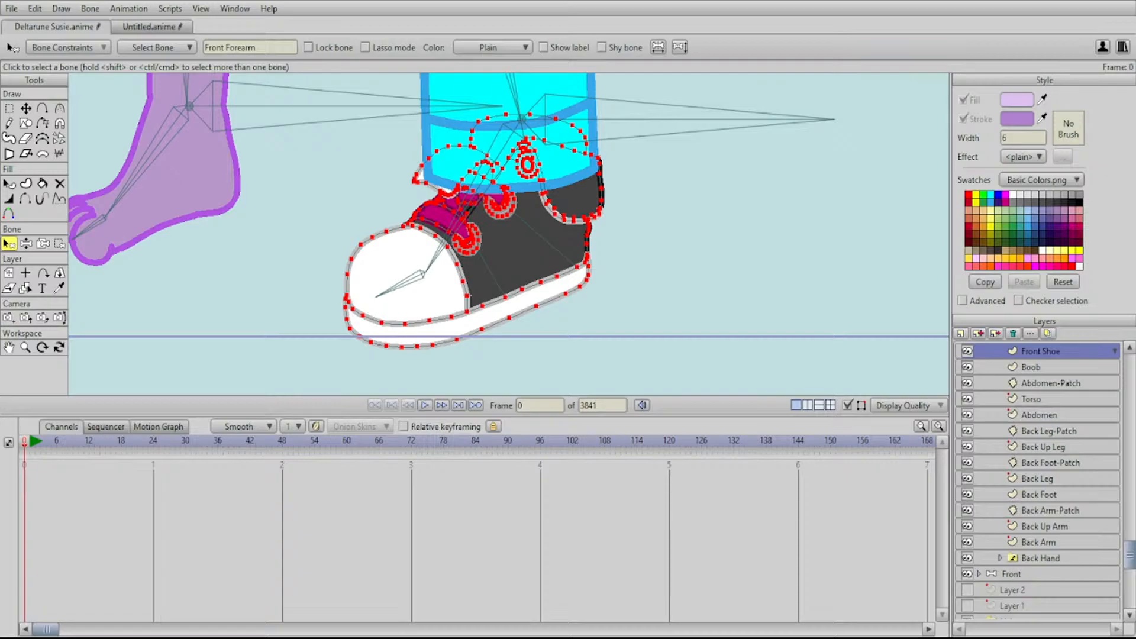
pyautogui.click(26, 243)
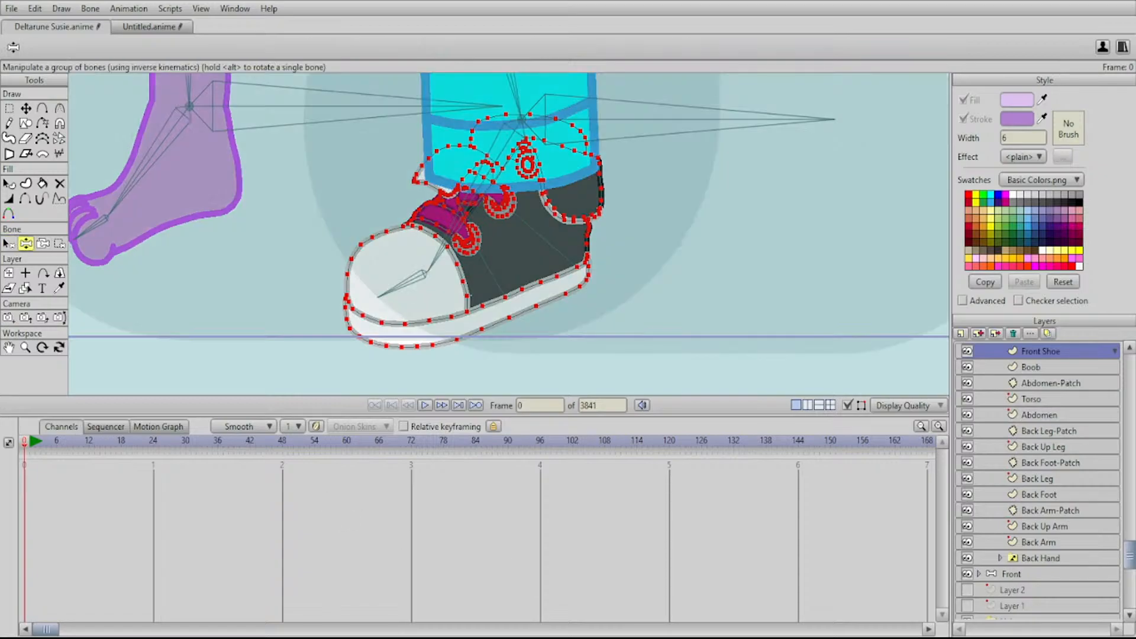
pyautogui.moveTo(430, 266)
pyautogui.mouseDown()
pyautogui.moveTo(451, 281)
pyautogui.moveTo(544, 298)
pyautogui.moveTo(449, 281)
pyautogui.mouseUp()
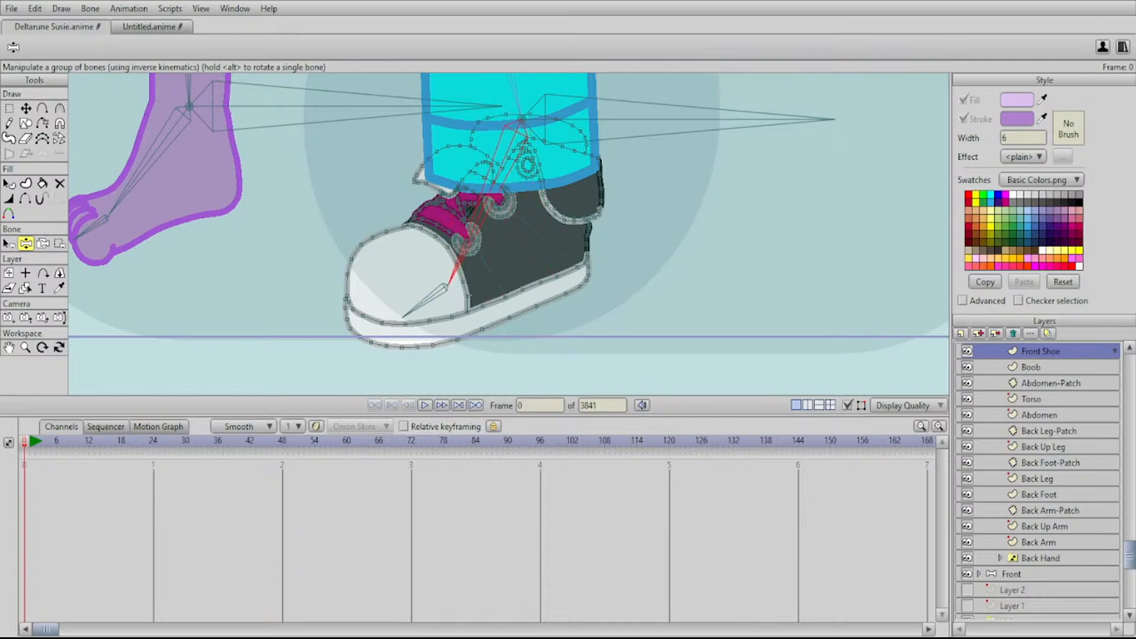
pyautogui.moveTo(568, 119); pyautogui.dragTo(456, 118)
# Bind the shoe's toe cap and front sole points to the Front Toe bone
pyautogui.click(9, 244)
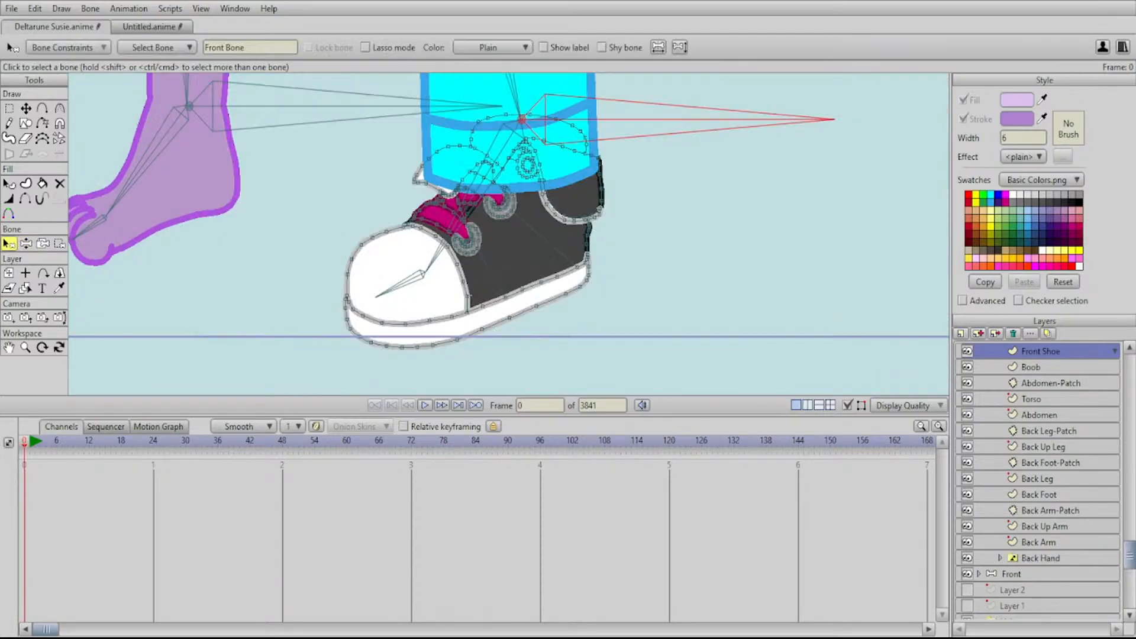
pyautogui.click(403, 284)
pyautogui.moveTo(408, 284); pyautogui.dragTo(416, 261)
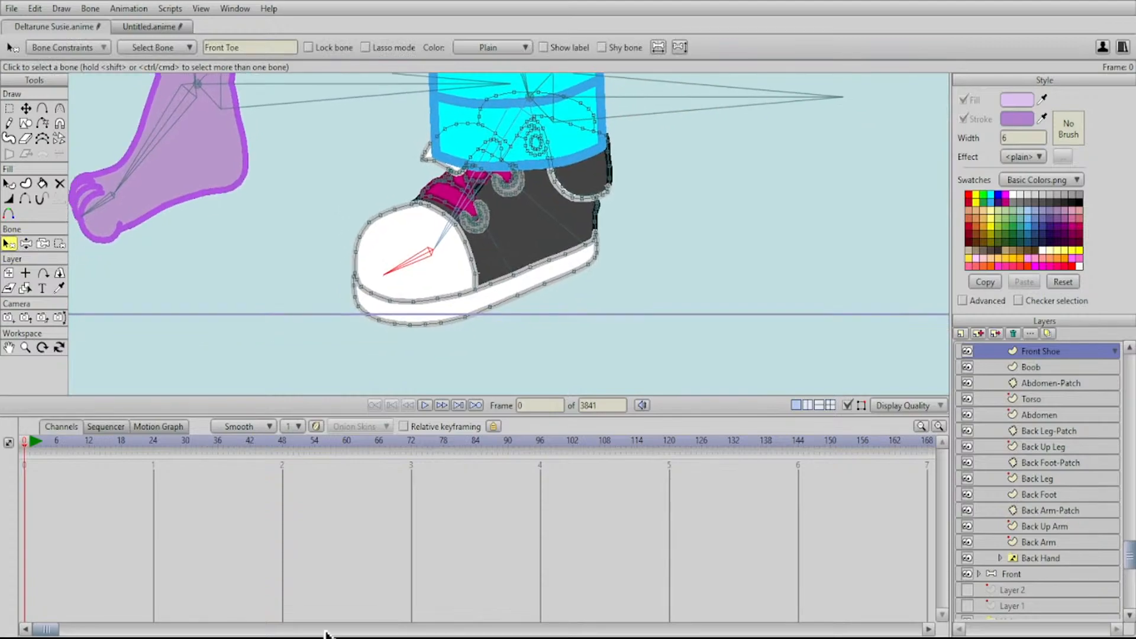
pyautogui.click(60, 243)
pyautogui.click(477, 273)
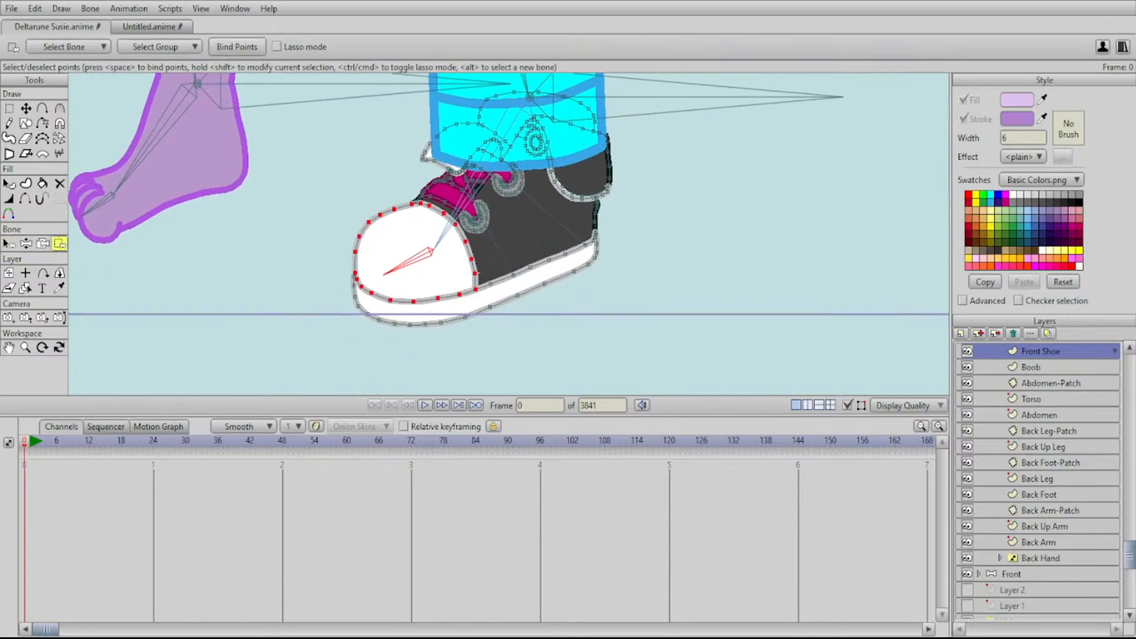
pyautogui.moveTo(317, 263); pyautogui.dragTo(465, 350)
pyautogui.moveTo(497, 296); pyautogui.dragTo(365, 339)
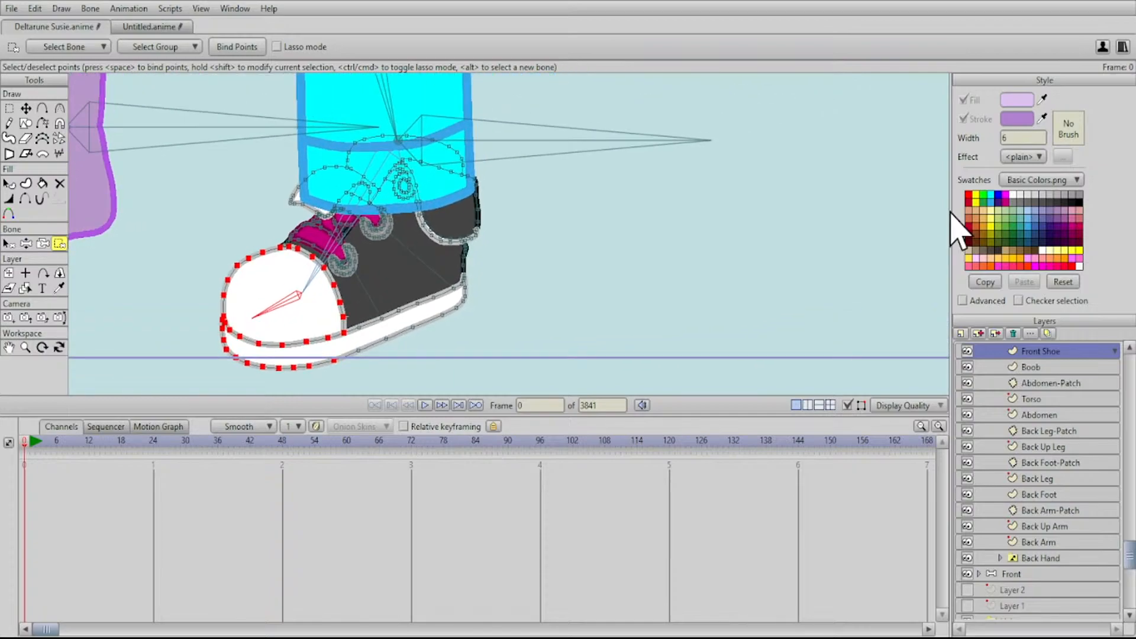
# With the Front Foot bone as the binding target, select the shoe's ankle, lace and eyelet points
pyautogui.click(8, 243)
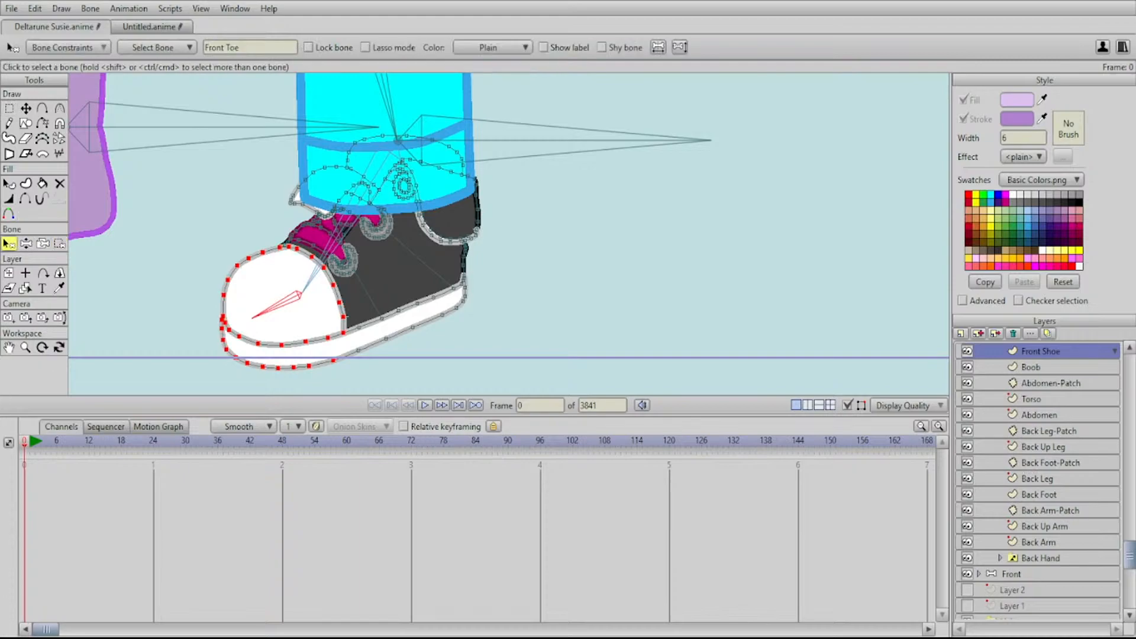
pyautogui.click(333, 247)
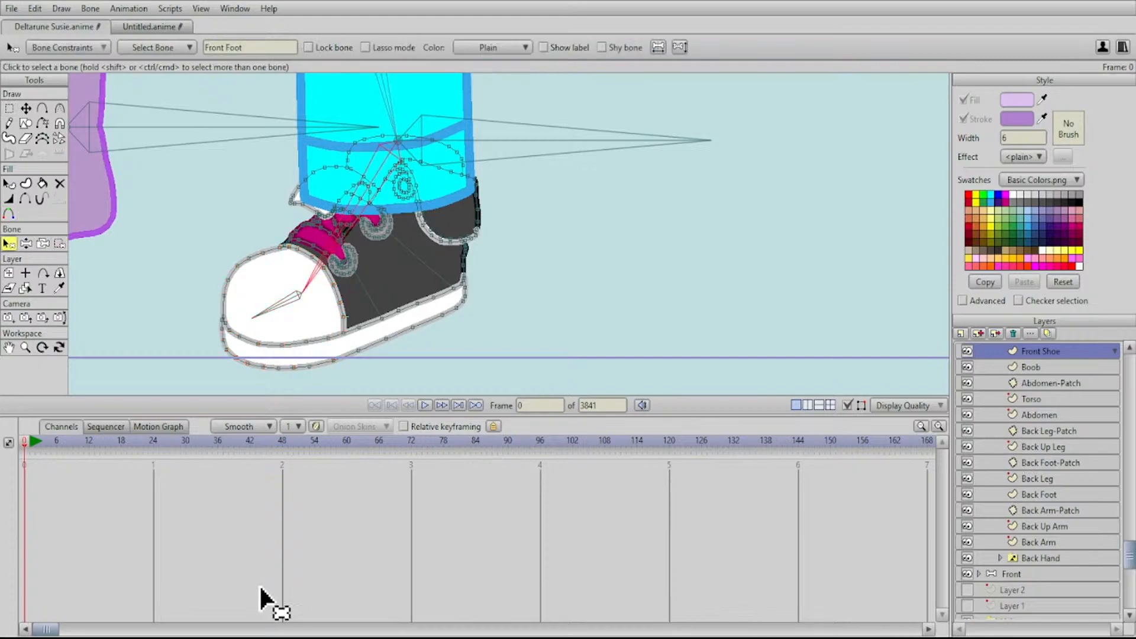
pyautogui.press('i')
pyautogui.moveTo(550, 249); pyautogui.dragTo(310, 18)
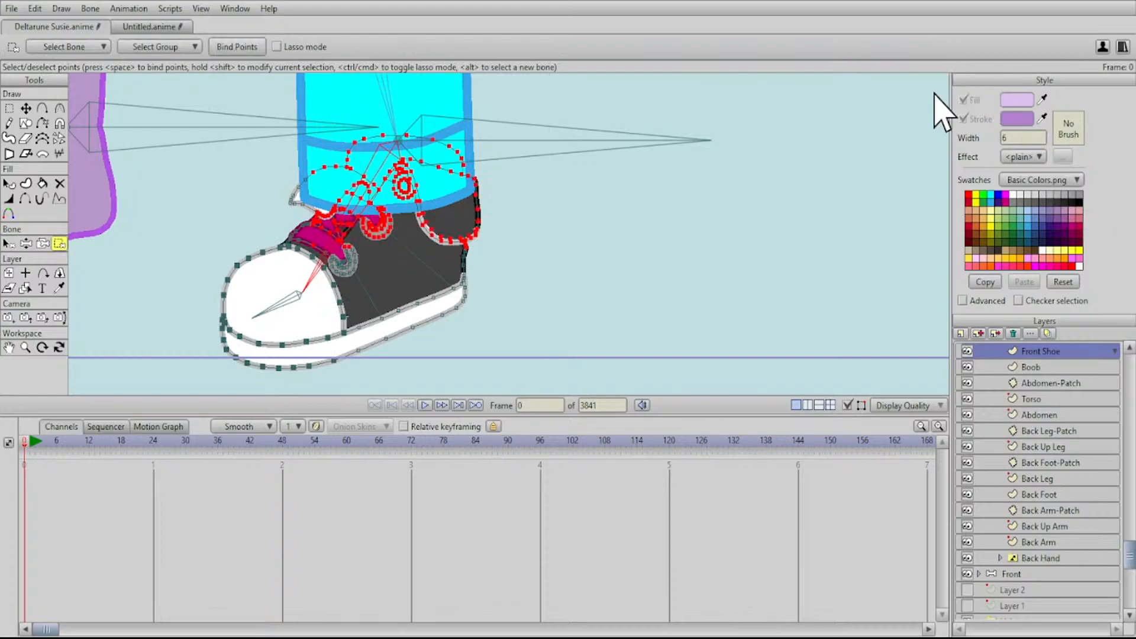
pyautogui.scroll(7, 322, 237)
pyautogui.scroll(3, 274, 198)
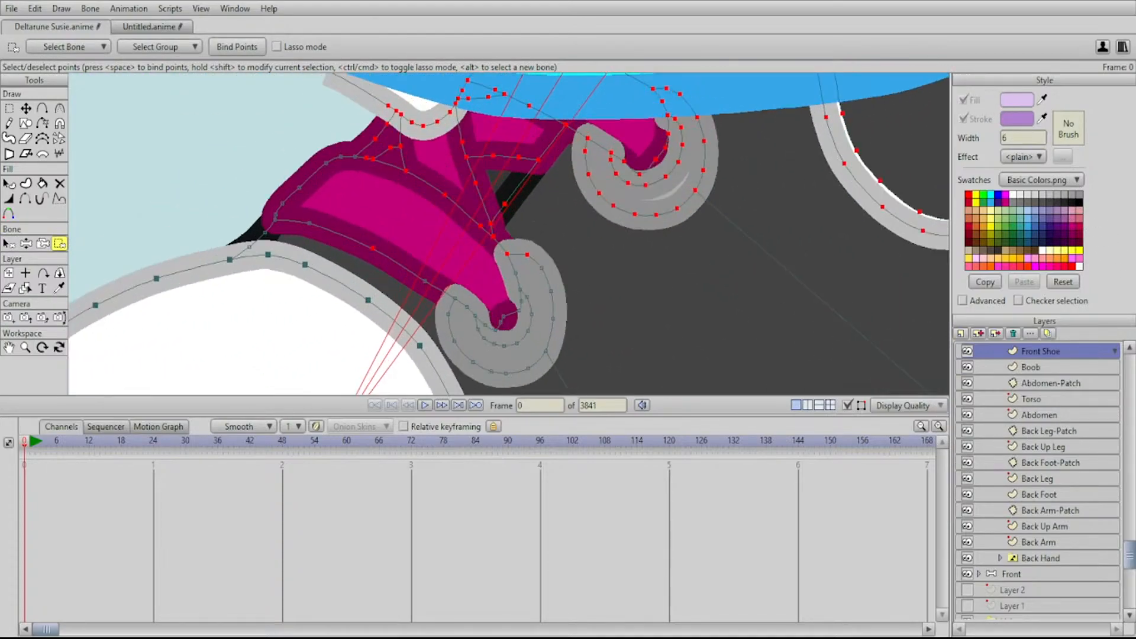
pyautogui.moveTo(209, 109); pyautogui.dragTo(280, 248)
pyautogui.moveTo(286, 124); pyautogui.dragTo(407, 213)
pyautogui.click(309, 223)
pyautogui.moveTo(412, 253); pyautogui.dragTo(501, 330)
pyautogui.moveTo(501, 330); pyautogui.dragTo(478, 265)
pyautogui.moveTo(450, 144); pyautogui.dragTo(590, 335)
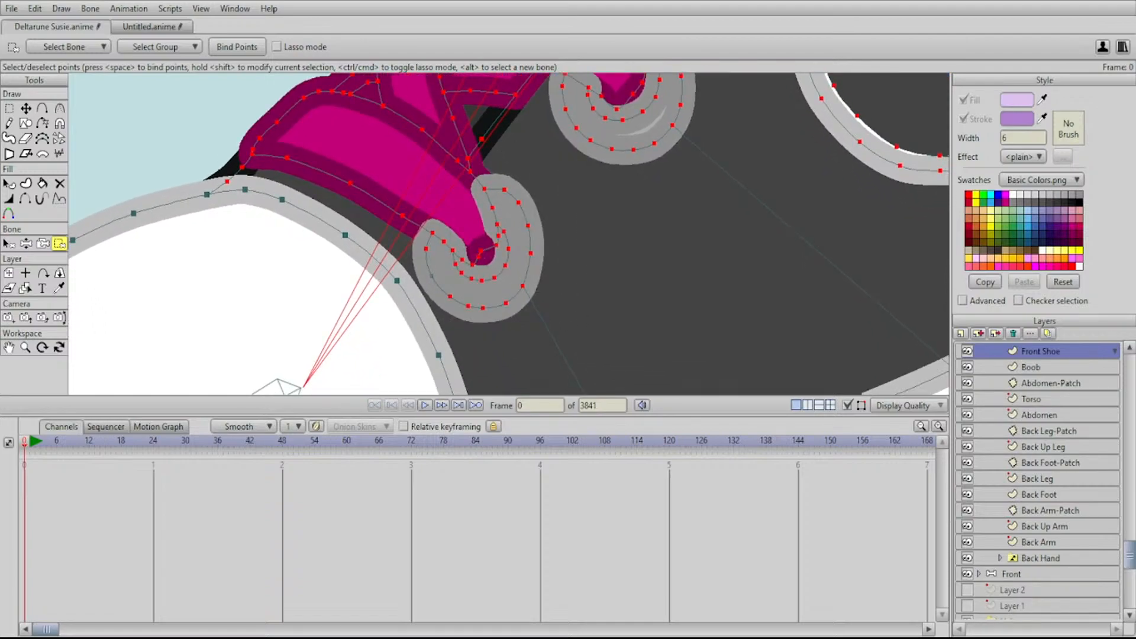
# Add the rear sole and heel points to the selection and bind the selected points to the Front Foot bone
pyautogui.scroll(-4, 421, 284)
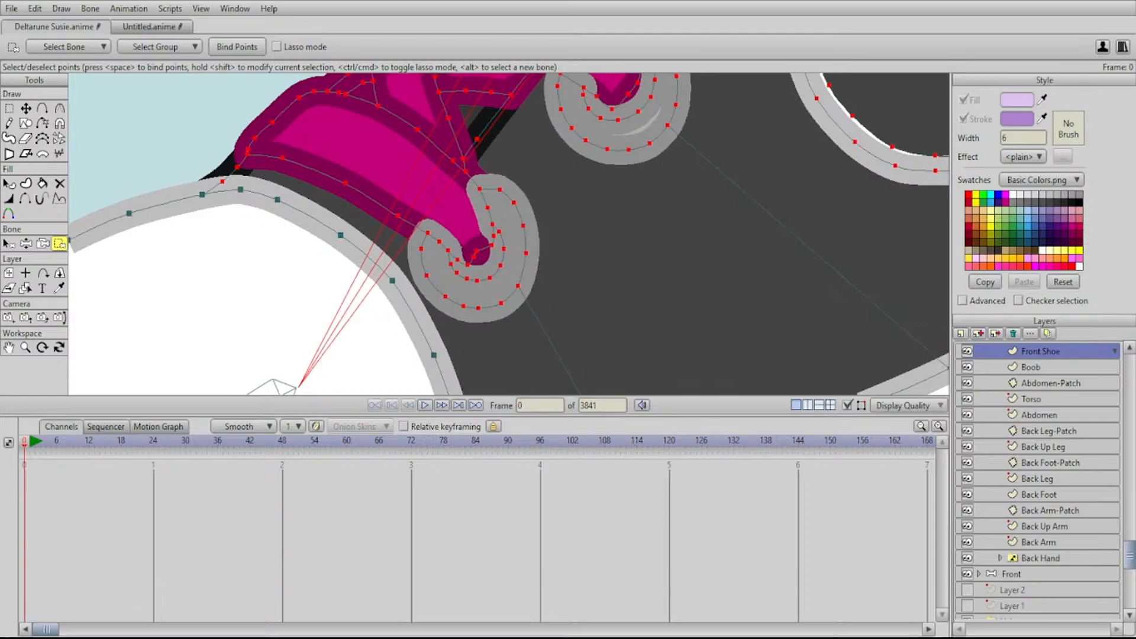
pyautogui.moveTo(509, 331); pyautogui.dragTo(491, 148)
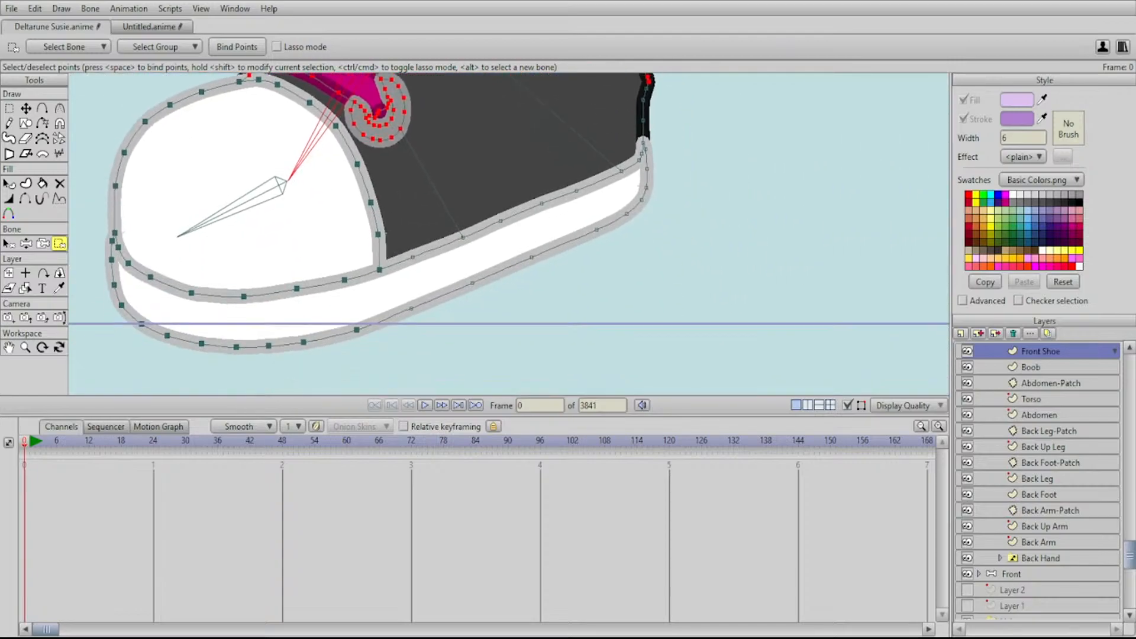
pyautogui.scroll(-2, 509, 234)
pyautogui.moveTo(440, 176); pyautogui.dragTo(763, 358)
pyautogui.moveTo(665, 262); pyautogui.dragTo(520, 79)
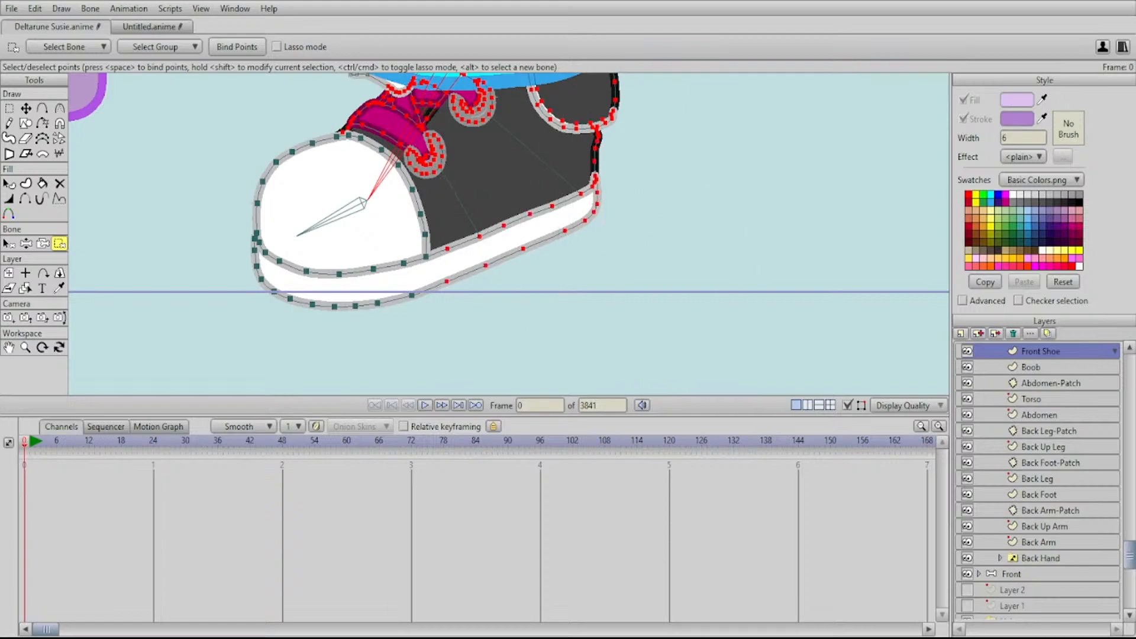
pyautogui.moveTo(520, 142); pyautogui.dragTo(495, 245)
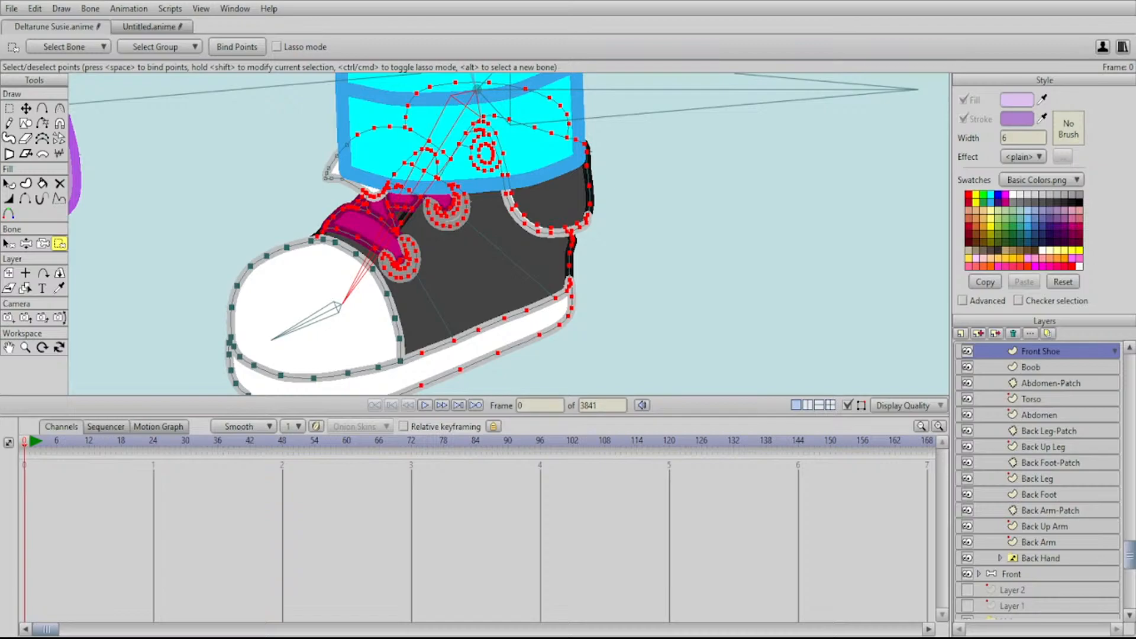
pyautogui.moveTo(494, 246); pyautogui.dragTo(628, 272)
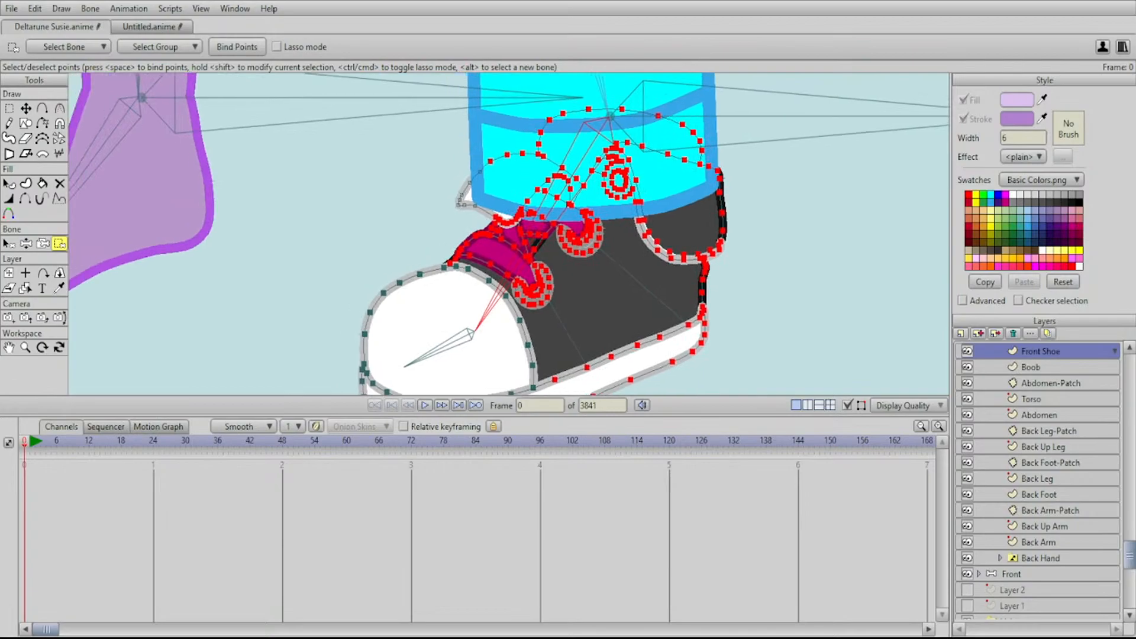
pyautogui.scroll(3, 628, 272)
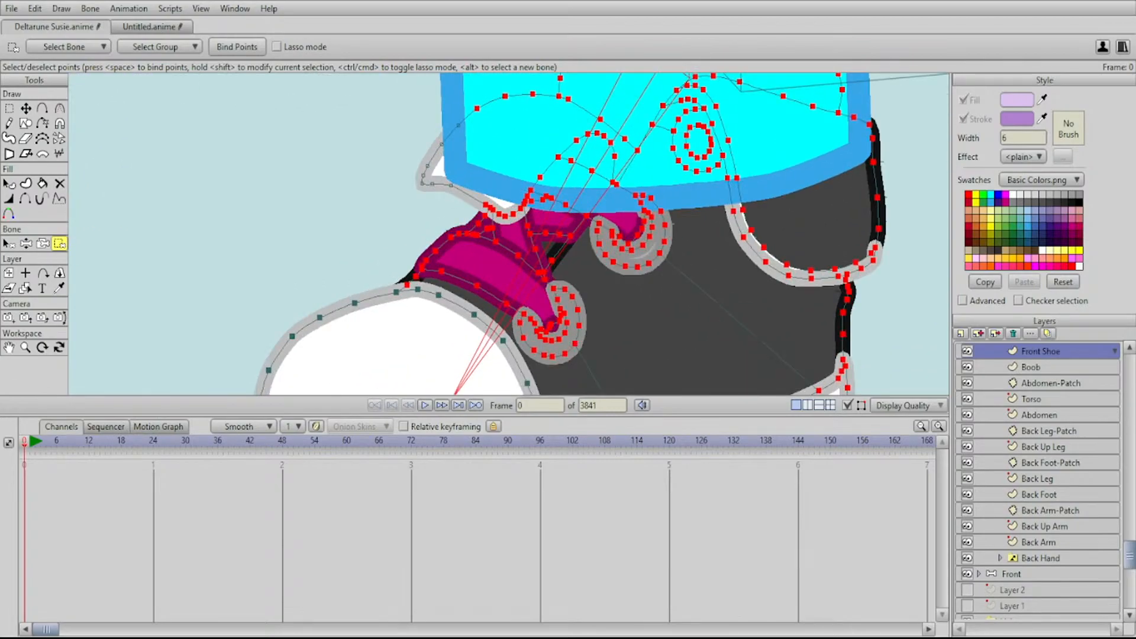
pyautogui.scroll(-4, 508, 230)
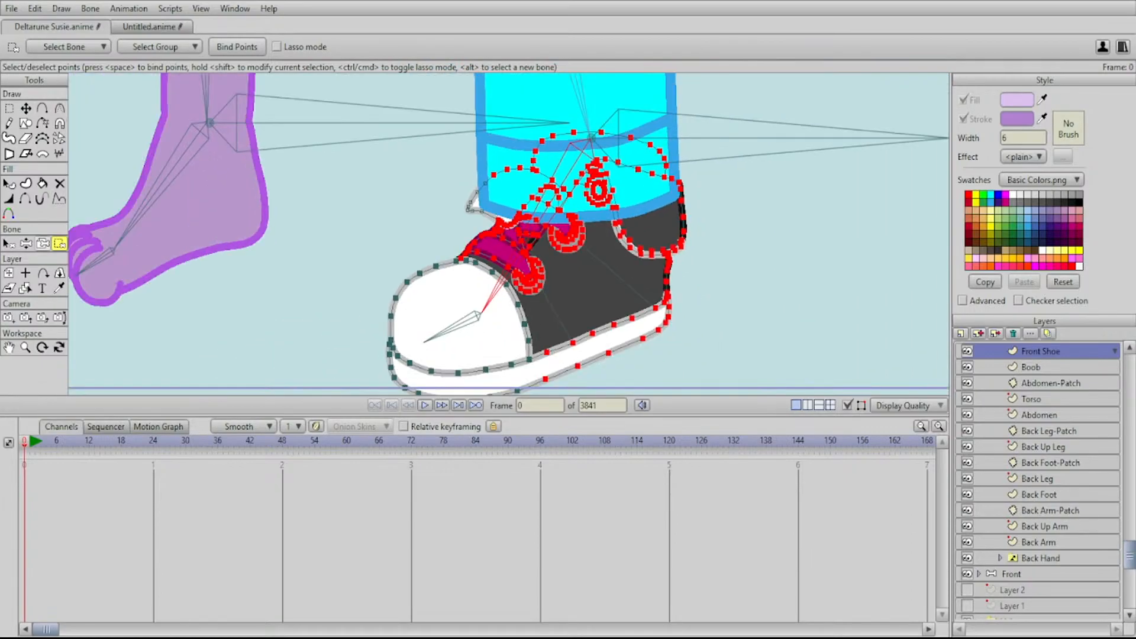
# Move the front leg's ankle control bone to test how the bound shoe follows the leg
pyautogui.press('z')
pyautogui.moveTo(592, 177); pyautogui.dragTo(459, 210)
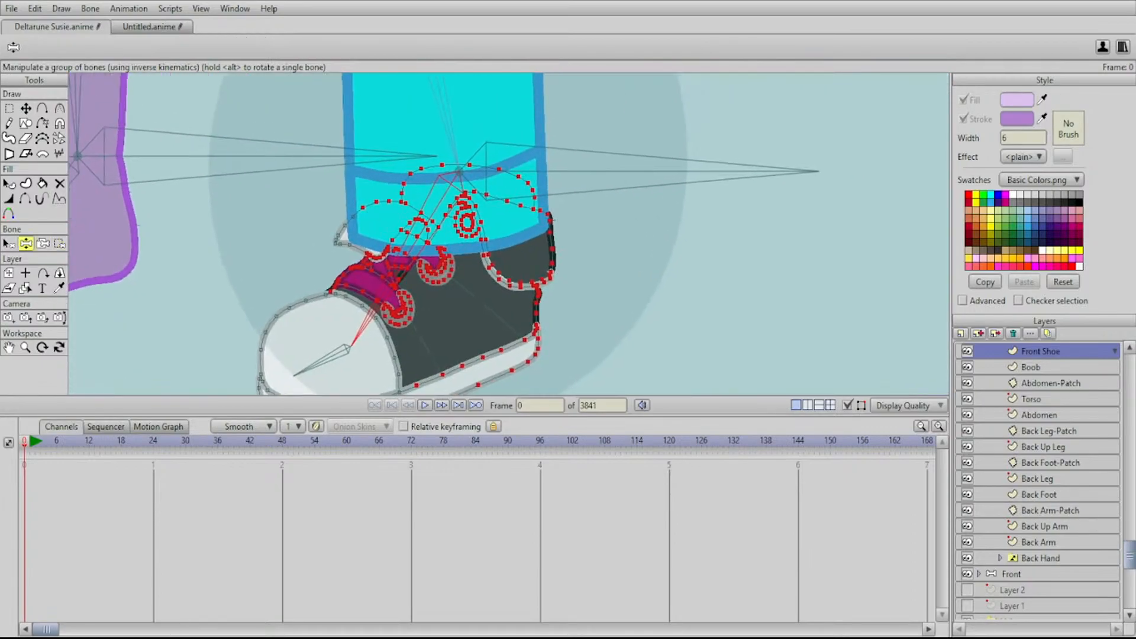
pyautogui.moveTo(460, 171); pyautogui.dragTo(563, 66)
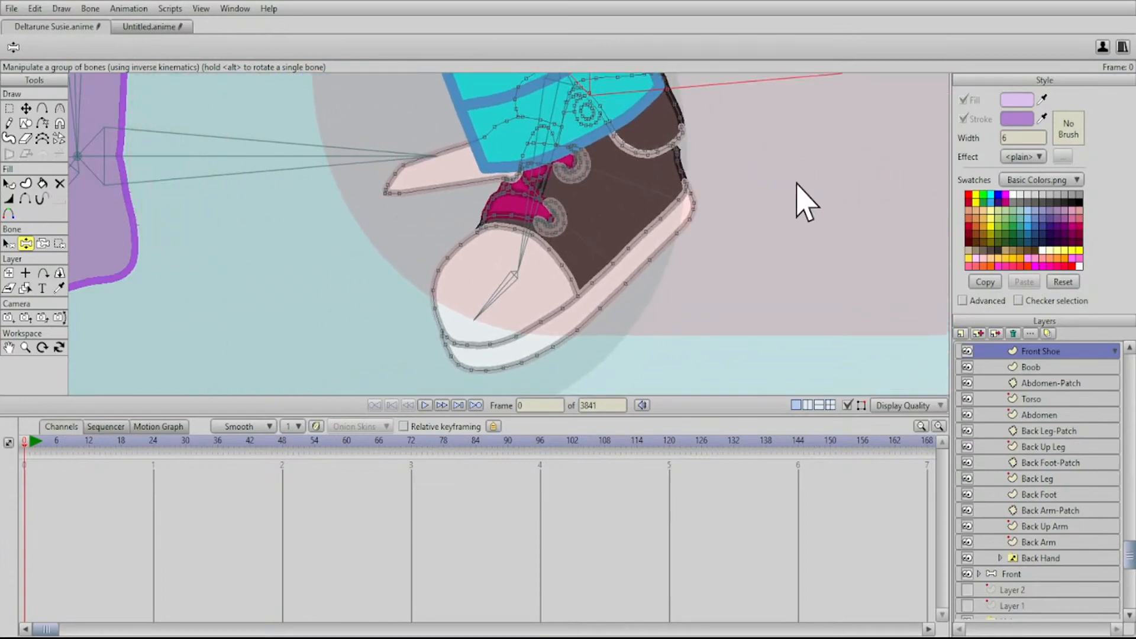
# With the Front Foot bone selected, add the shoe's missed tongue points to that bone's binding
pyautogui.click(9, 243)
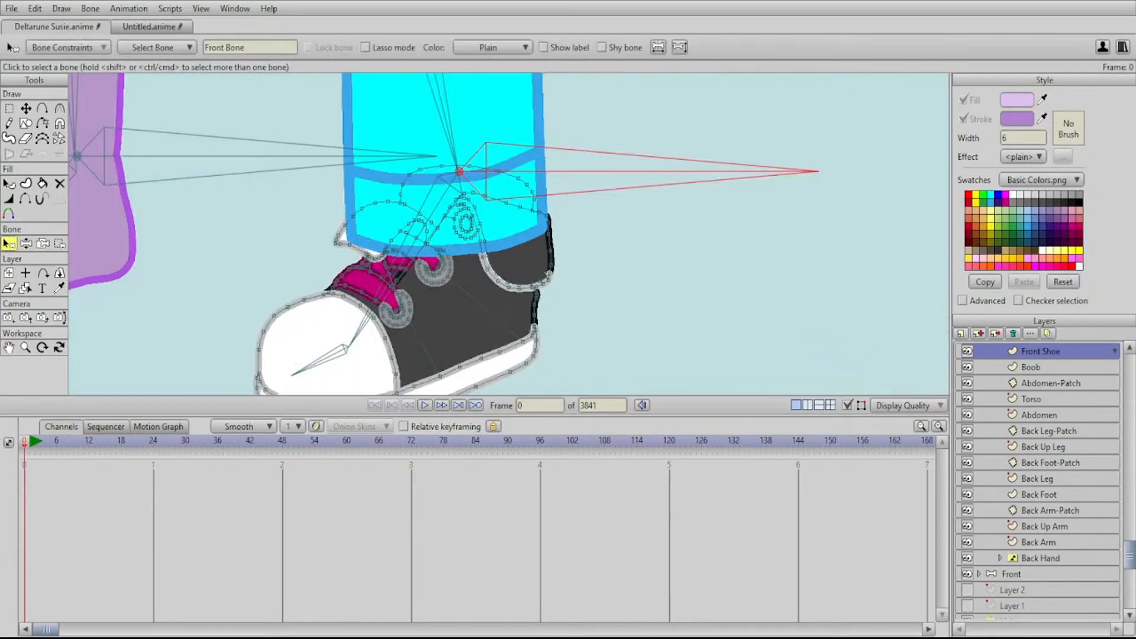
pyautogui.click(432, 296)
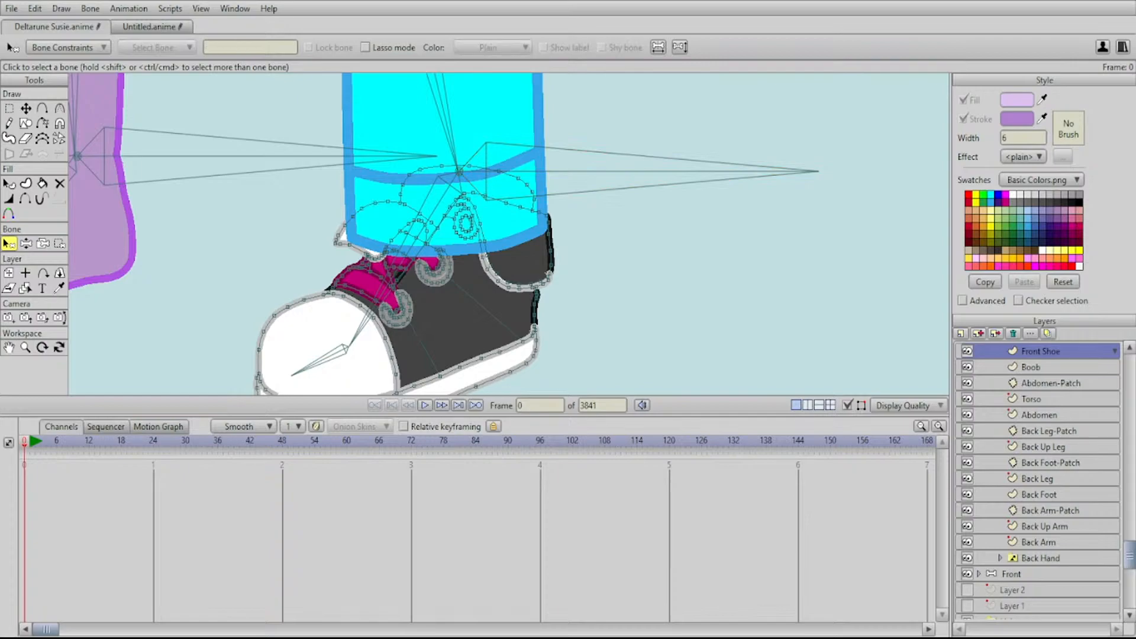
pyautogui.click(409, 249)
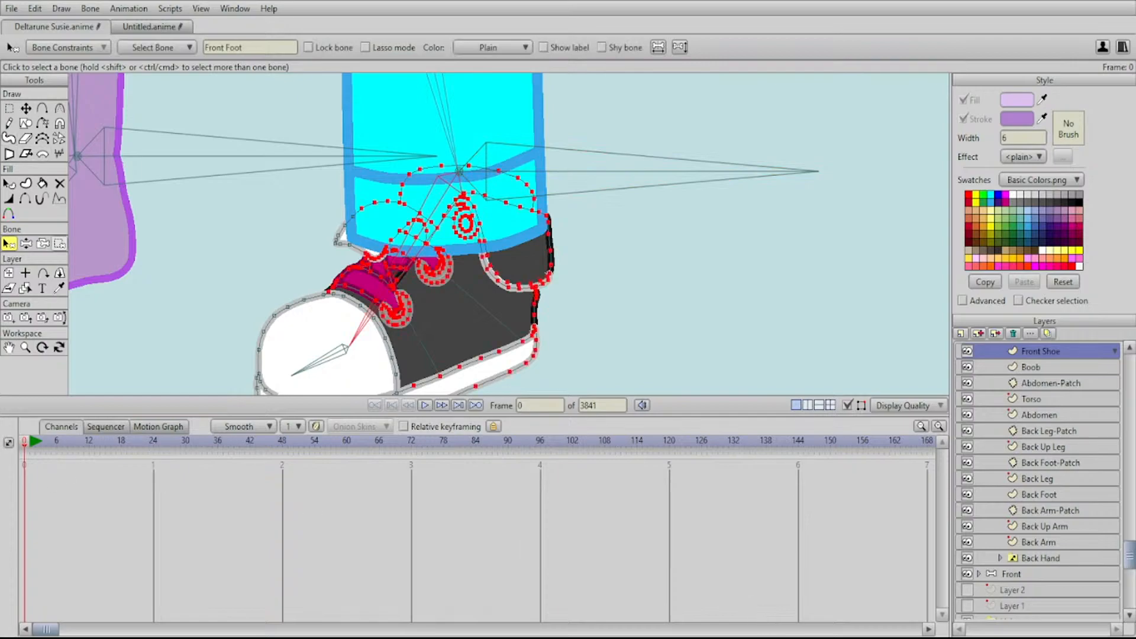
pyautogui.click(59, 243)
pyautogui.moveTo(322, 207); pyautogui.dragTo(359, 253)
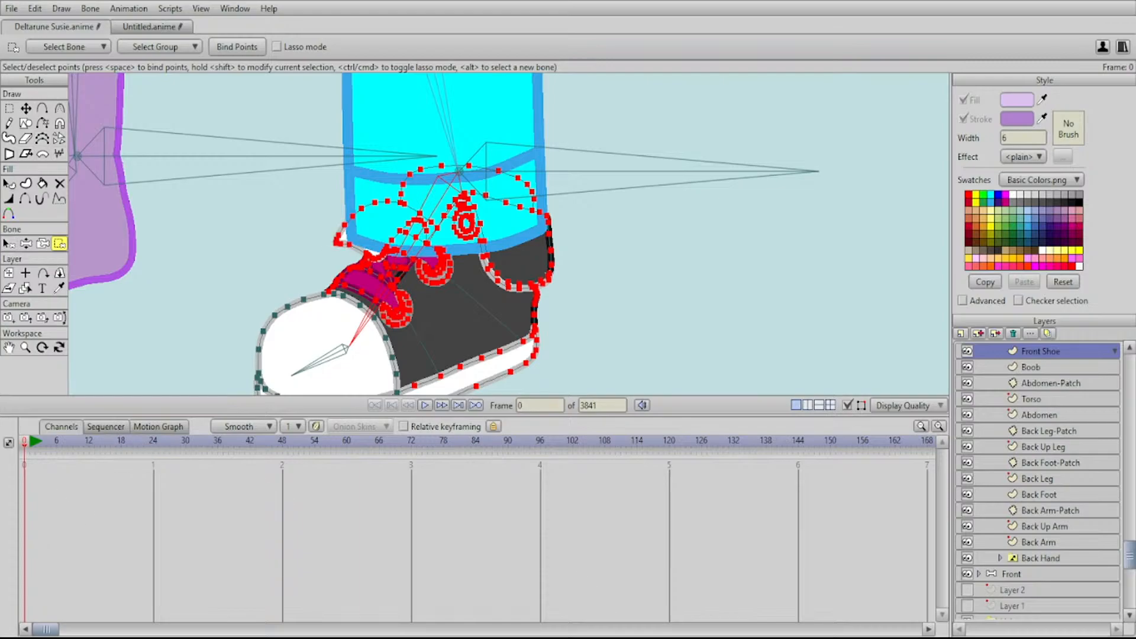
# Move the front leg's ankle control bone to check how the fully bound shoe follows the leg
pyautogui.click(25, 243)
pyautogui.moveTo(461, 171); pyautogui.dragTo(433, 85)
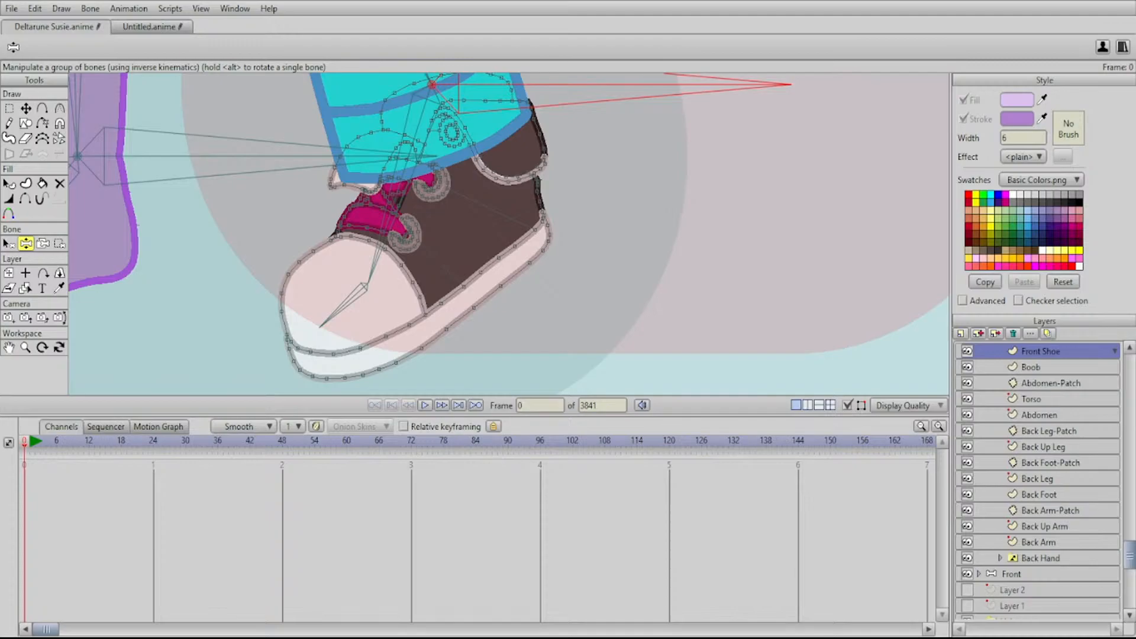
pyautogui.moveTo(509, 195); pyautogui.dragTo(527, 280)
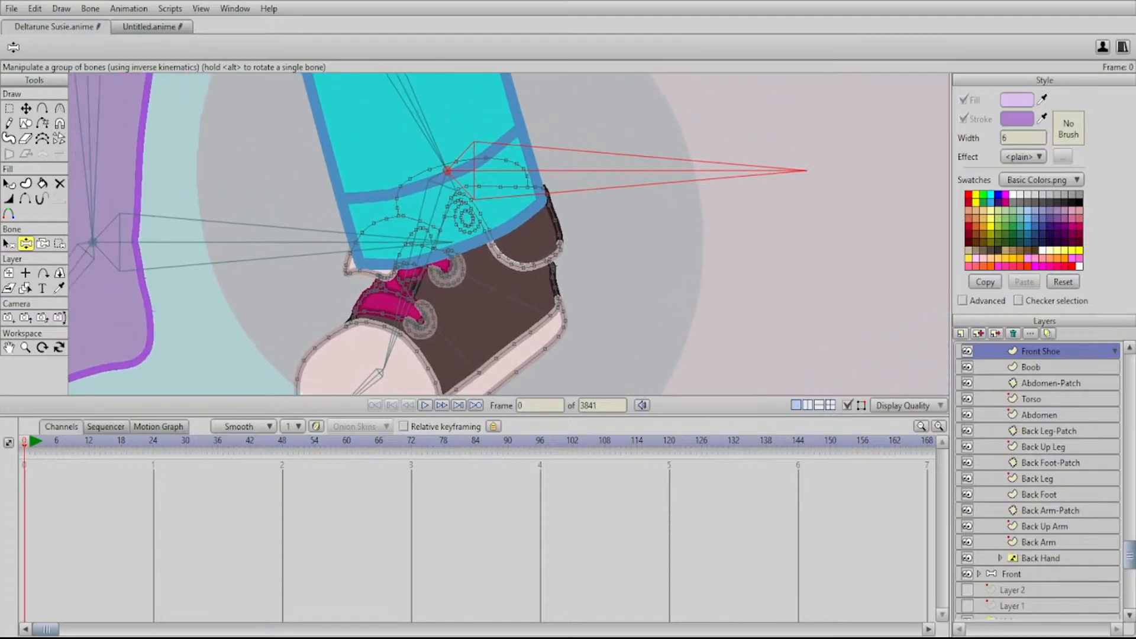
pyautogui.scroll(-4, 527, 280)
pyautogui.scroll(-3, 517, 237)
pyautogui.moveTo(524, 172); pyautogui.dragTo(491, 374)
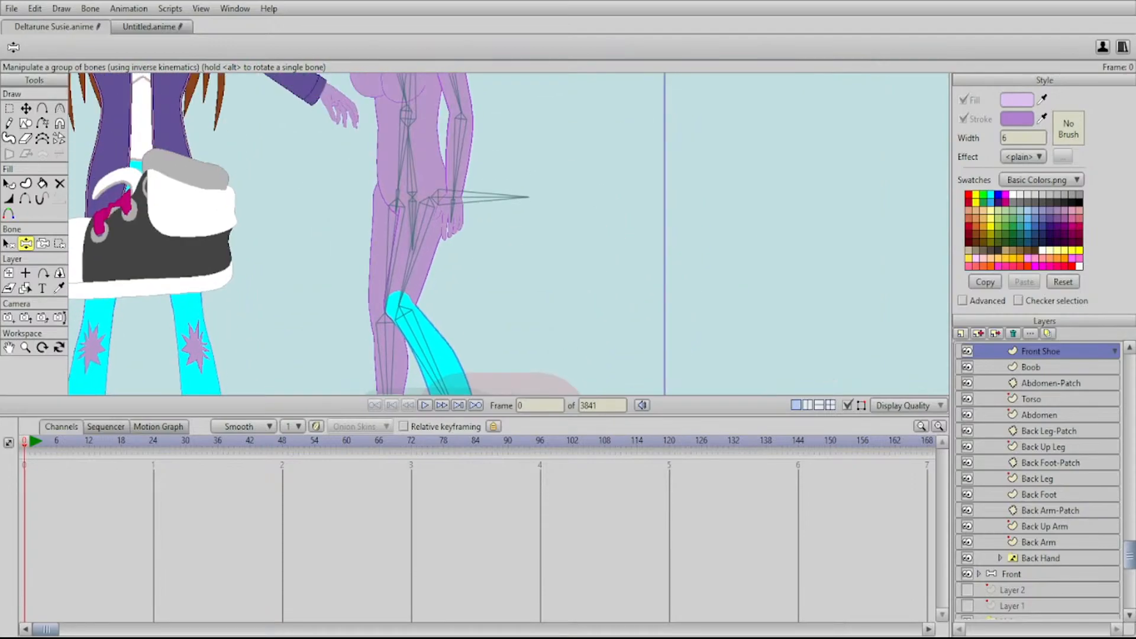
pyautogui.moveTo(503, 153)
pyautogui.mouseDown()
pyautogui.moveTo(505, 362)
pyautogui.moveTo(515, 144)
pyautogui.mouseUp()
pyautogui.moveTo(503, 308); pyautogui.dragTo(510, 162)
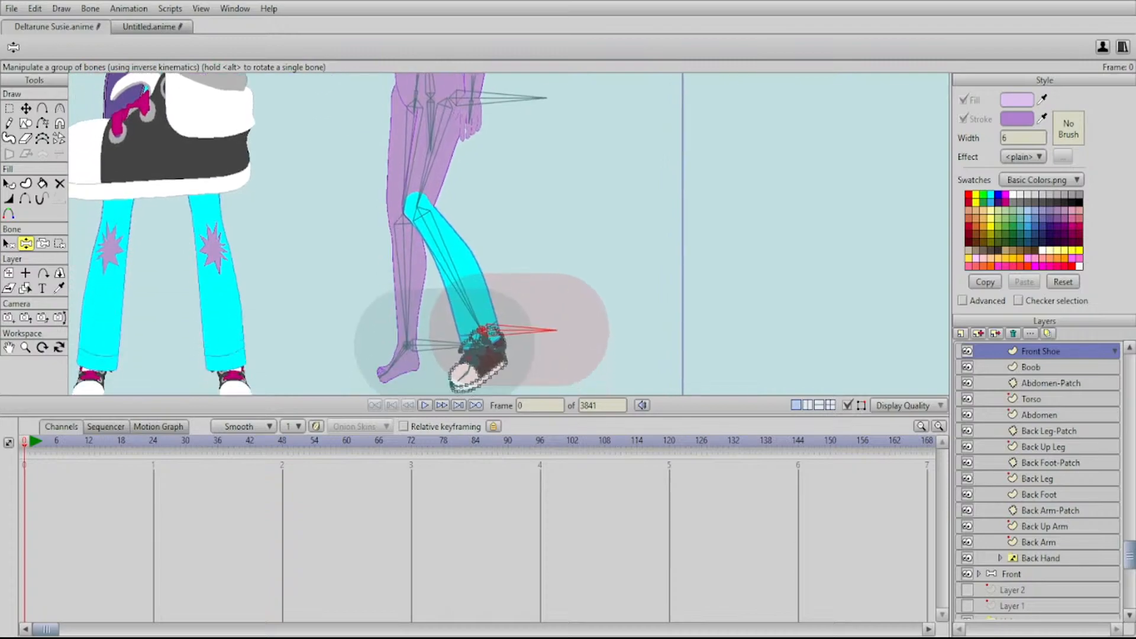
pyautogui.moveTo(506, 272); pyautogui.dragTo(510, 423)
pyautogui.moveTo(503, 331); pyautogui.dragTo(528, 81)
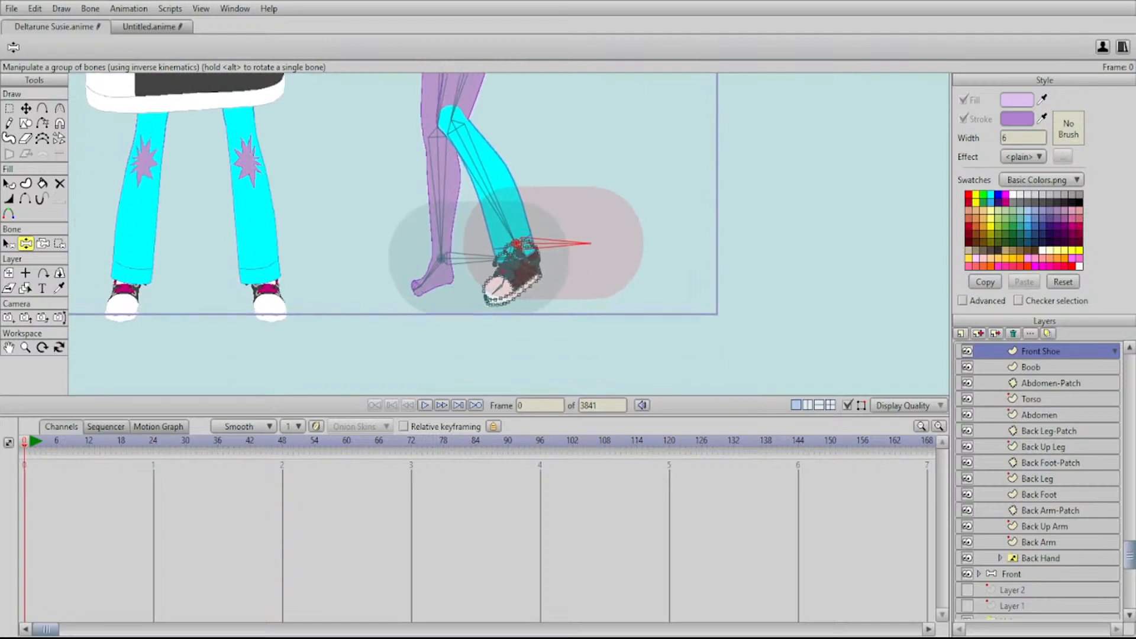
pyautogui.moveTo(509, 237); pyautogui.dragTo(465, 219)
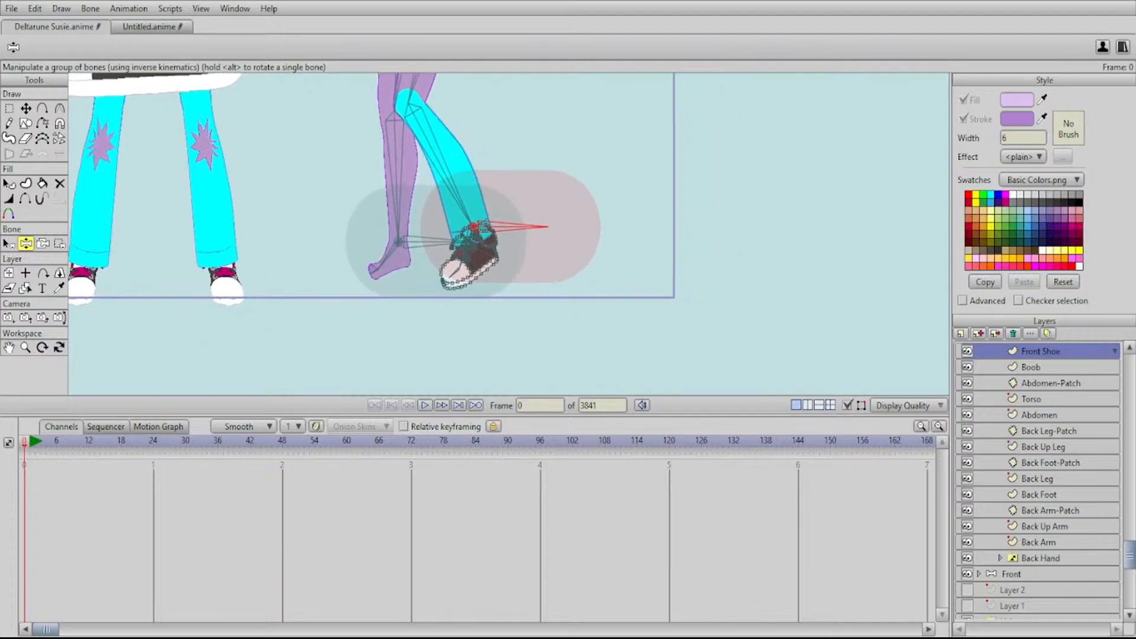
# Select and copy all points of the shoe on the Front Shoe layer
pyautogui.press('g')
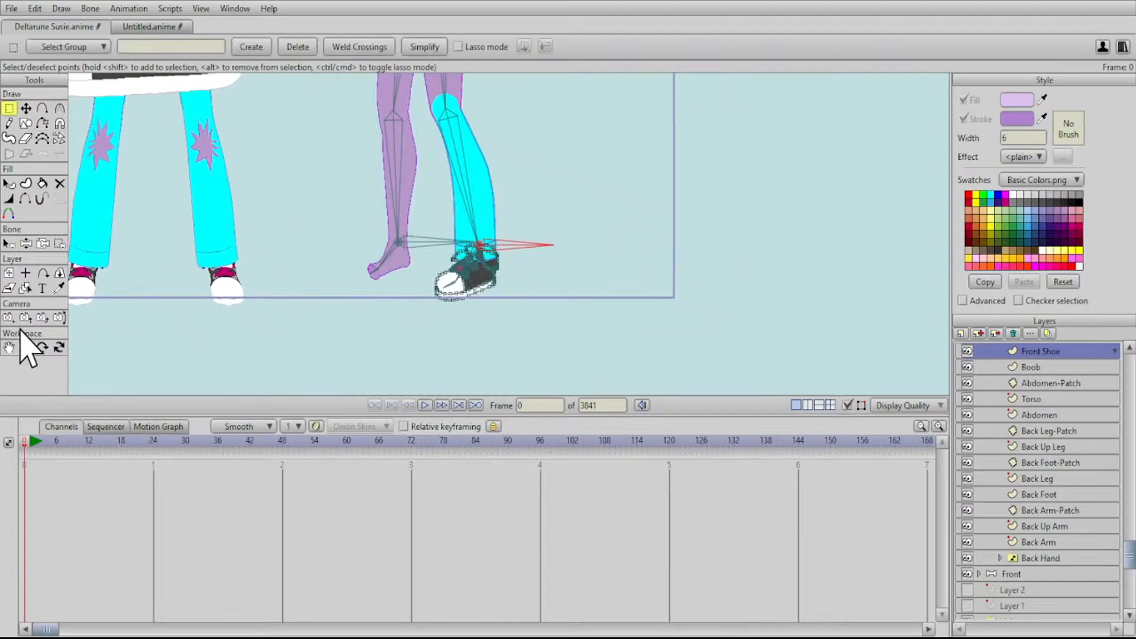
pyautogui.moveTo(339, 200); pyautogui.dragTo(604, 390)
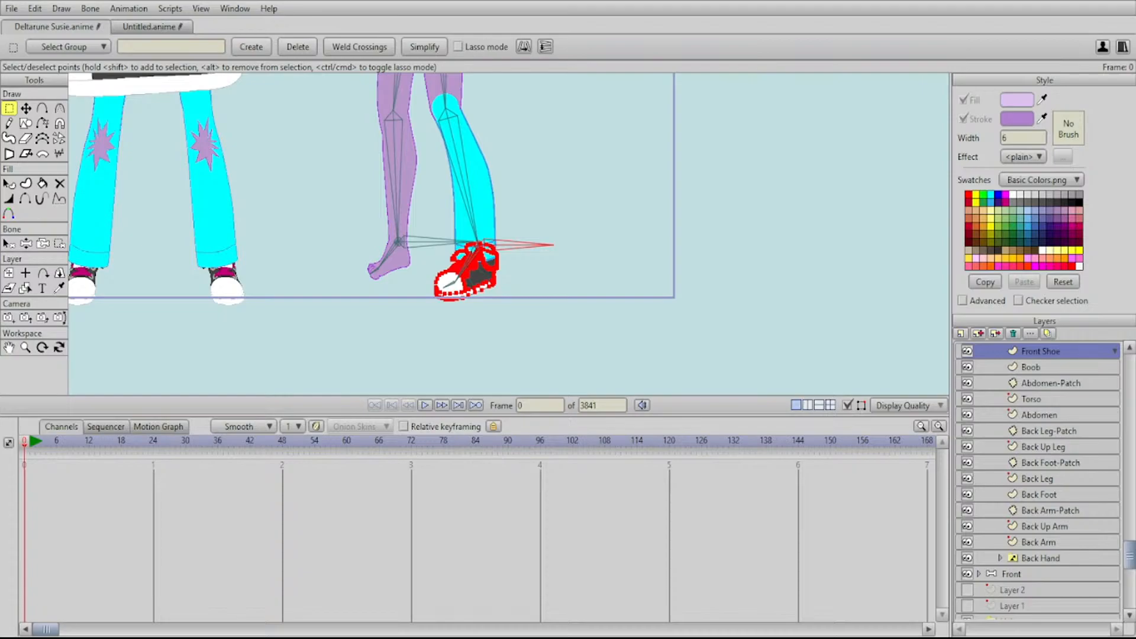
pyautogui.moveTo(473, 266); pyautogui.dragTo(593, 270)
pyautogui.scroll(4, 550, 304)
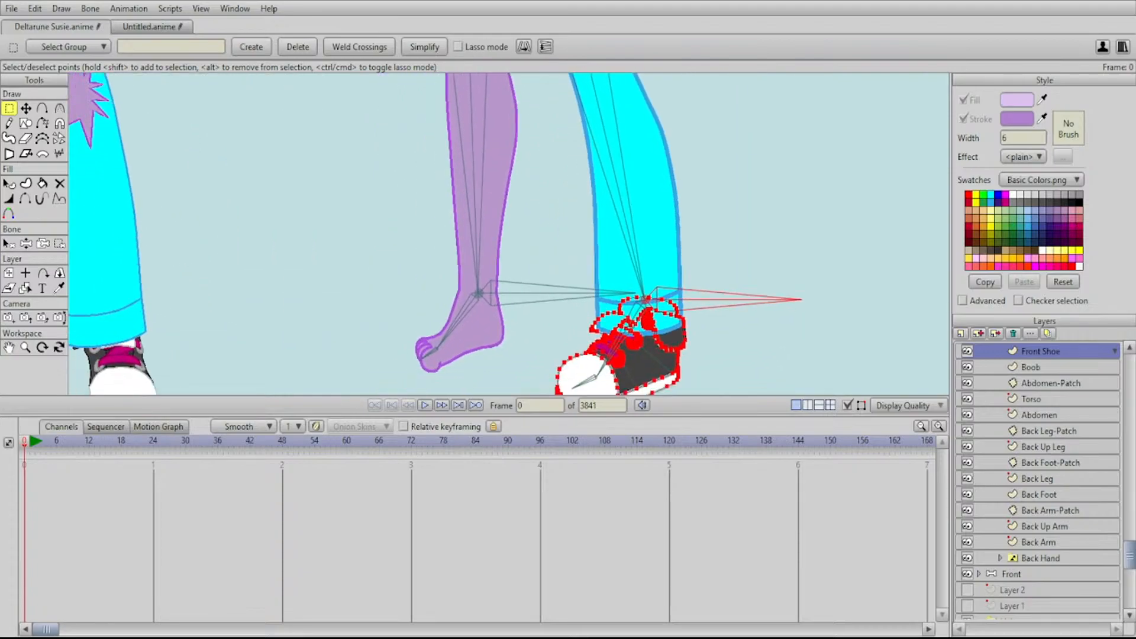
# Paste the copied shoe artwork into the Back Foot layer and place it over the bare back foot
pyautogui.click(25, 288)
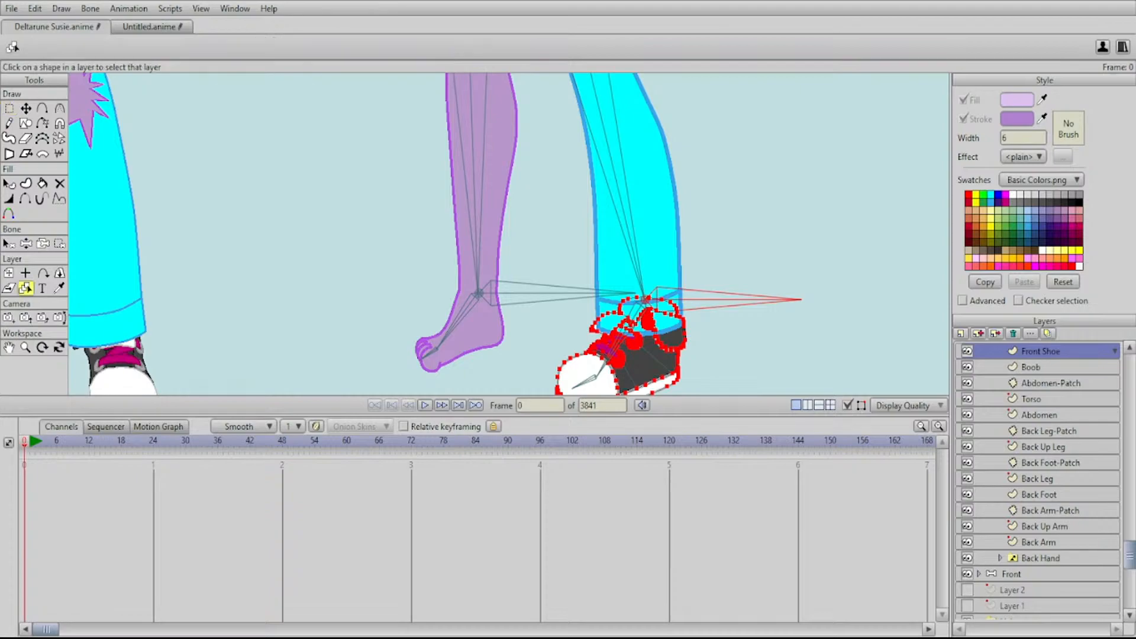
pyautogui.click(481, 239)
pyautogui.click(476, 331)
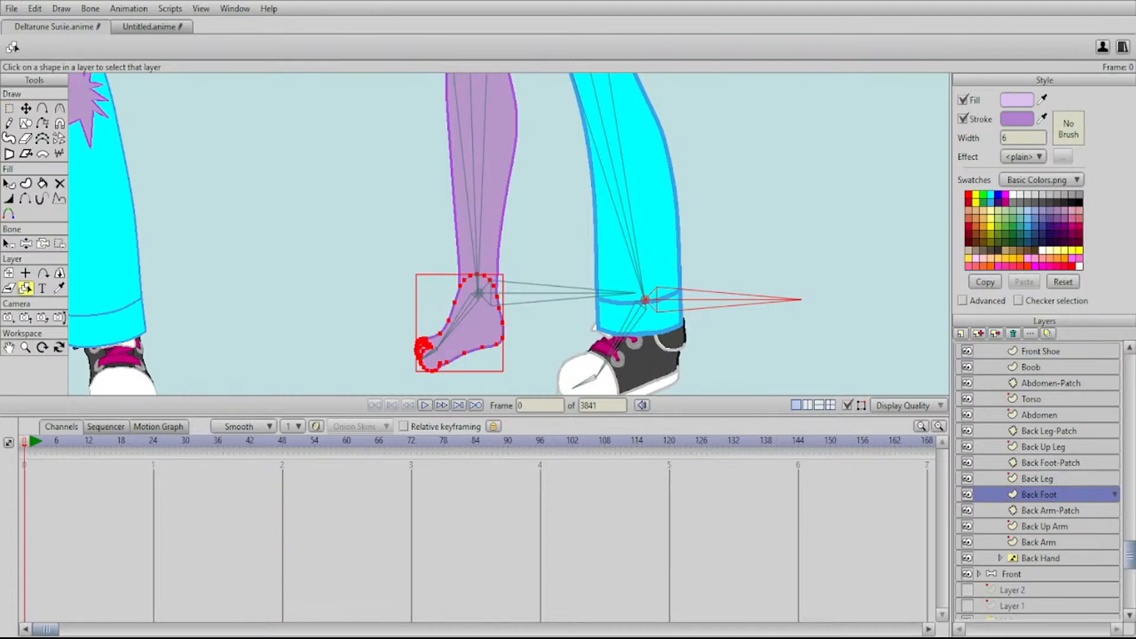
pyautogui.click(638, 249)
pyautogui.moveTo(636, 130); pyautogui.dragTo(653, 387)
pyautogui.click(568, 198)
pyautogui.moveTo(583, 361); pyautogui.dragTo(614, 97)
pyautogui.moveTo(615, 290); pyautogui.dragTo(640, 190)
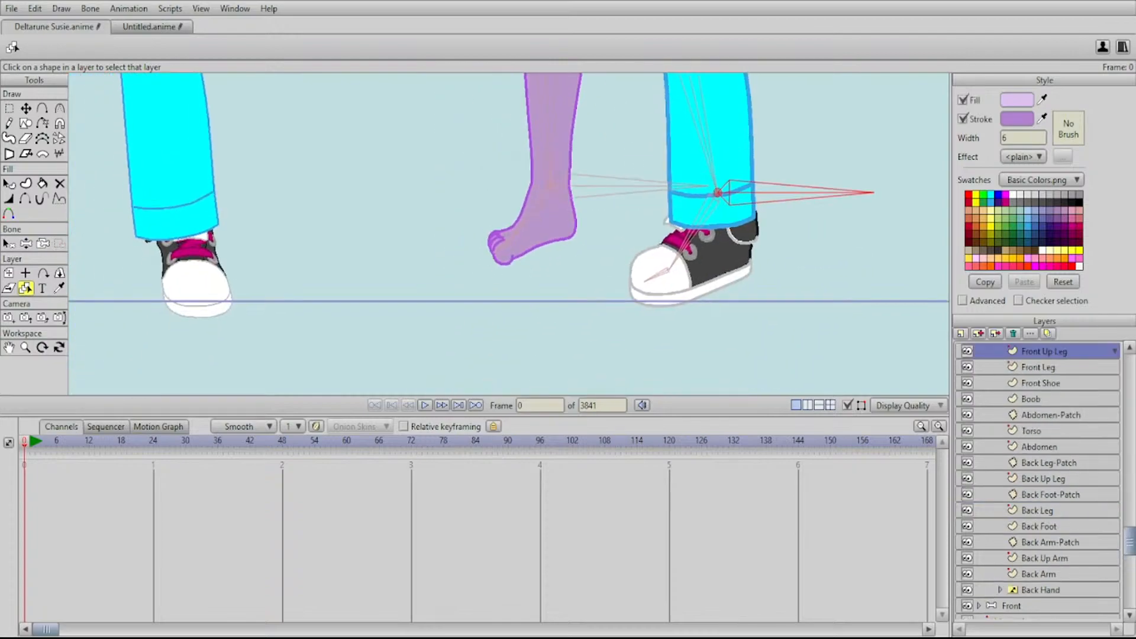
pyautogui.click(547, 222)
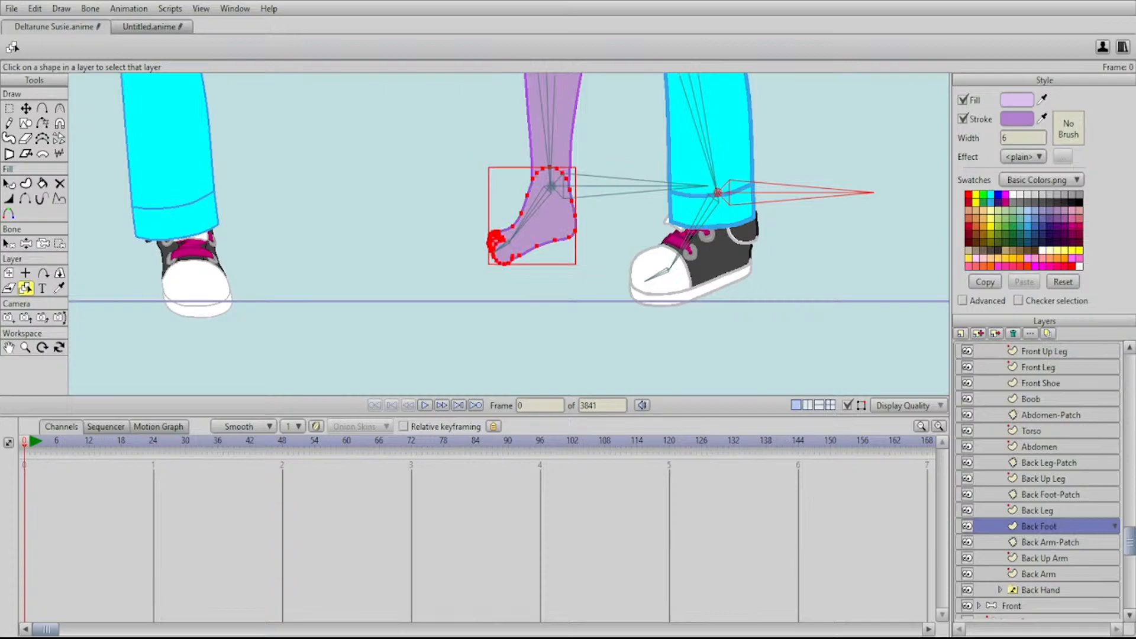
pyautogui.press('t')
pyautogui.hotkey('ctrl', 'v')
pyautogui.moveTo(692, 254); pyautogui.dragTo(530, 228)
pyautogui.scroll(4, 591, 213)
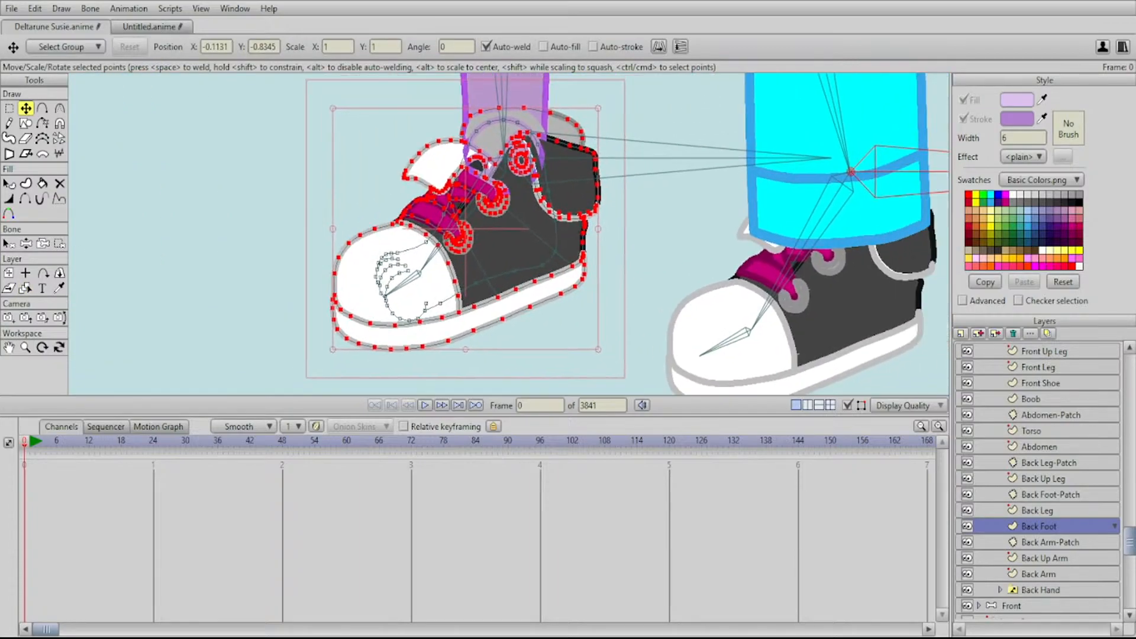
# Scale the pasted back shoe down slightly and align it with the back ankle
pyautogui.scroll(6, 530, 228)
pyautogui.scroll(-6, 508, 228)
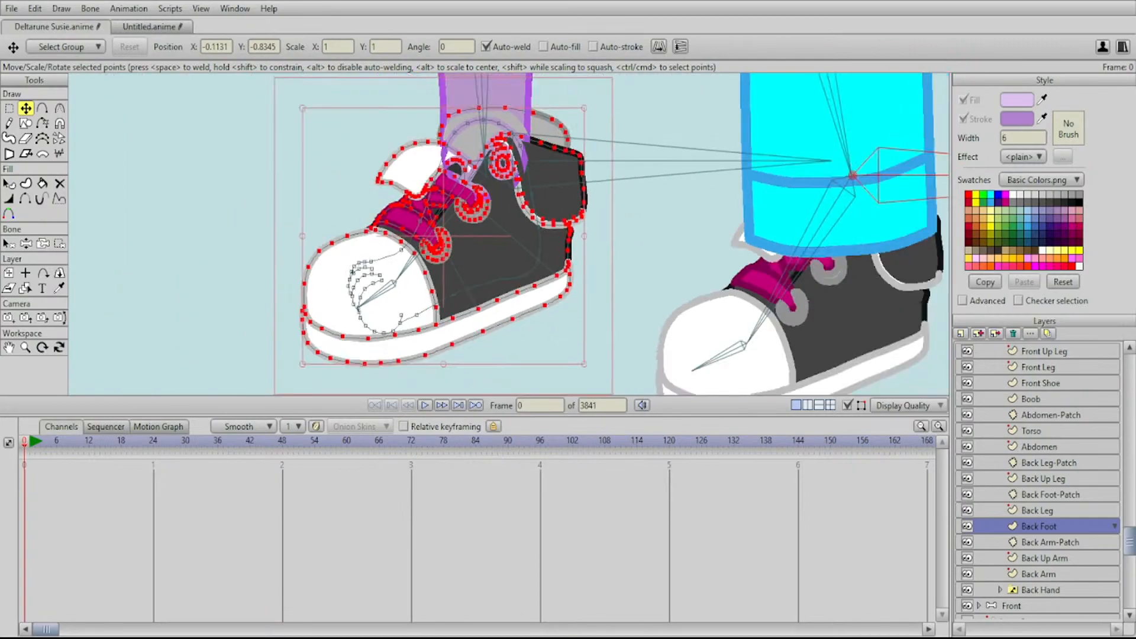
pyautogui.moveTo(507, 237); pyautogui.dragTo(515, 215)
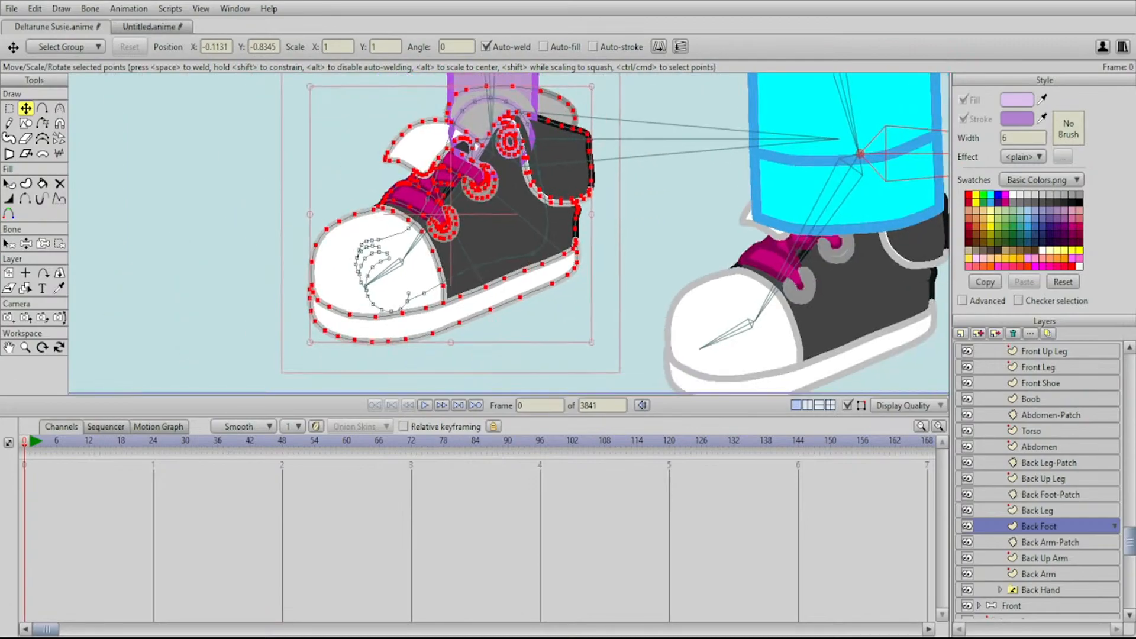
pyautogui.moveTo(310, 342); pyautogui.dragTo(365, 292)
pyautogui.moveTo(437, 237); pyautogui.dragTo(315, 293)
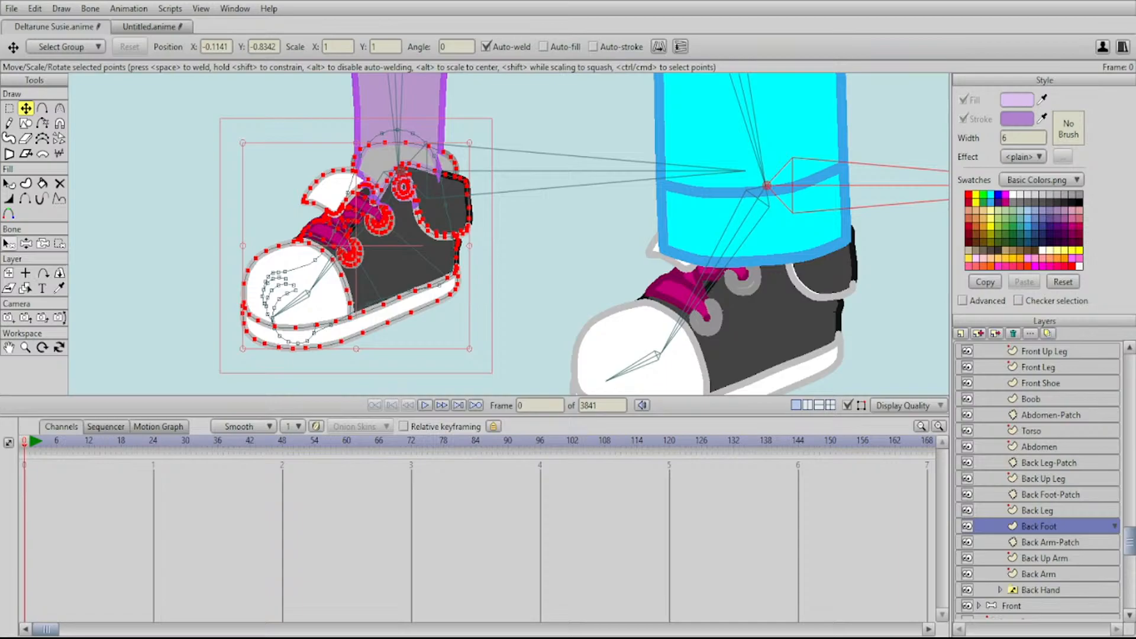
# Move the front leg's ankle control bone to test which bones the pasted back shoe follows
pyautogui.click(26, 243)
pyautogui.moveTo(592, 237); pyautogui.dragTo(385, 226)
pyautogui.scroll(-3, 509, 233)
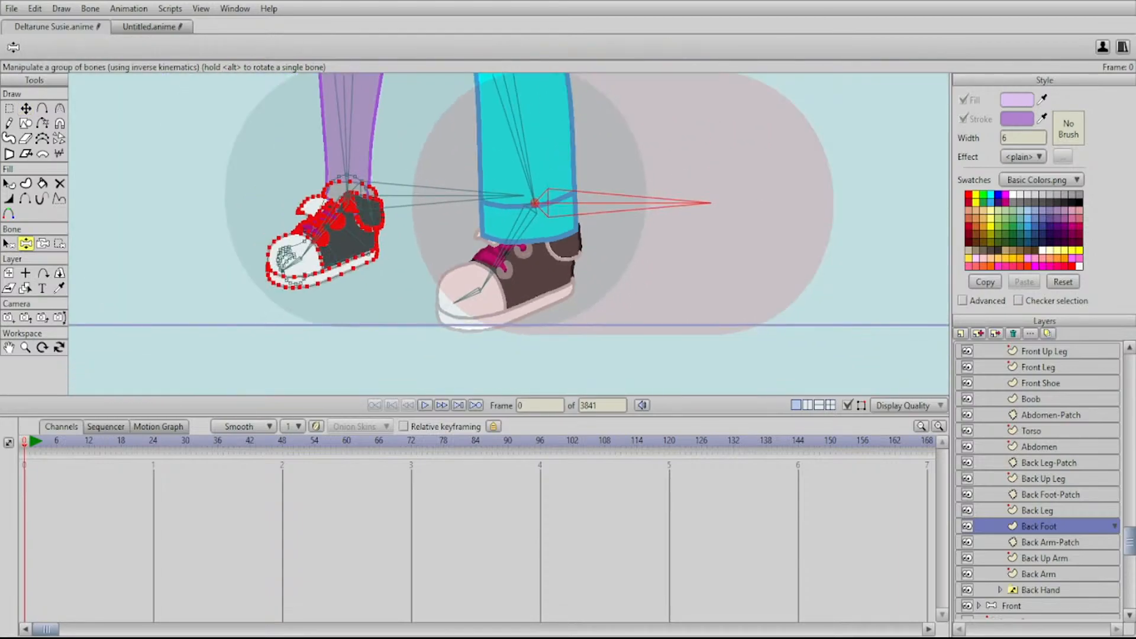
pyautogui.moveTo(536, 203); pyautogui.dragTo(627, 79)
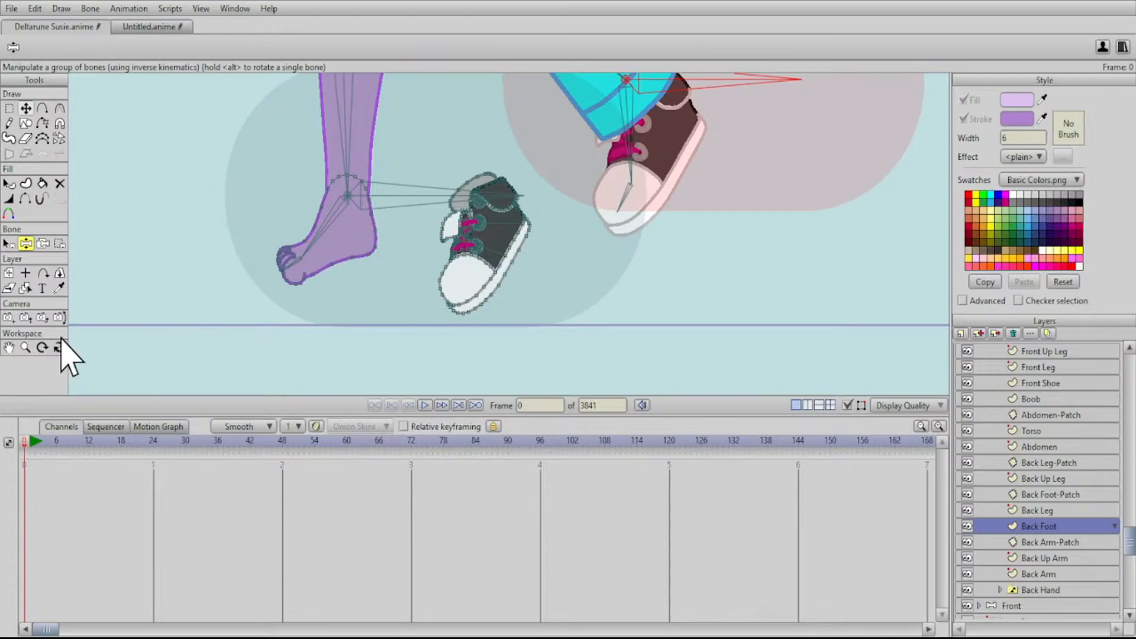
# Select the original bare foot shape on the Back Foot layer, move it off the shoe and remove it
pyautogui.press('g')
pyautogui.scroll(4, 276, 228)
pyautogui.moveTo(276, 228); pyautogui.dragTo(313, 301)
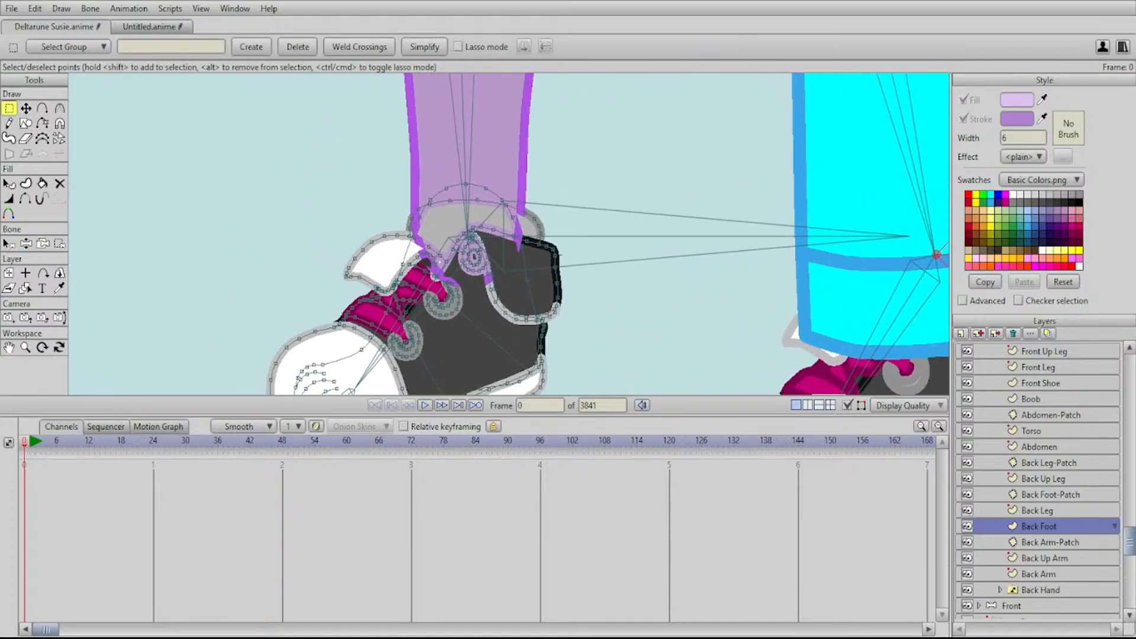
pyautogui.scroll(4, 398, 154)
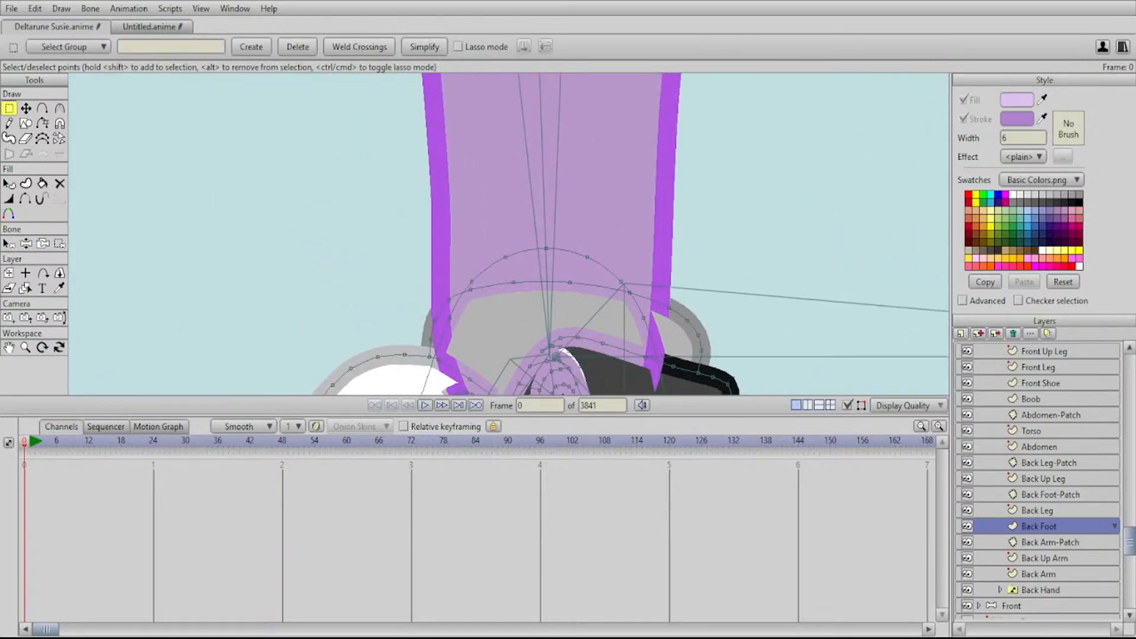
pyautogui.click(525, 251)
pyautogui.scroll(-3, 505, 234)
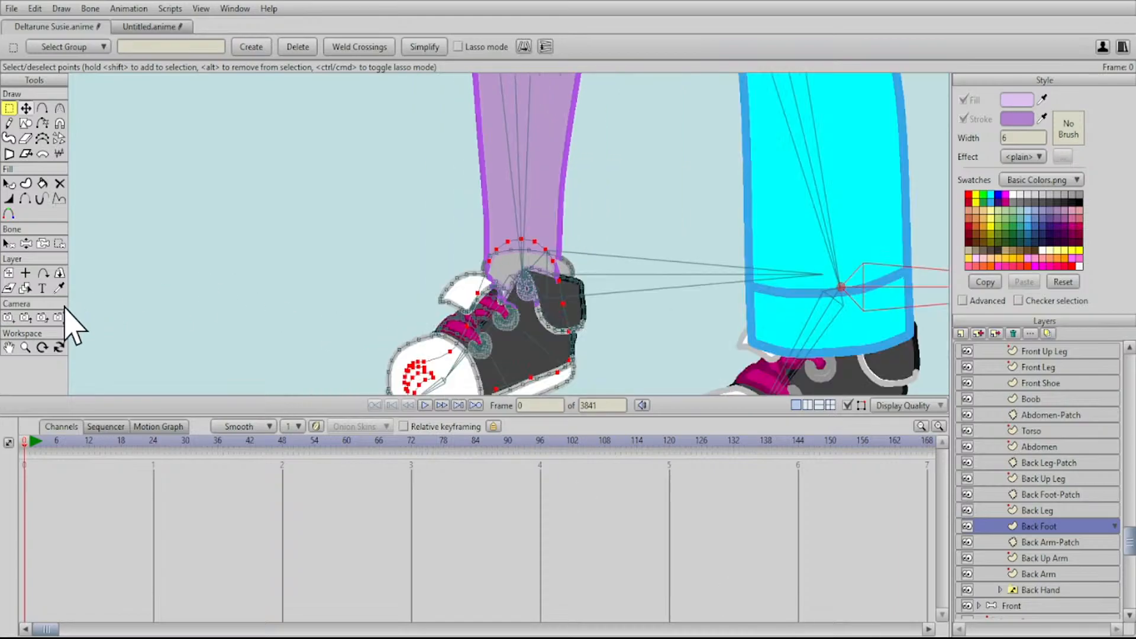
pyautogui.press('t')
pyautogui.moveTo(503, 318); pyautogui.dragTo(239, 210)
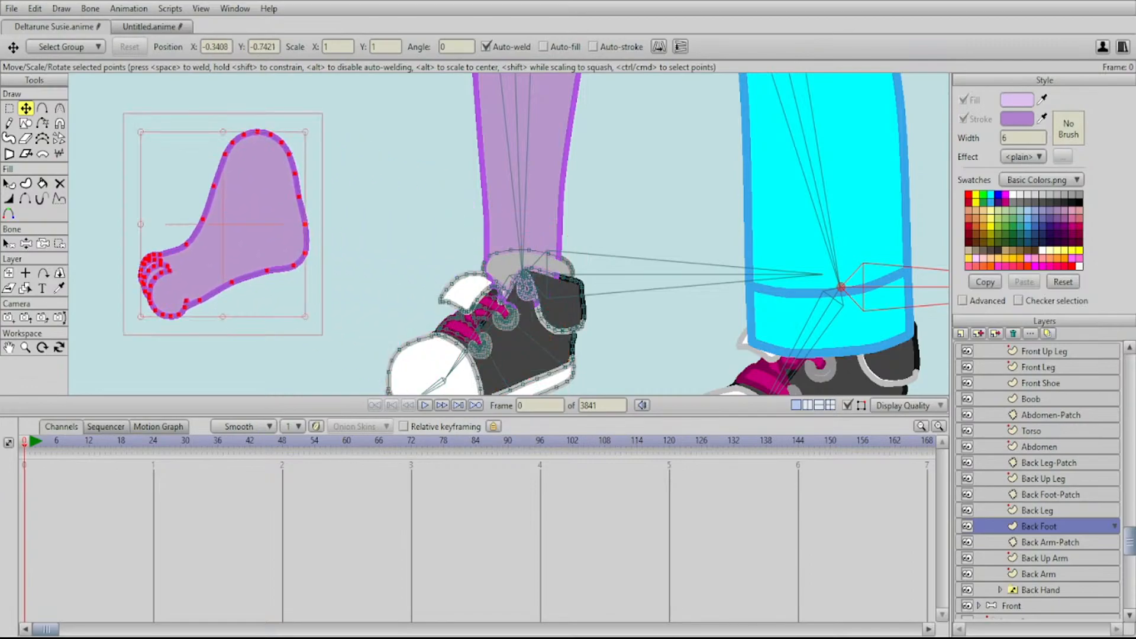
pyautogui.hotkey('ctrl', 'z')
pyautogui.scroll(-4, 509, 234)
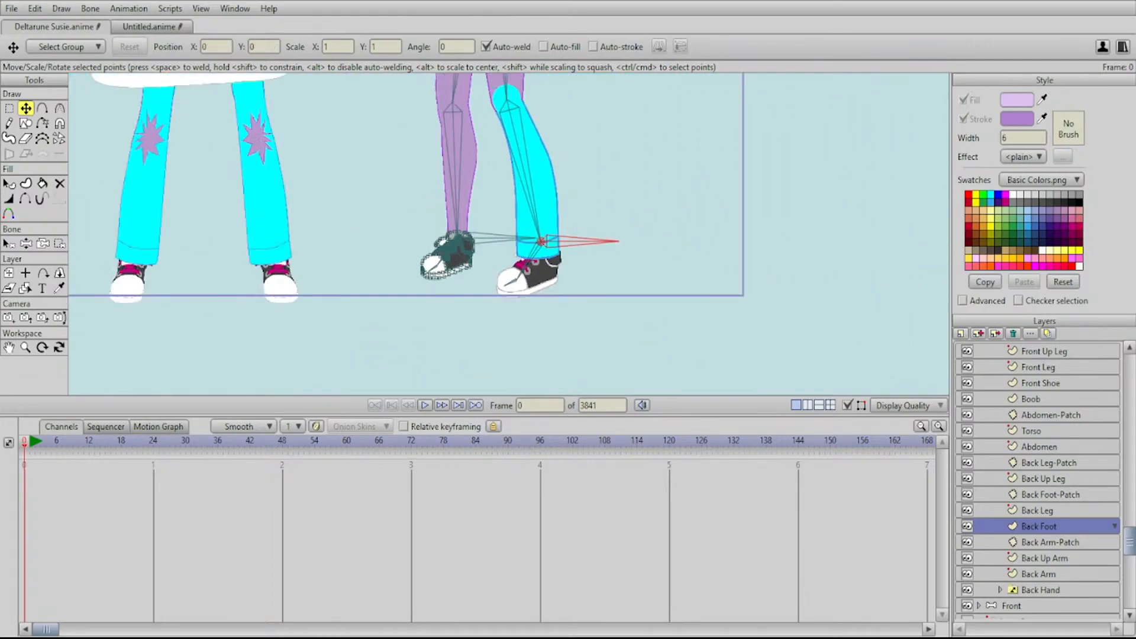
# On the Front Leg layer, select the points of the lower trouser leg down to its hem
pyautogui.scroll(-1, 515, 233)
pyautogui.moveTo(514, 234); pyautogui.dragTo(681, 464)
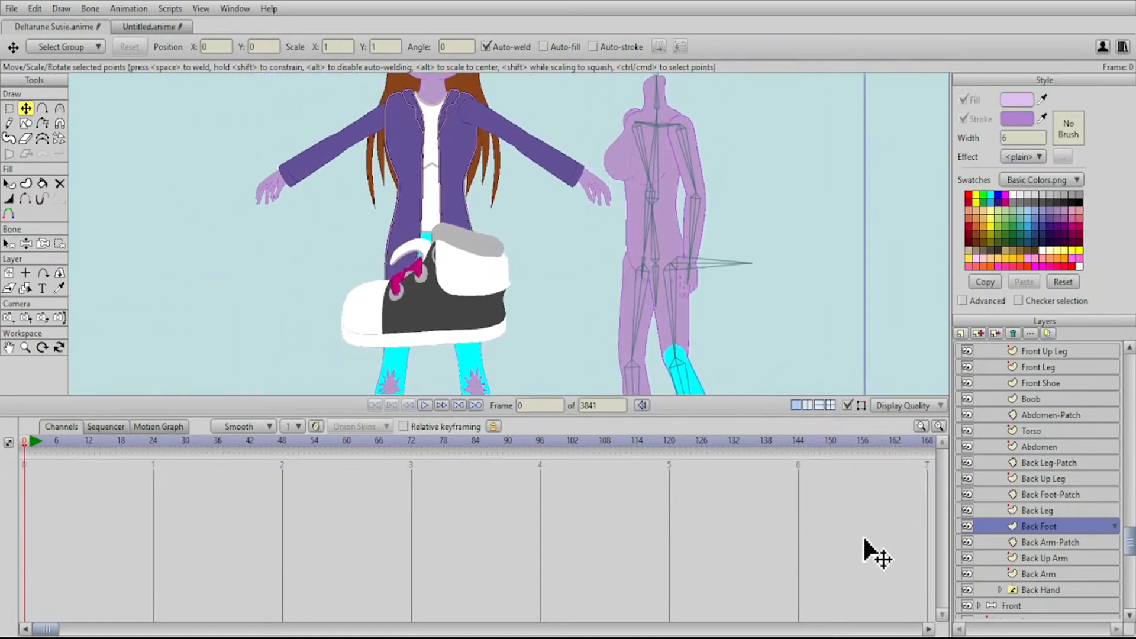
pyautogui.moveTo(509, 237); pyautogui.dragTo(519, 81)
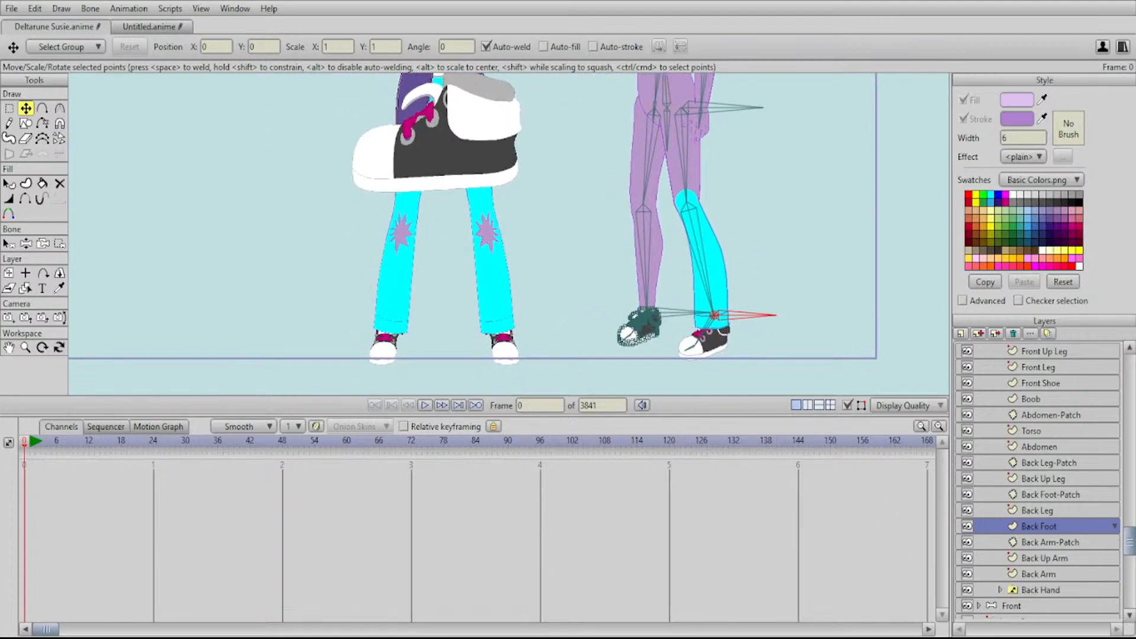
pyautogui.moveTo(545, 225); pyautogui.dragTo(329, 240)
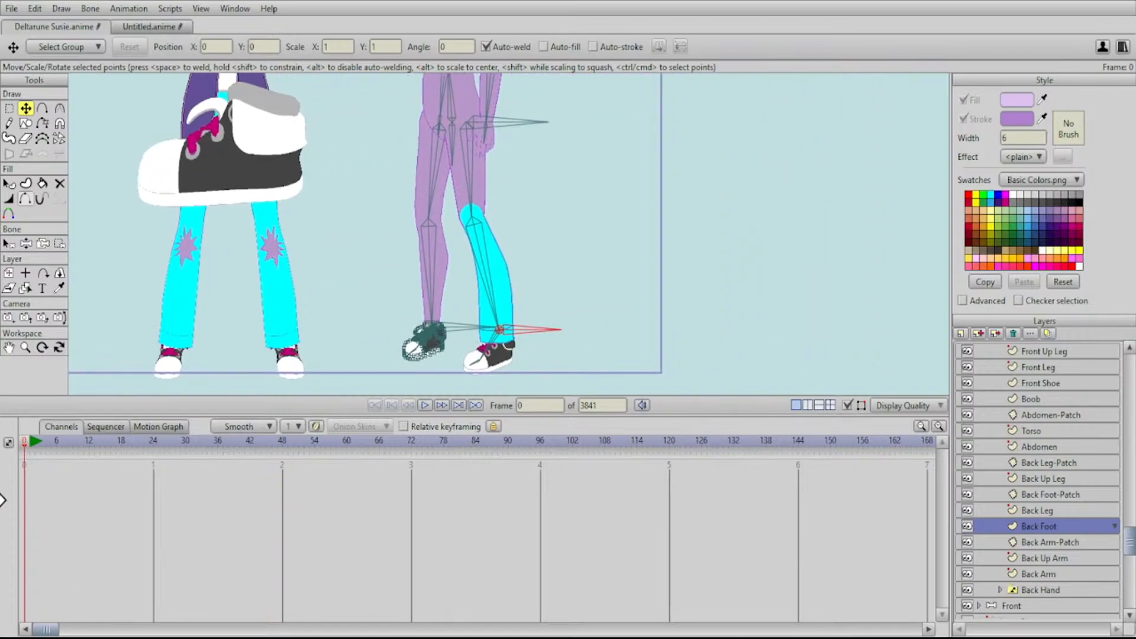
pyautogui.click(25, 288)
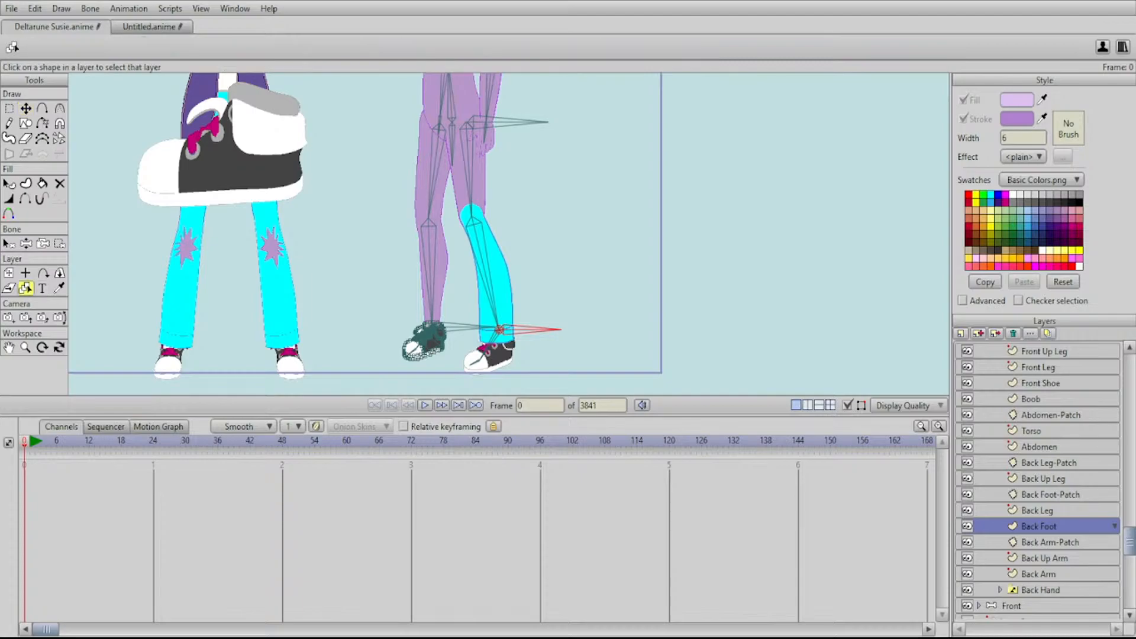
pyautogui.scroll(3, 497, 346)
pyautogui.click(494, 237)
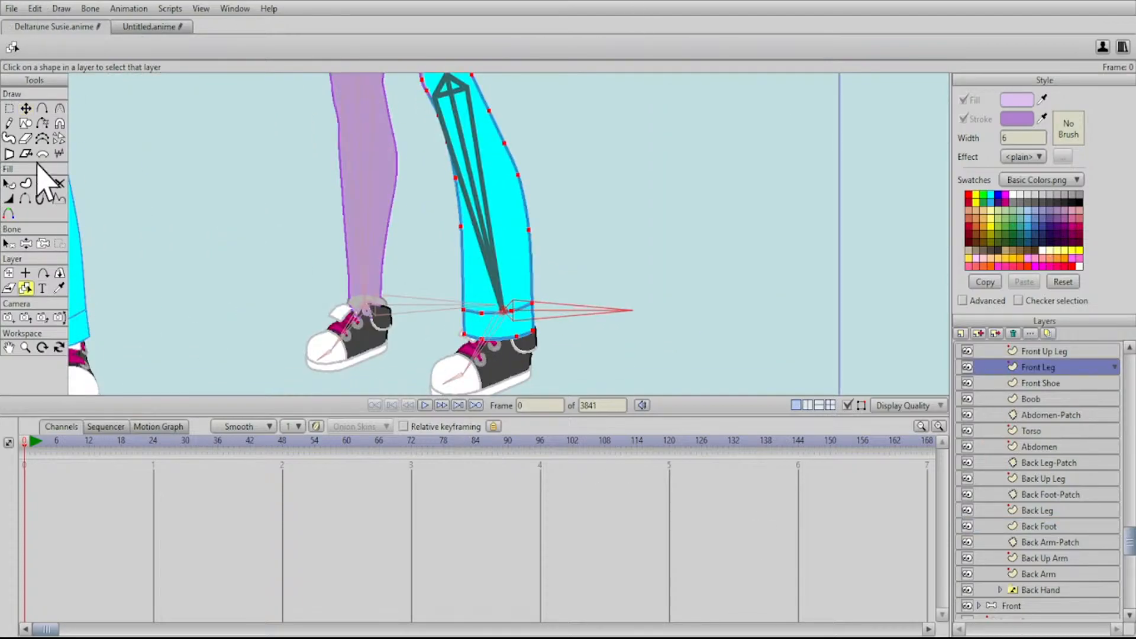
pyautogui.press('g')
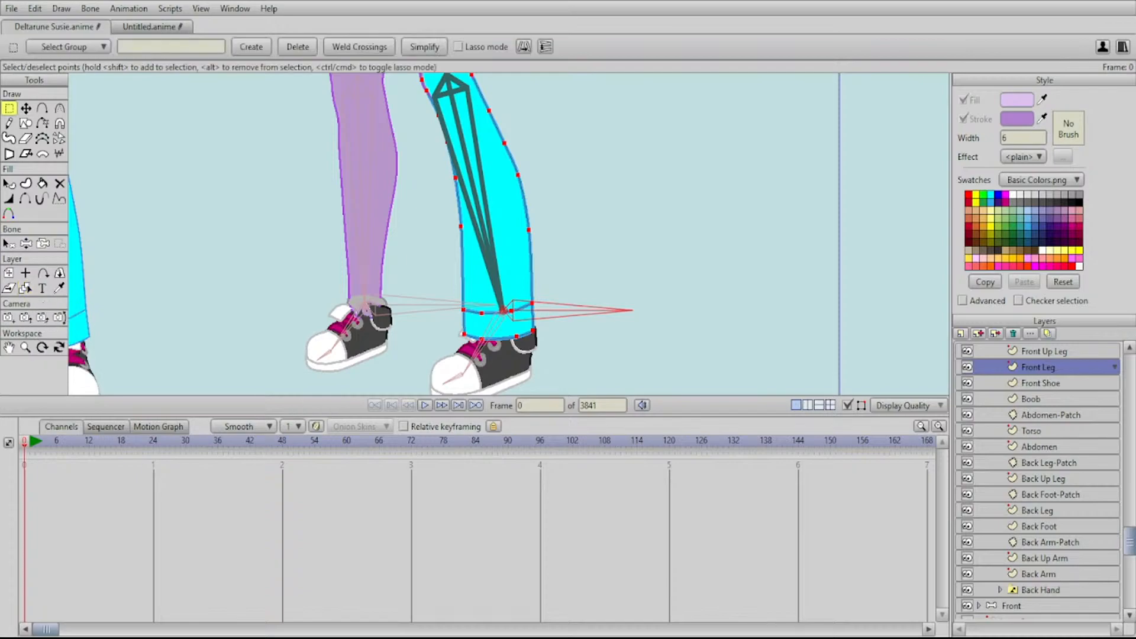
pyautogui.moveTo(548, 165); pyautogui.dragTo(408, 377)
# Duplicate the selected trouser-leg outline and position the copy over the bare lower back leg
pyautogui.press('t')
pyautogui.moveTo(497, 260); pyautogui.dragTo(364, 244)
pyautogui.scroll(4, 365, 246)
pyautogui.moveTo(452, 284); pyautogui.dragTo(449, 288)
pyautogui.moveTo(450, 260); pyautogui.dragTo(451, 377)
pyautogui.press('Return')
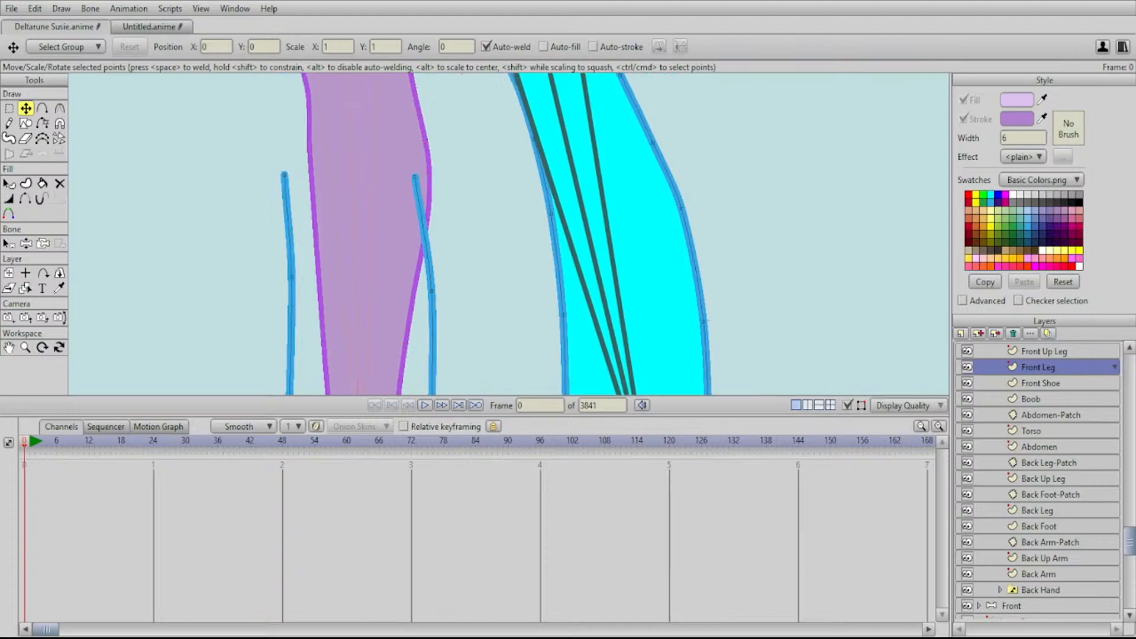
# Reshape the copied trouser outline around the bare back leg by repositioning its open upper ends and side points
pyautogui.moveTo(415, 176); pyautogui.dragTo(430, 177)
pyautogui.moveTo(430, 283); pyautogui.dragTo(476, 267)
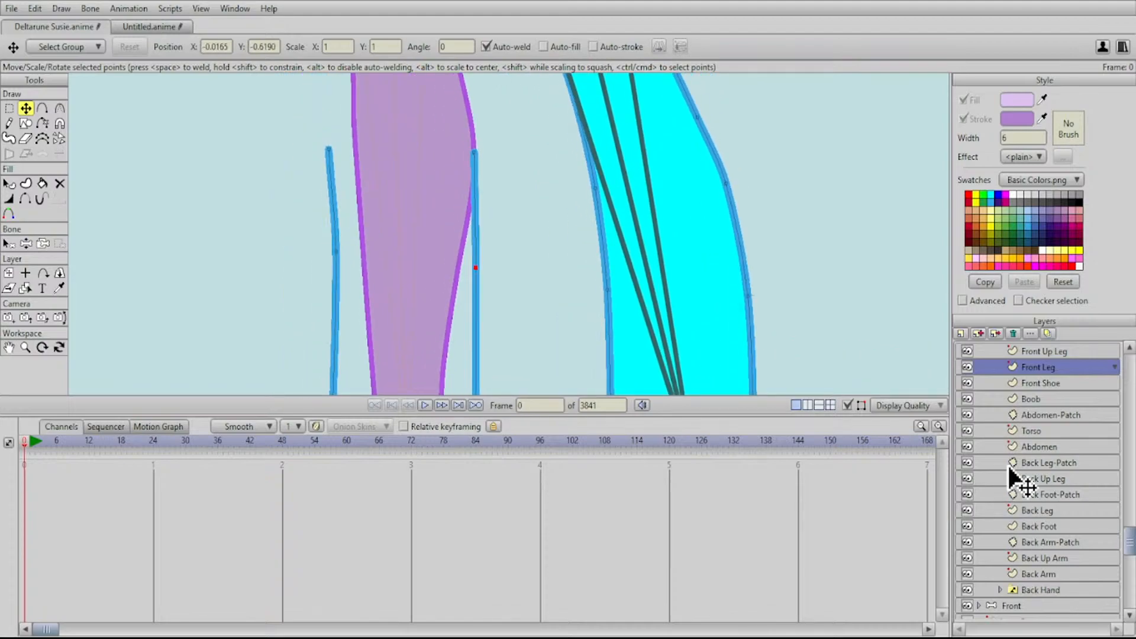
pyautogui.moveTo(329, 148); pyautogui.dragTo(352, 147)
pyautogui.moveTo(336, 251); pyautogui.dragTo(355, 277)
pyautogui.moveTo(345, 326)
pyautogui.mouseDown()
pyautogui.moveTo(355, 329)
pyautogui.moveTo(342, 323)
pyautogui.mouseUp()
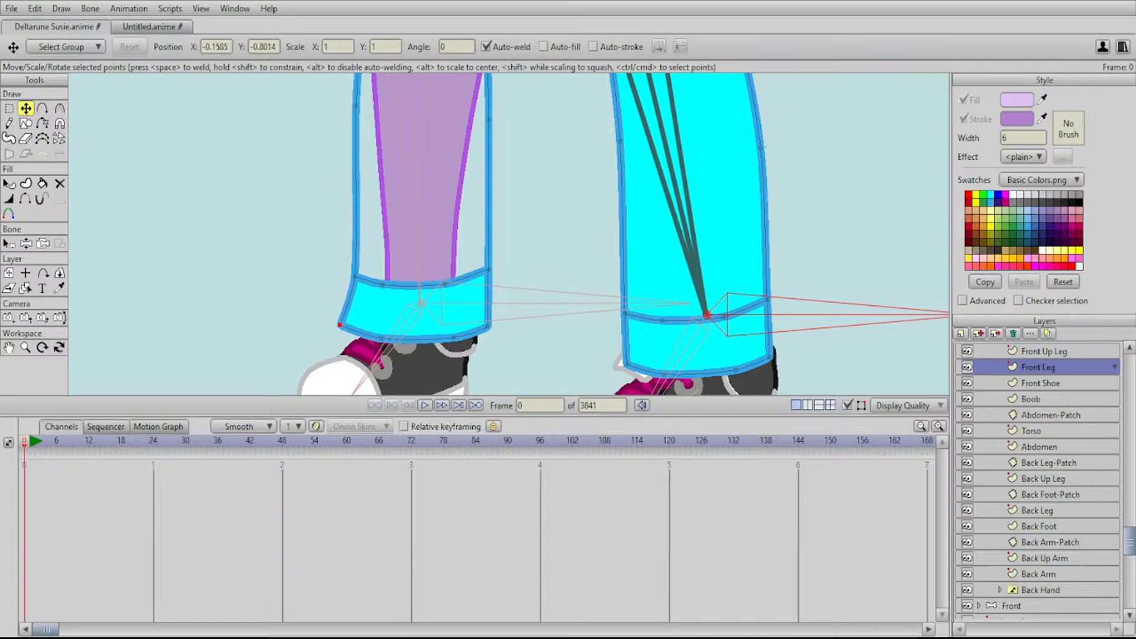
# Adjust the cuff and hem points of the copied trouser outline so they curve around the back ankle
pyautogui.moveTo(355, 277); pyautogui.dragTo(344, 276)
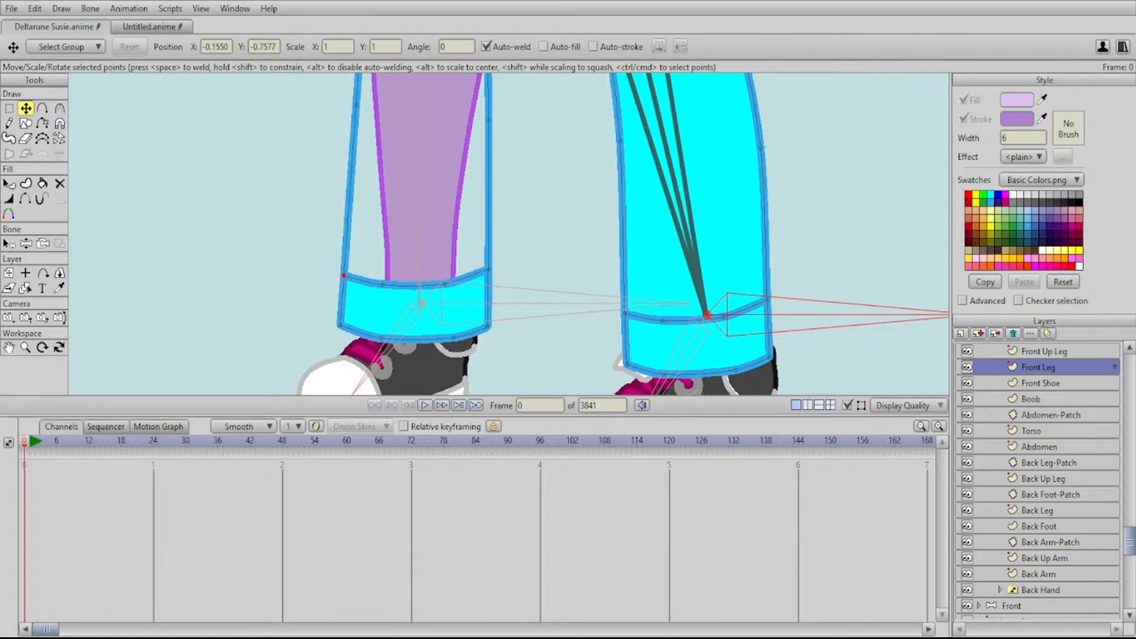
pyautogui.moveTo(340, 325); pyautogui.dragTo(338, 329)
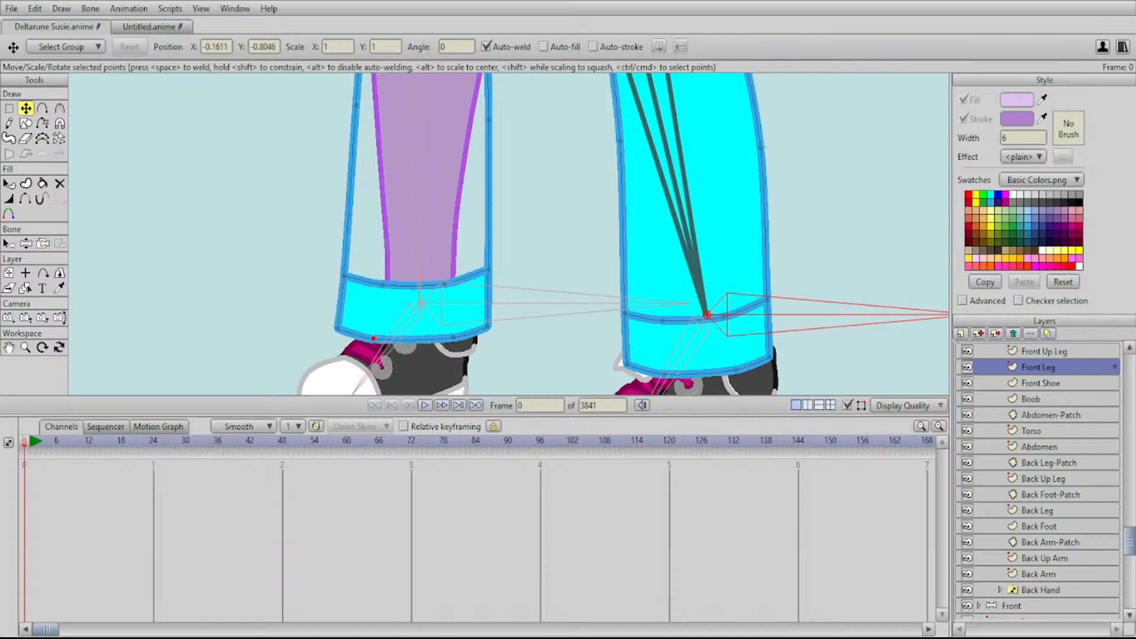
pyautogui.moveTo(454, 337); pyautogui.dragTo(454, 340)
pyautogui.moveTo(444, 284); pyautogui.dragTo(450, 284)
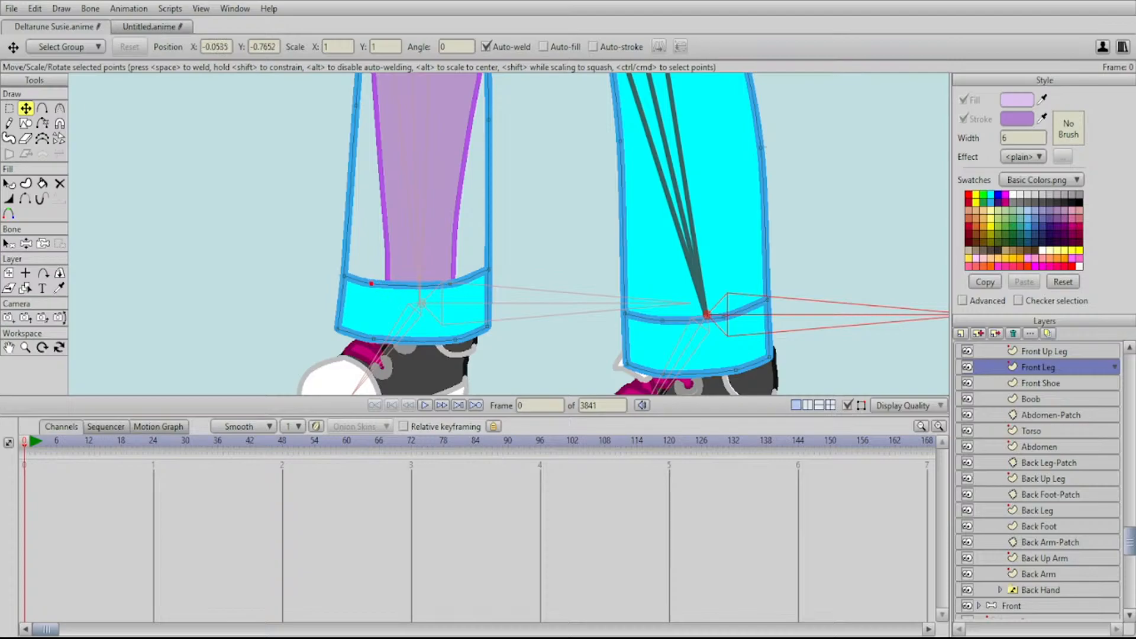
# Refine the copied outline's side points and place its two upper ends on the edges of the back calf
pyautogui.moveTo(436, 208); pyautogui.dragTo(423, 292)
pyautogui.moveTo(343, 189); pyautogui.dragTo(342, 188)
pyautogui.moveTo(476, 204)
pyautogui.mouseDown()
pyautogui.moveTo(450, 328)
pyautogui.moveTo(469, 209)
pyautogui.mouseUp()
pyautogui.scroll(-10, 491, 225)
pyautogui.scroll(8, 509, 234)
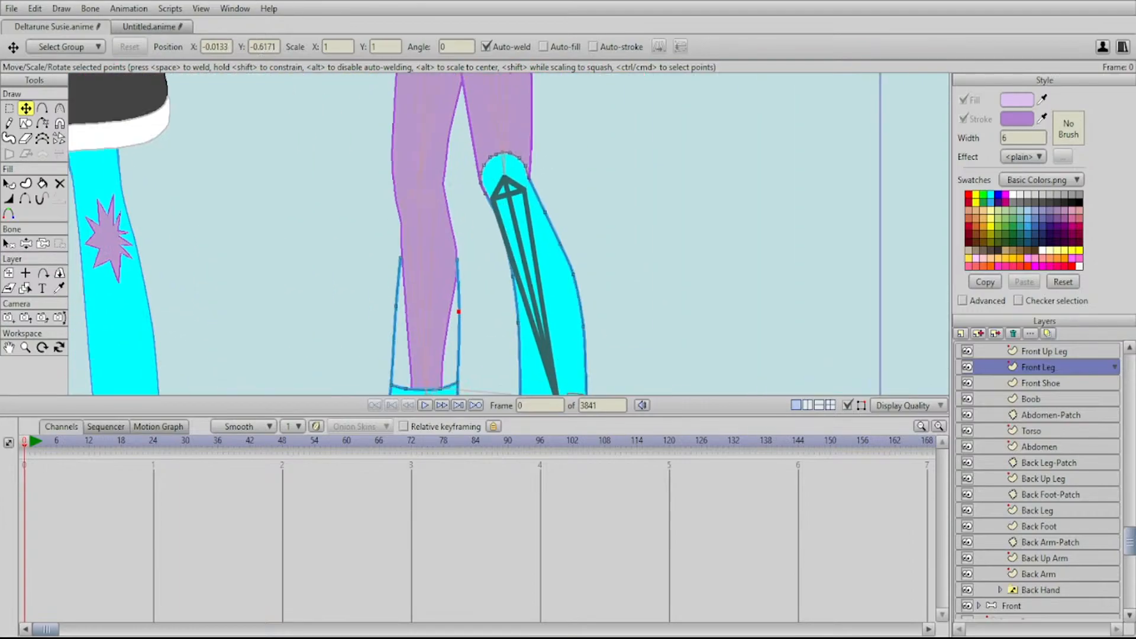
pyautogui.scroll(5, 415, 354)
pyautogui.moveTo(503, 155); pyautogui.dragTo(498, 183)
pyautogui.moveTo(498, 182); pyautogui.dragTo(498, 181)
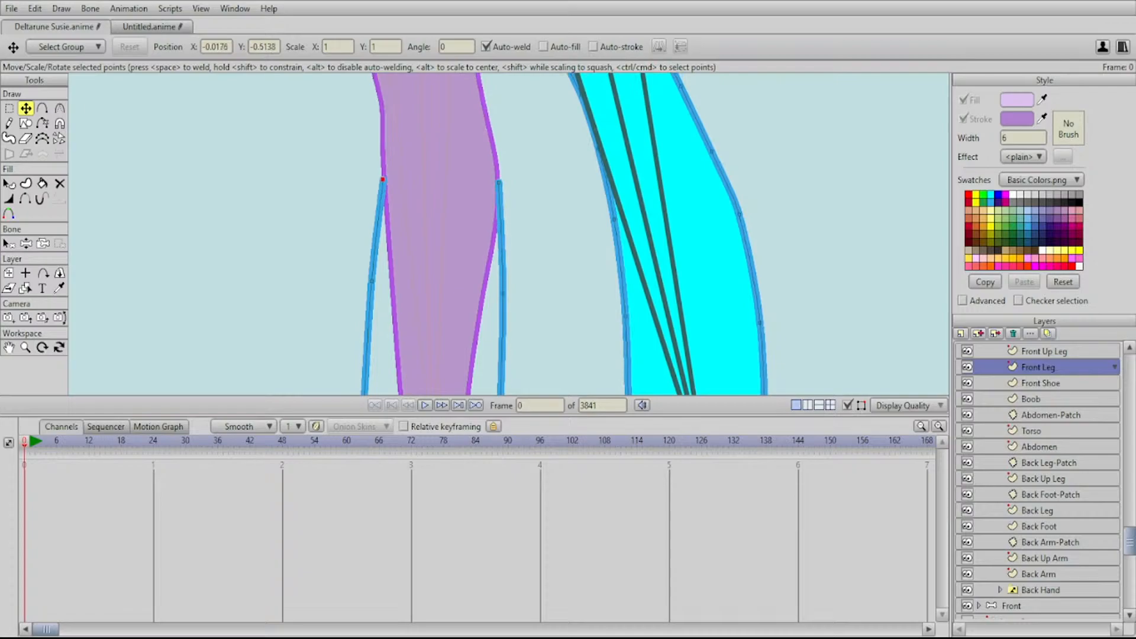
pyautogui.scroll(-10, 509, 234)
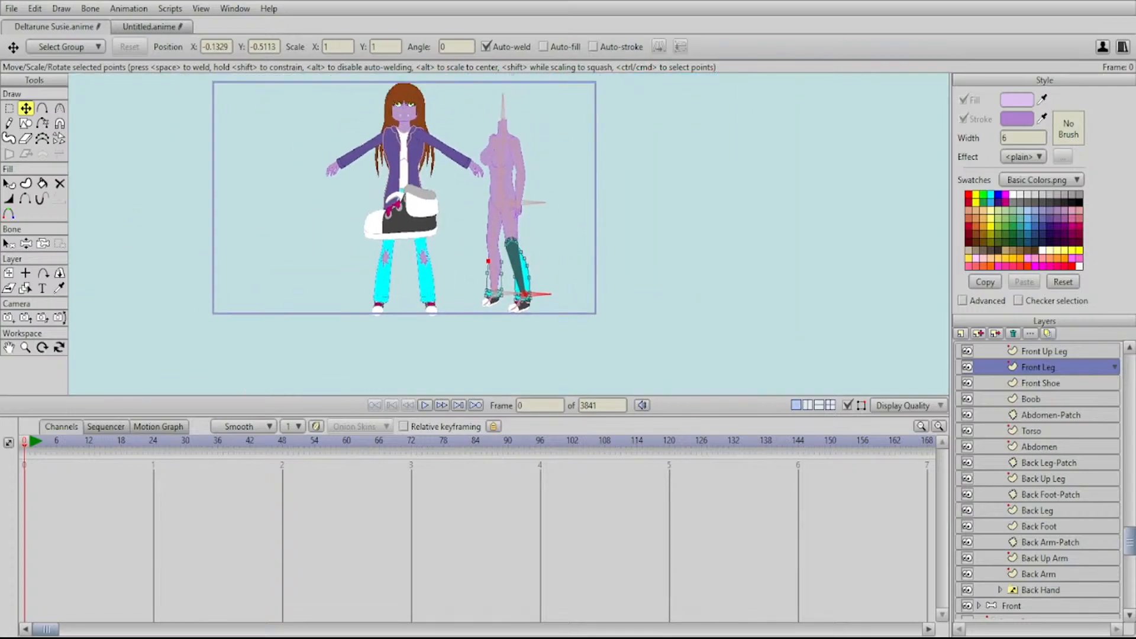
pyautogui.scroll(10, 497, 260)
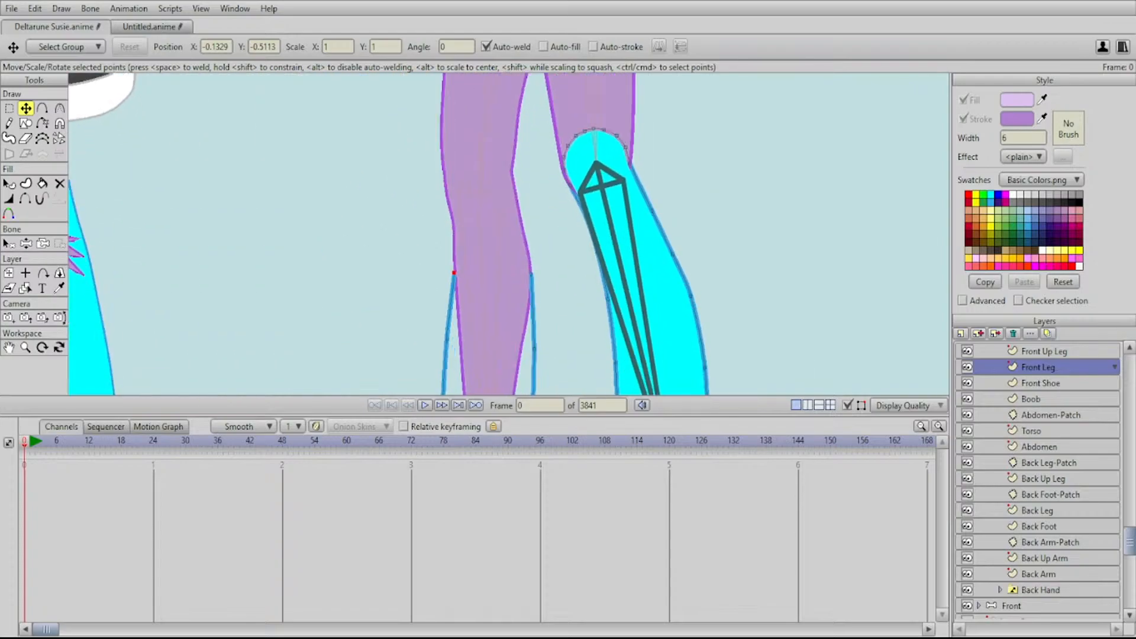
# Delete the copied trouser's shape while keeping its points, and select all points of the bare outline
pyautogui.moveTo(473, 308); pyautogui.dragTo(467, 131)
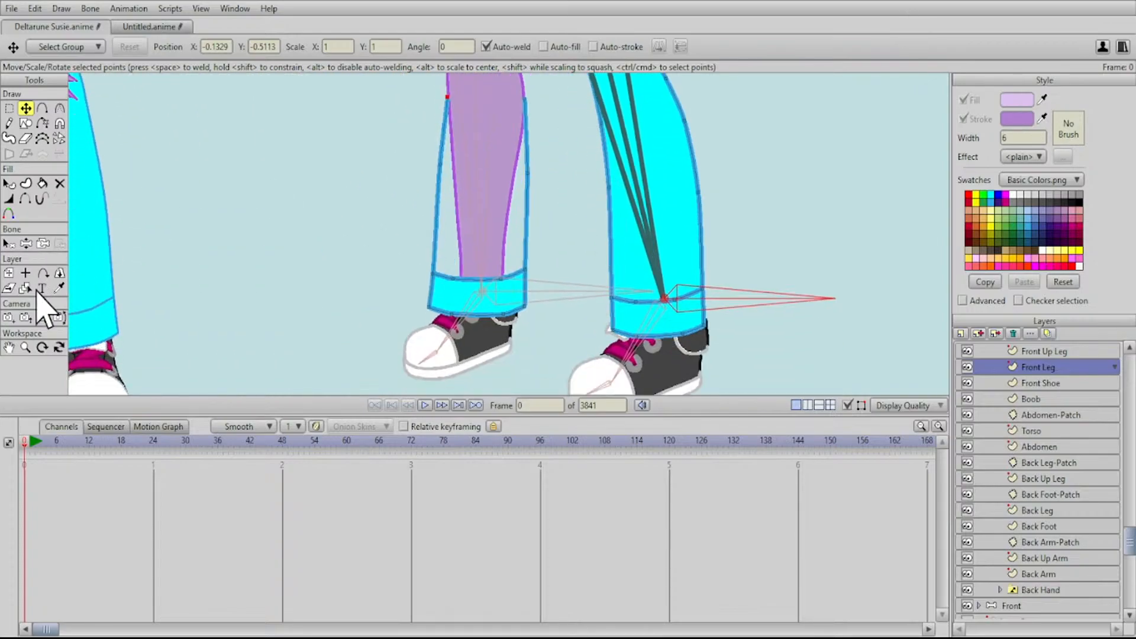
pyautogui.press('g')
pyautogui.moveTo(348, 82); pyautogui.dragTo(554, 364)
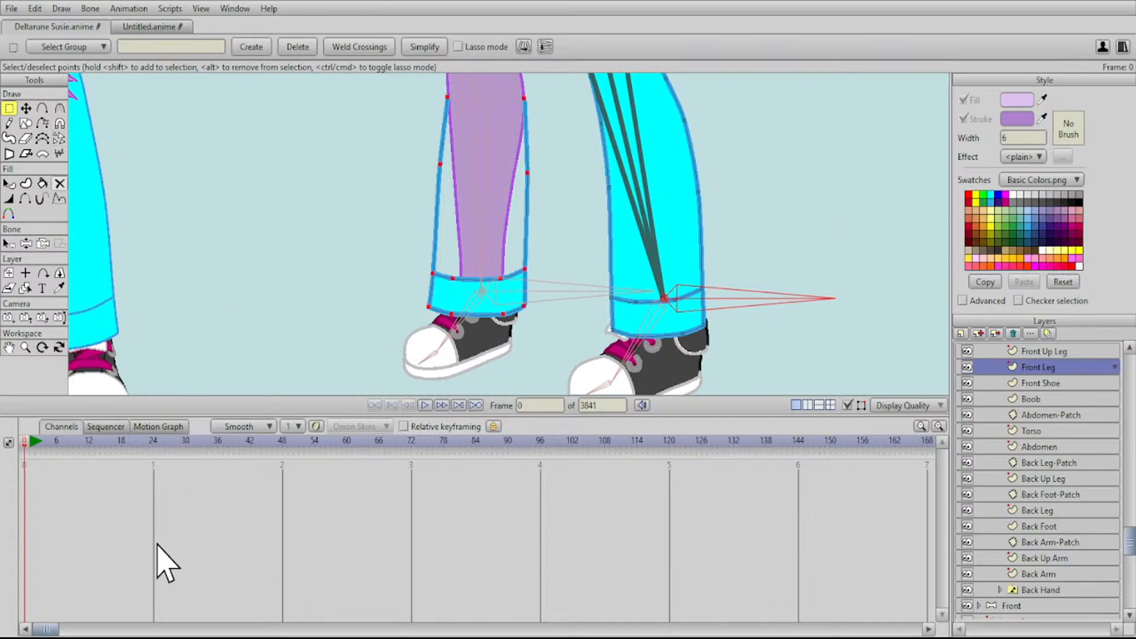
pyautogui.press('d')
pyautogui.click(481, 297)
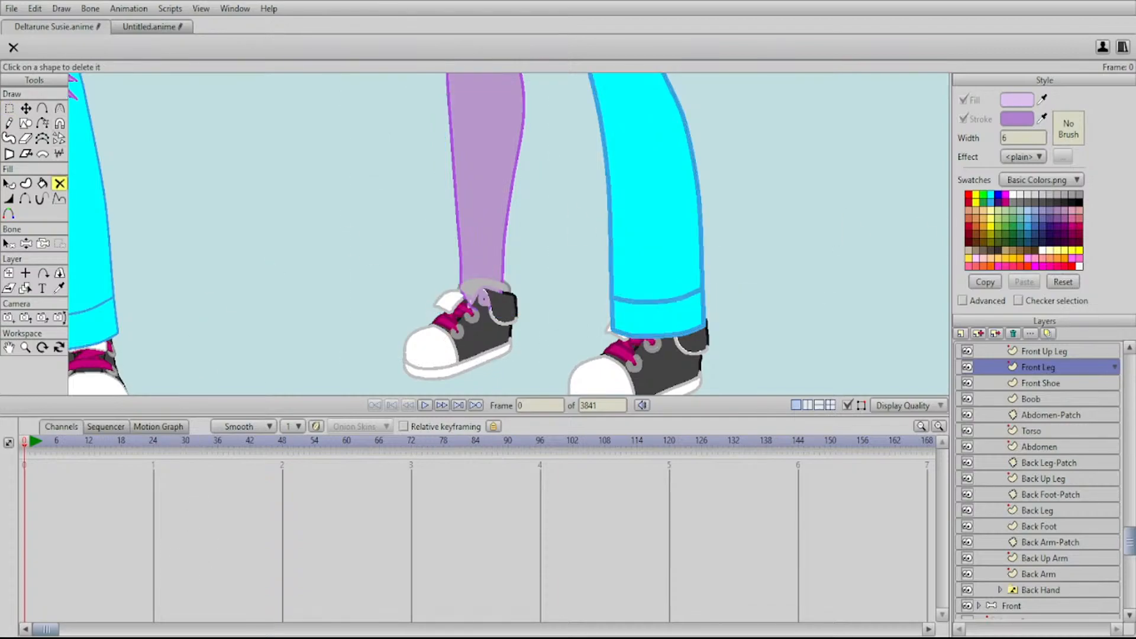
pyautogui.press('g')
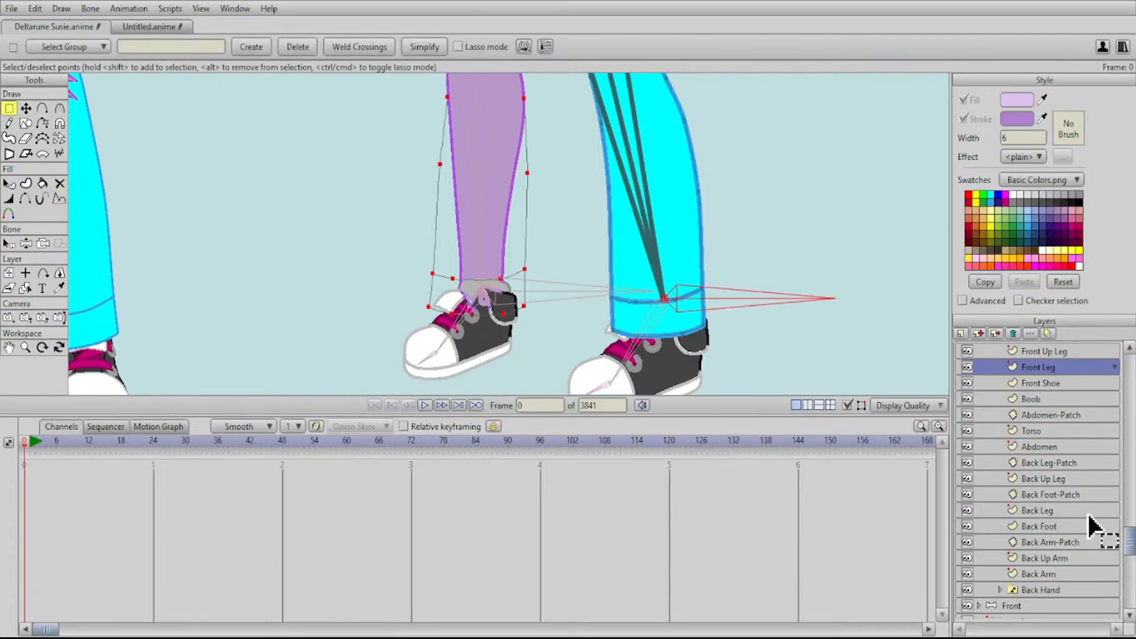
pyautogui.moveTo(340, 78); pyautogui.dragTo(559, 377)
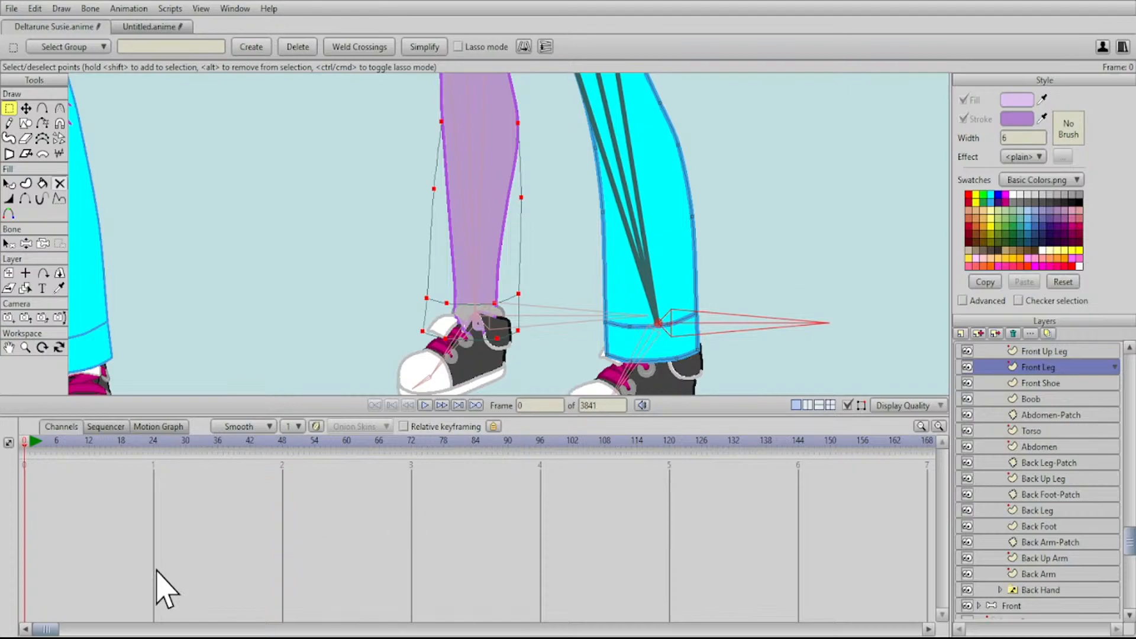
# Switch to the Back Leg layer and delete the lower leg's purple shape, leaving only its outline points
pyautogui.click(26, 288)
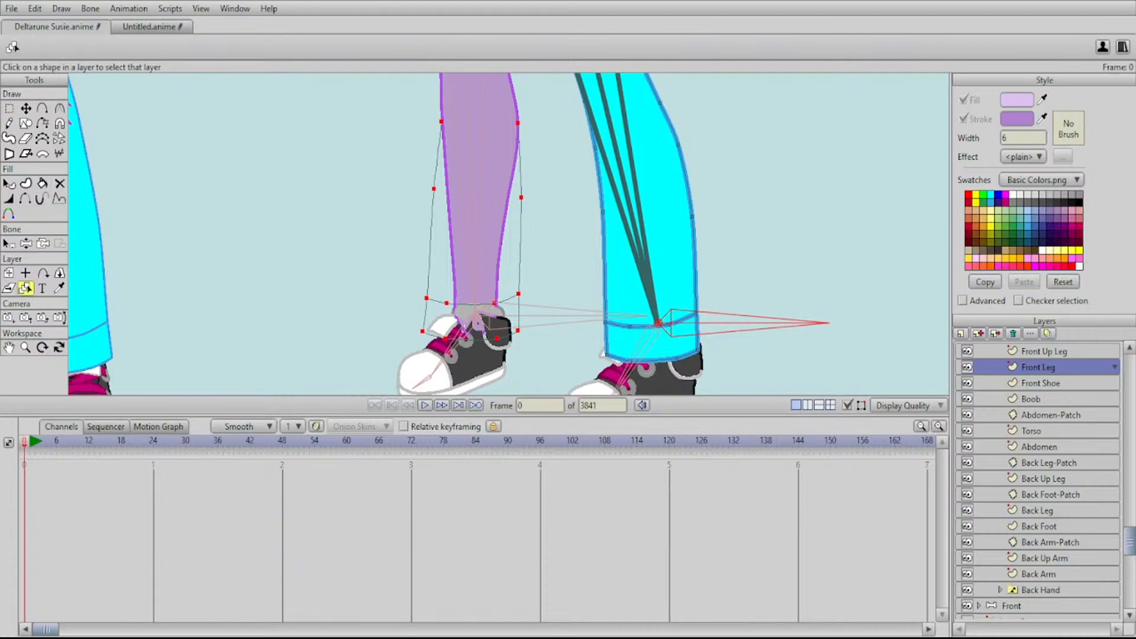
pyautogui.click(480, 219)
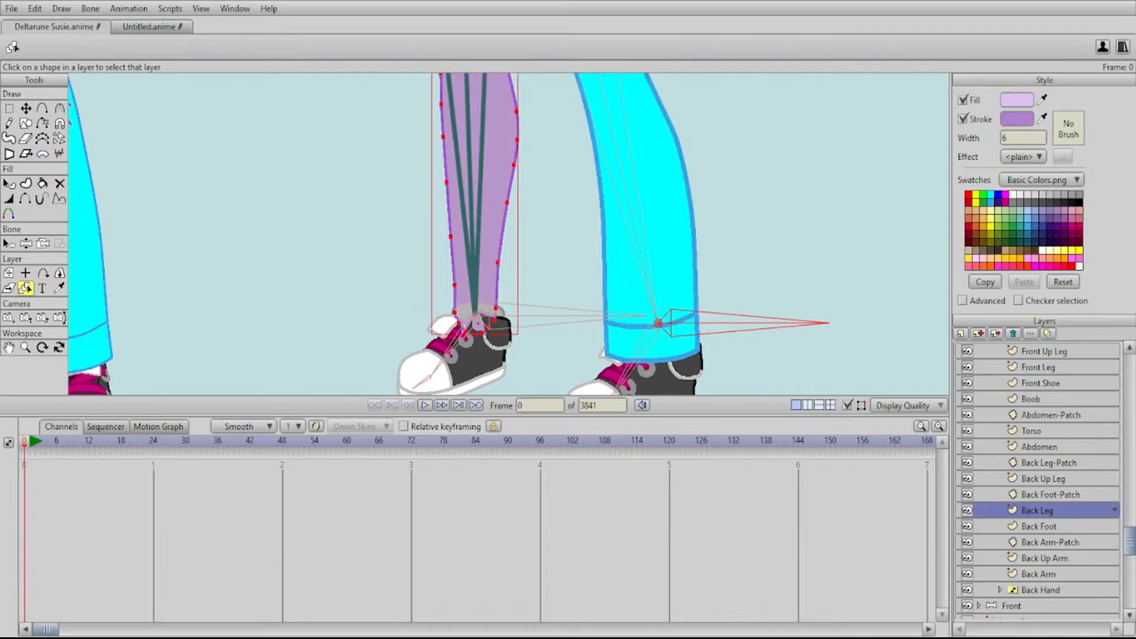
pyautogui.moveTo(481, 219); pyautogui.dragTo(448, 269)
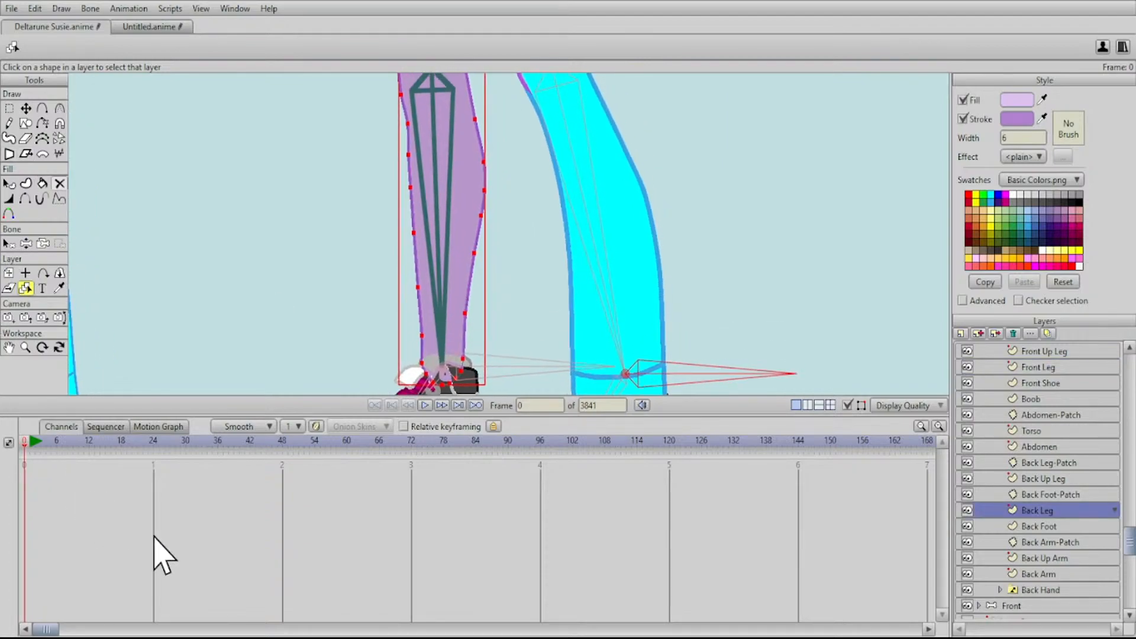
pyautogui.press('d')
pyautogui.click(447, 237)
pyautogui.press('g')
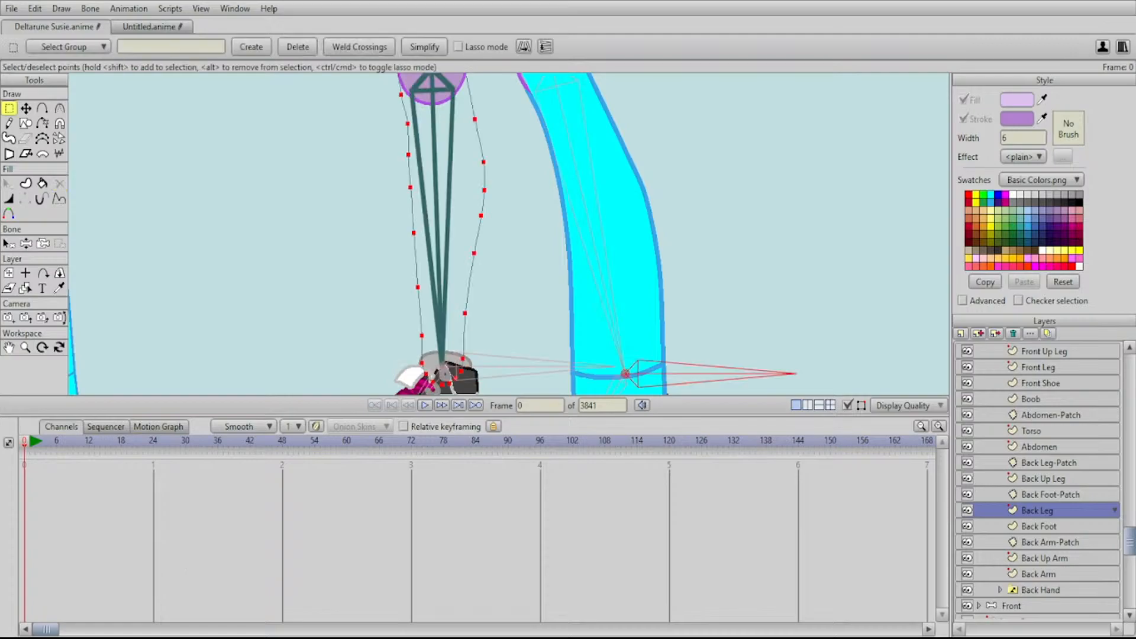
# Paste the trouser-leg outline into the Back Leg layer over the original leg outline
pyautogui.scroll(-5, 500, 236)
pyautogui.moveTo(499, 236); pyautogui.dragTo(466, 265)
pyautogui.scroll(3, 466, 266)
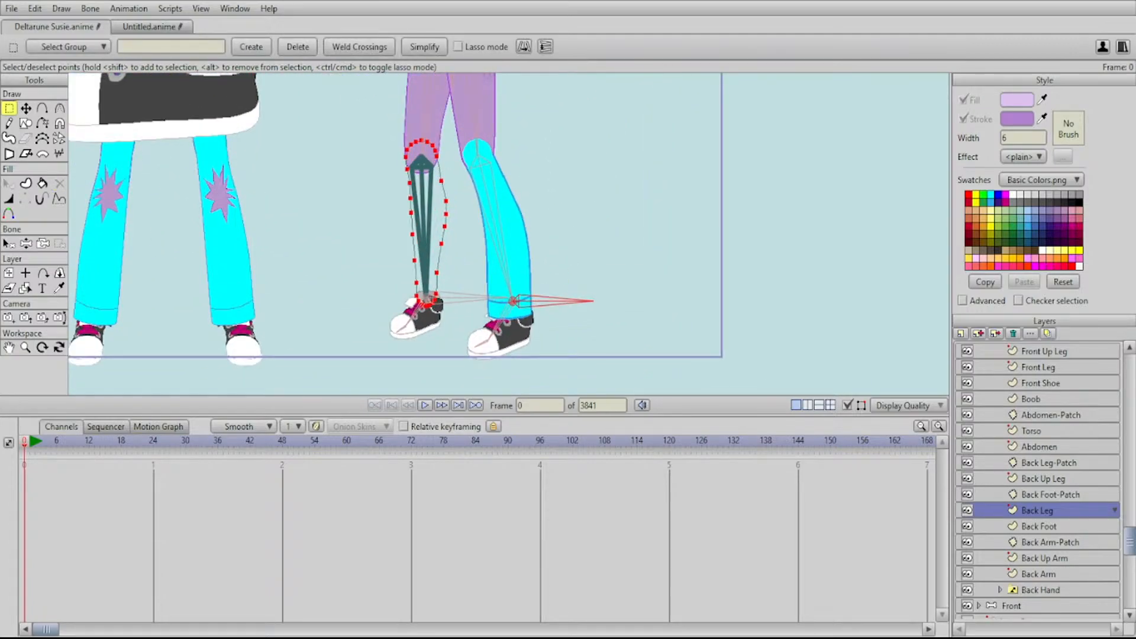
pyautogui.scroll(4, 707, 502)
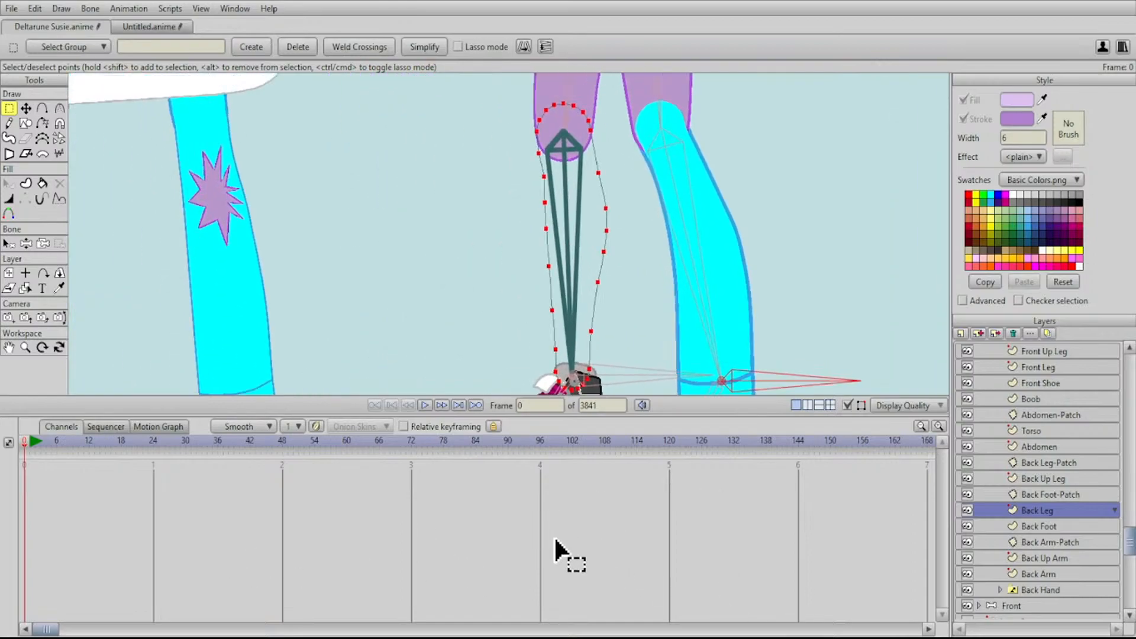
pyautogui.moveTo(840, 636); pyautogui.dragTo(725, 638)
pyautogui.scroll(-4, 509, 234)
pyautogui.moveTo(509, 233); pyautogui.dragTo(592, 253)
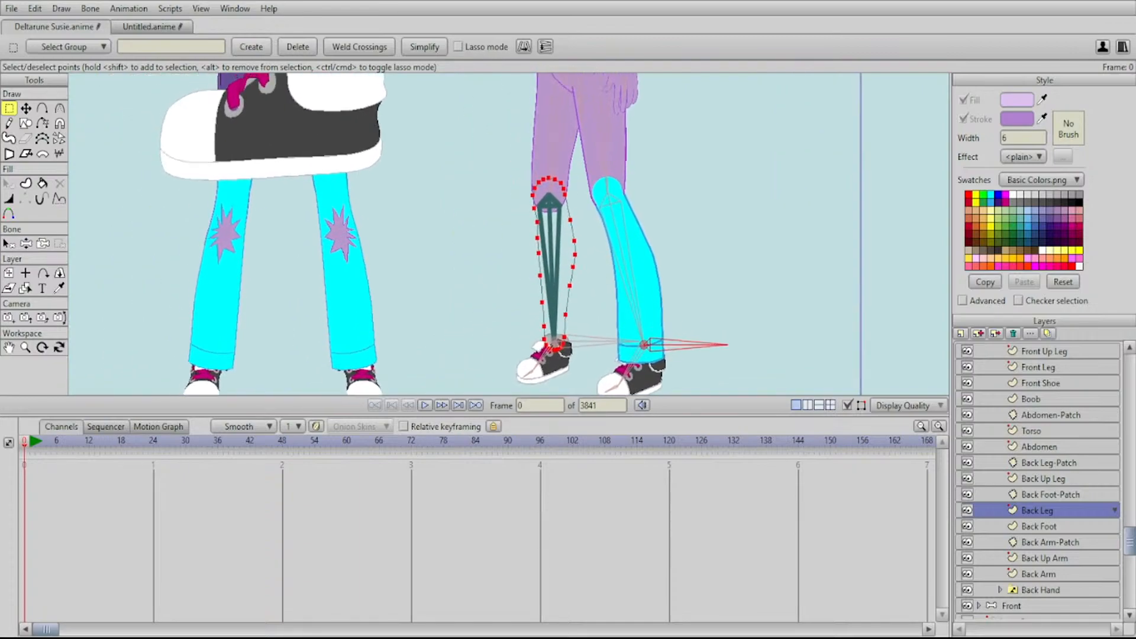
pyautogui.moveTo(508, 118); pyautogui.dragTo(431, 48)
pyautogui.scroll(2, 509, 234)
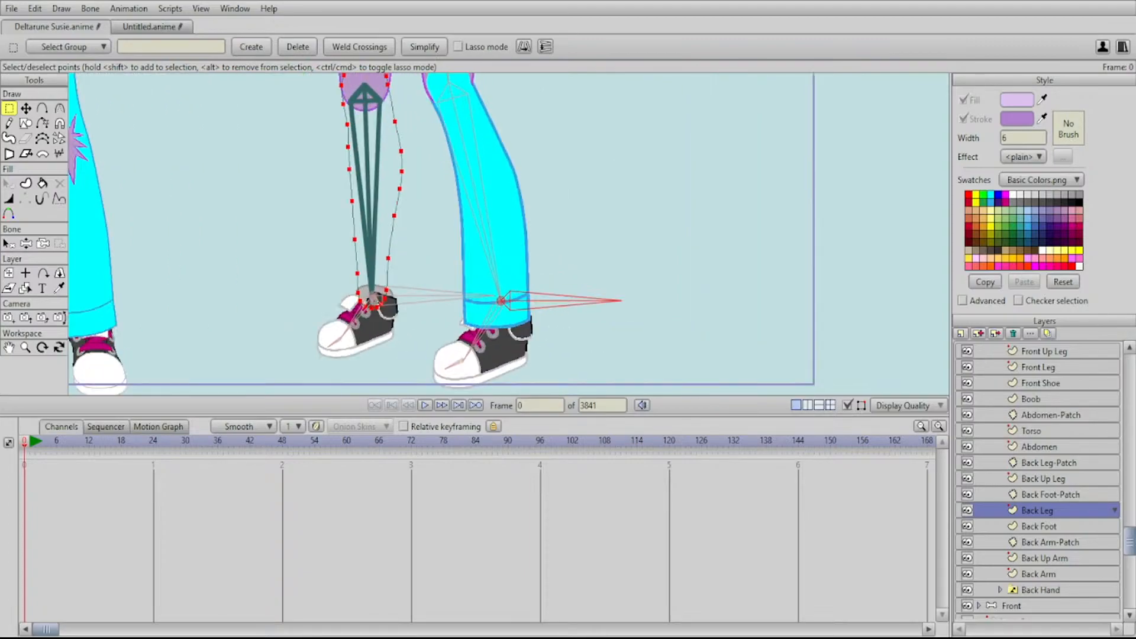
pyautogui.hotkey('ctrl', 'v')
pyautogui.moveTo(378, 237); pyautogui.dragTo(472, 340)
# Join the pasted trouser outline to the leg outline at the calf and delete the original leg's segments just below
pyautogui.scroll(4, 509, 234)
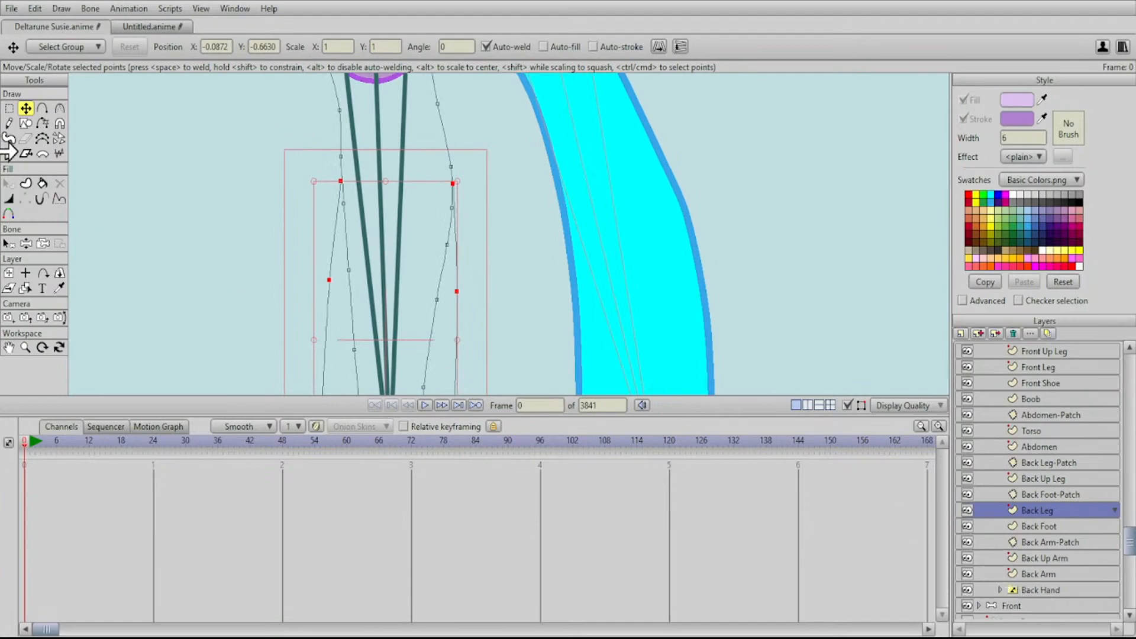
pyautogui.press('a')
pyautogui.scroll(2, 417, 215)
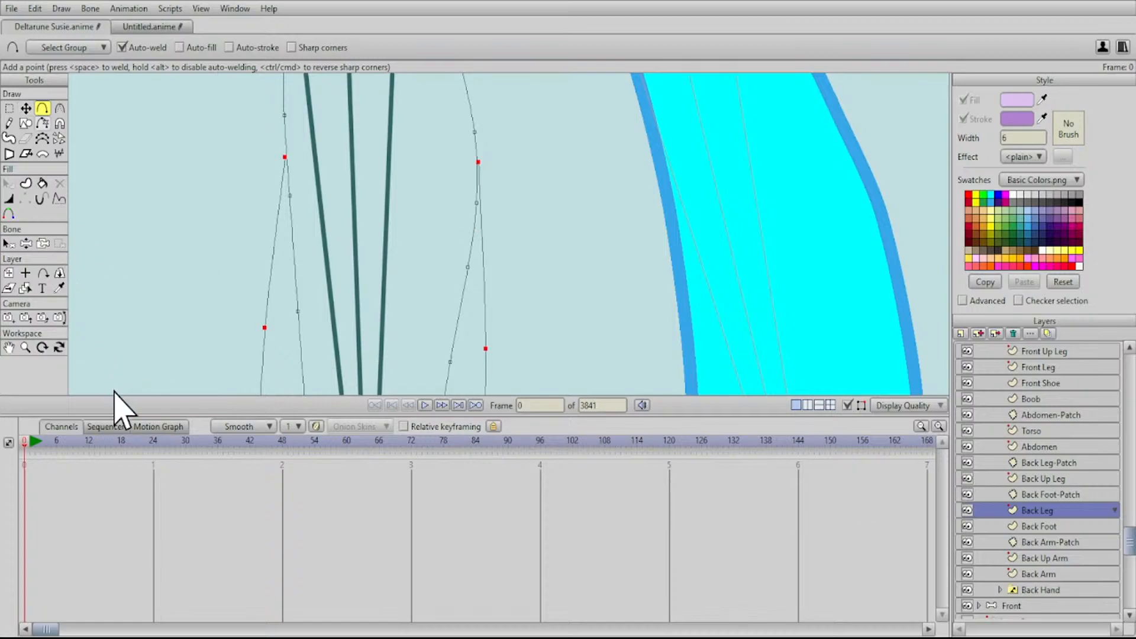
pyautogui.press('d')
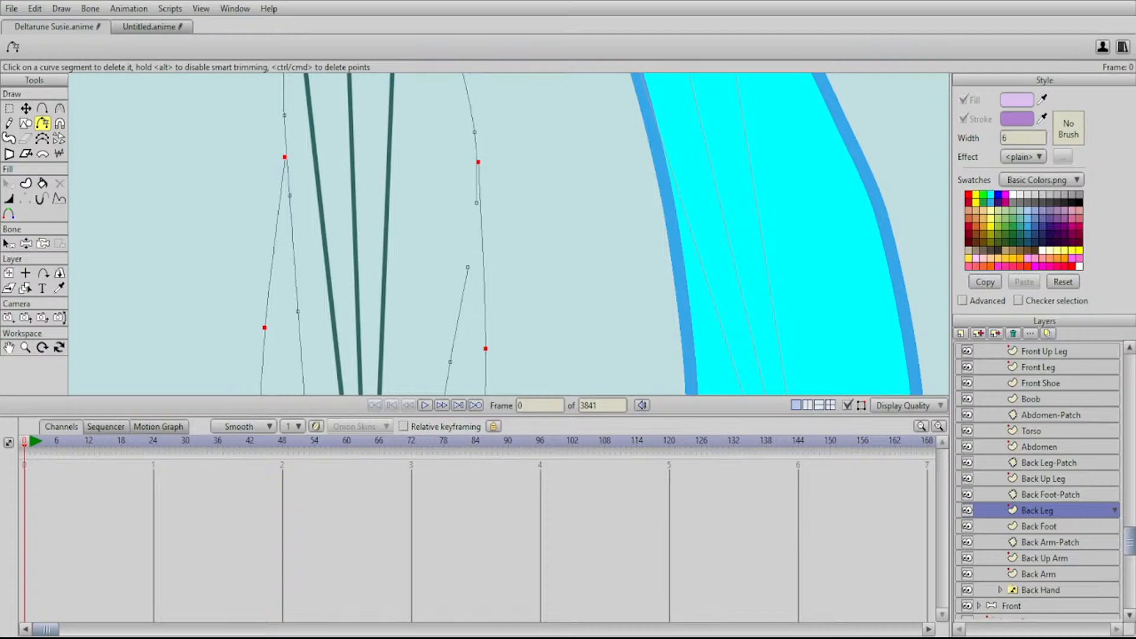
pyautogui.moveTo(366, 284); pyautogui.dragTo(370, 158)
# Select the detached lower part of the original leg outline inside the trouser and delete it
pyautogui.press('t')
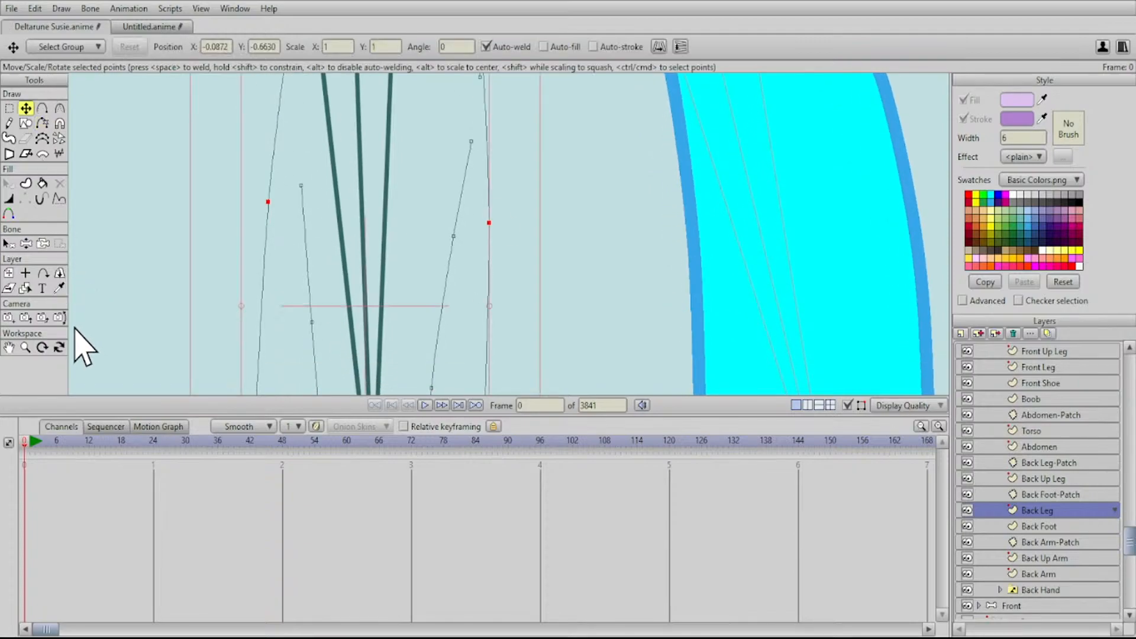
pyautogui.click(449, 255)
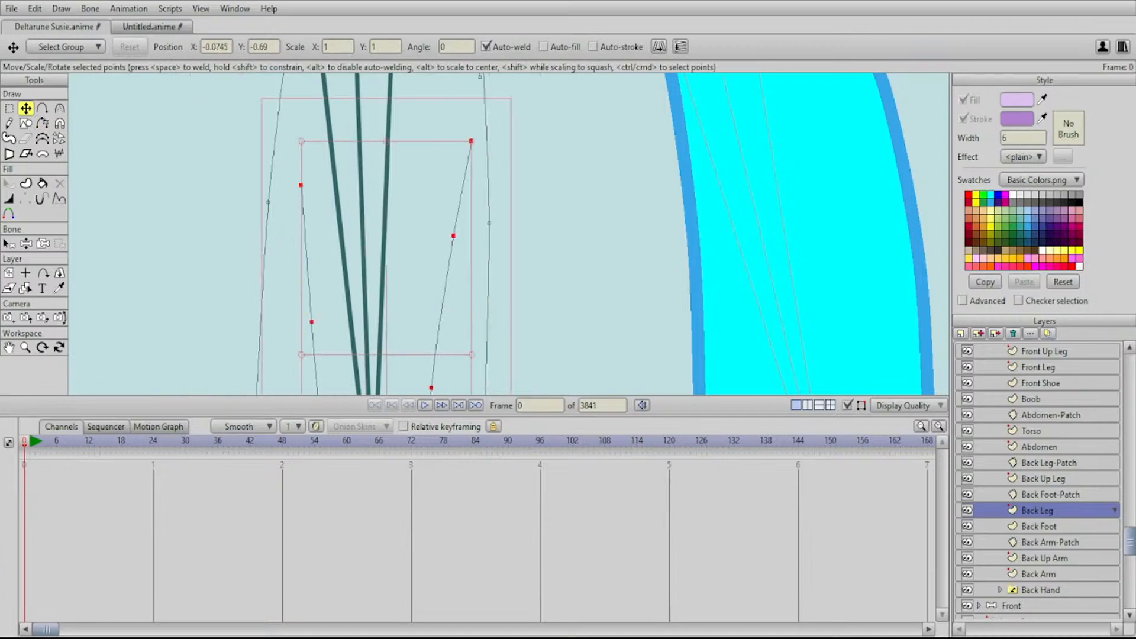
pyautogui.scroll(-5, 449, 255)
pyautogui.moveTo(475, 279); pyautogui.dragTo(300, 203)
pyautogui.press('Delete')
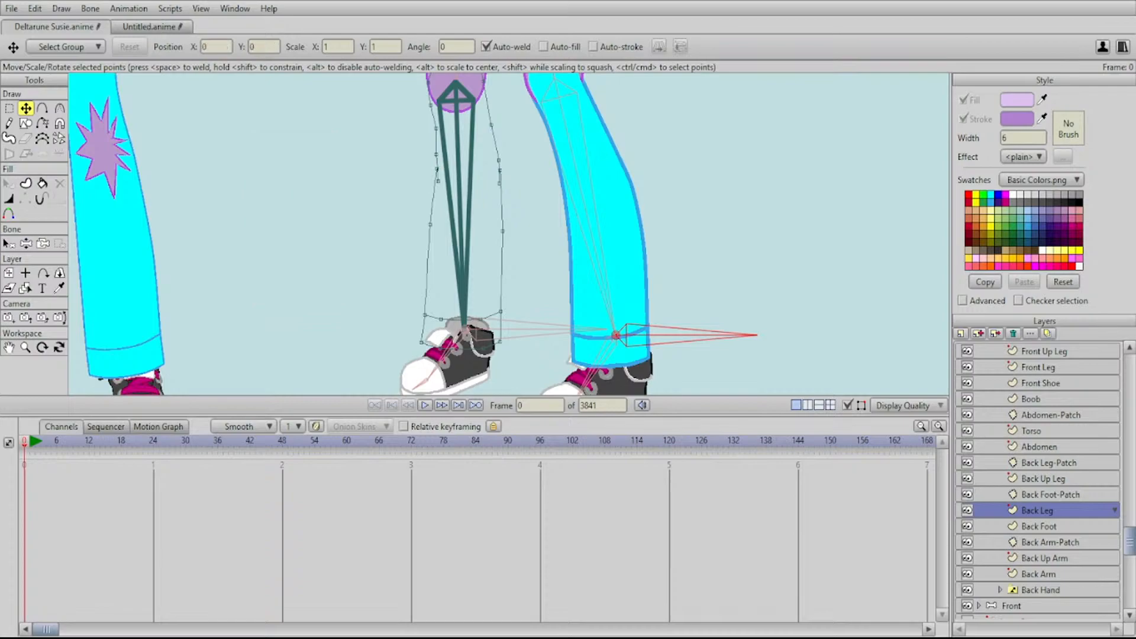
# Smooth the merged Back Leg outline by repositioning the points along both sides where the knee meets the trouser
pyautogui.scroll(7, 522, 174)
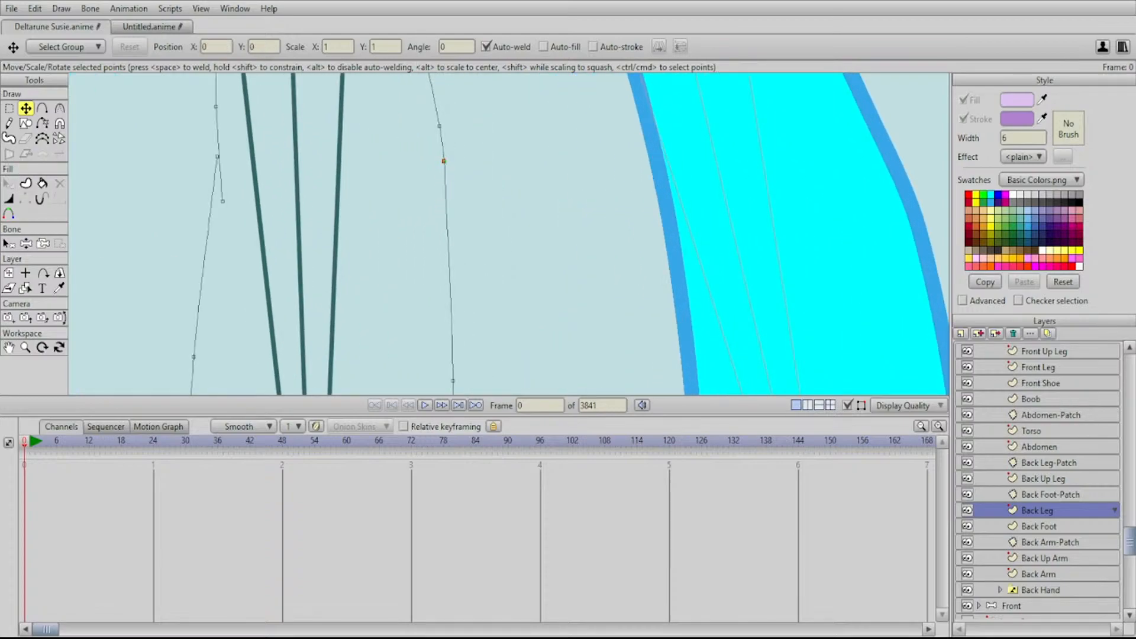
pyautogui.moveTo(444, 161); pyautogui.dragTo(449, 225)
pyautogui.moveTo(223, 201)
pyautogui.mouseDown()
pyautogui.moveTo(218, 156)
pyautogui.moveTo(204, 211)
pyautogui.mouseUp()
pyautogui.moveTo(216, 108); pyautogui.dragTo(211, 107)
pyautogui.scroll(-8, 215, 276)
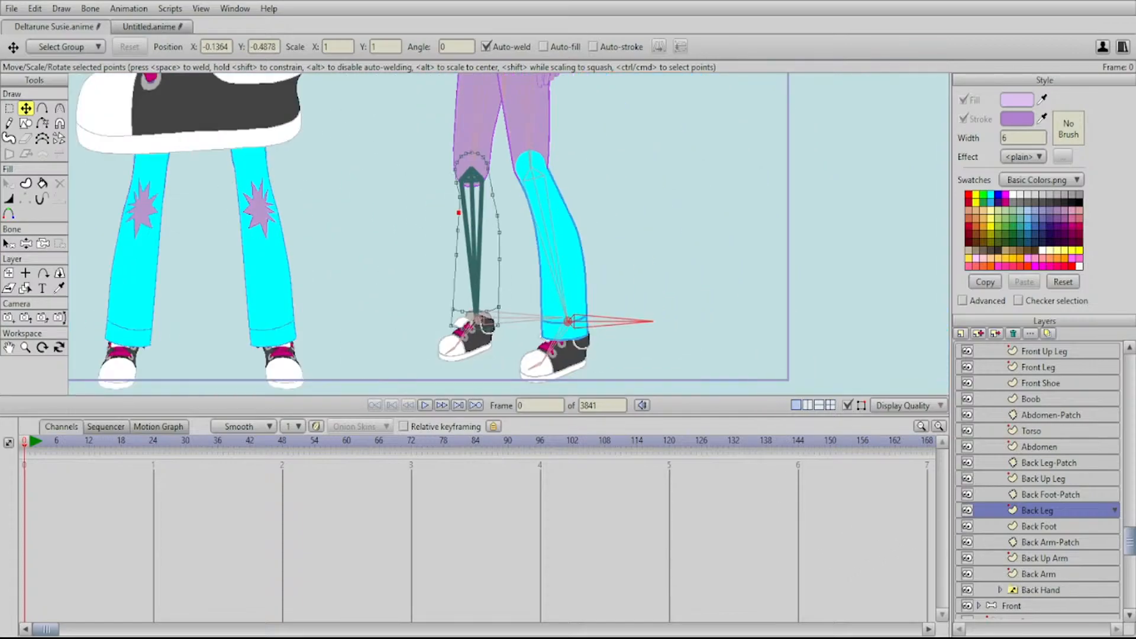
pyautogui.scroll(3, 512, 235)
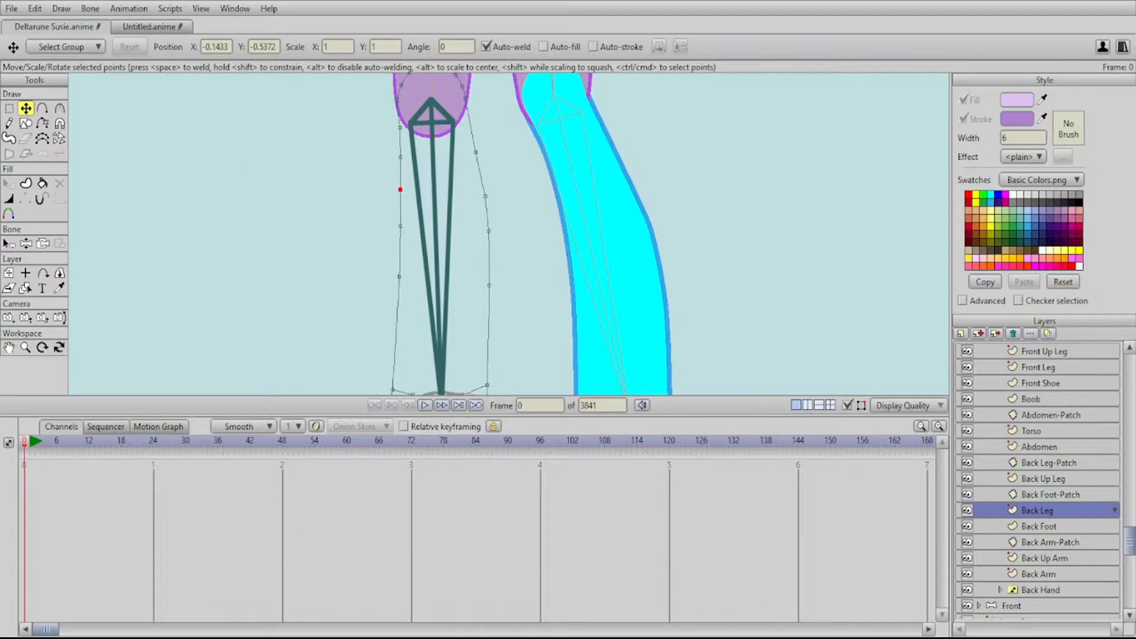
pyautogui.scroll(-3, 485, 178)
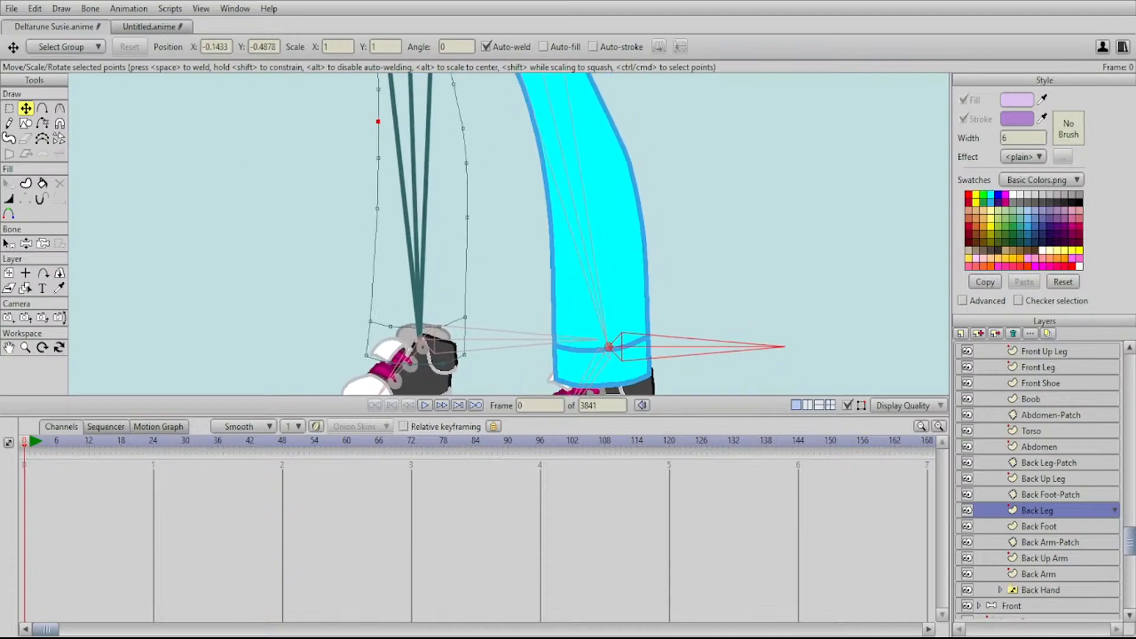
pyautogui.moveTo(467, 256); pyautogui.dragTo(465, 293)
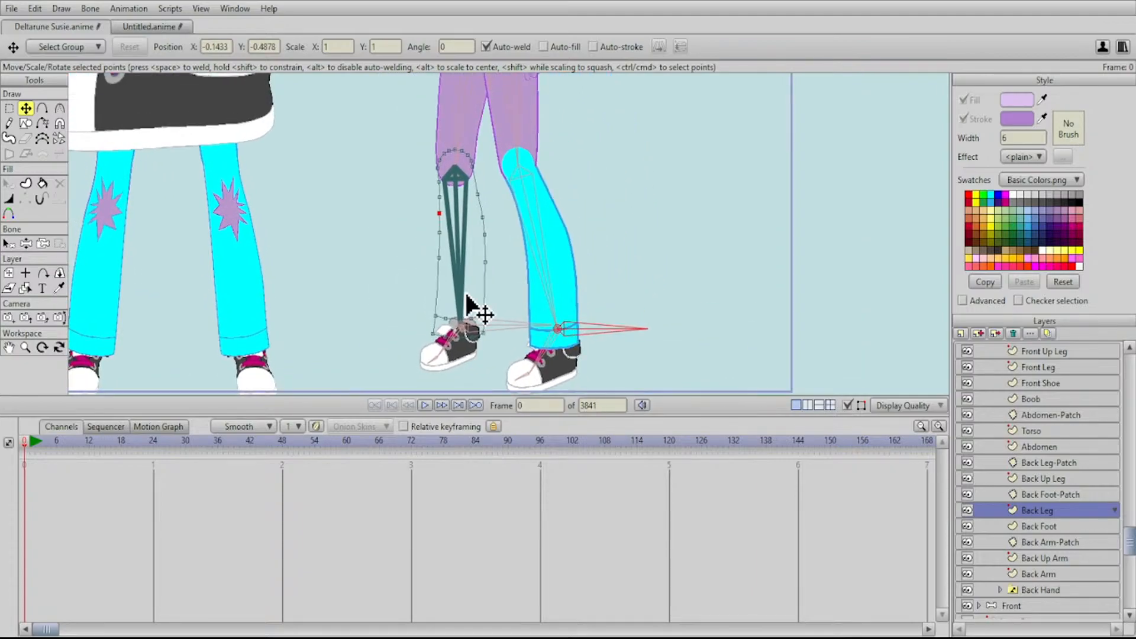
# Fill the closed trouser region above the cuff on the Back Leg layer with both fill and stroke
pyautogui.press('p')
pyautogui.moveTo(467, 249)
pyautogui.mouseDown()
pyautogui.moveTo(470, 270)
pyautogui.moveTo(471, 257)
pyautogui.mouseUp()
pyautogui.scroll(2, 470, 256)
pyautogui.click(464, 253)
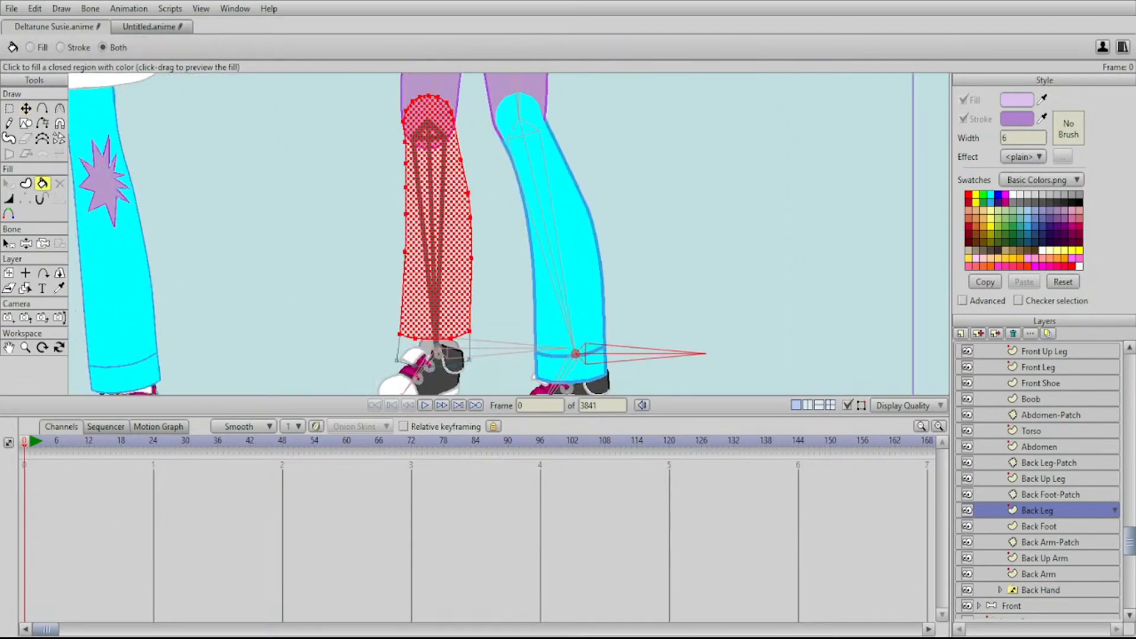
pyautogui.moveTo(464, 253); pyautogui.dragTo(482, 192)
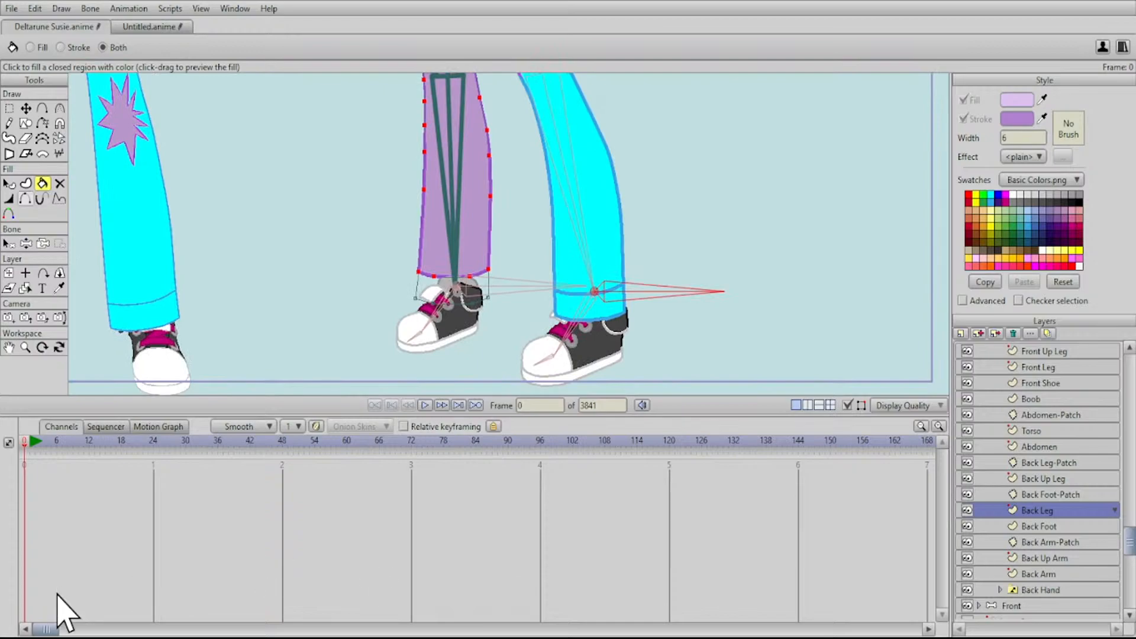
# Copy the front trouser's cyan fill and blue stroke onto the Back Leg shape and fill its cuff with the same style
pyautogui.click(9, 184)
pyautogui.click(457, 204)
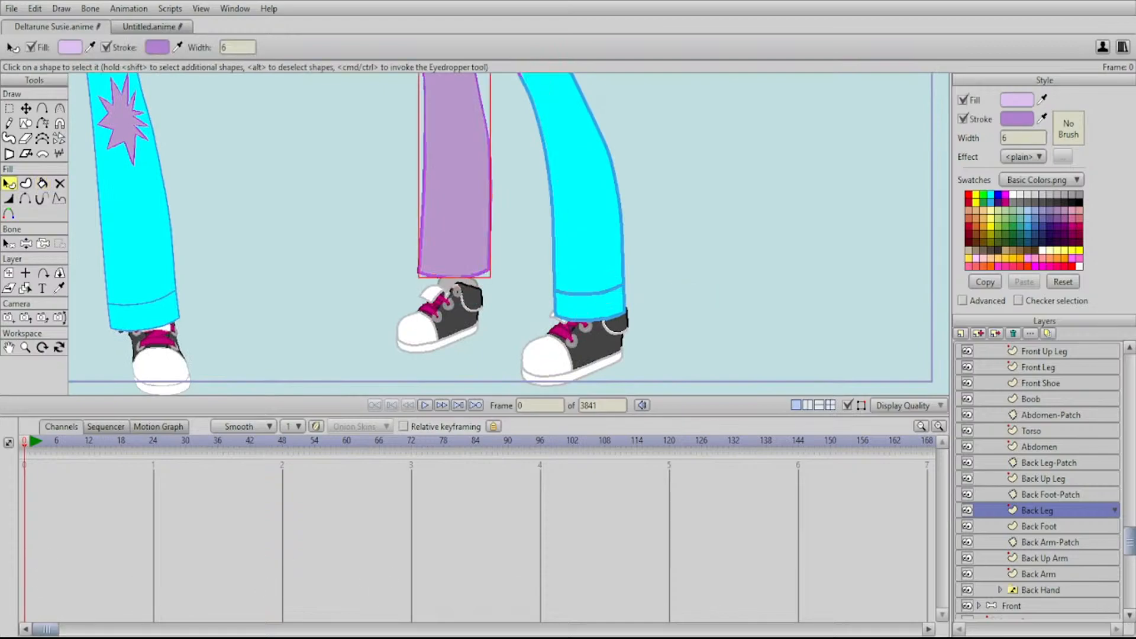
pyautogui.click(59, 288)
pyautogui.click(584, 207)
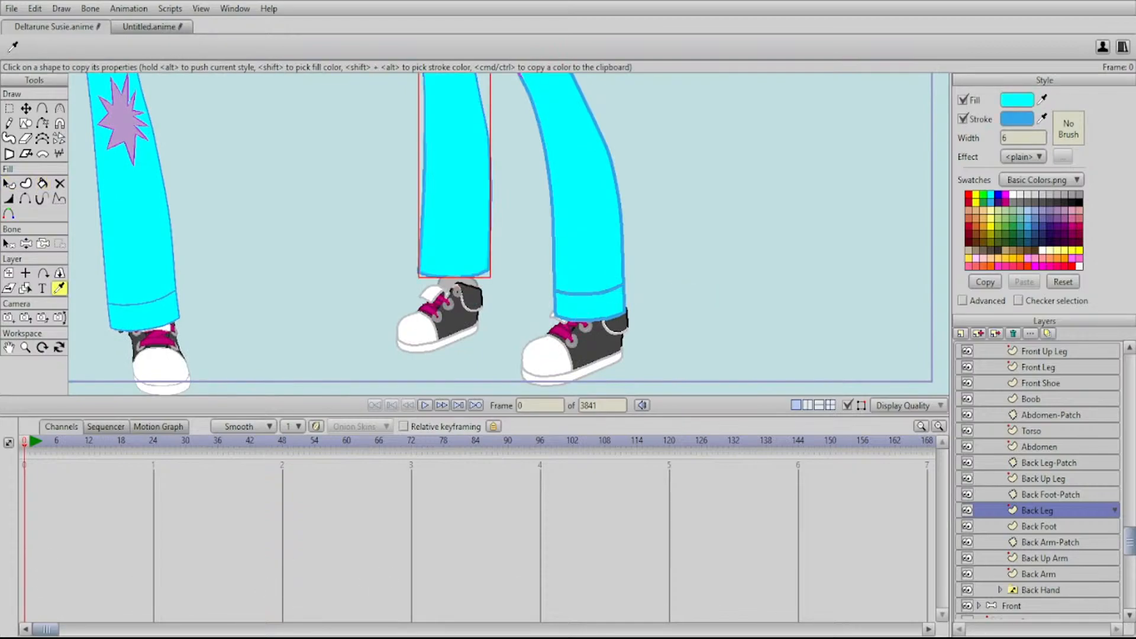
pyautogui.press('p')
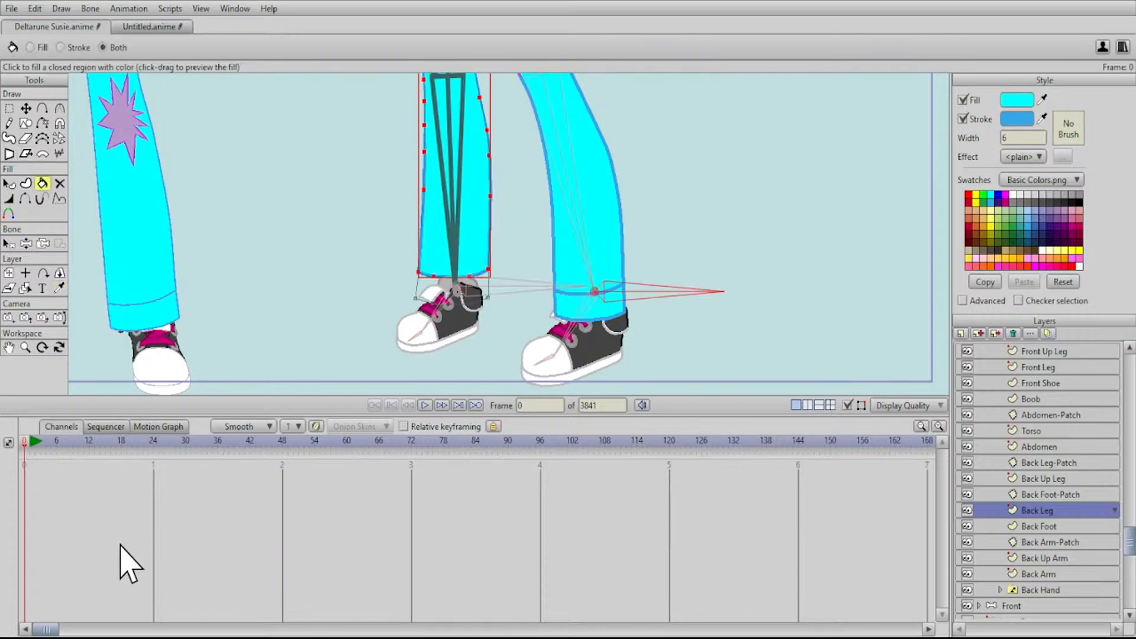
pyautogui.click(445, 290)
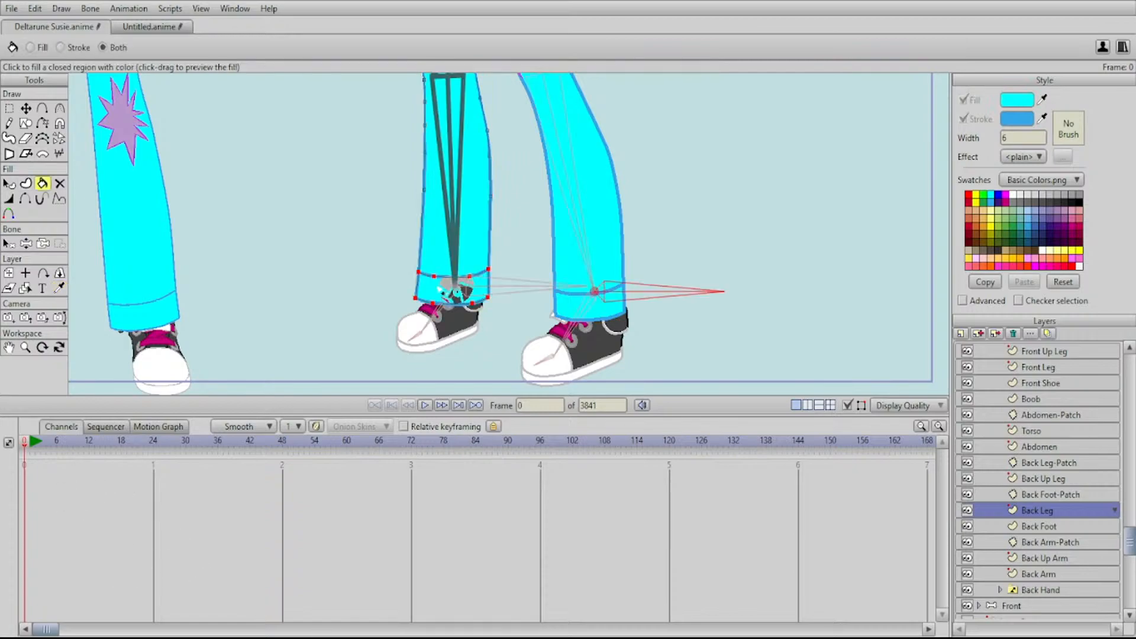
# Thin the Back Leg outline by setting the line width of its selected points to 32 percent
pyautogui.moveTo(455, 289); pyautogui.dragTo(450, 316)
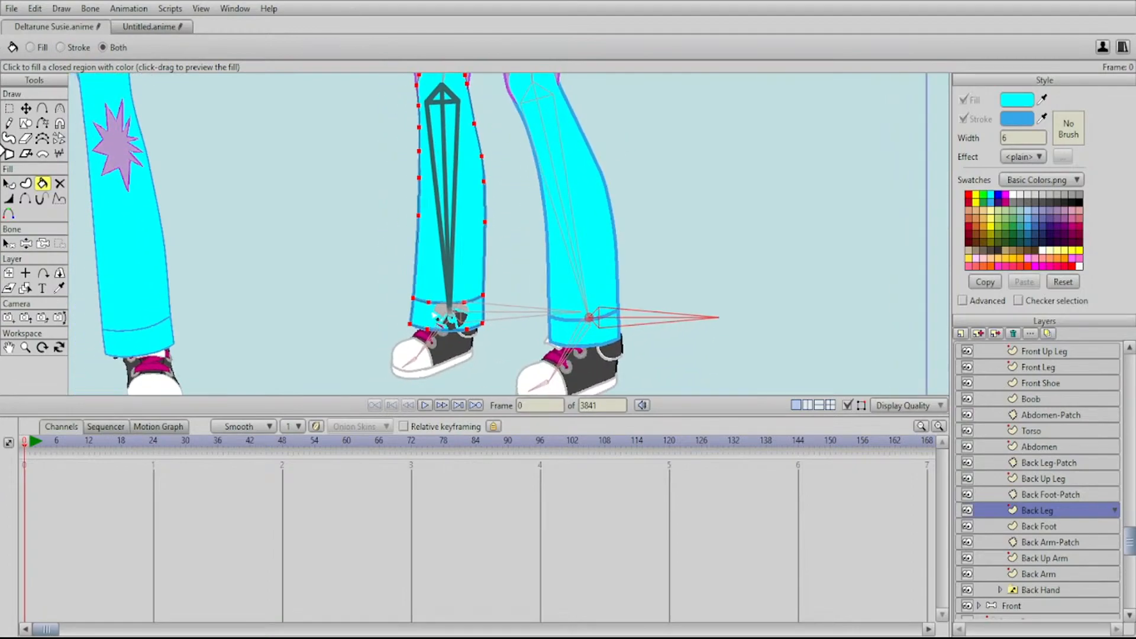
pyautogui.click(8, 199)
pyautogui.moveTo(455, 169); pyautogui.dragTo(441, 234)
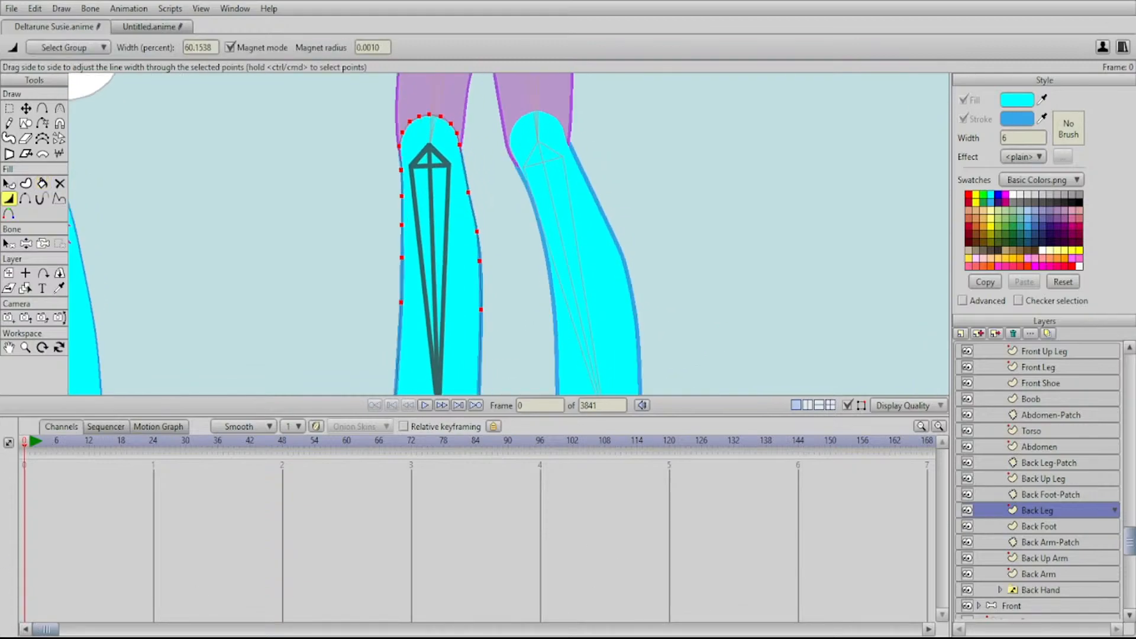
pyautogui.scroll(5, 441, 235)
pyautogui.scroll(-6, 200, 47)
pyautogui.scroll(3, 201, 48)
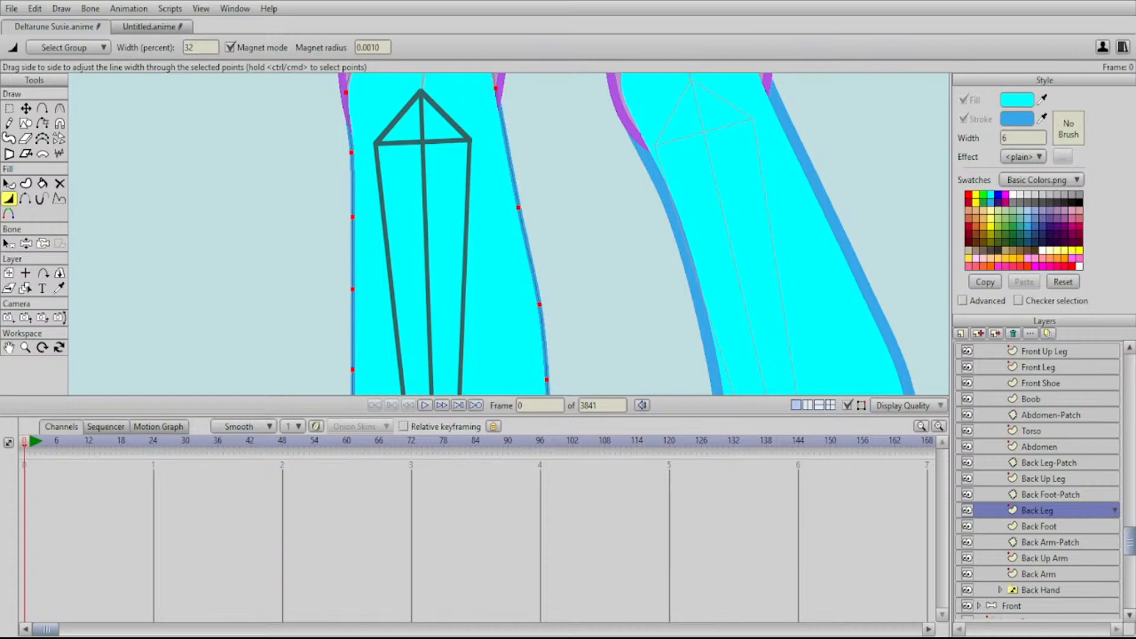
pyautogui.scroll(-4, 509, 234)
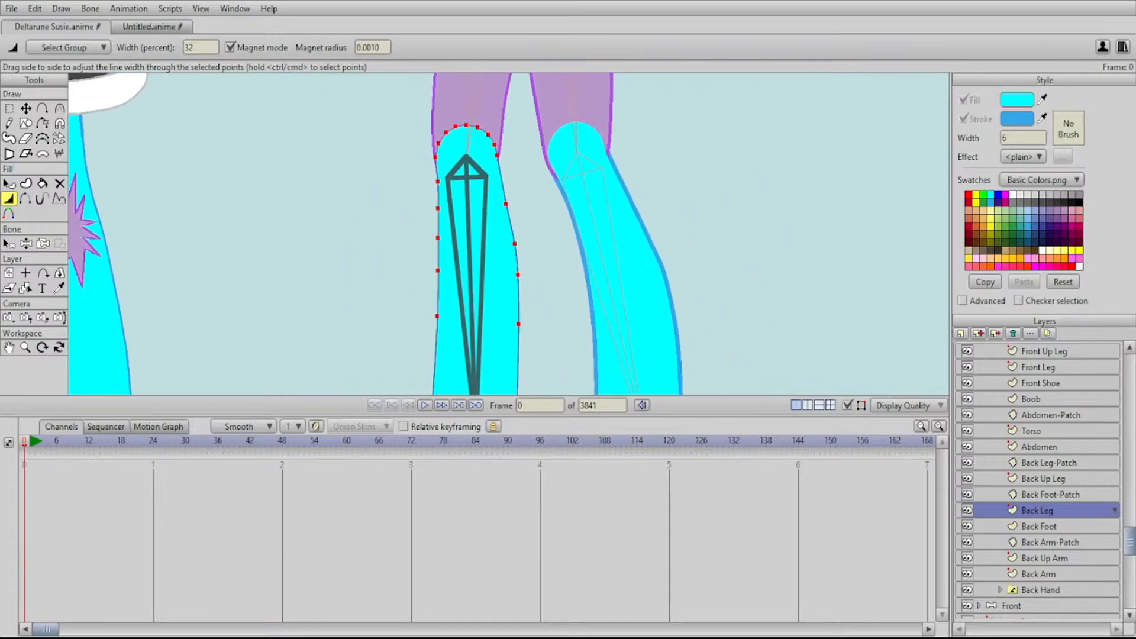
# Adjust the single outline point on the Back Leg's rear edge just below the knee
pyautogui.press('t')
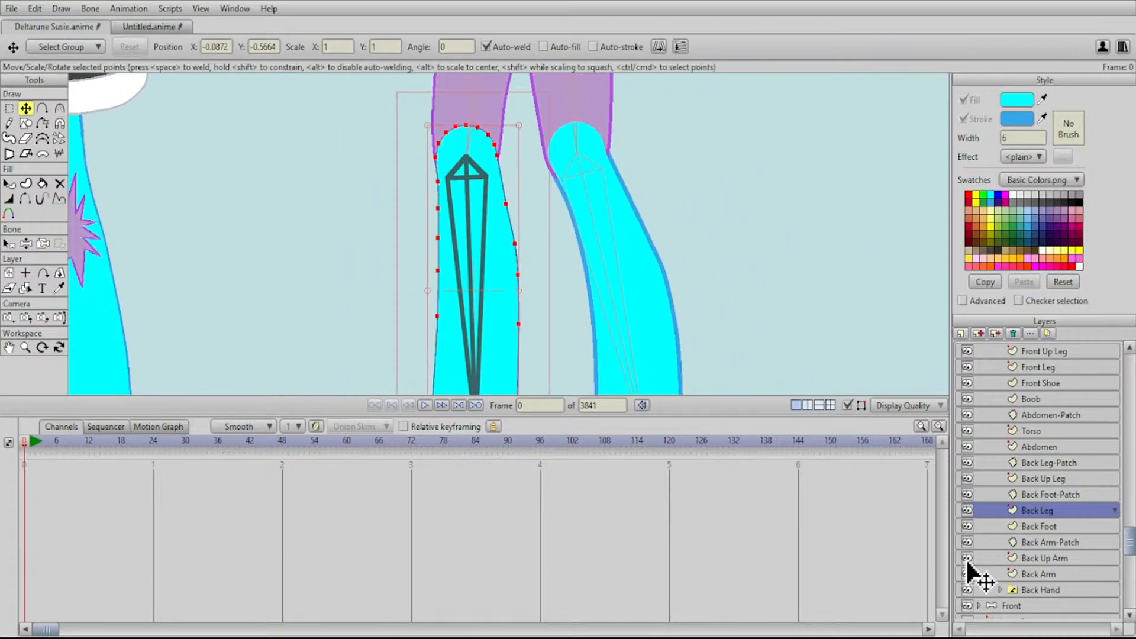
pyautogui.scroll(6, 522, 188)
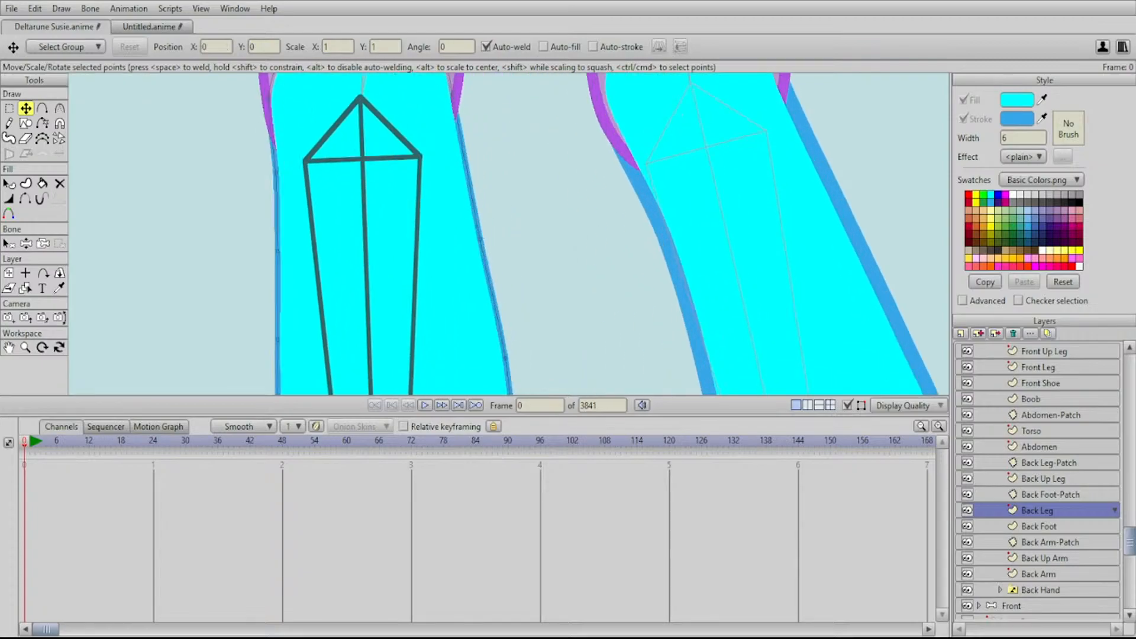
pyautogui.moveTo(484, 224); pyautogui.dragTo(500, 169)
pyautogui.scroll(-5, 509, 234)
# Delete the Back Foot-Patch layer that covers the back ankle
pyautogui.moveTo(509, 367); pyautogui.dragTo(502, 106)
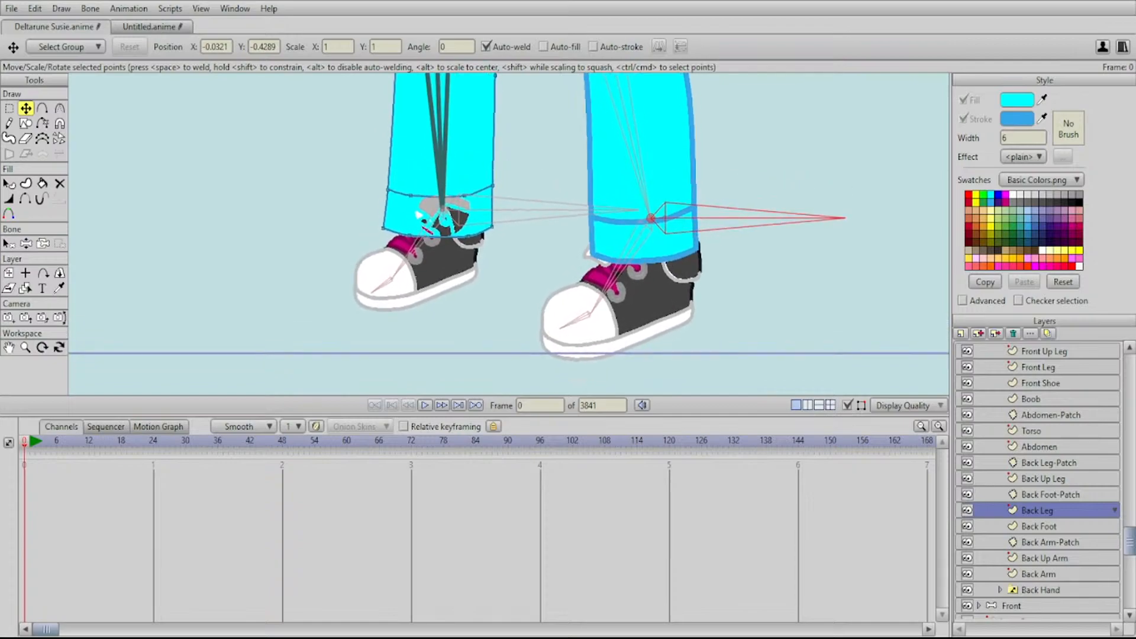
pyautogui.click(1050, 495)
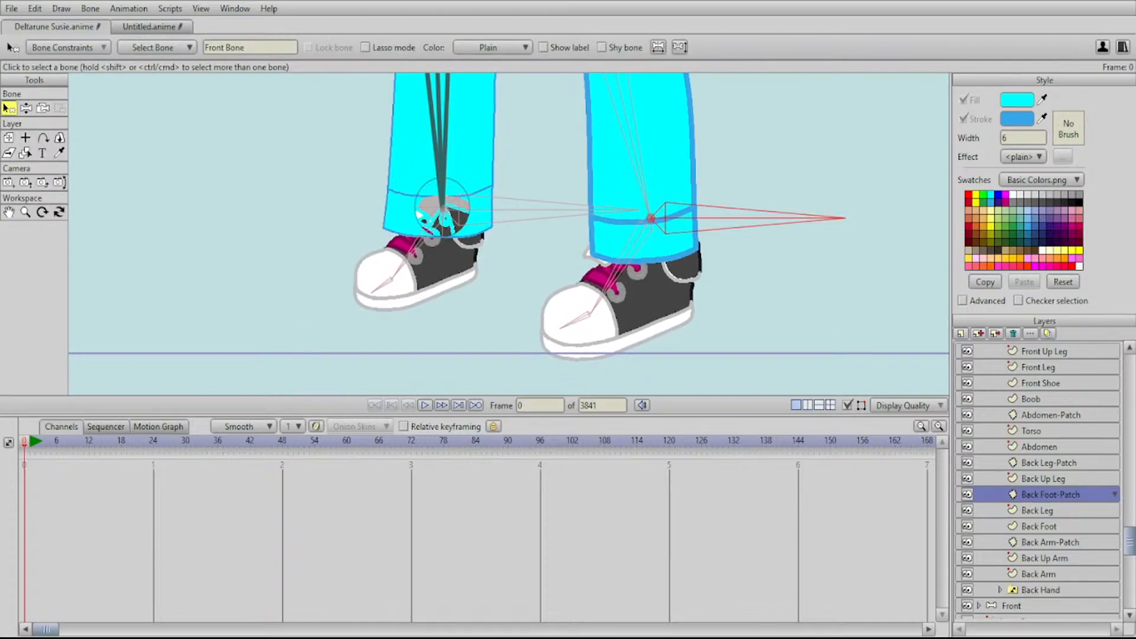
pyautogui.hotkey('ctrl', 'z')
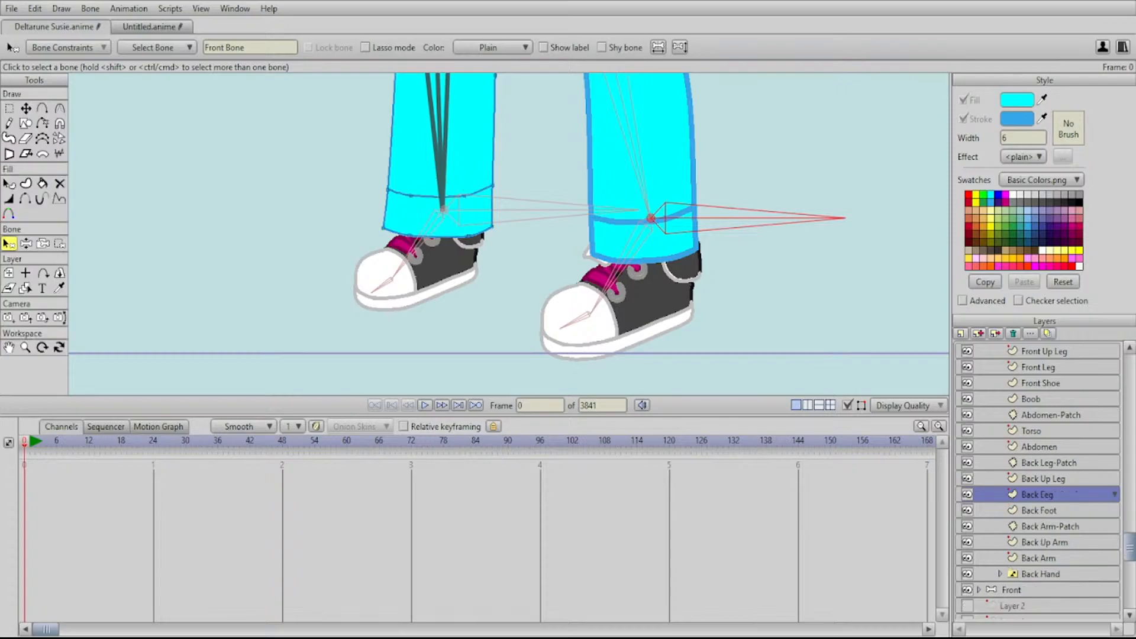
# Recolour the Back Up Leg shape with the cyan fill and blue stroke sampled from the lower back leg
pyautogui.moveTo(509, 147); pyautogui.dragTo(467, 327)
pyautogui.scroll(-4, 509, 234)
pyautogui.moveTo(491, 246); pyautogui.dragTo(487, 366)
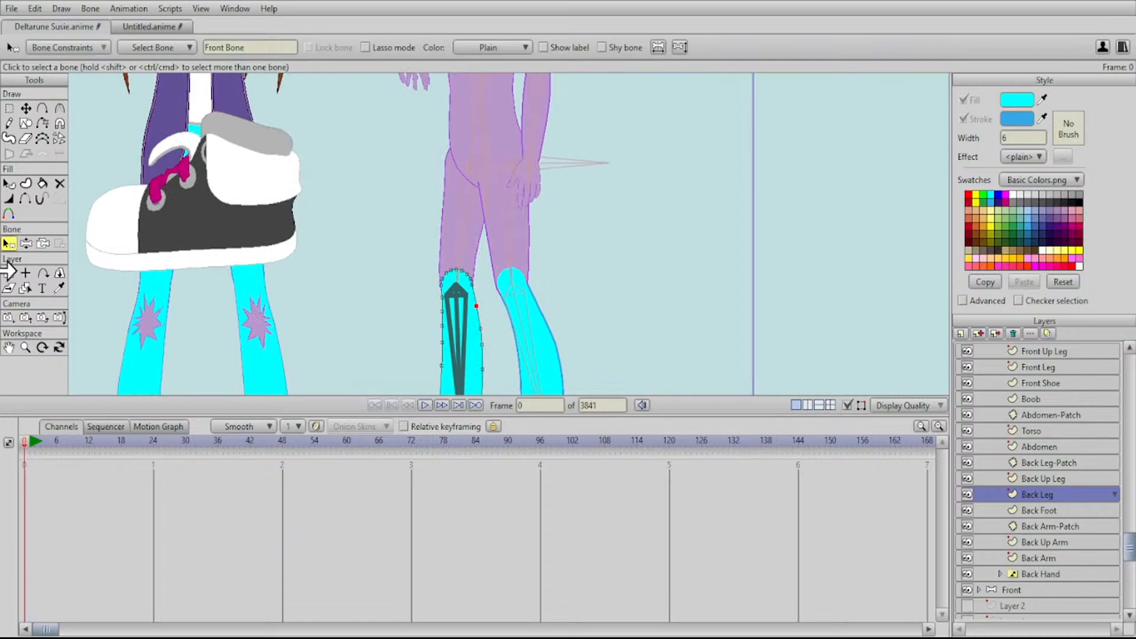
pyautogui.click(26, 287)
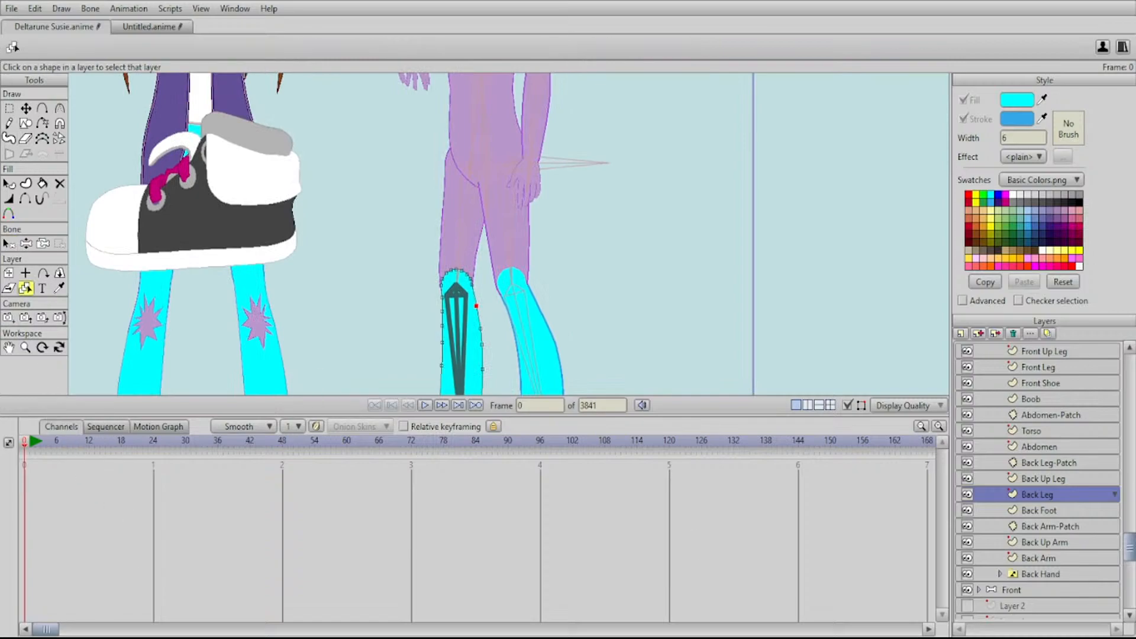
pyautogui.click(461, 232)
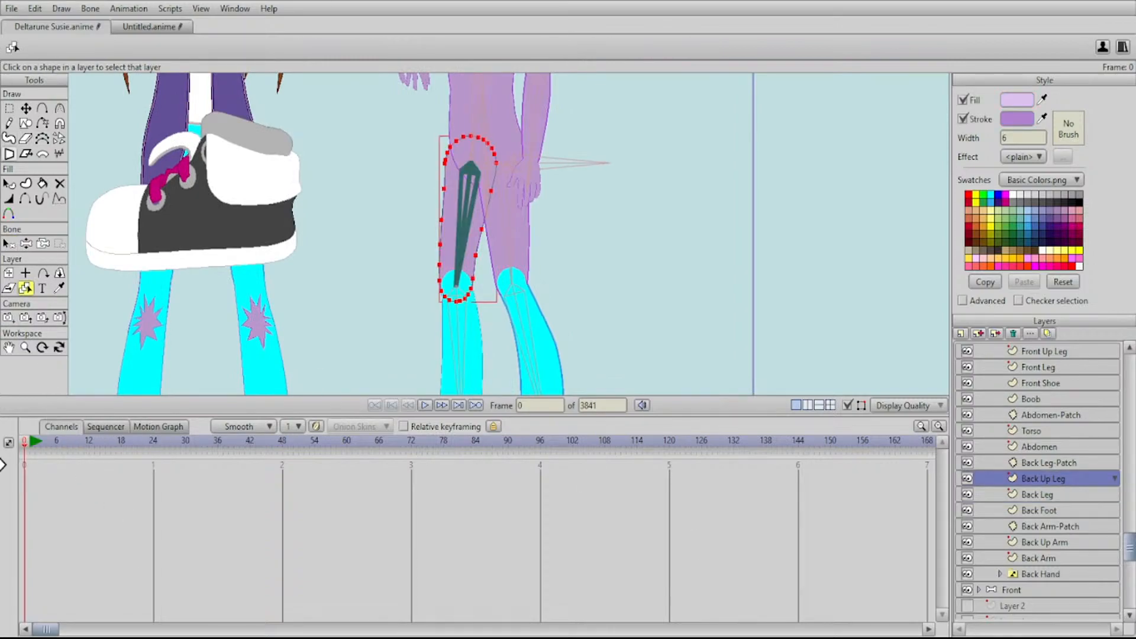
pyautogui.click(59, 288)
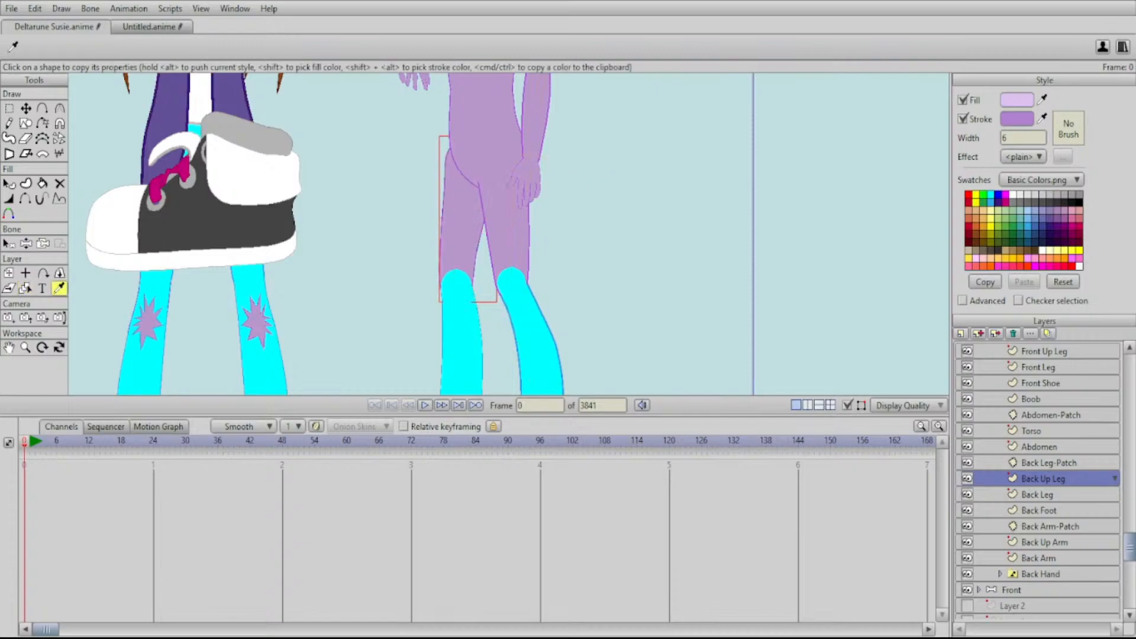
pyautogui.click(461, 325)
pyautogui.moveTo(461, 307); pyautogui.dragTo(435, 333)
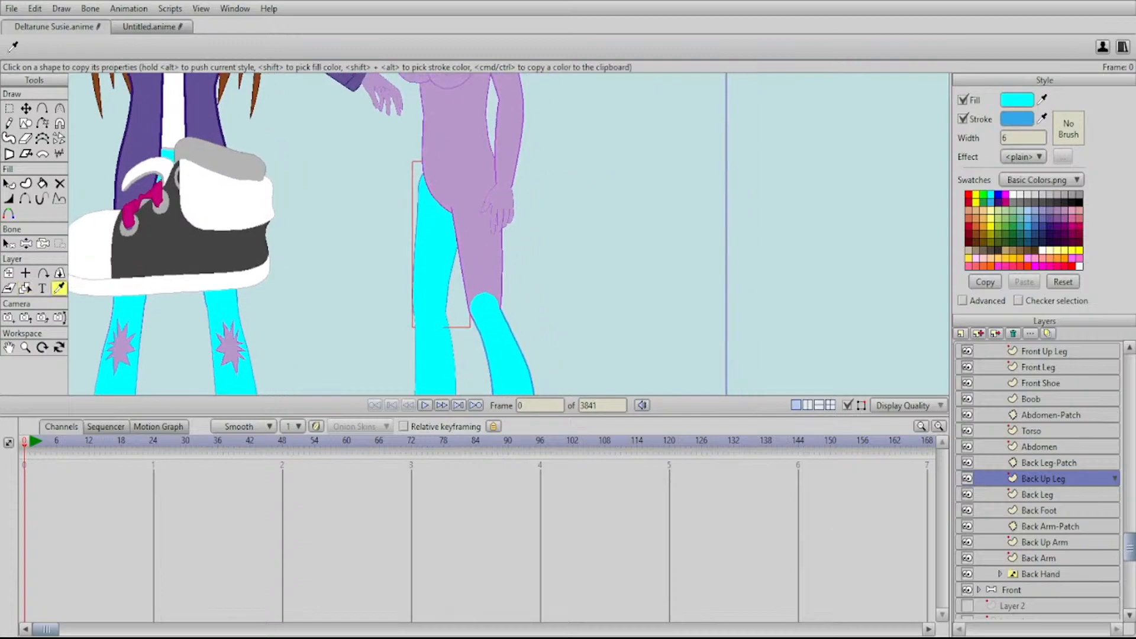
# Recolour the Front Up Leg shape with the cyan fill and blue stroke sampled from the lower front leg
pyautogui.click(25, 288)
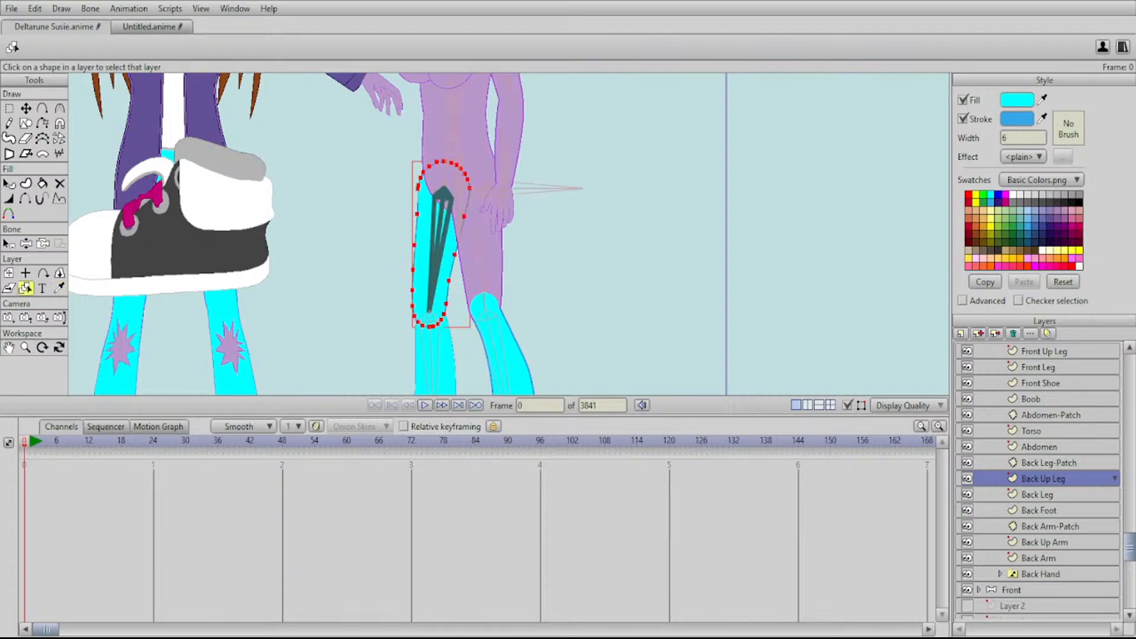
pyautogui.click(480, 257)
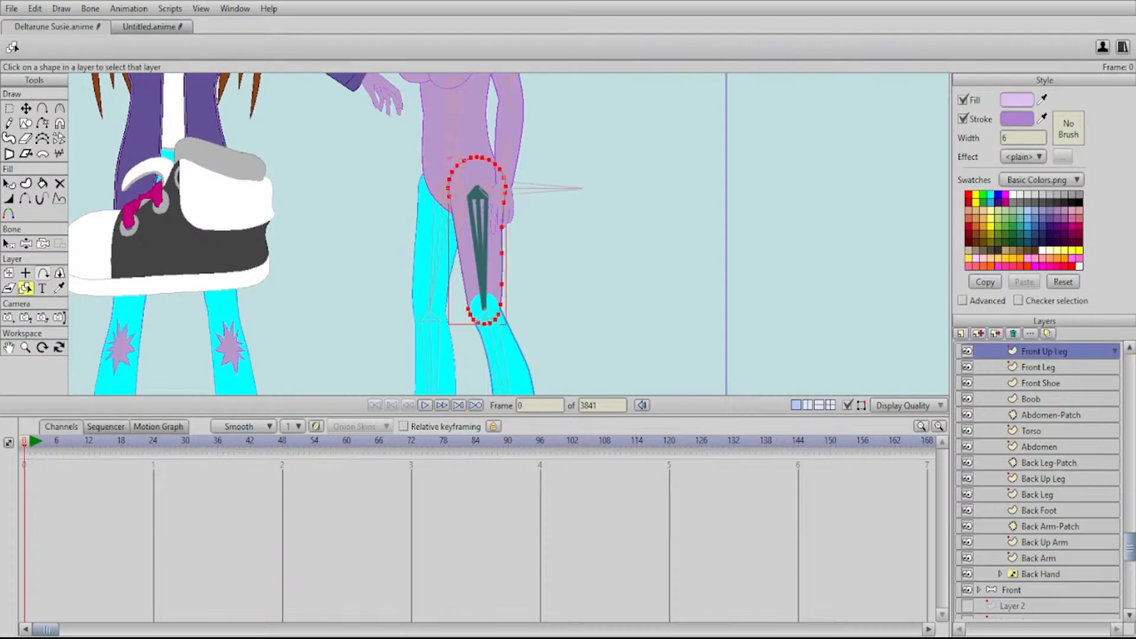
pyautogui.press('i')
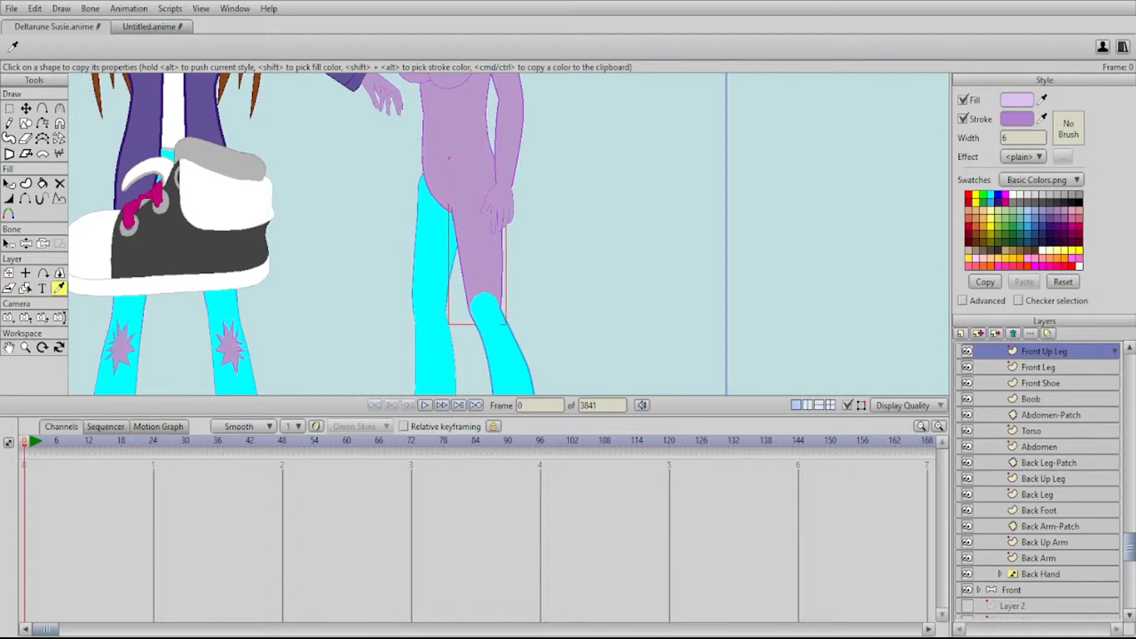
pyautogui.click(499, 343)
pyautogui.moveTo(498, 343); pyautogui.dragTo(471, 371)
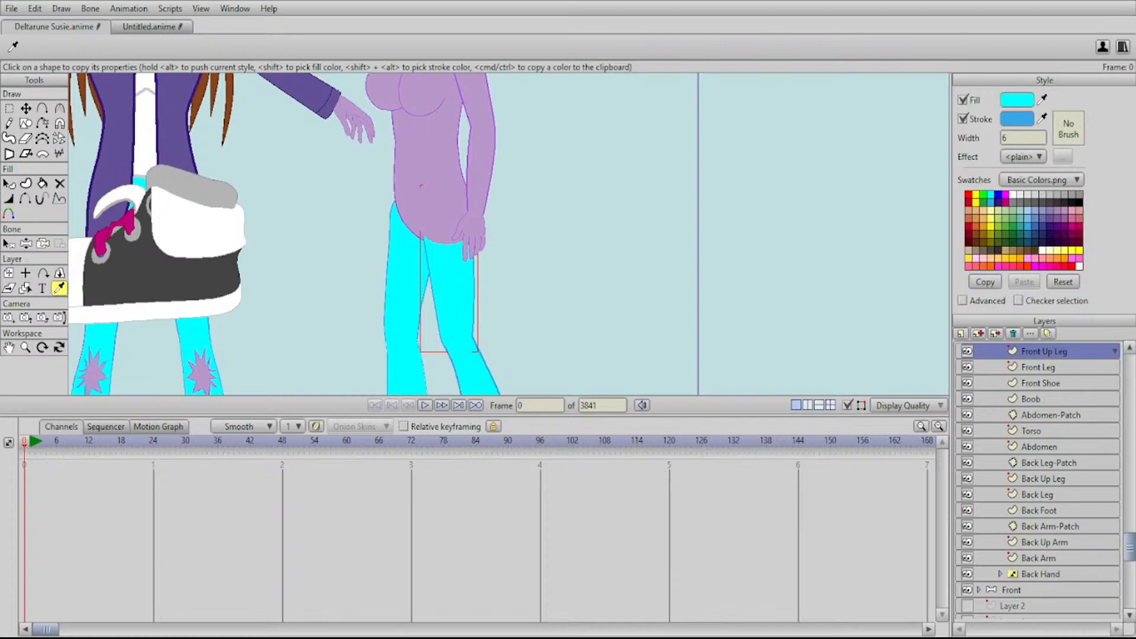
# Hide the Lulu Shoes group covering the front figure and collapse it
pyautogui.scroll(3, 1037, 480)
pyautogui.scroll(-2, 509, 235)
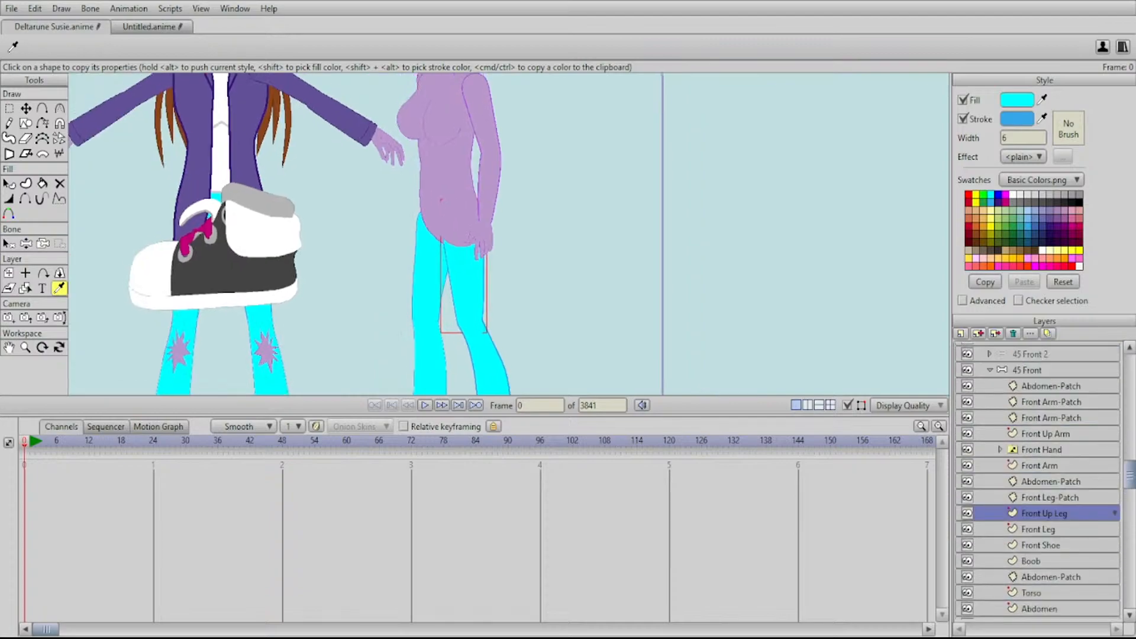
pyautogui.moveTo(509, 234); pyautogui.dragTo(684, 244)
pyautogui.scroll(2, 1037, 481)
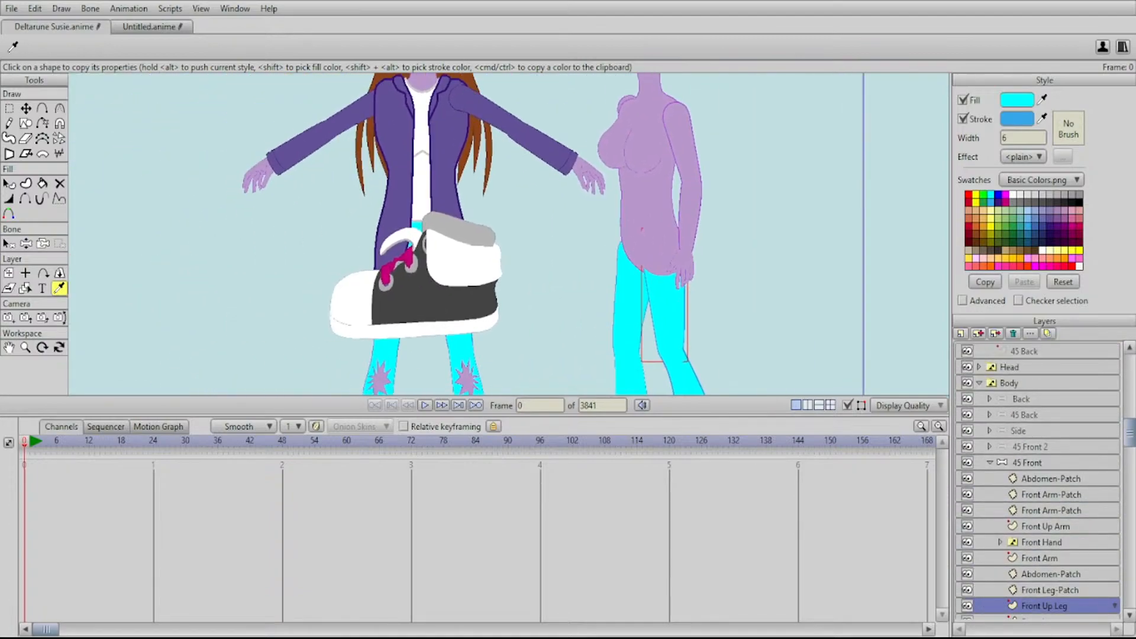
pyautogui.scroll(3, 1039, 481)
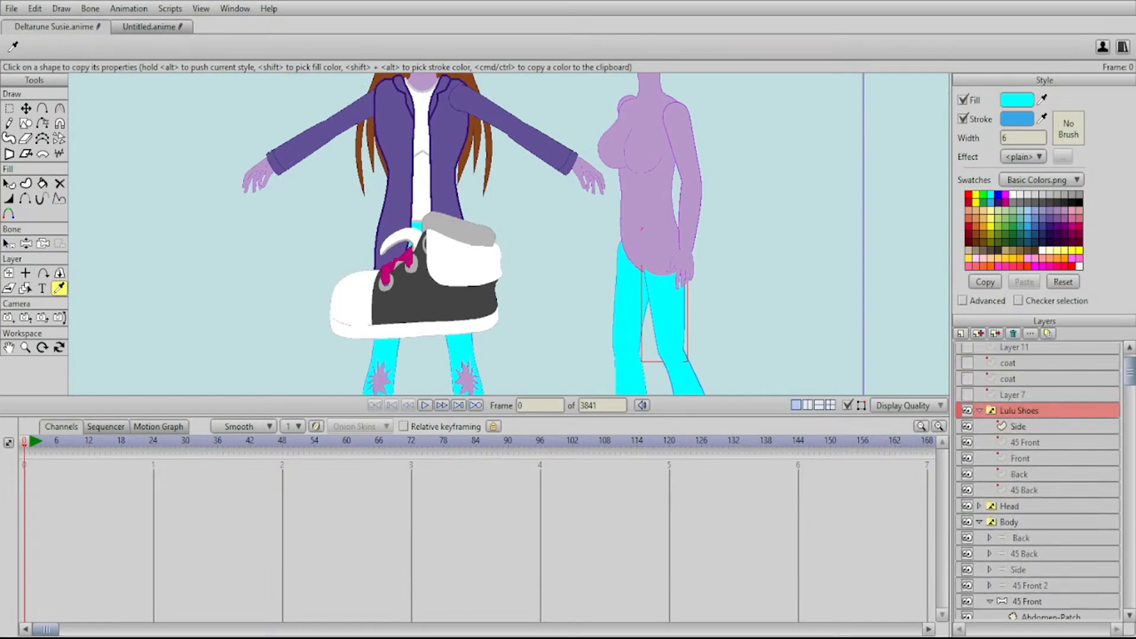
pyautogui.click(967, 410)
pyautogui.click(979, 411)
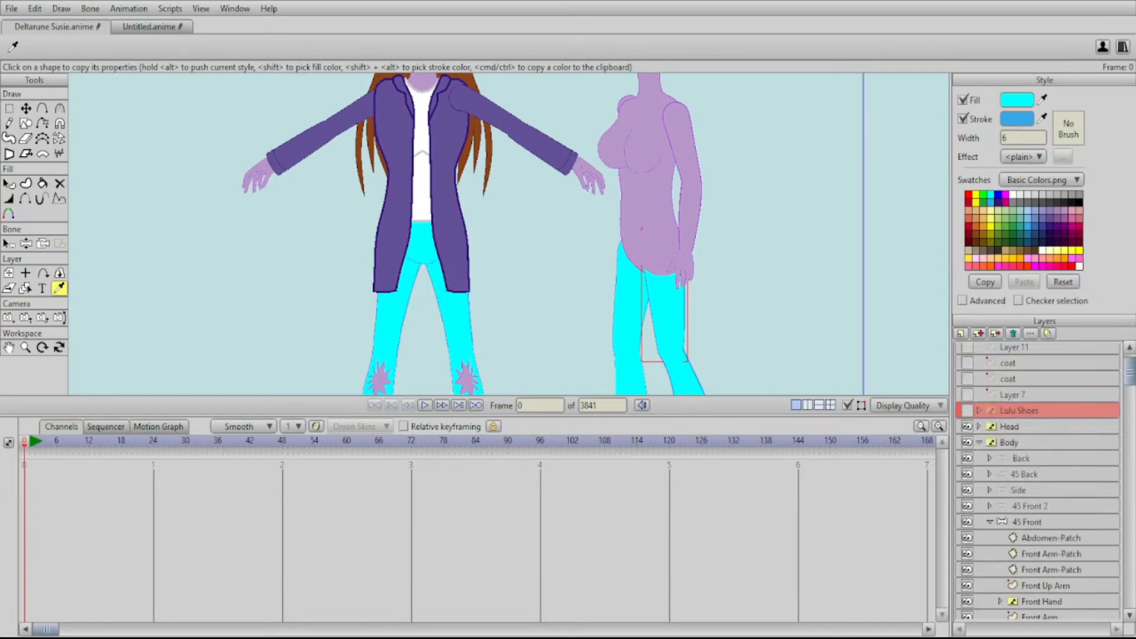
# Examine the hidden Layer 7, Layer 2 and Layer 1 outlines around the front figure's waist
pyautogui.moveTo(509, 234); pyautogui.dragTo(552, 270)
pyautogui.scroll(4, 508, 234)
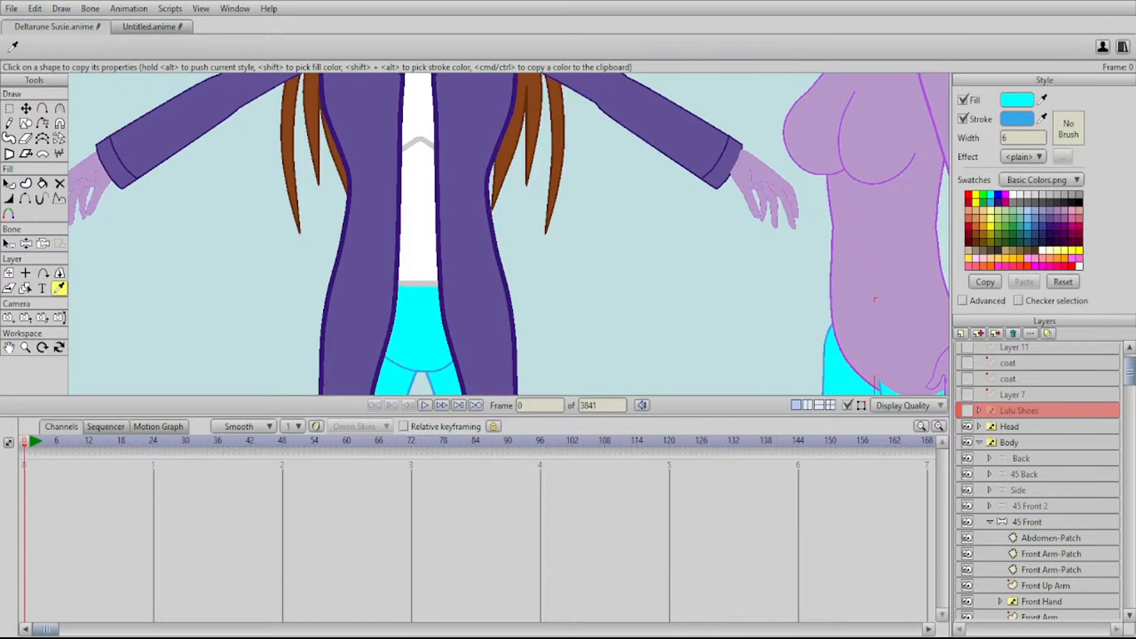
pyautogui.click(1038, 394)
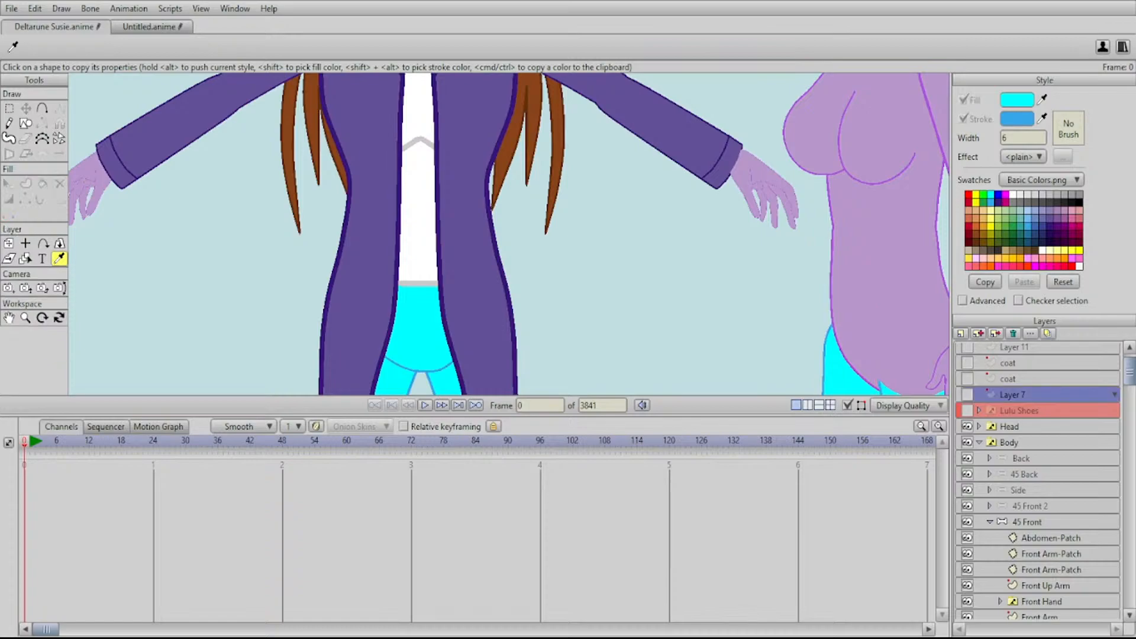
pyautogui.press('g')
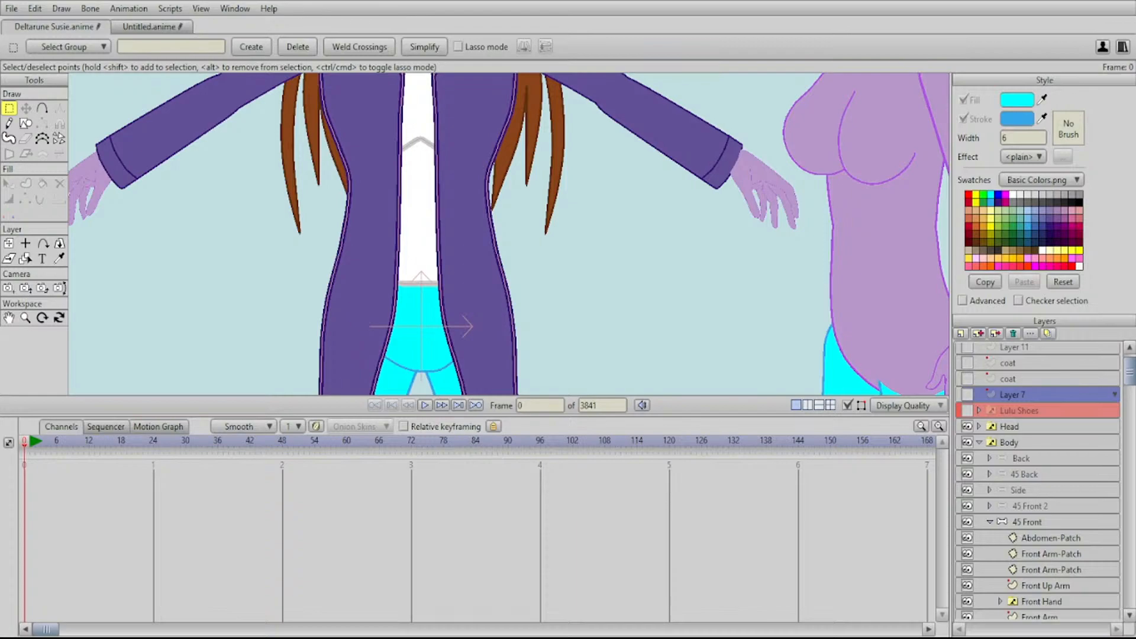
pyautogui.click(979, 443)
pyautogui.click(1013, 479)
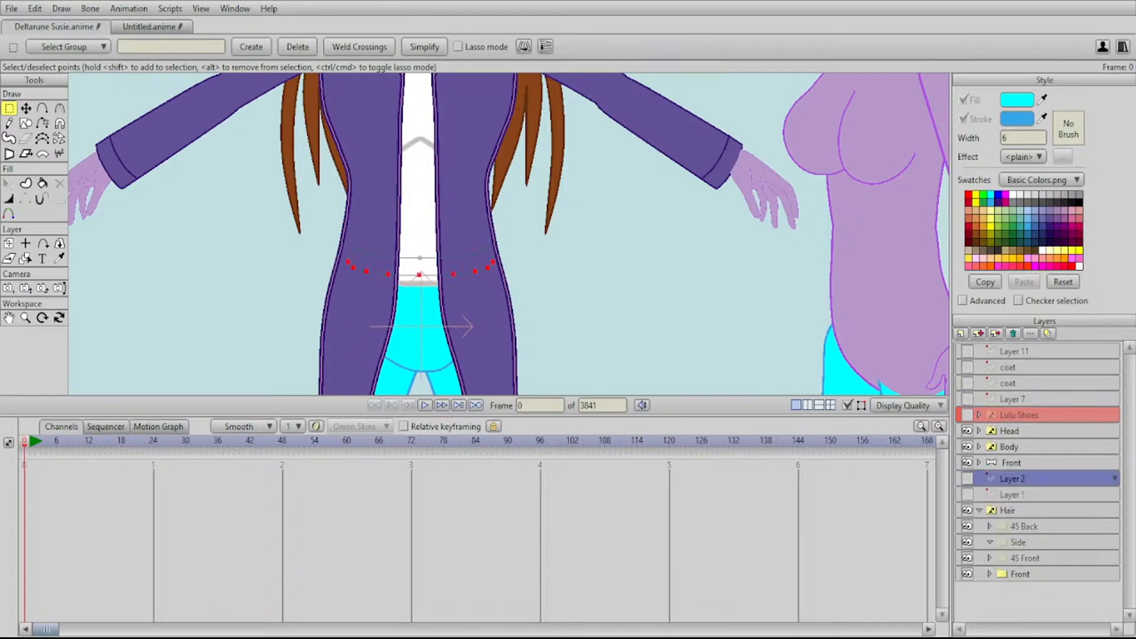
pyautogui.click(1012, 495)
pyautogui.click(1012, 479)
pyautogui.moveTo(509, 267); pyautogui.dragTo(501, 264)
pyautogui.scroll(5, 474, 277)
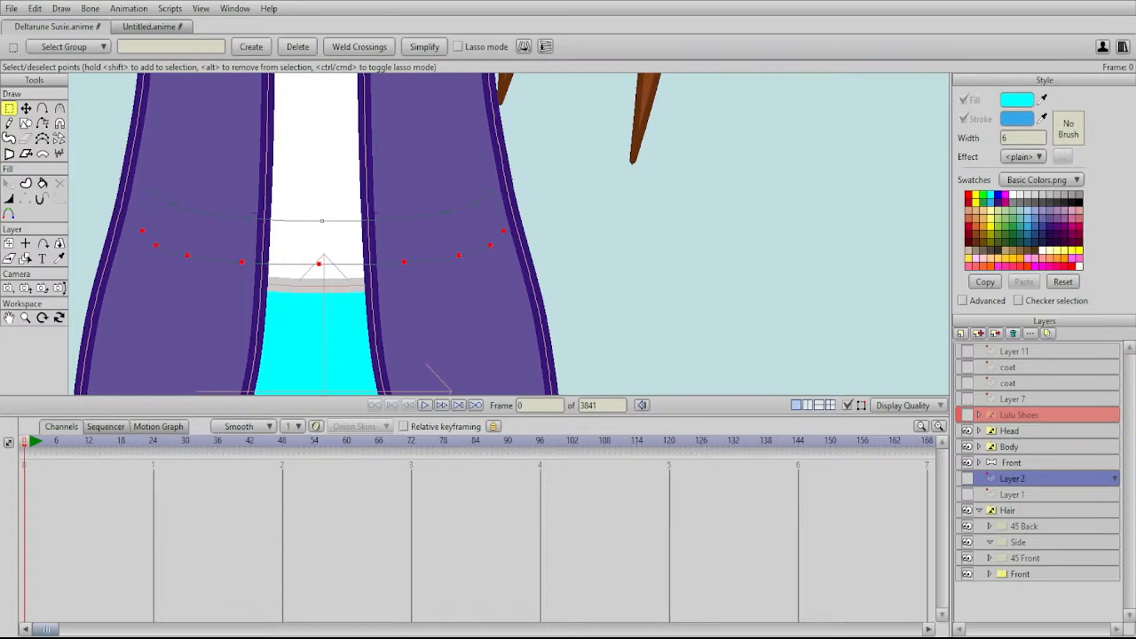
# Paste the copied waistline curve into the Abdomen layer of the 45 Front body
pyautogui.click(979, 446)
pyautogui.scroll(-7, 509, 235)
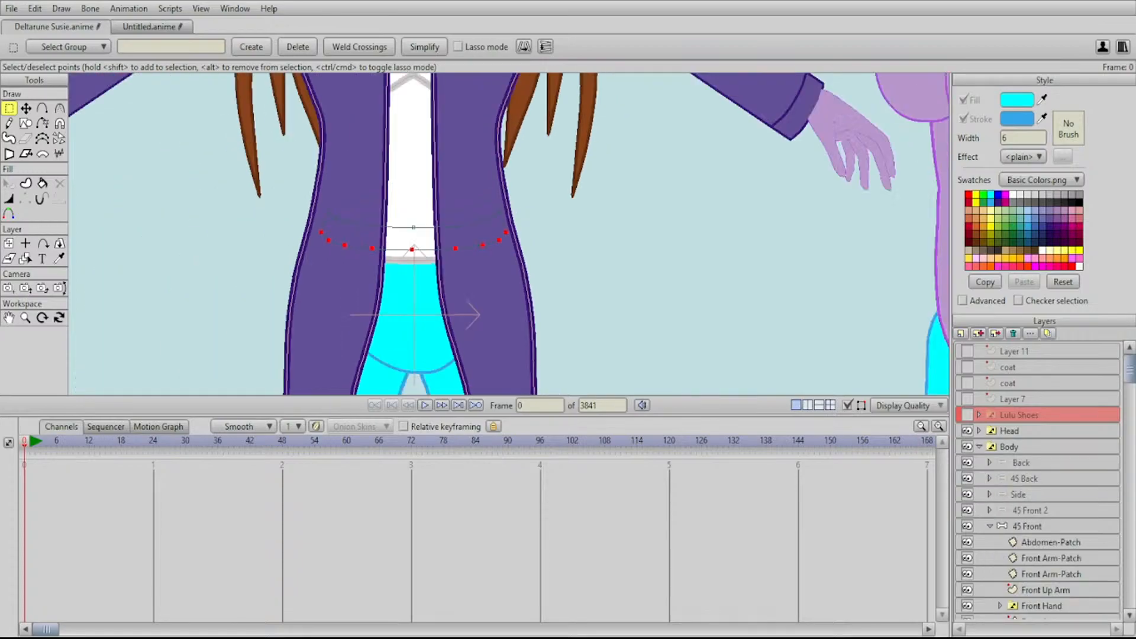
pyautogui.moveTo(509, 237); pyautogui.dragTo(285, 232)
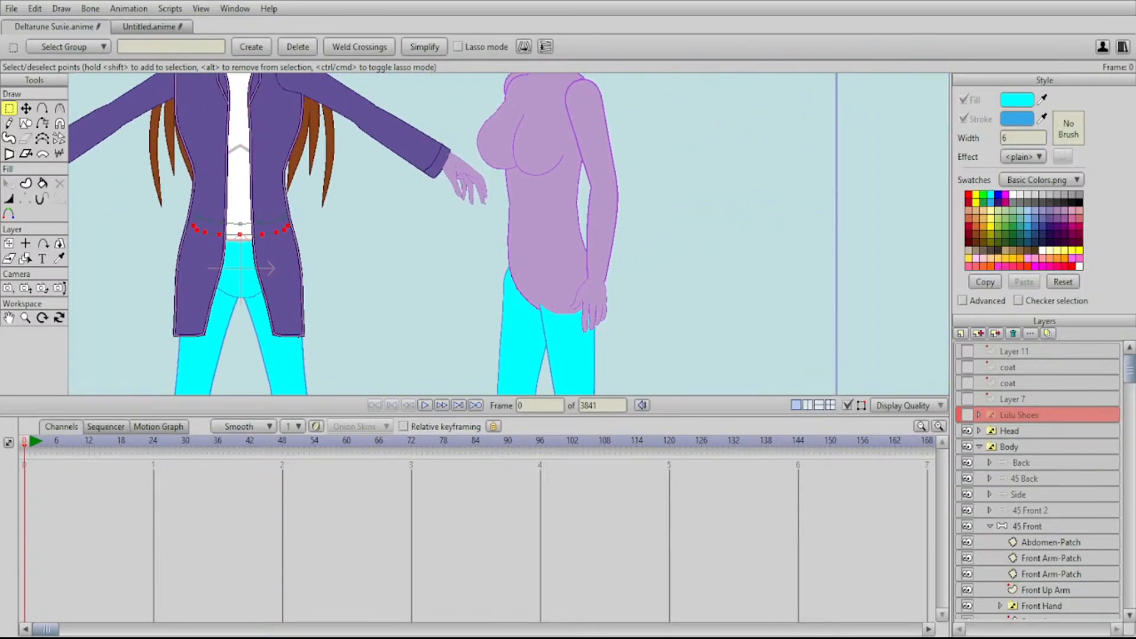
pyautogui.click(25, 259)
pyautogui.click(555, 274)
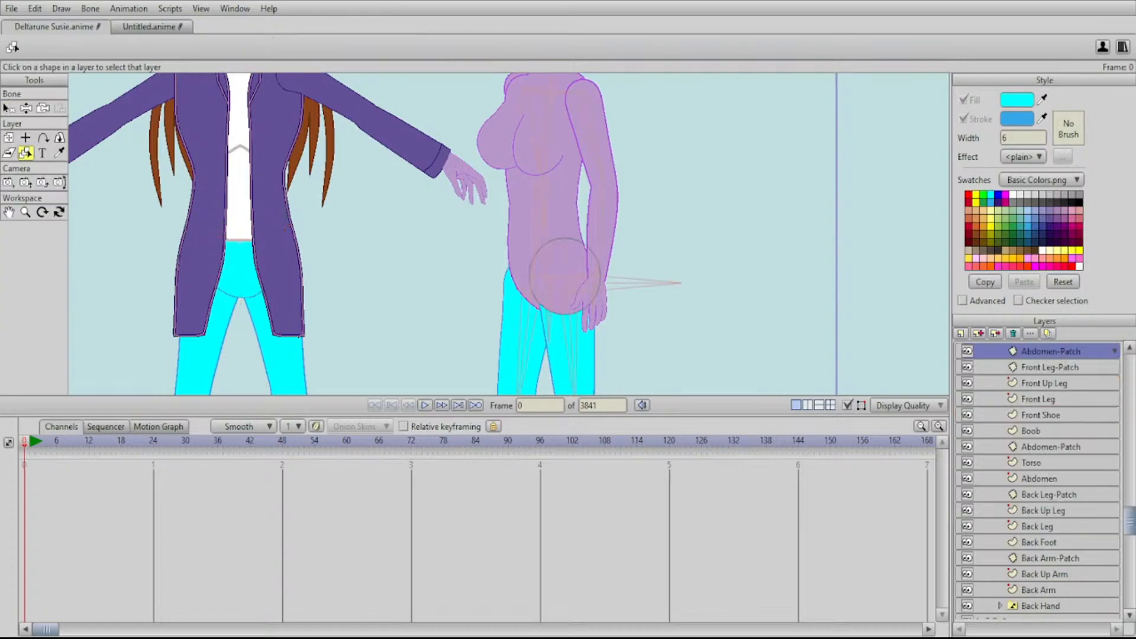
pyautogui.scroll(5, 576, 273)
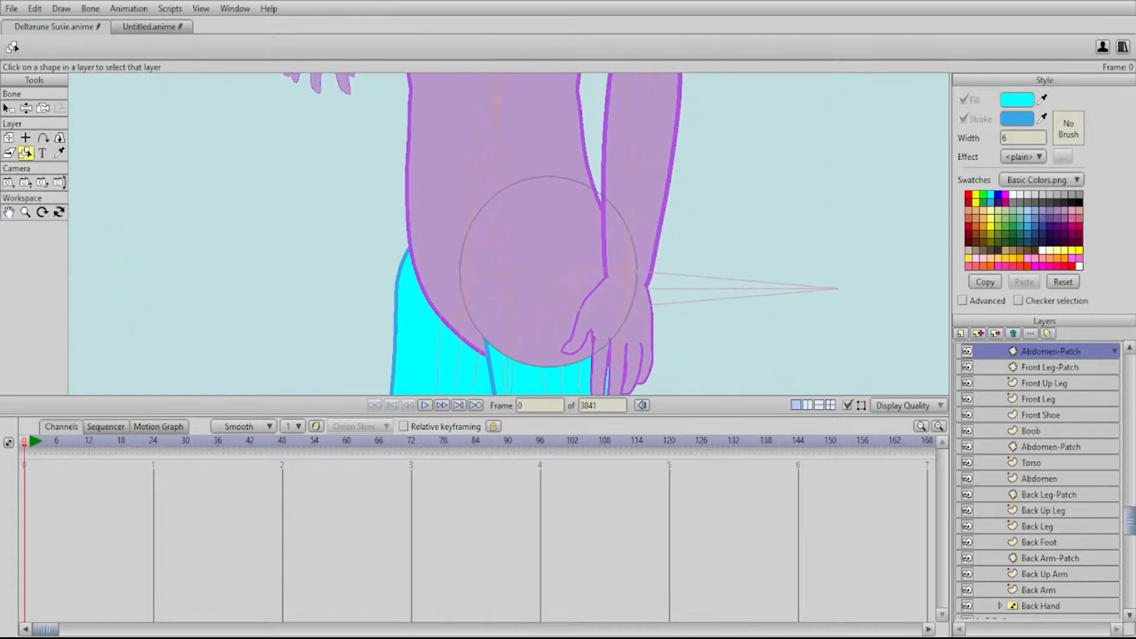
pyautogui.click(1051, 447)
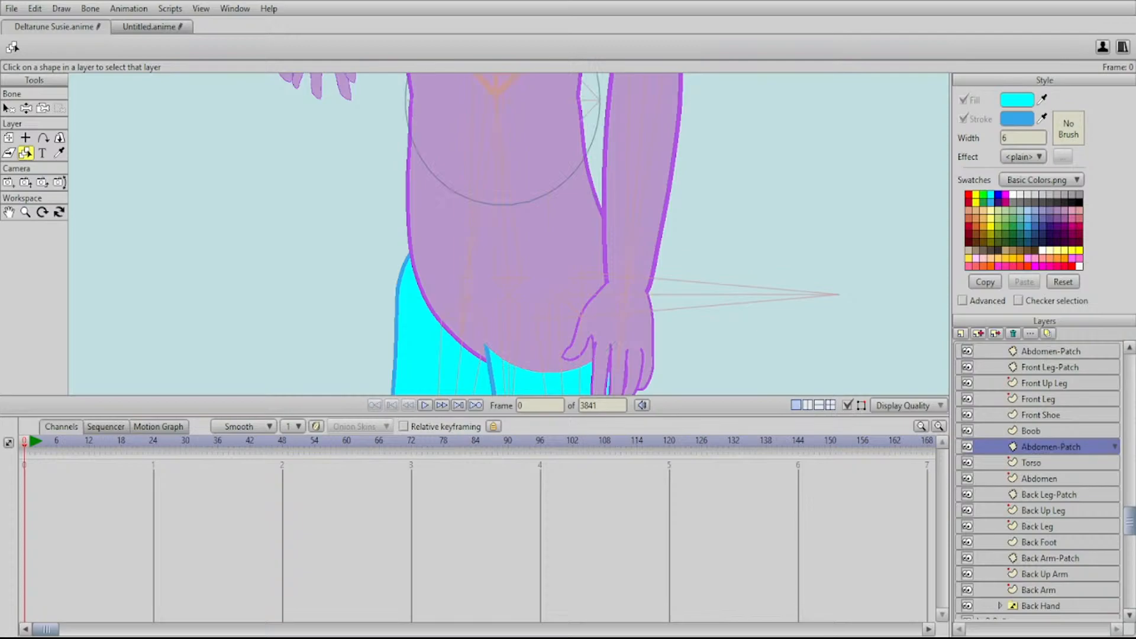
pyautogui.click(1039, 479)
pyautogui.moveTo(508, 236)
pyautogui.mouseDown()
pyautogui.moveTo(488, 284)
pyautogui.moveTo(487, 231)
pyautogui.mouseUp()
pyautogui.press('t')
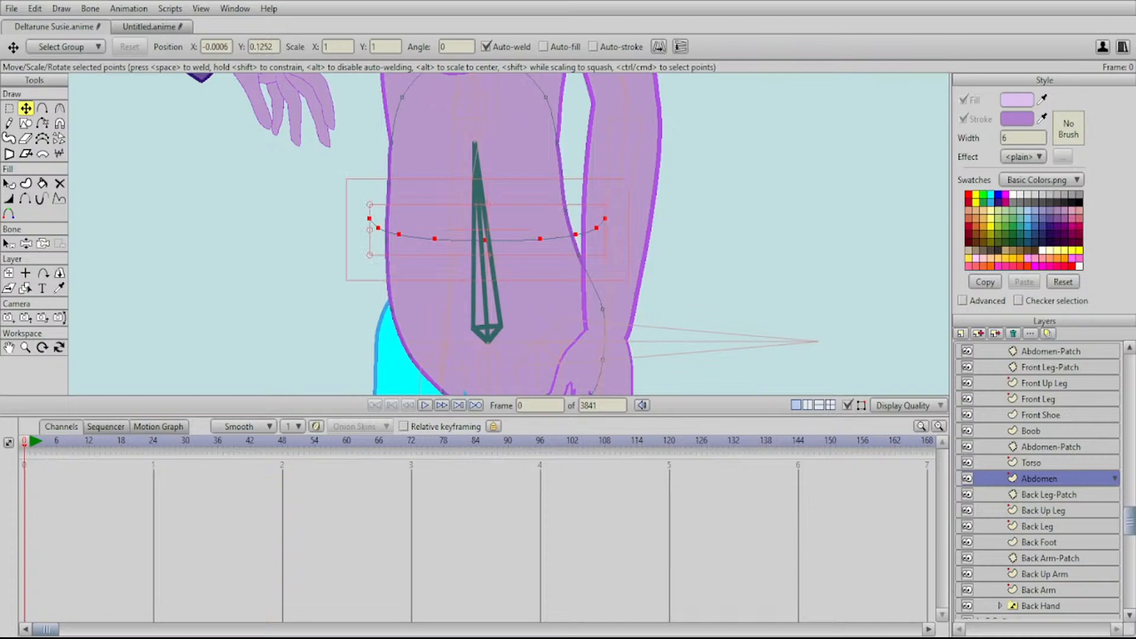
# Hide the Abdomen-Patch covering the front upper leg, and lower and narrow the pasted waistline curve to fit the waist's width
pyautogui.click(967, 351)
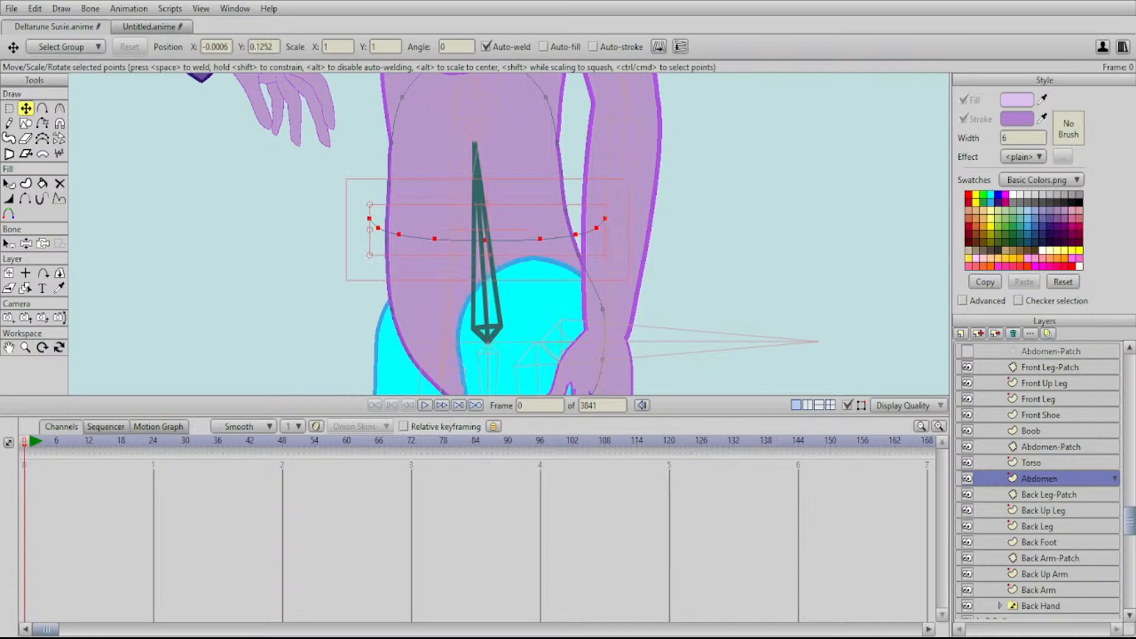
pyautogui.moveTo(487, 230); pyautogui.dragTo(508, 251)
pyautogui.scroll(2, 509, 236)
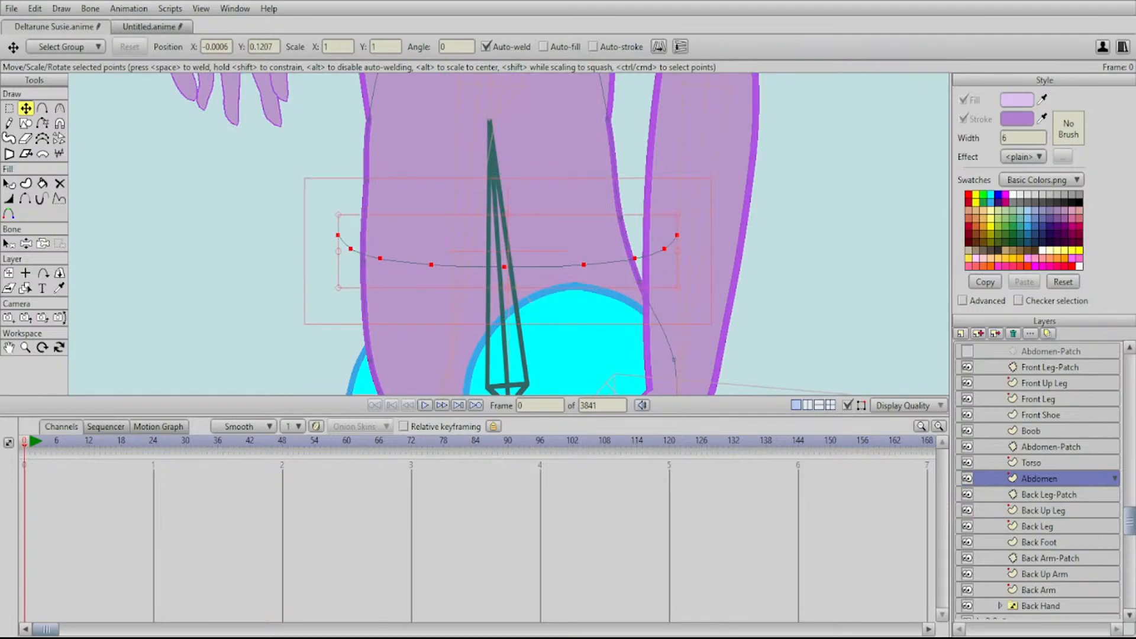
pyautogui.moveTo(677, 250); pyautogui.dragTo(625, 251)
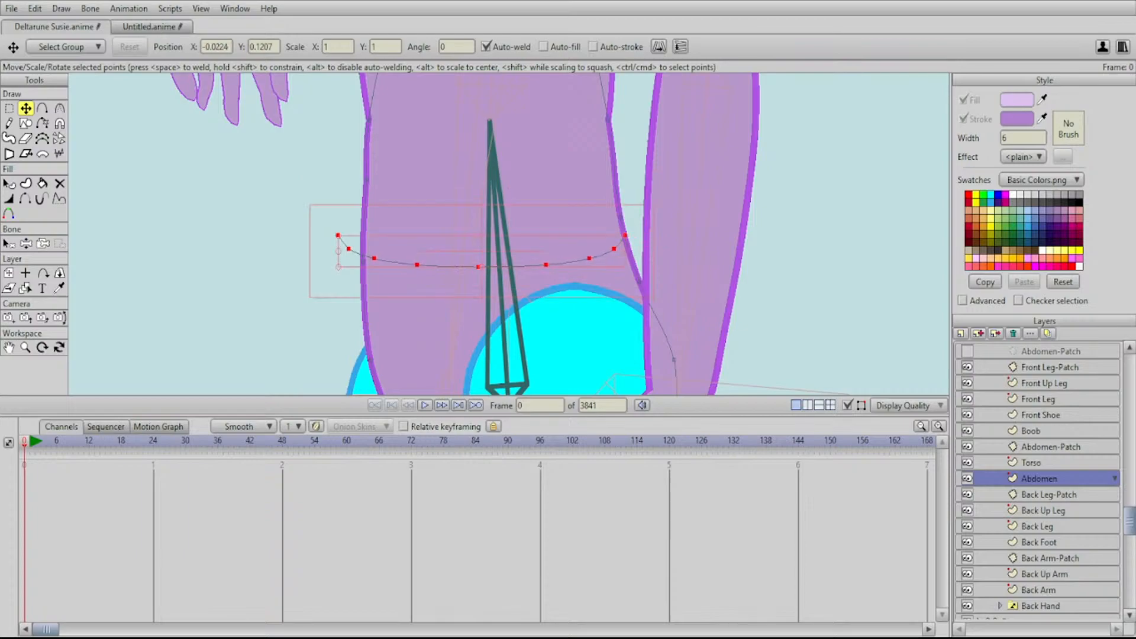
pyautogui.moveTo(309, 250); pyautogui.dragTo(336, 251)
pyautogui.press('Return')
# Weld both ends of the waistline curve to the abdomen outline and raise the outline point just above its right end
pyautogui.click(362, 236)
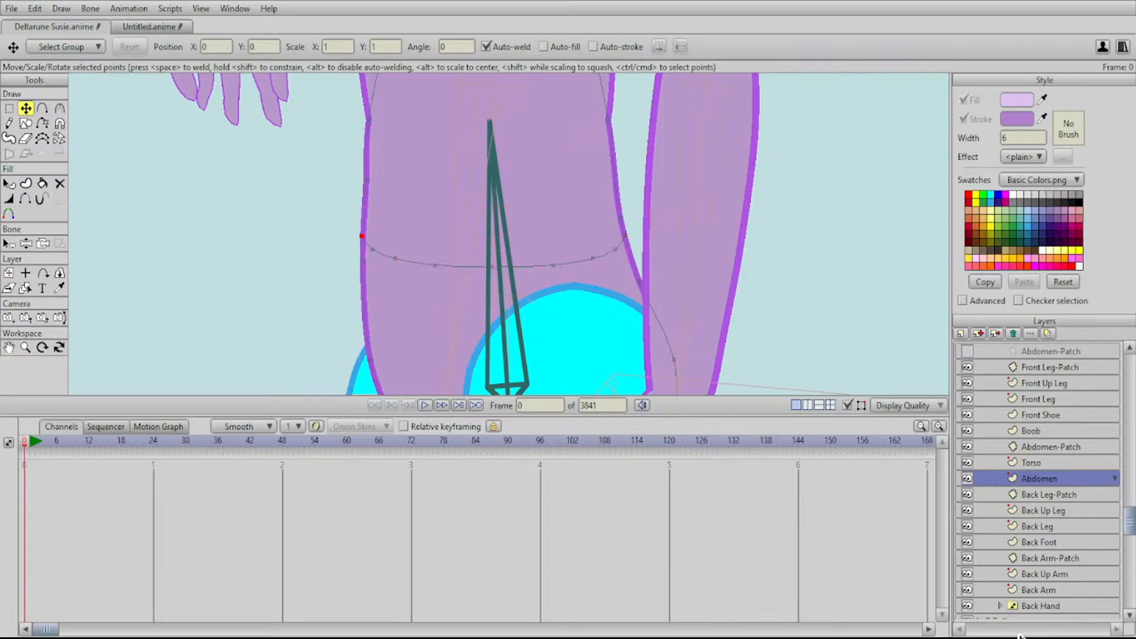
pyautogui.moveTo(351, 206); pyautogui.dragTo(387, 219)
pyautogui.scroll(4, 386, 219)
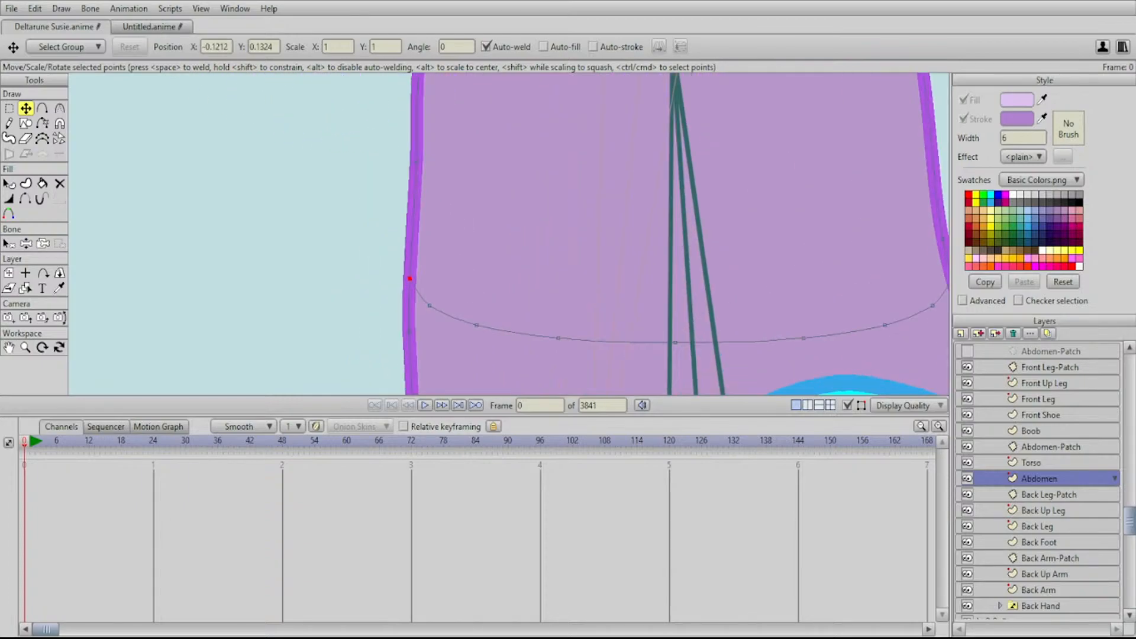
pyautogui.moveTo(409, 278); pyautogui.dragTo(401, 274)
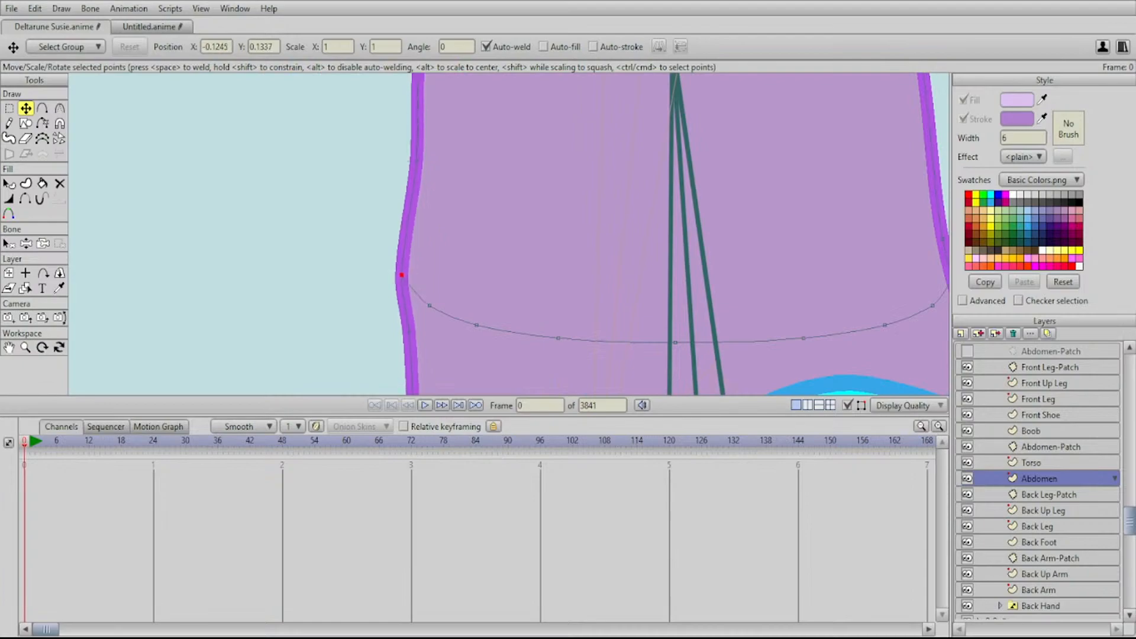
pyautogui.hotkey('ctrl', 'z')
pyautogui.moveTo(592, 260); pyautogui.dragTo(416, 277)
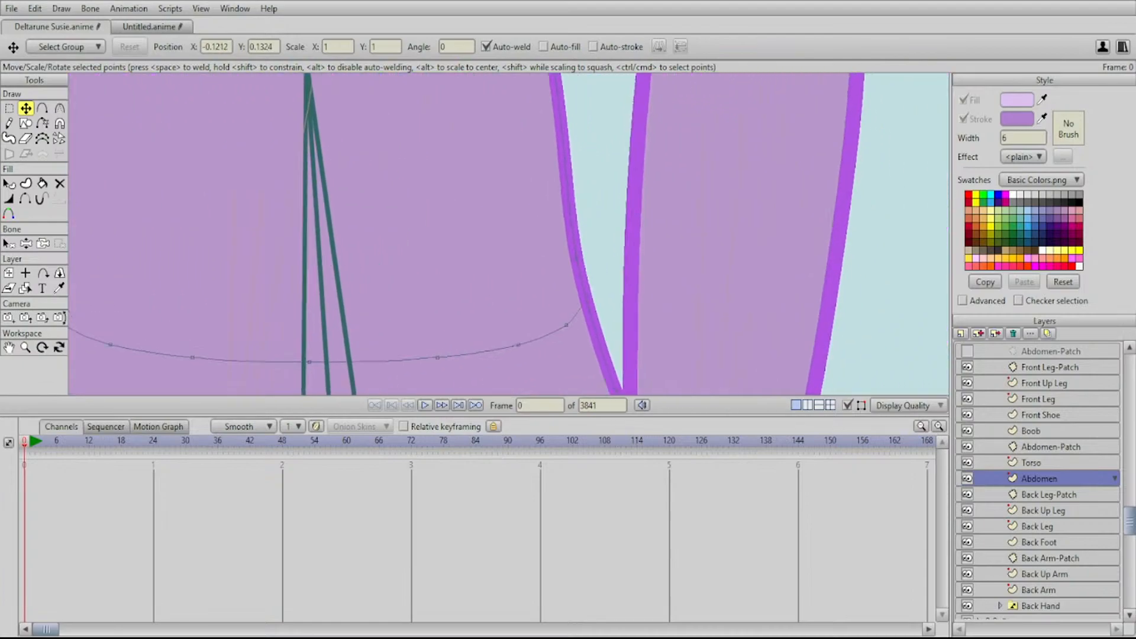
pyautogui.moveTo(586, 298); pyautogui.dragTo(585, 298)
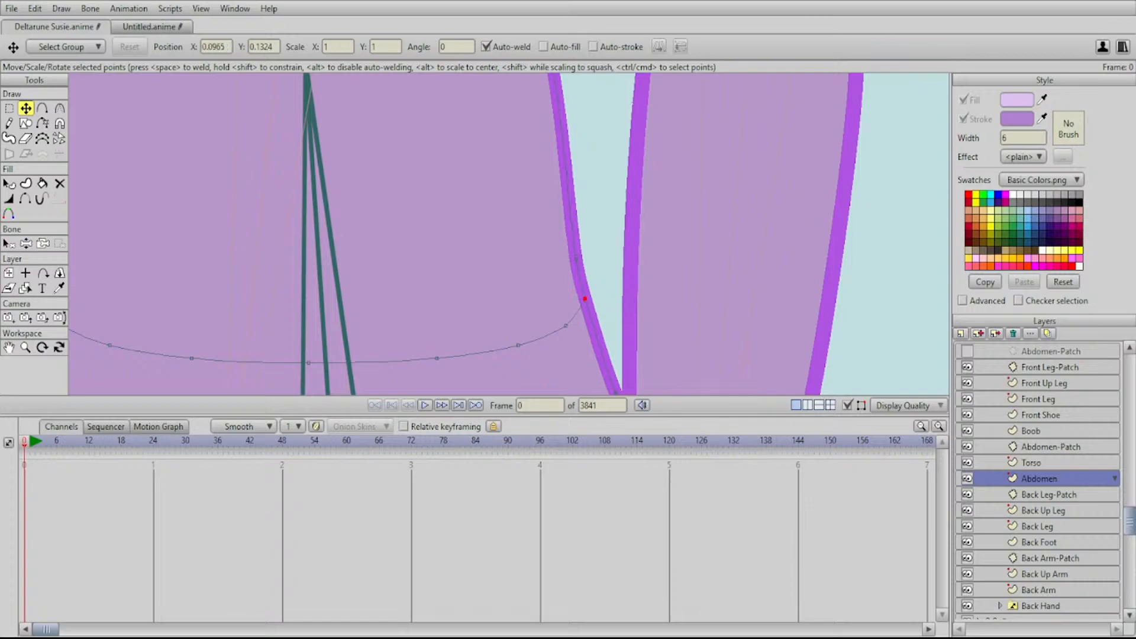
pyautogui.moveTo(577, 260); pyautogui.dragTo(624, 211)
pyautogui.scroll(-3, 575, 247)
pyautogui.scroll(-4, 575, 247)
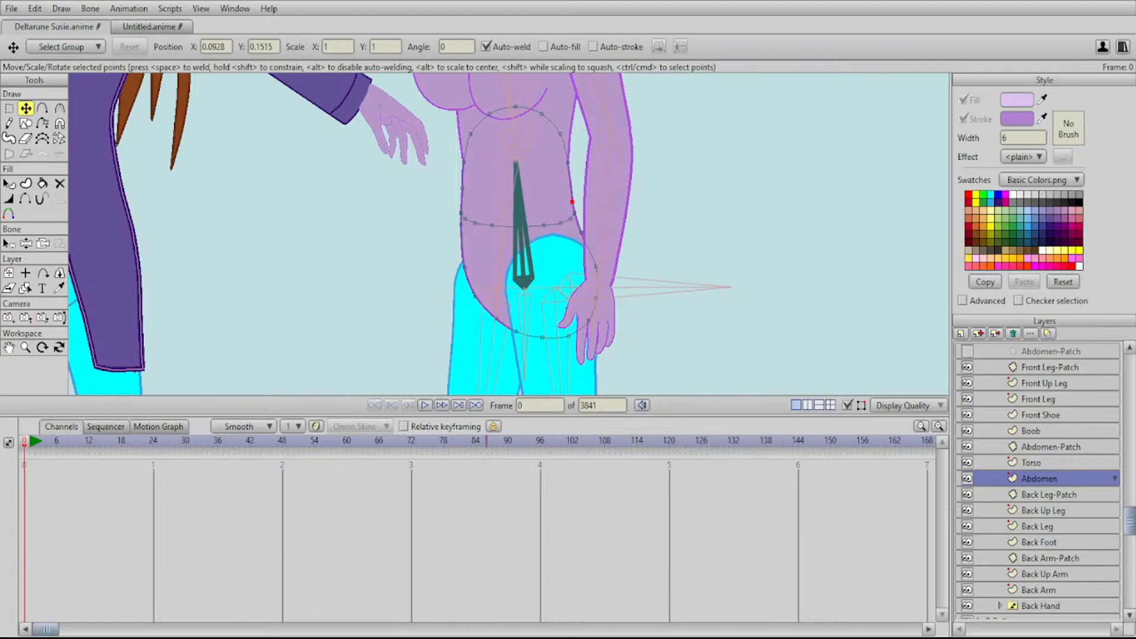
# Recolour the Abdomen below the waistline curve with the cyan fill and blue stroke sampled from the front upper leg
pyautogui.moveTo(520, 237); pyautogui.dragTo(643, 194)
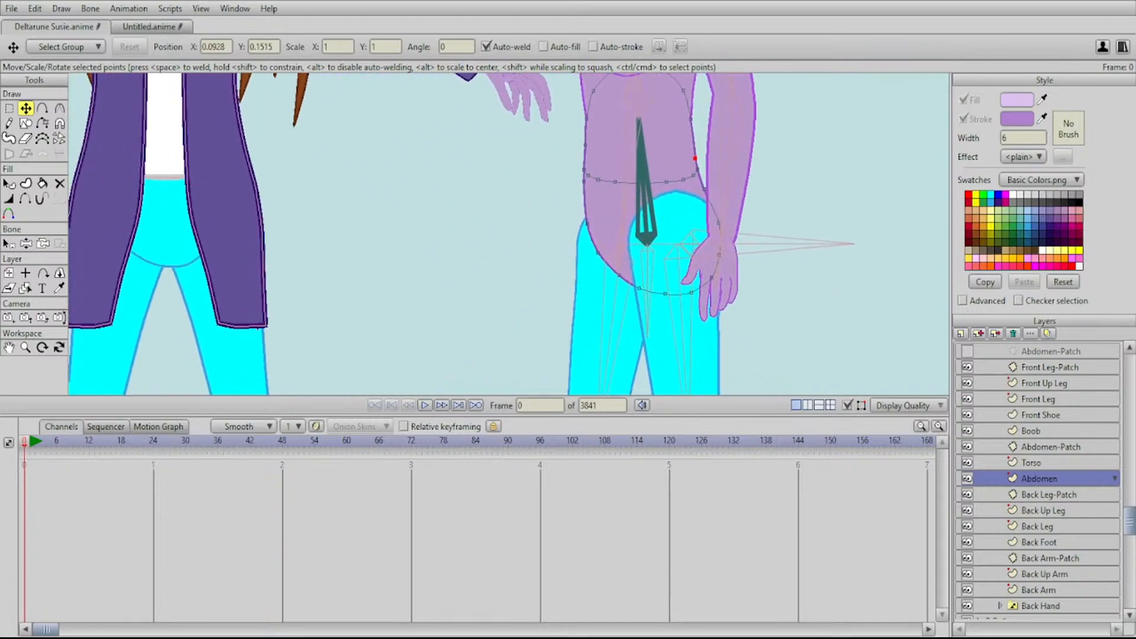
pyautogui.press('i')
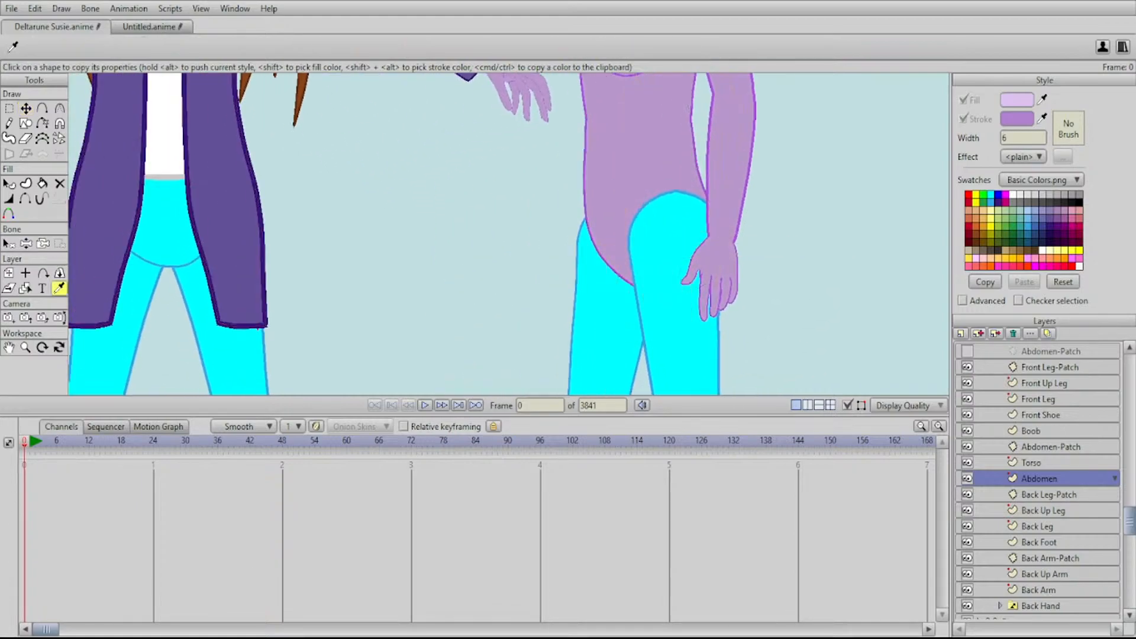
pyautogui.click(669, 252)
pyautogui.press('p')
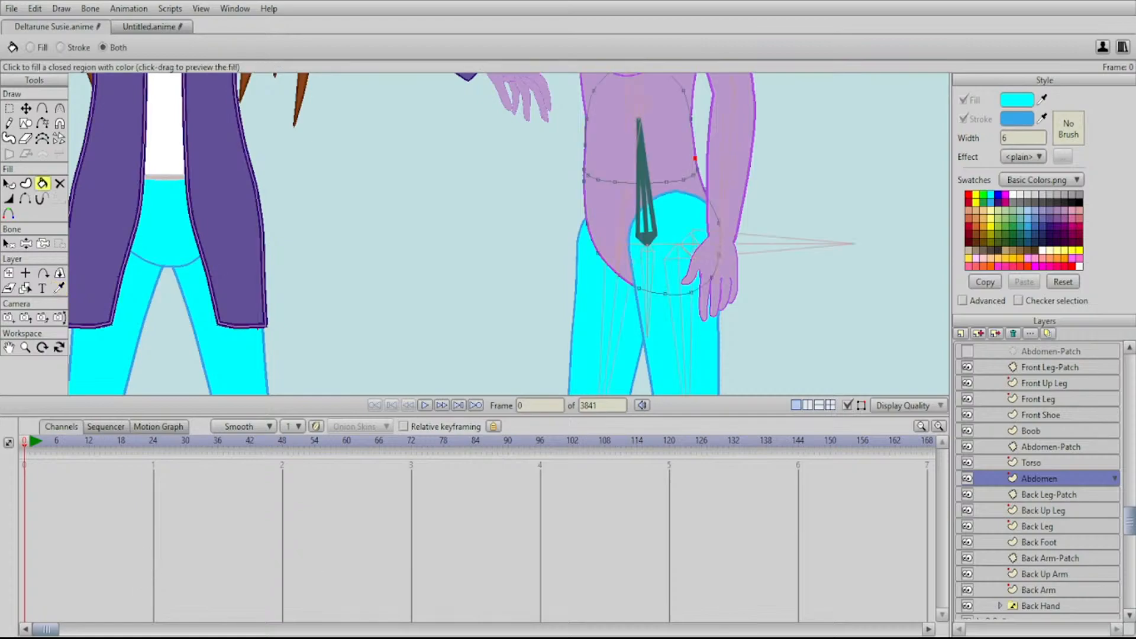
# Fill the lower abdomen of the 45 Front body with the cyan fill and blue stroke to extend the pants
pyautogui.click(628, 228)
pyautogui.moveTo(628, 227); pyautogui.dragTo(565, 318)
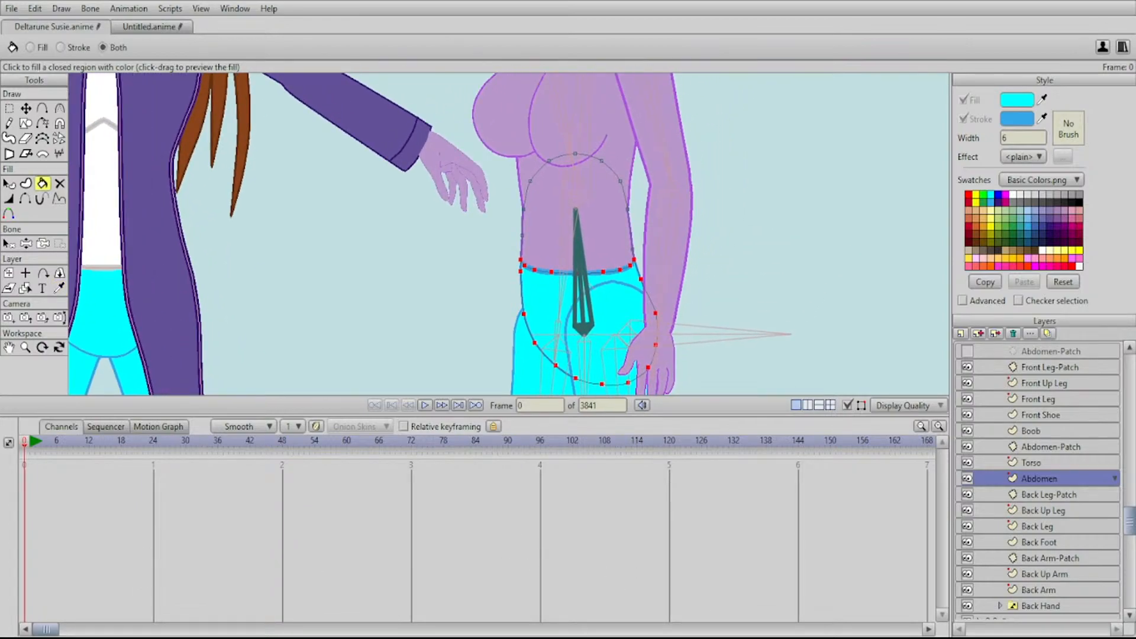
# Delete the upper abdomen shape and refill that region with the purple skin style sampled from the torso
pyautogui.click(59, 288)
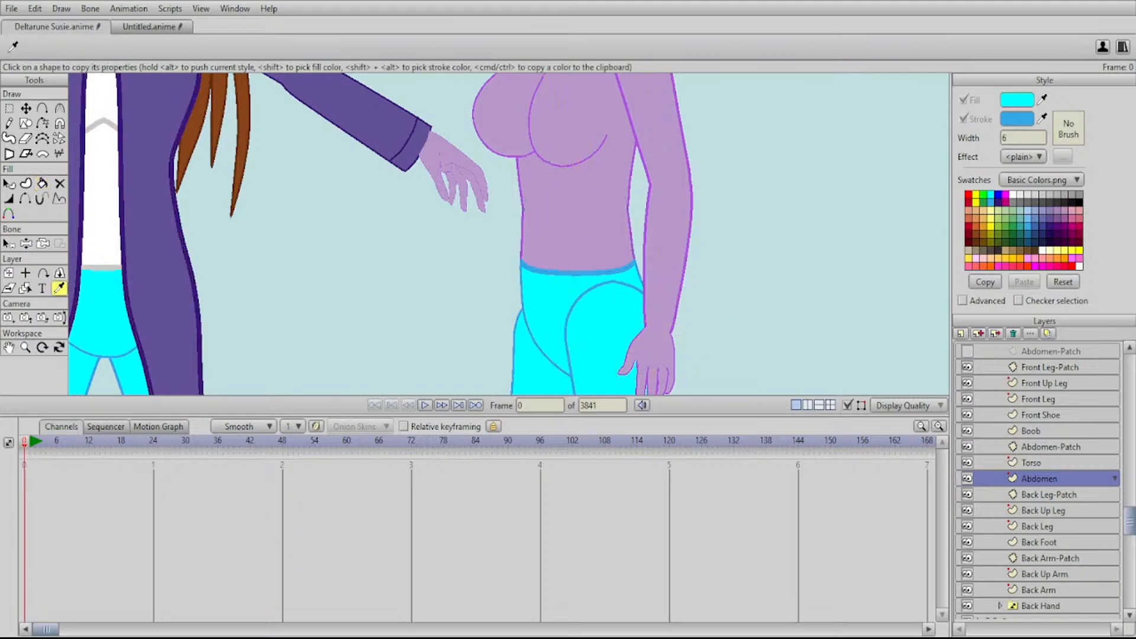
pyautogui.click(576, 228)
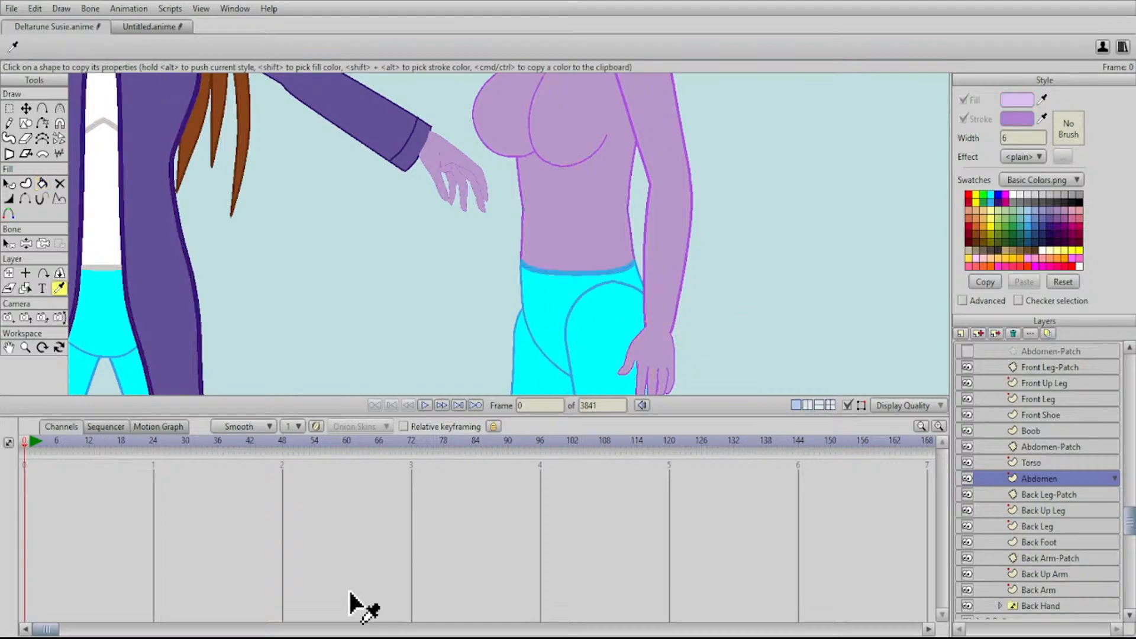
pyautogui.click(60, 184)
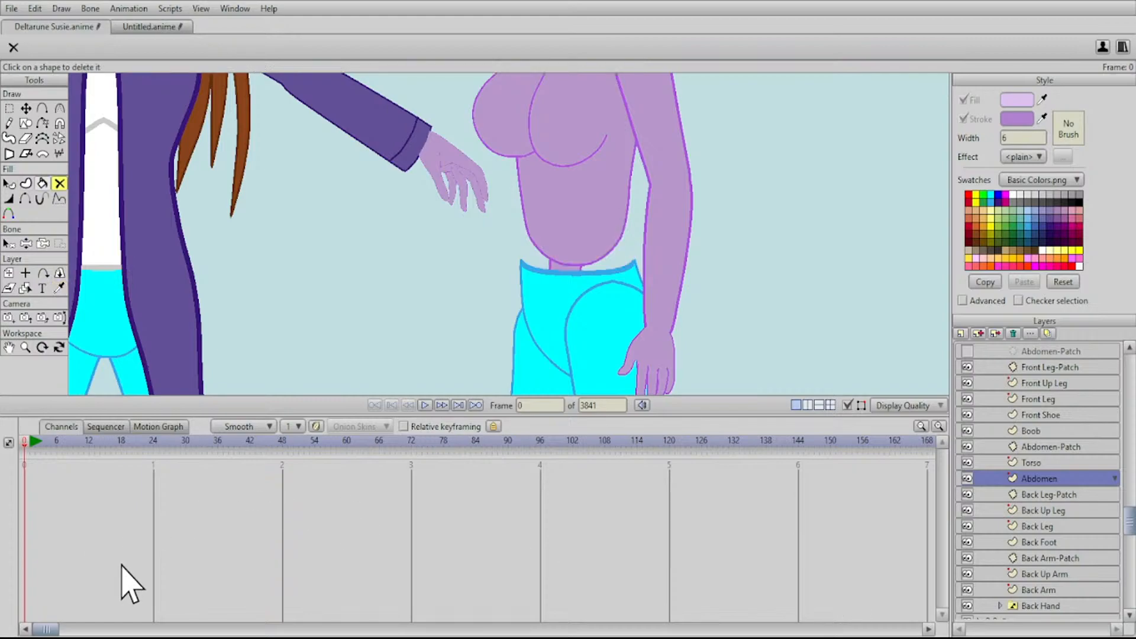
pyautogui.press('f')
pyautogui.click(566, 226)
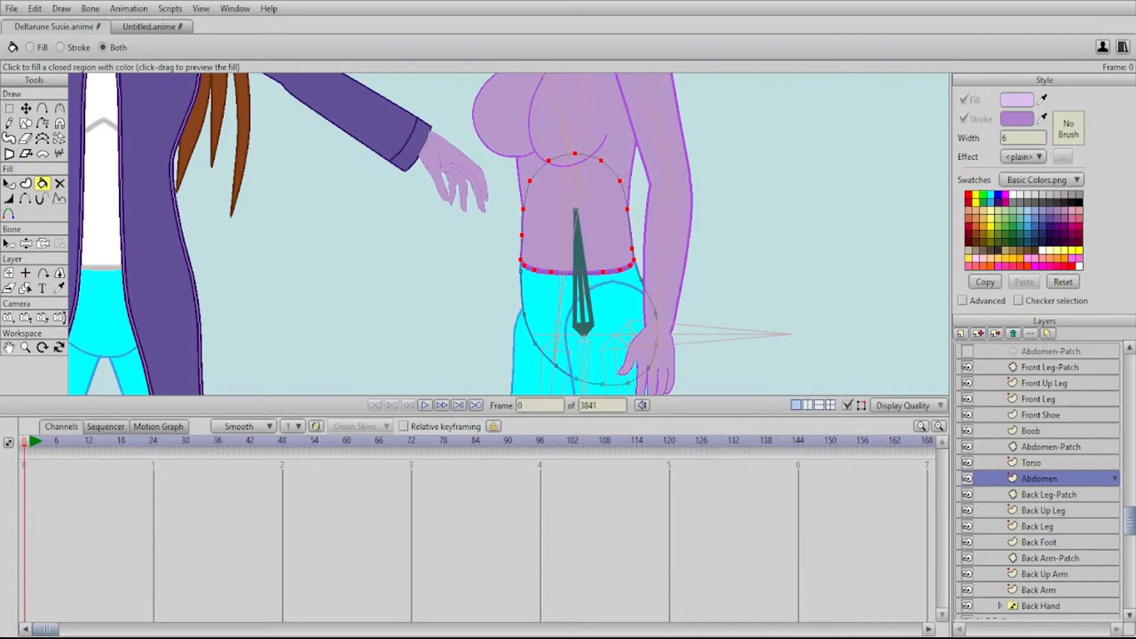
# Lower the upper abdomen skin shape behind the cyan pants shape
pyautogui.press('q')
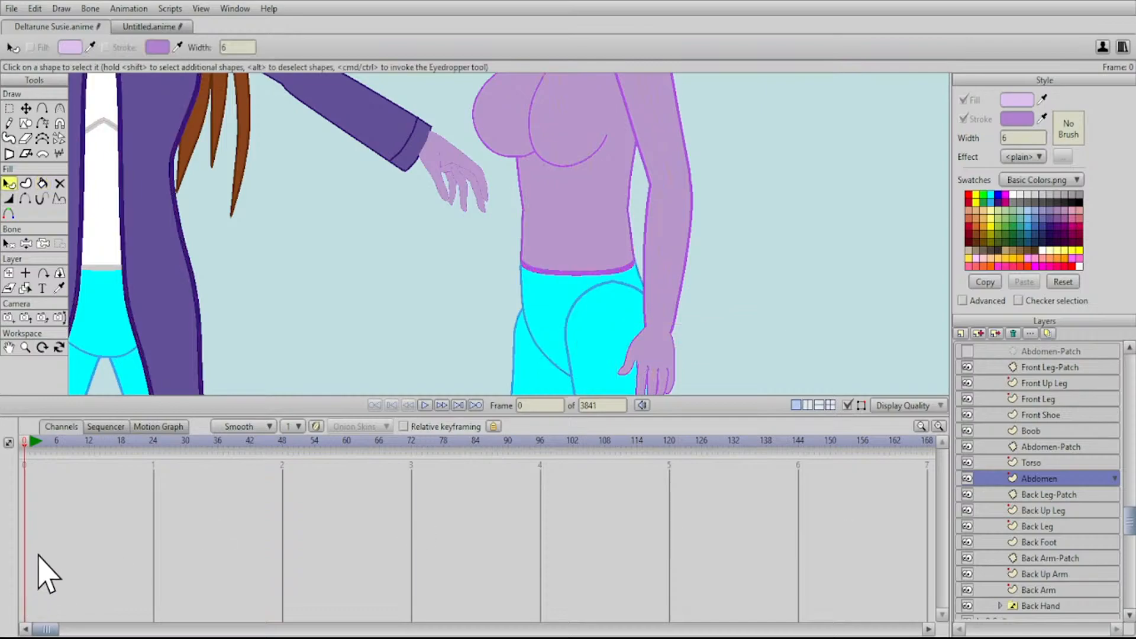
pyautogui.click(575, 221)
pyautogui.press('Down')
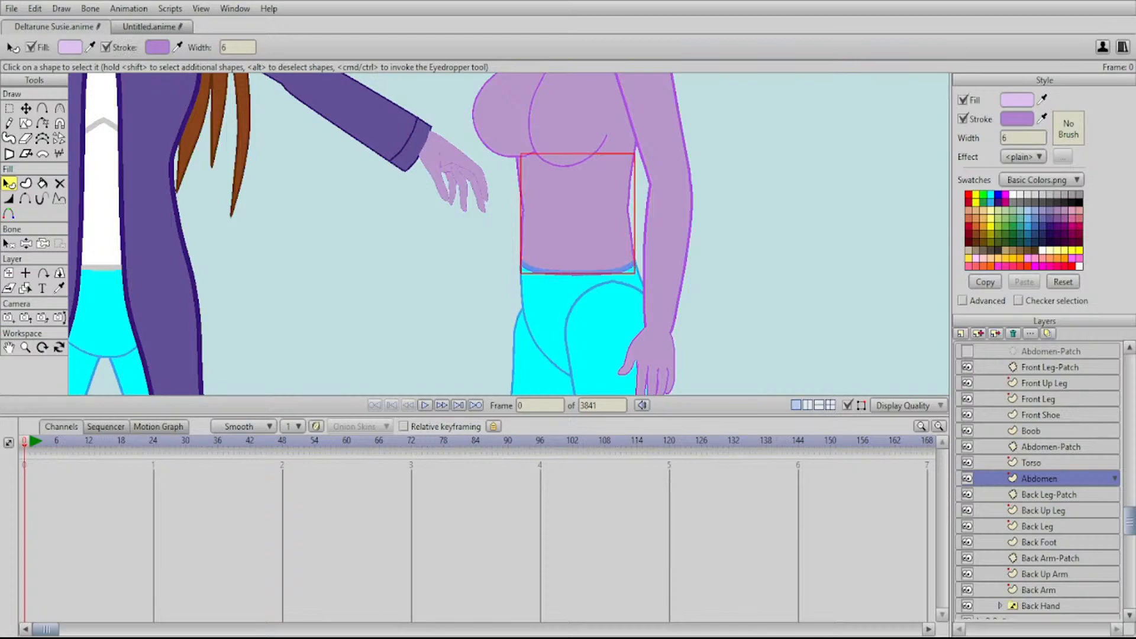
pyautogui.press('Return')
# Make the hidden Abdomen-Patch layer below Front Arm in the 45 Front group visible
pyautogui.moveTo(568, 237); pyautogui.dragTo(516, 294)
pyautogui.scroll(-3, 496, 276)
pyautogui.scroll(5, 1038, 482)
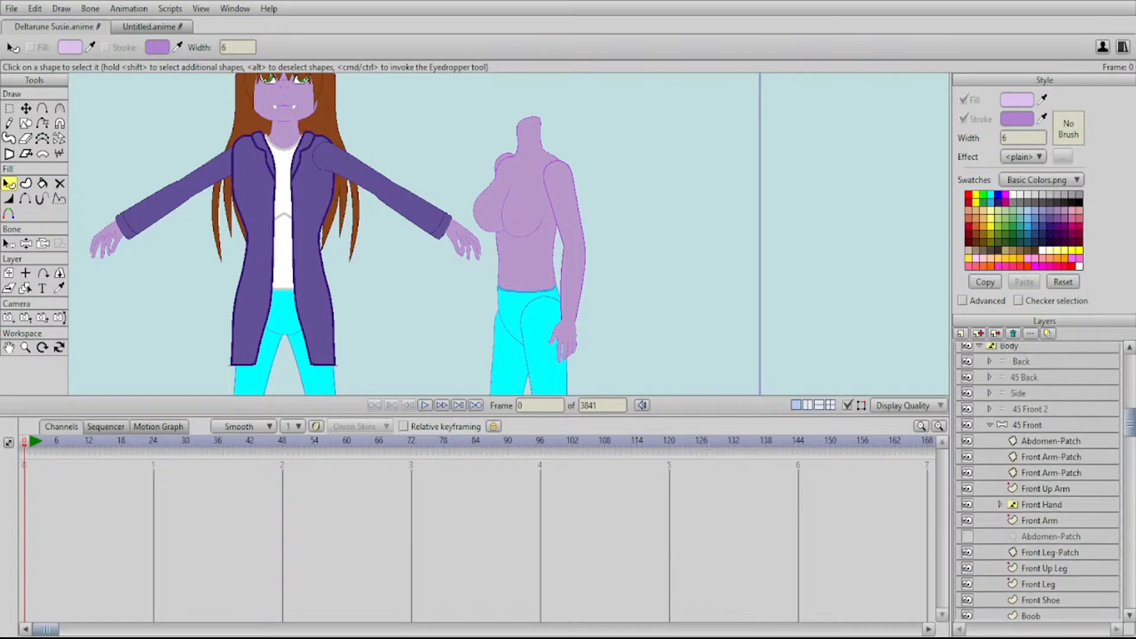
pyautogui.click(1030, 409)
pyautogui.scroll(-1, 1038, 482)
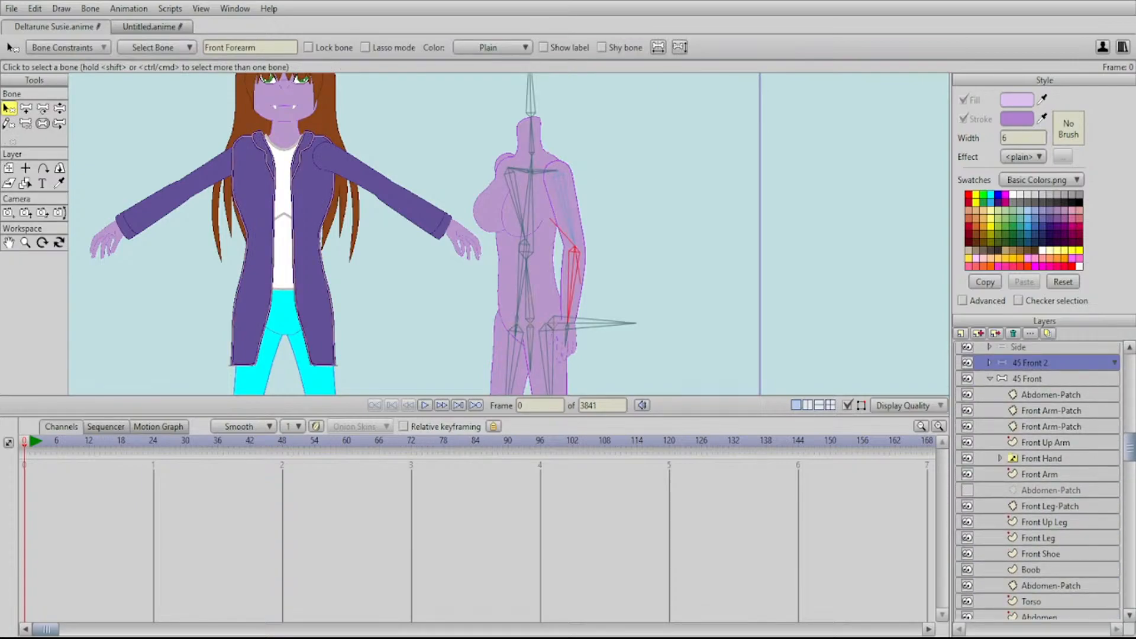
pyautogui.click(1041, 554)
pyautogui.moveTo(532, 237)
pyautogui.mouseDown()
pyautogui.moveTo(566, 234)
pyautogui.moveTo(526, 240)
pyautogui.mouseUp()
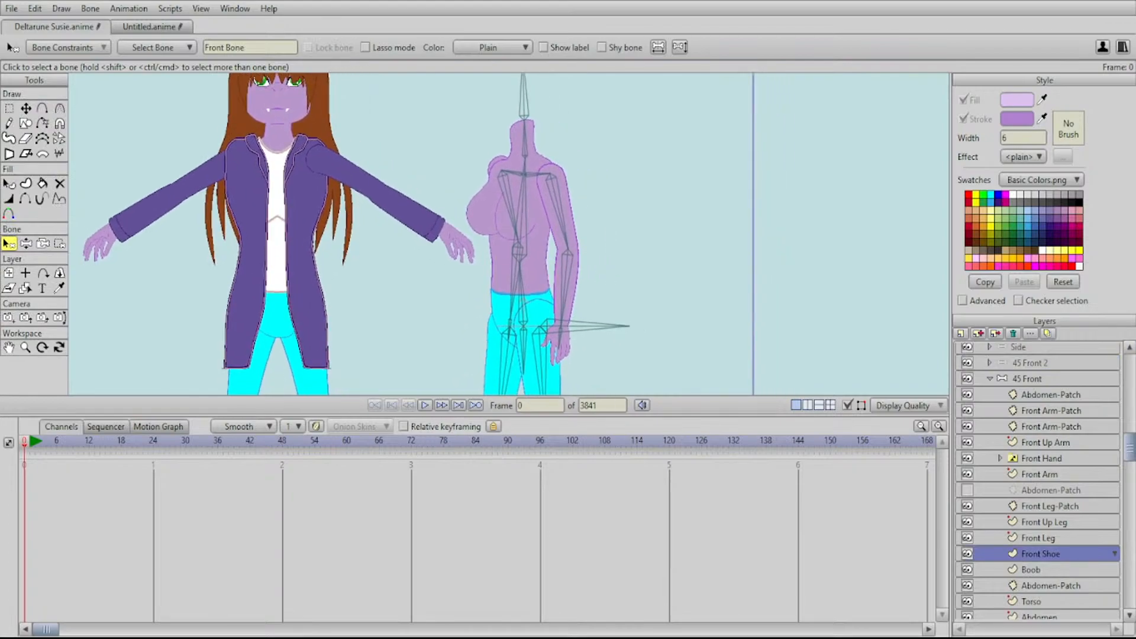
pyautogui.click(1031, 570)
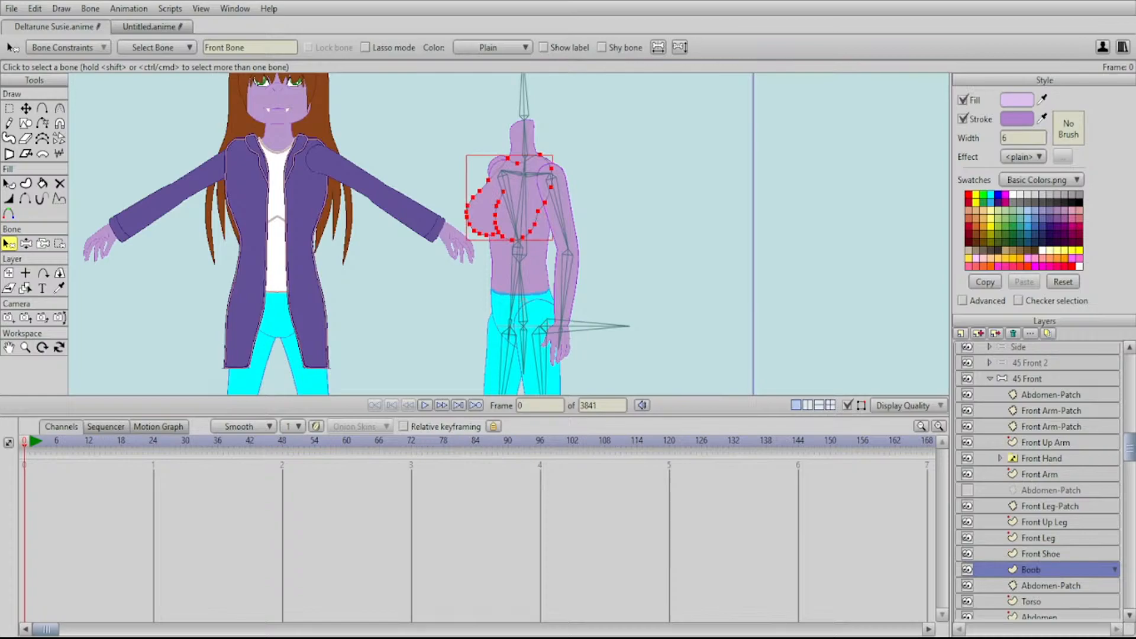
pyautogui.click(1050, 491)
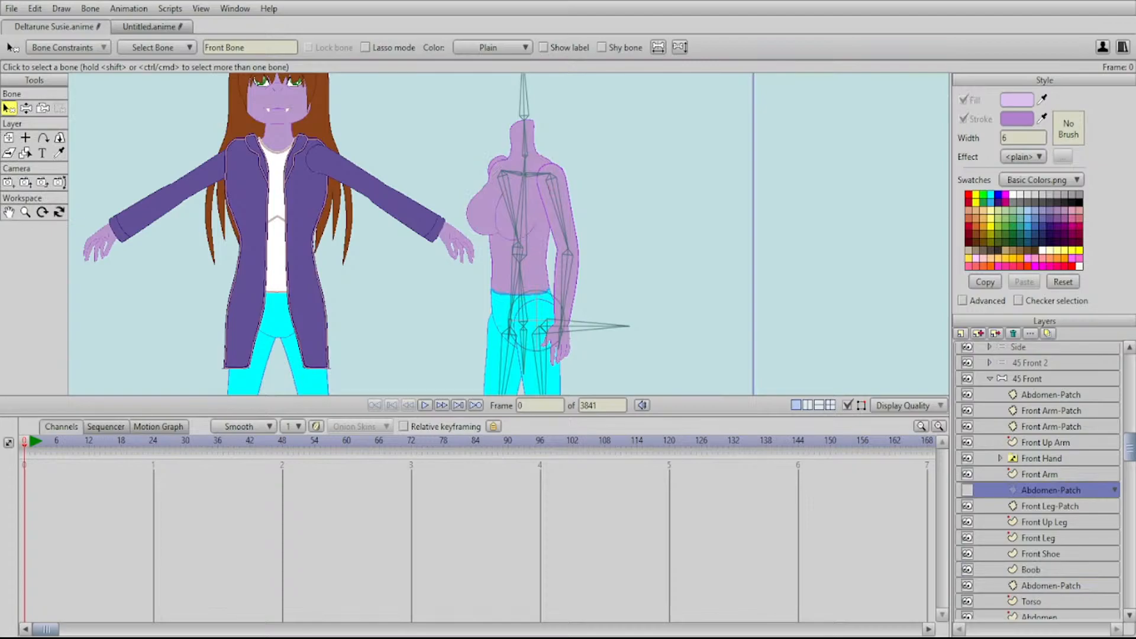
pyautogui.click(967, 490)
pyautogui.moveTo(536, 308); pyautogui.dragTo(480, 244)
pyautogui.scroll(4, 480, 244)
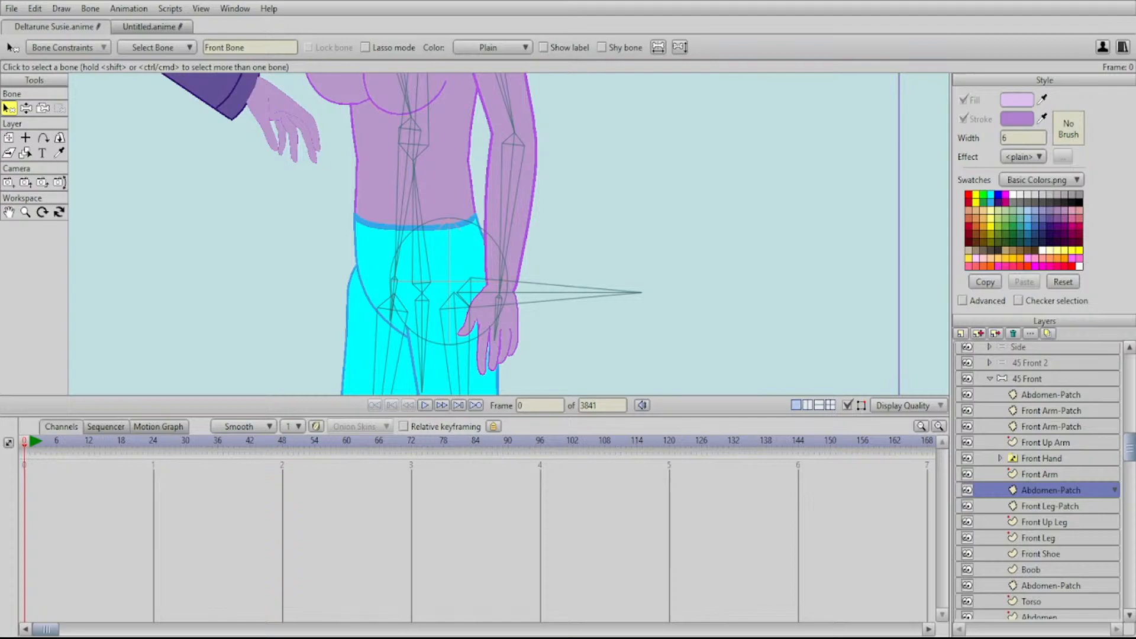
pyautogui.moveTo(480, 243); pyautogui.dragTo(560, 211)
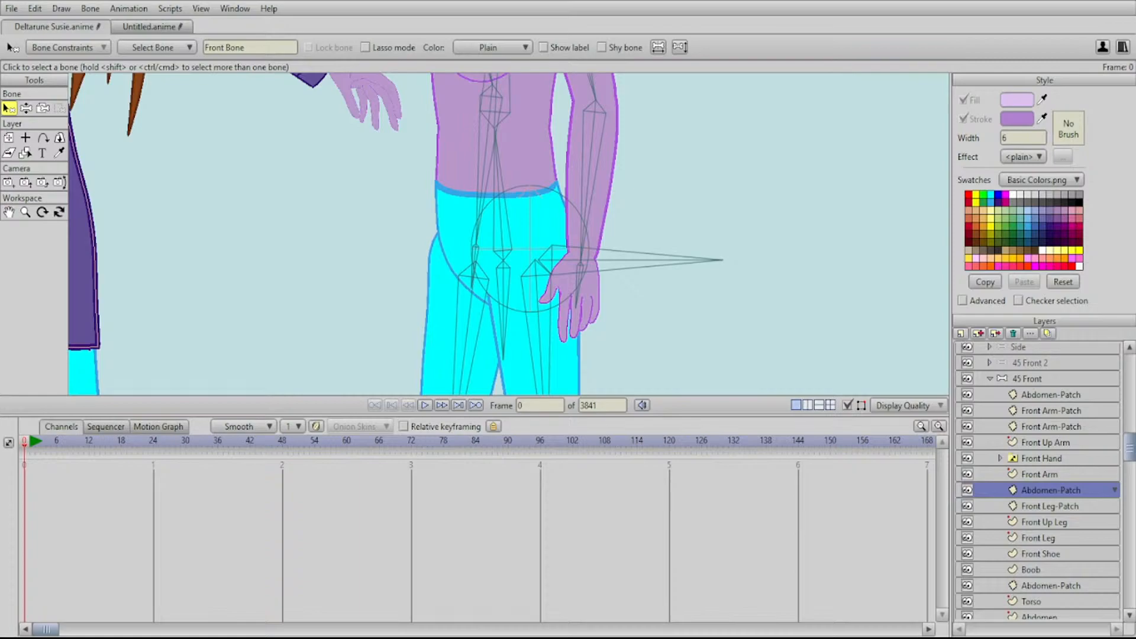
# Add a new vector layer above that Abdomen-Patch and hide the front arm, hand and patch layers above it
pyautogui.hotkey('ctrl', 'shift', 'v')
pyautogui.moveTo(509, 236); pyautogui.dragTo(492, 317)
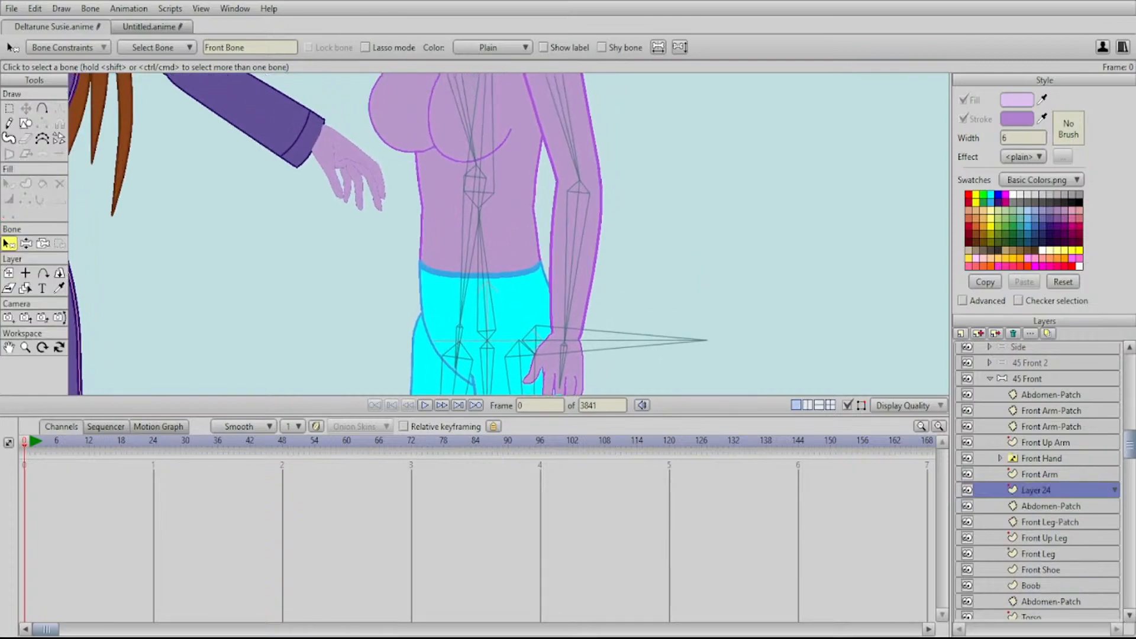
pyautogui.press('a')
pyautogui.moveTo(509, 236); pyautogui.dragTo(501, 312)
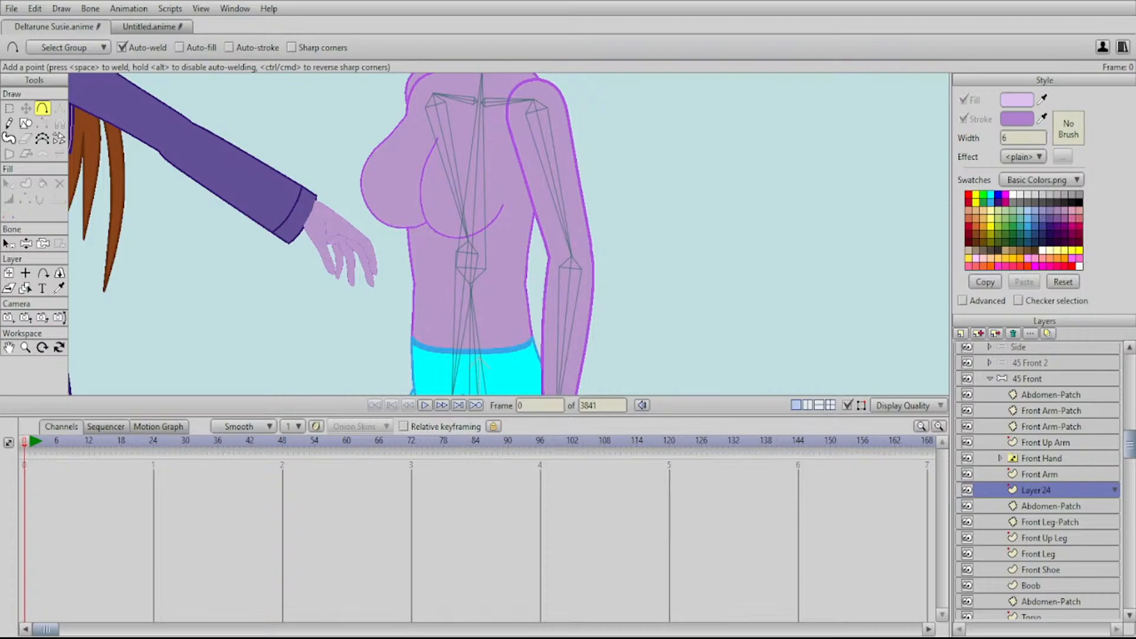
pyautogui.moveTo(967, 474); pyautogui.dragTo(966, 394)
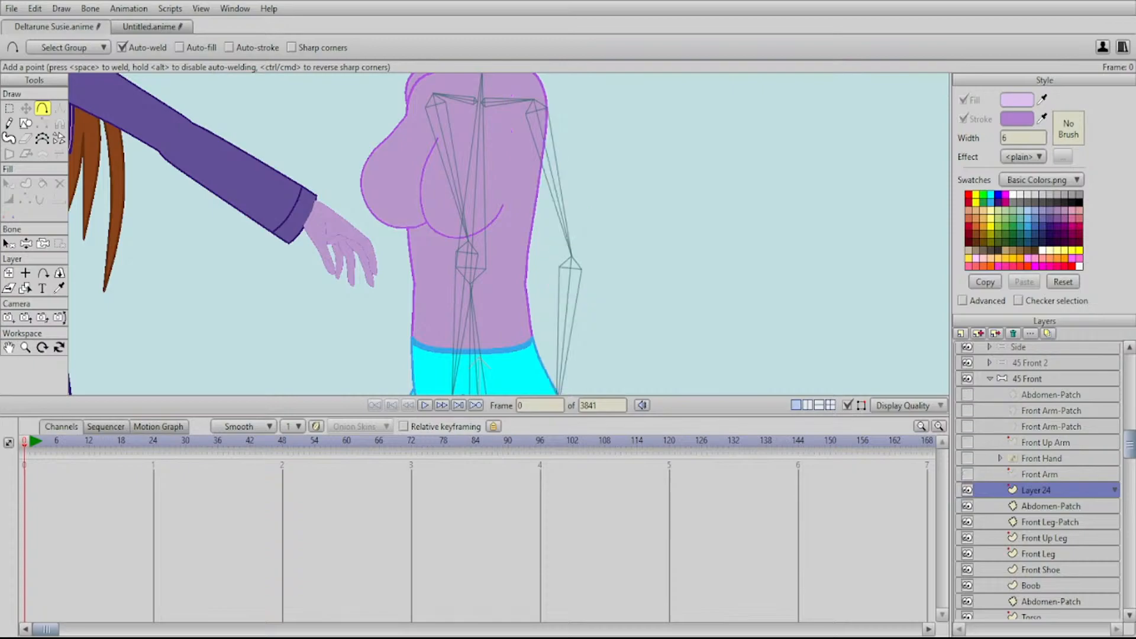
# On the new layer, draw the shirt's fold line curving beneath the bust with added points
pyautogui.moveTo(484, 323); pyautogui.dragTo(552, 315)
pyautogui.scroll(5, 512, 260)
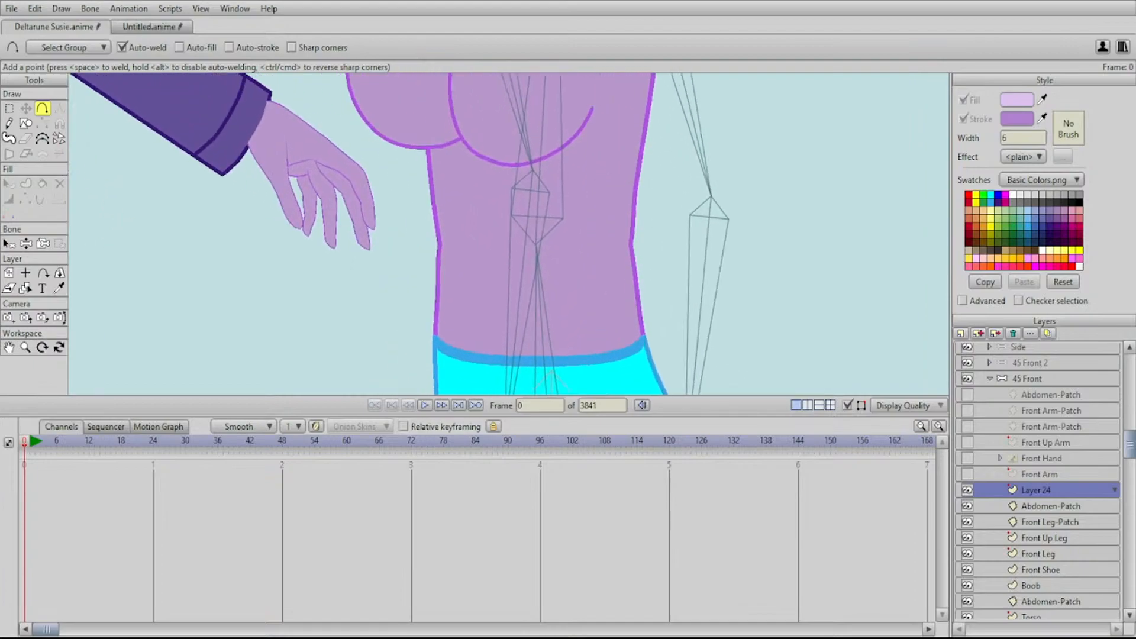
pyautogui.click(497, 173)
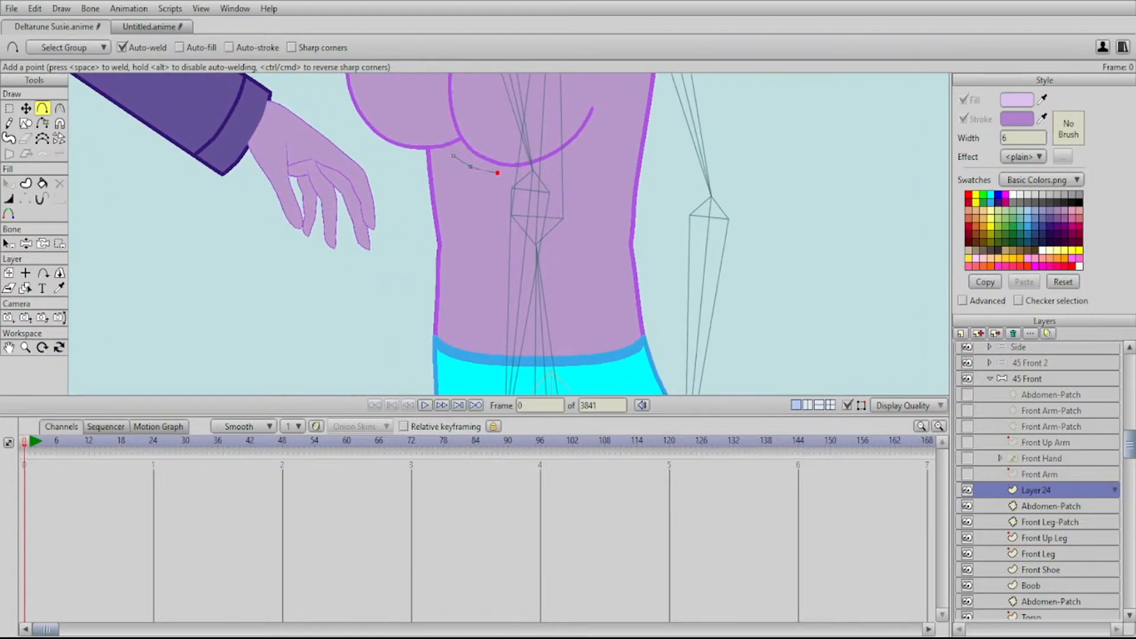
pyautogui.click(538, 168)
pyautogui.click(563, 162)
pyautogui.moveTo(563, 161); pyautogui.dragTo(596, 109)
pyautogui.click(526, 155)
# Extend the shirt outline around the chest, neckline and shoulder and down the back of the torso
pyautogui.moveTo(525, 154)
pyautogui.mouseDown()
pyautogui.moveTo(506, 159)
pyautogui.moveTo(458, 141)
pyautogui.moveTo(382, 144)
pyautogui.moveTo(432, 220)
pyautogui.moveTo(389, 173)
pyautogui.moveTo(405, 218)
pyautogui.moveTo(399, 155)
pyautogui.mouseUp()
pyautogui.moveTo(400, 155); pyautogui.dragTo(435, 162)
pyautogui.moveTo(435, 161); pyautogui.dragTo(456, 171)
pyautogui.moveTo(456, 171); pyautogui.dragTo(564, 209)
pyautogui.moveTo(570, 201); pyautogui.dragTo(647, 195)
pyautogui.moveTo(648, 195); pyautogui.dragTo(625, 299)
pyautogui.moveTo(626, 299)
pyautogui.mouseDown()
pyautogui.moveTo(637, 229)
pyautogui.moveTo(635, 304)
pyautogui.mouseUp()
pyautogui.moveTo(635, 305); pyautogui.dragTo(618, 221)
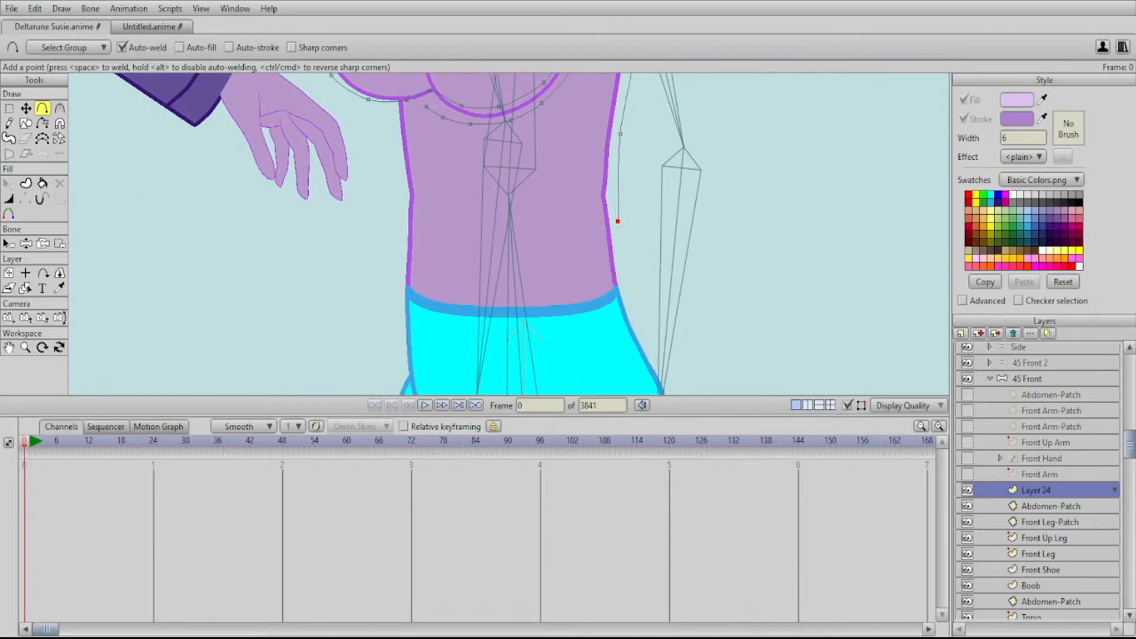
# Complete the shirt outline along the hem over the waistband and up the belly to the bust
pyautogui.moveTo(618, 221); pyautogui.dragTo(448, 289)
pyautogui.moveTo(449, 289); pyautogui.dragTo(514, 297)
pyautogui.moveTo(514, 296); pyautogui.dragTo(525, 233)
pyautogui.scroll(5, 549, 221)
pyautogui.moveTo(617, 244); pyautogui.dragTo(529, 258)
pyautogui.scroll(-6, 509, 233)
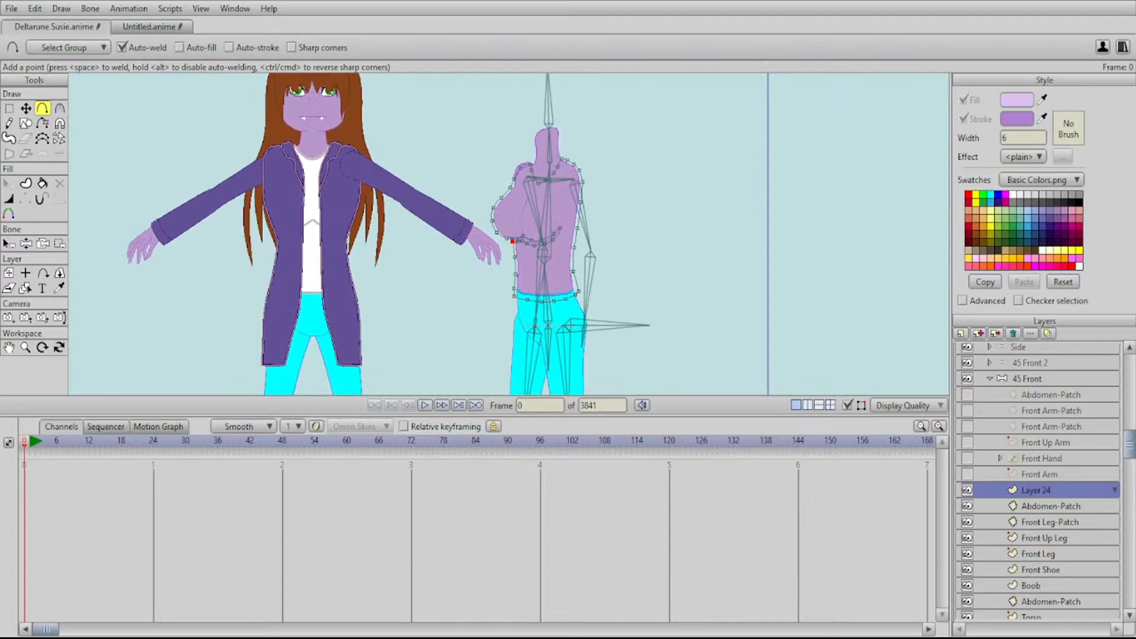
pyautogui.moveTo(572, 271); pyautogui.dragTo(569, 276)
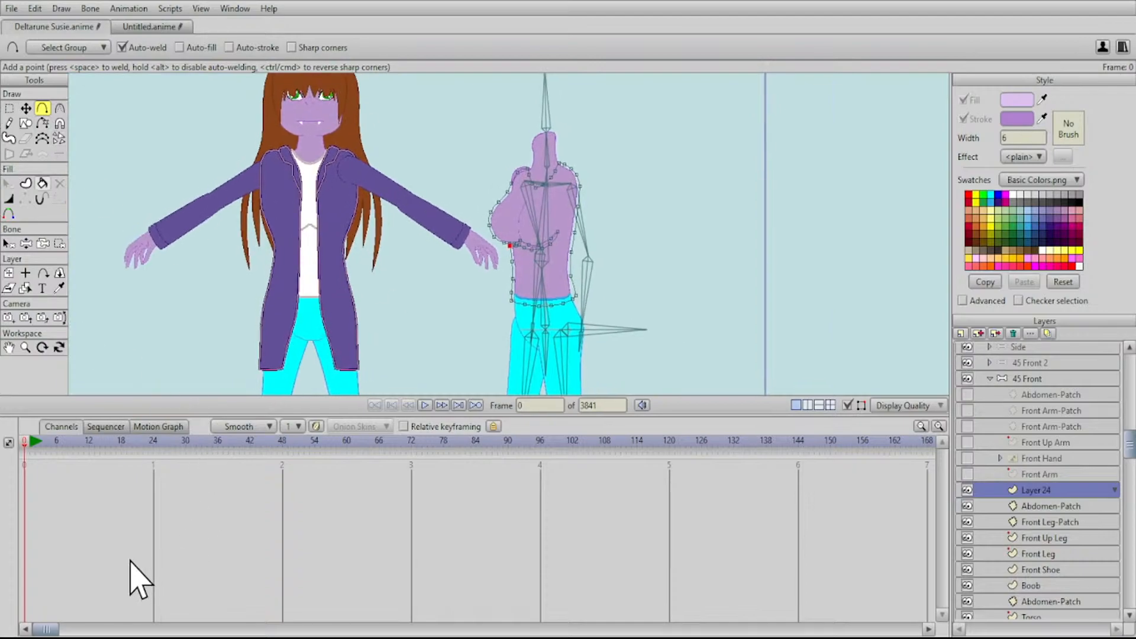
# Copy the white fill and light grey stroke from the front-view character's shirt for the Paint Bucket
pyautogui.click(60, 288)
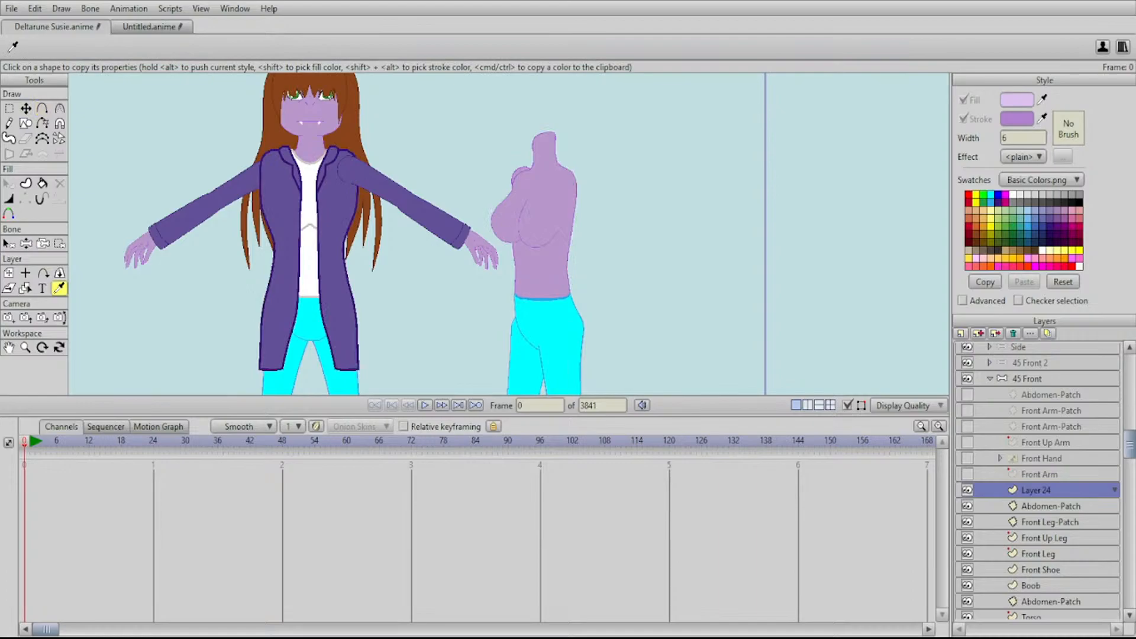
pyautogui.click(309, 204)
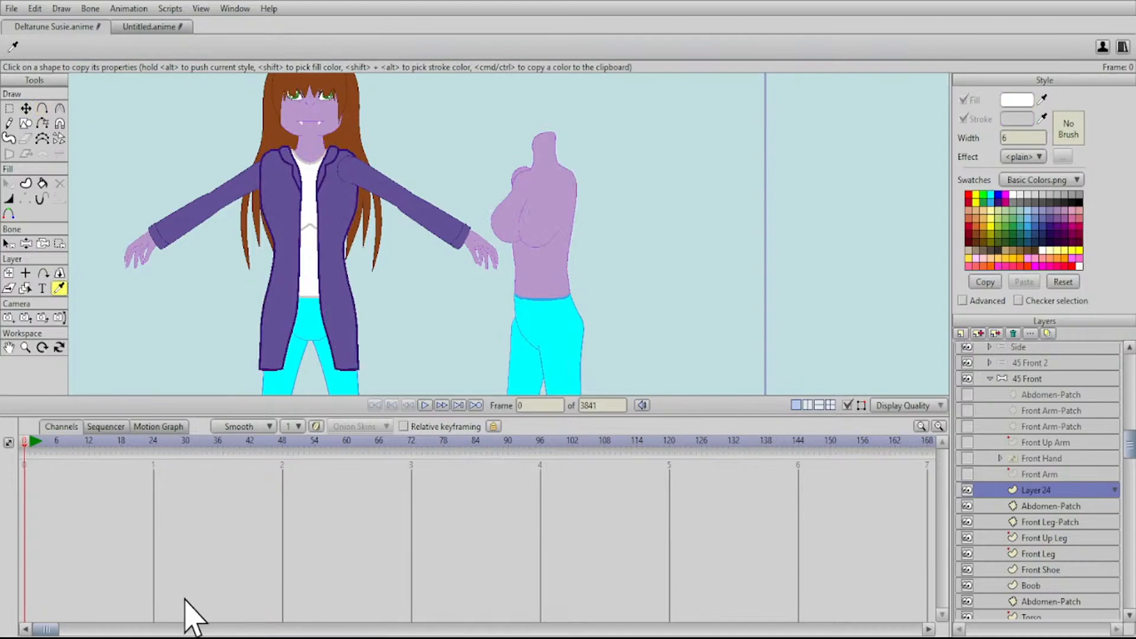
pyautogui.click(42, 183)
# Try to fill the new shirt outline with the white and grey style, and undo the fill
pyautogui.scroll(3, 509, 235)
pyautogui.click(548, 228)
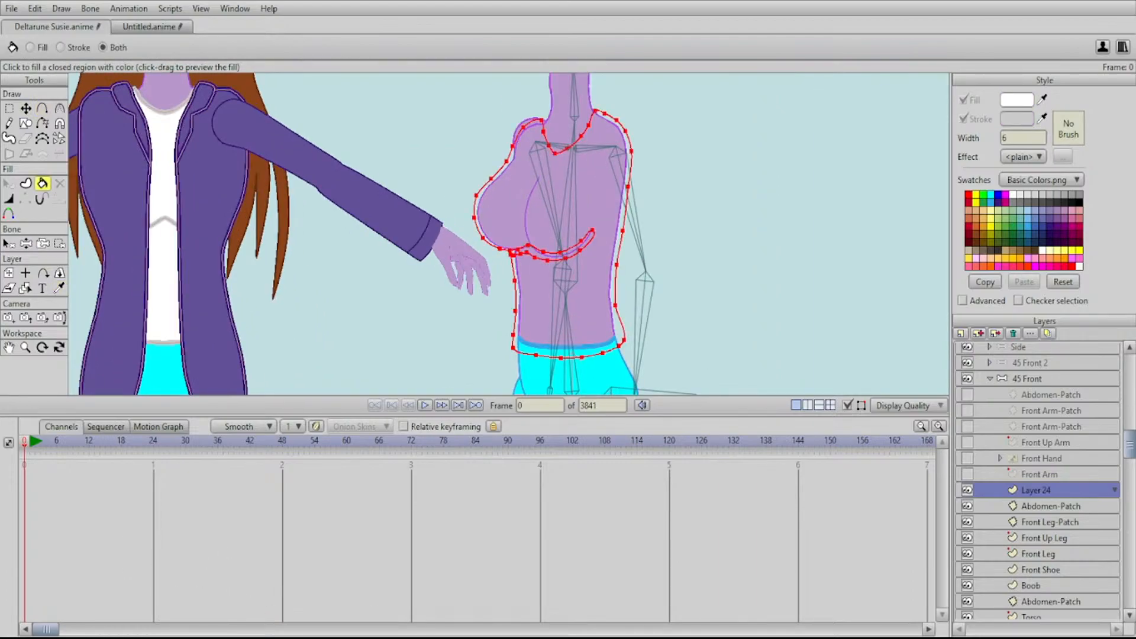
pyautogui.moveTo(548, 228); pyautogui.dragTo(481, 198)
pyautogui.scroll(4, 510, 235)
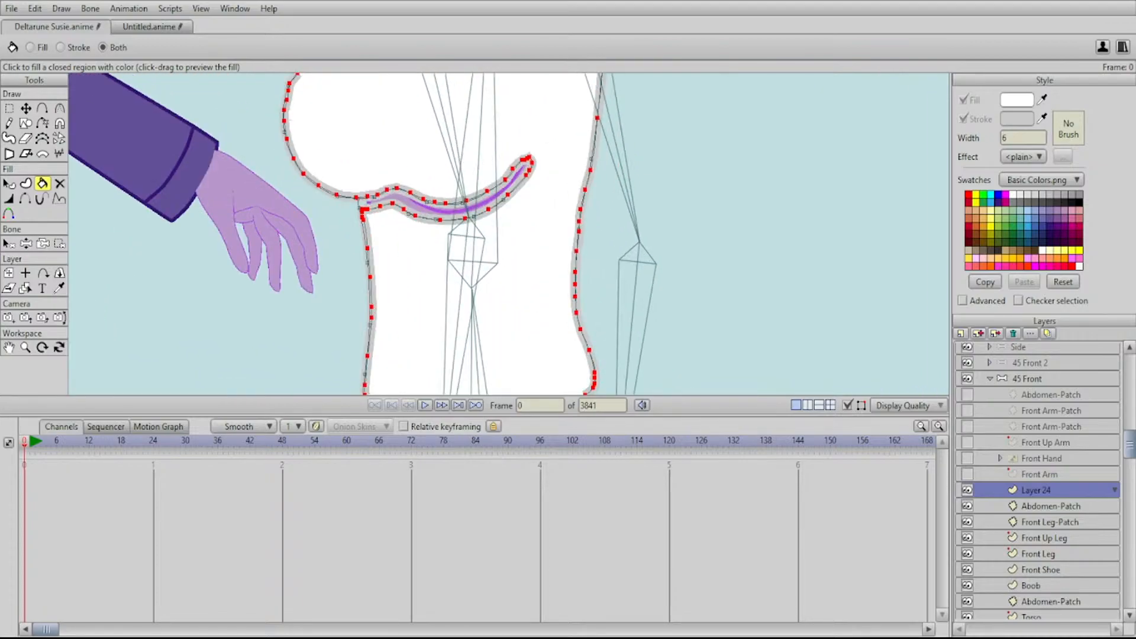
pyautogui.hotkey('ctrl', 'z')
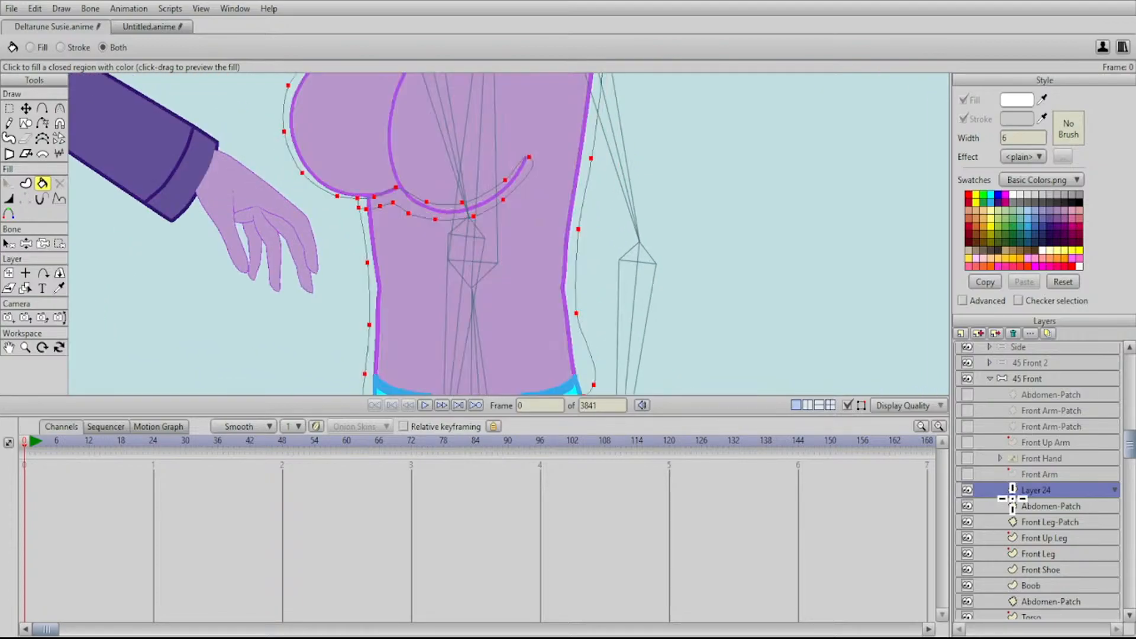
# Add a point on the short edge of the shirt outline at the front end of the under-bust fold
pyautogui.moveTo(414, 202); pyautogui.dragTo(510, 235)
pyautogui.scroll(5, 509, 235)
pyautogui.scroll(3, 509, 235)
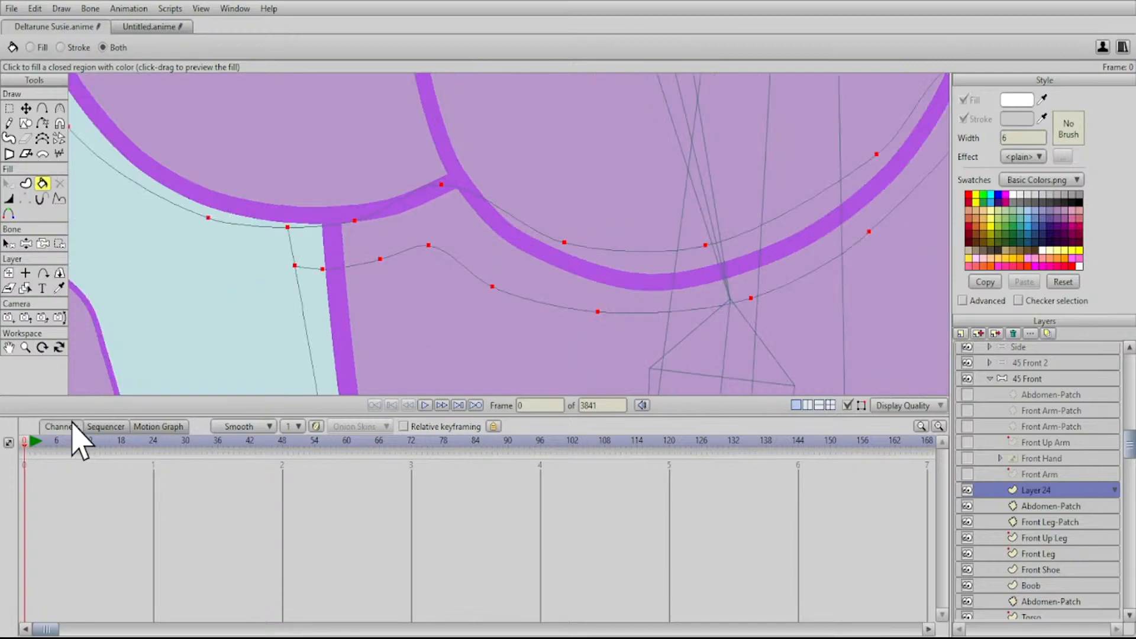
pyautogui.press('a')
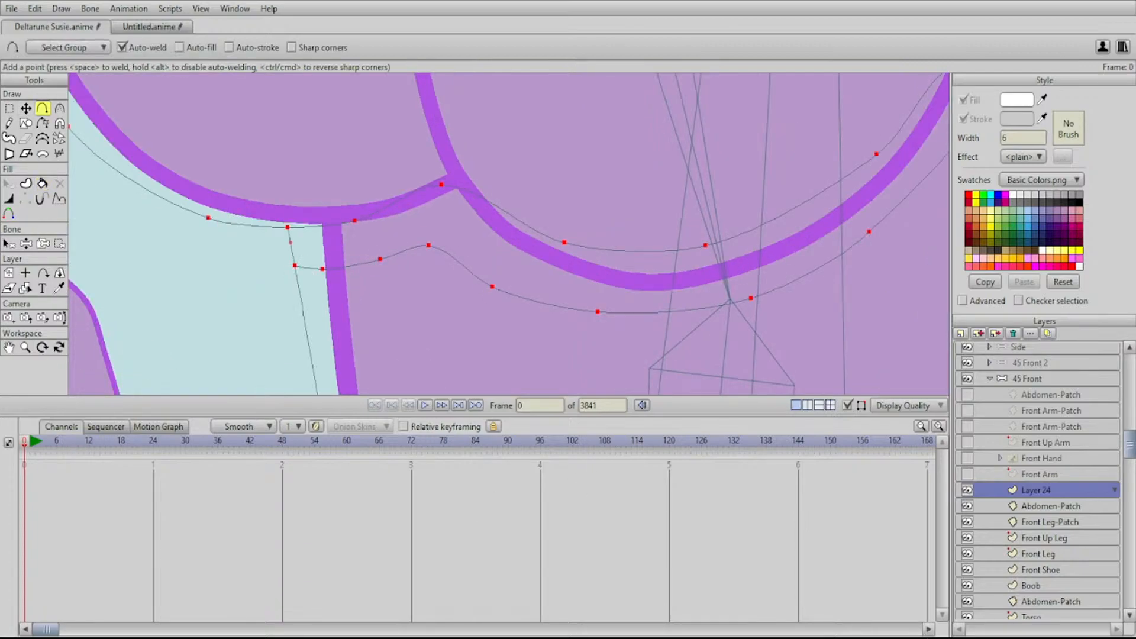
pyautogui.click(290, 245)
# Fill the main shirt body with the white fill and light grey stroke
pyautogui.scroll(-10, 509, 234)
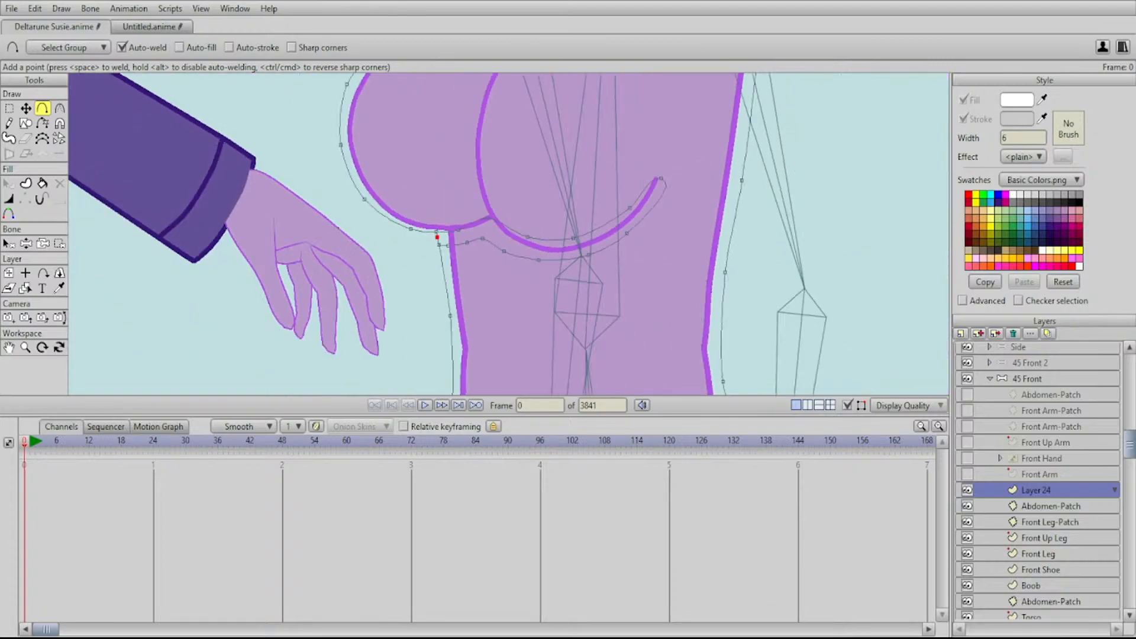
pyautogui.moveTo(509, 234); pyautogui.dragTo(390, 247)
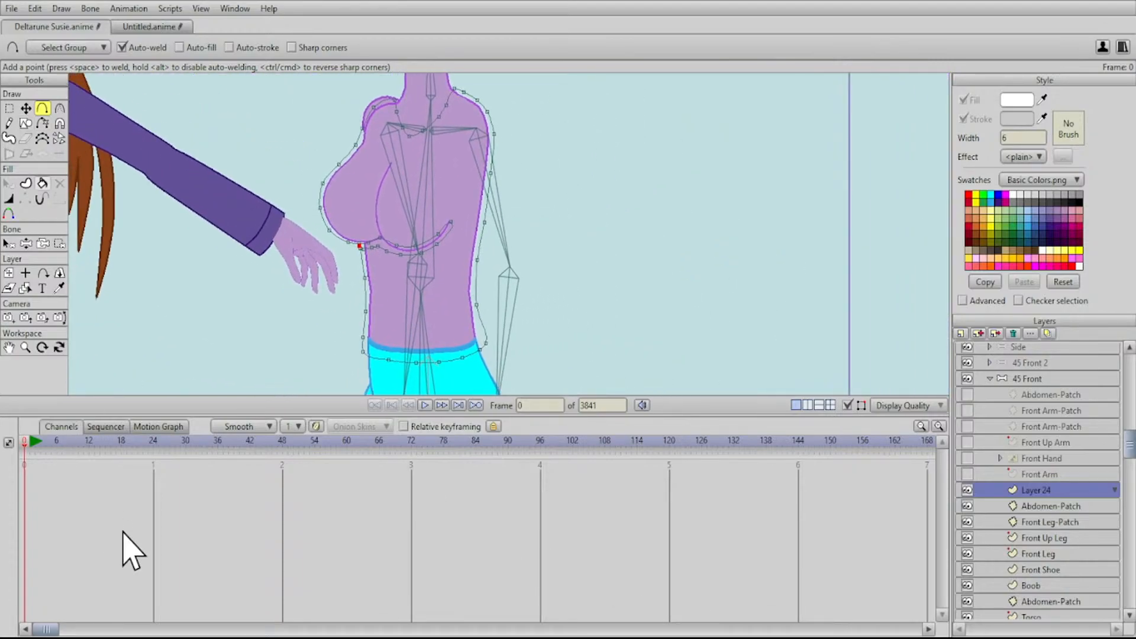
pyautogui.press('p')
pyautogui.click(413, 291)
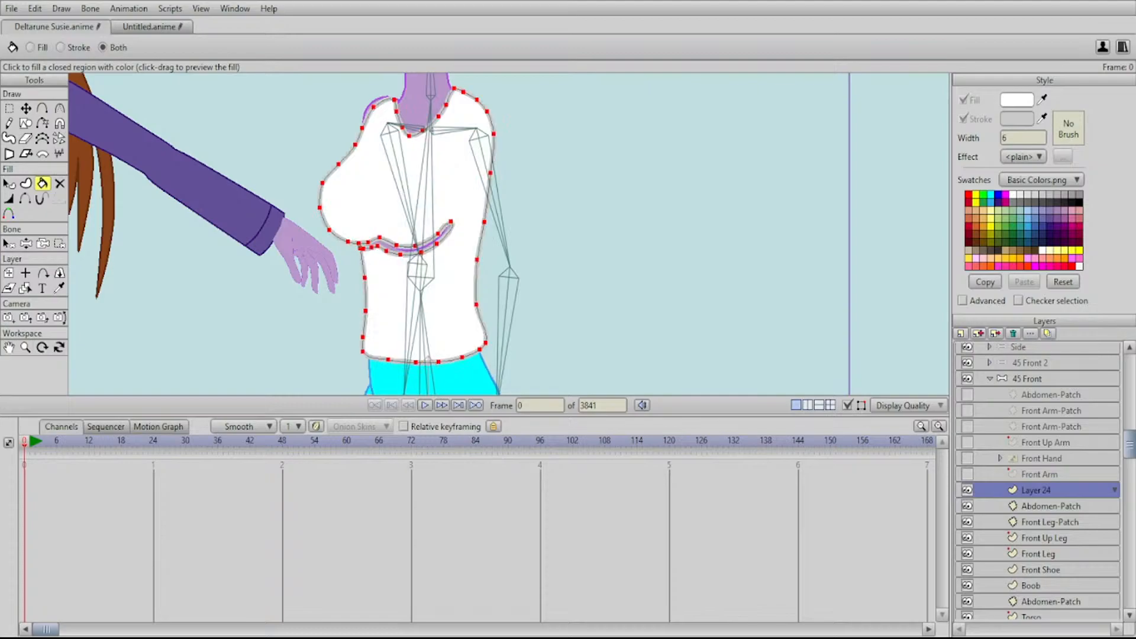
# Fill the narrow fold strip beneath the bust with the same white and grey style
pyautogui.scroll(5, 509, 234)
pyautogui.moveTo(413, 260); pyautogui.dragTo(349, 292)
pyautogui.scroll(3, 509, 234)
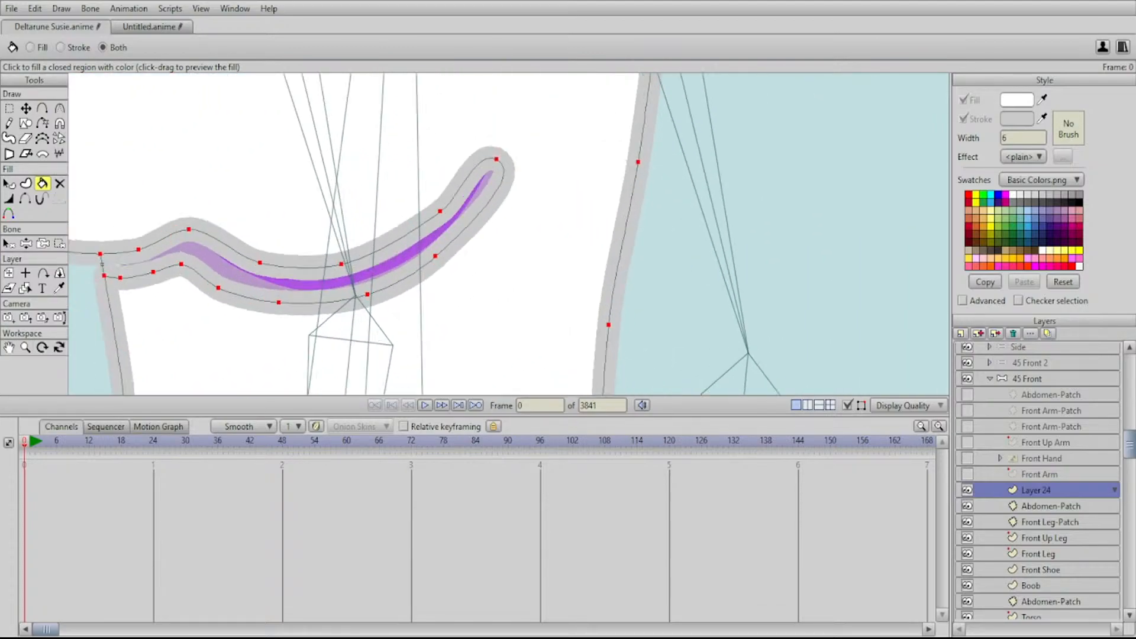
pyautogui.click(352, 280)
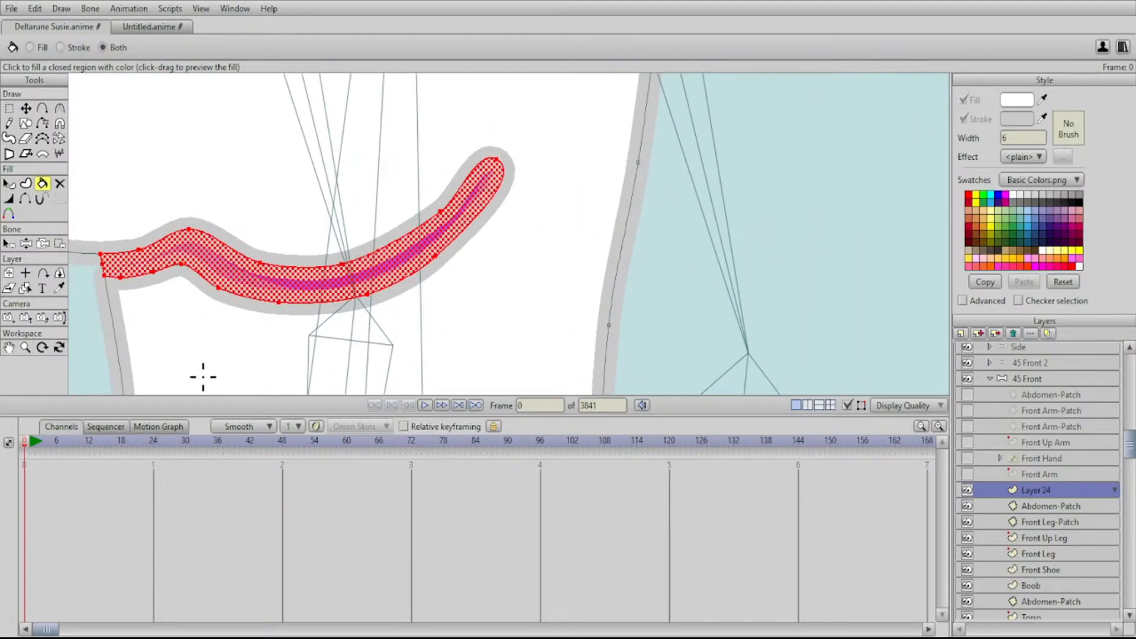
pyautogui.moveTo(352, 280); pyautogui.dragTo(396, 275)
pyautogui.click(9, 183)
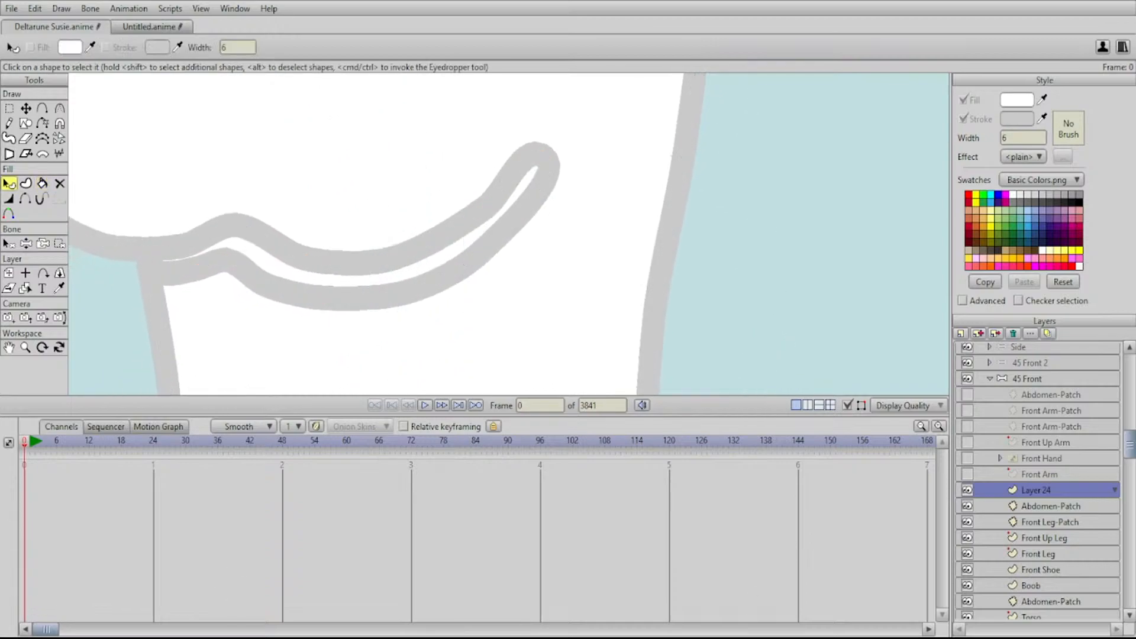
# Fill the fold strip beneath the bust with a darker grey and hide the outline edges along its lower side
pyautogui.moveTo(145, 154); pyautogui.dragTo(549, 299)
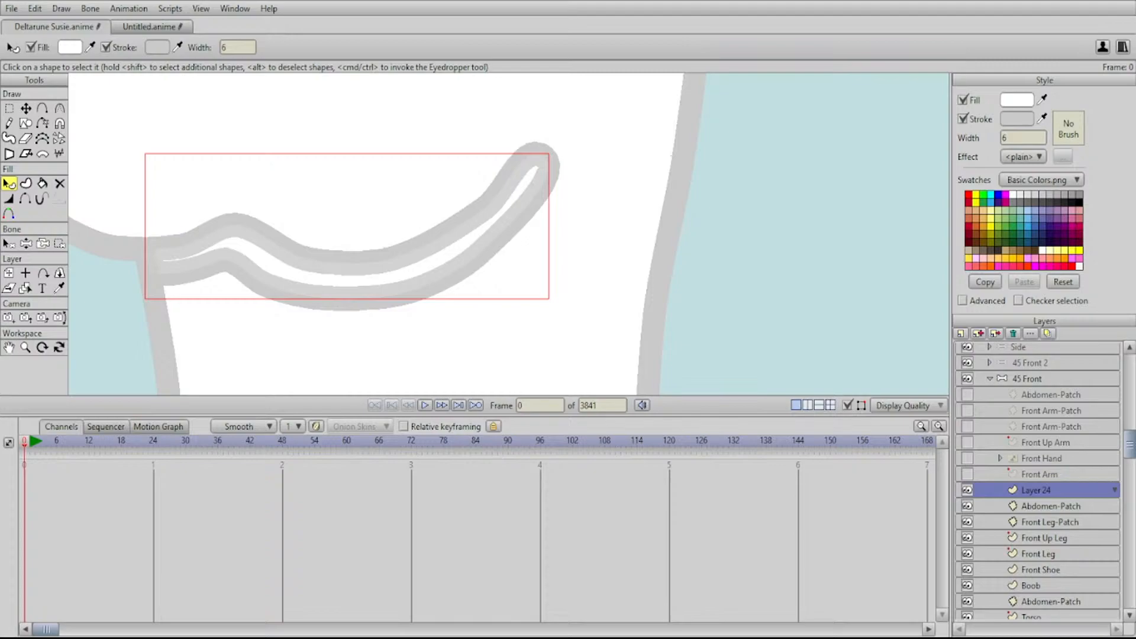
pyautogui.click(1016, 100)
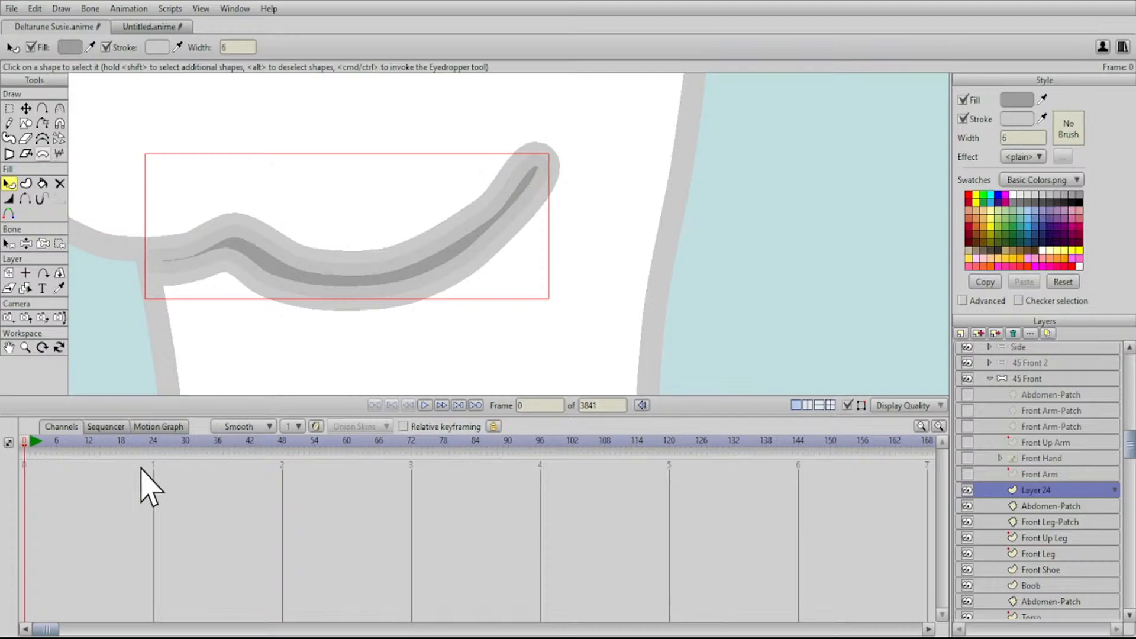
pyautogui.press('h')
pyautogui.click(513, 223)
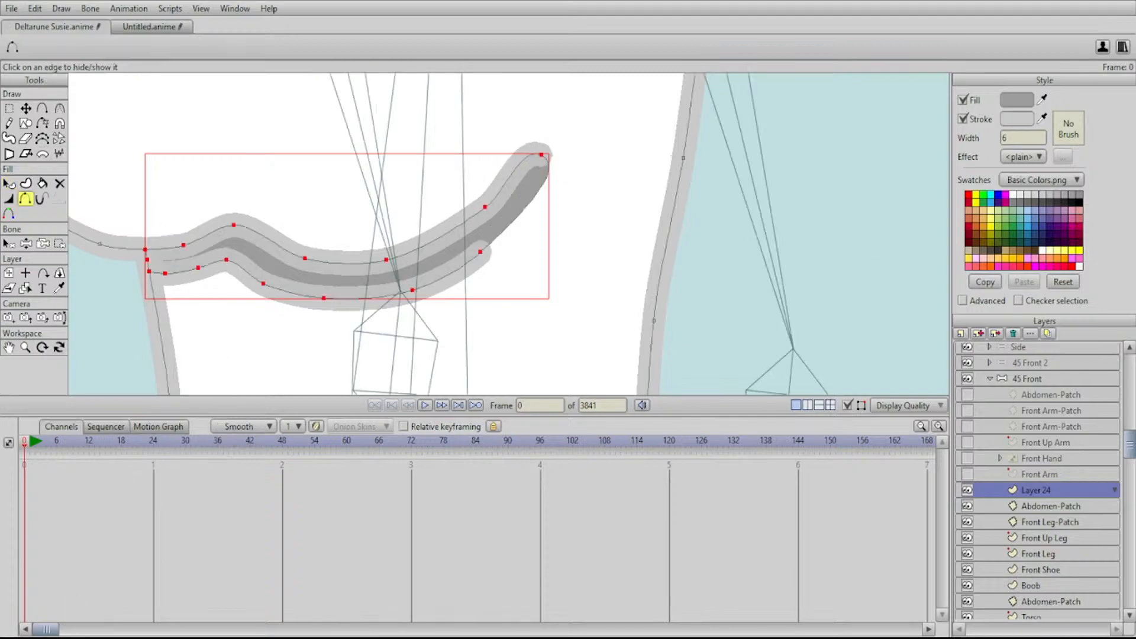
pyautogui.click(447, 273)
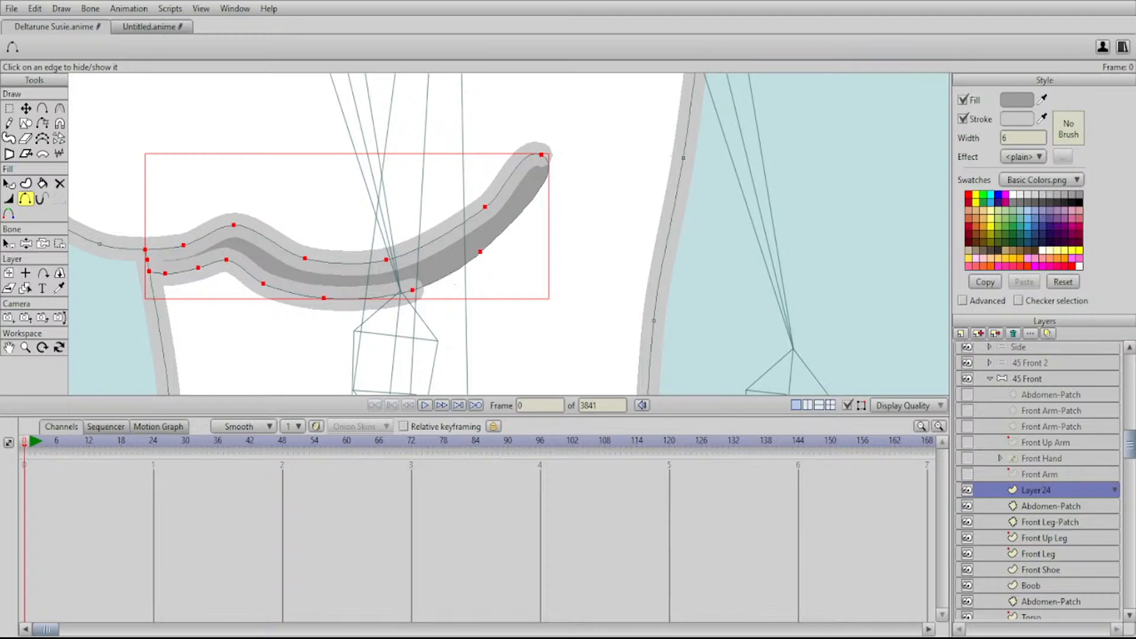
pyautogui.click(369, 297)
pyautogui.click(292, 293)
pyautogui.click(244, 270)
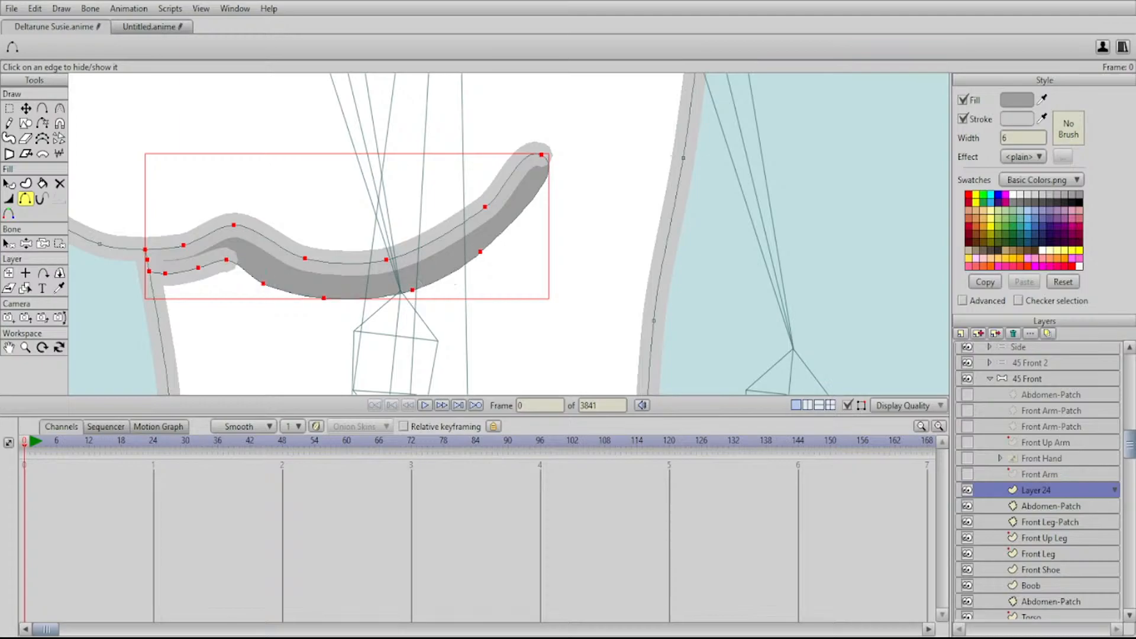
pyautogui.click(212, 263)
pyautogui.click(181, 271)
pyautogui.click(157, 273)
pyautogui.scroll(-4, 509, 234)
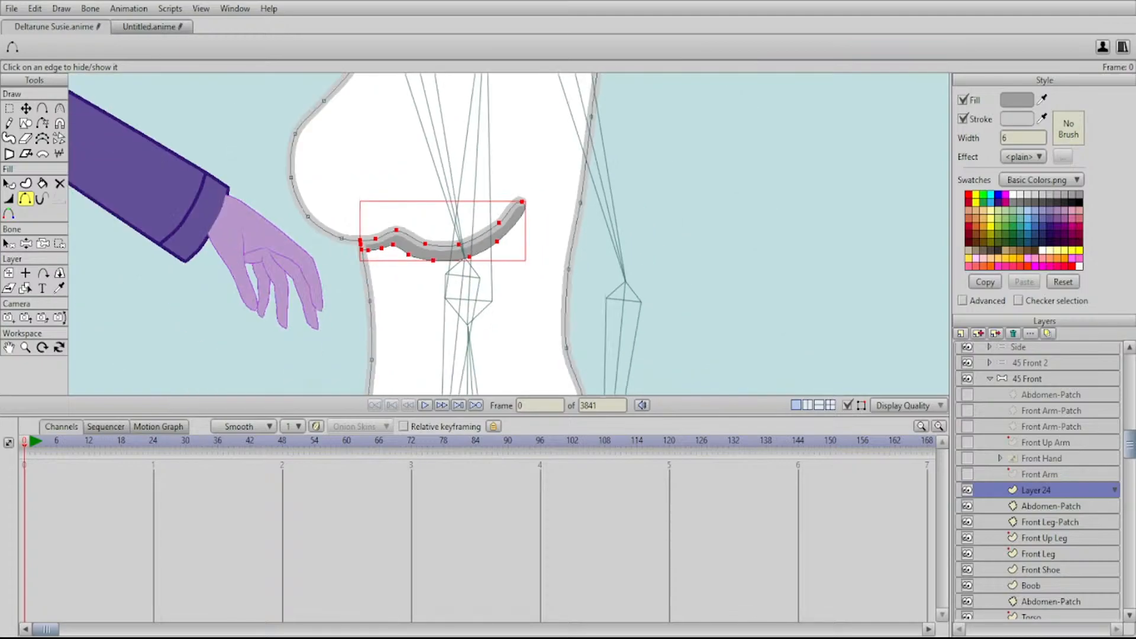
# Sharpen the under-bust fold's tip and both bottom hem corners of the shirt to a curvature of 0
pyautogui.press('t')
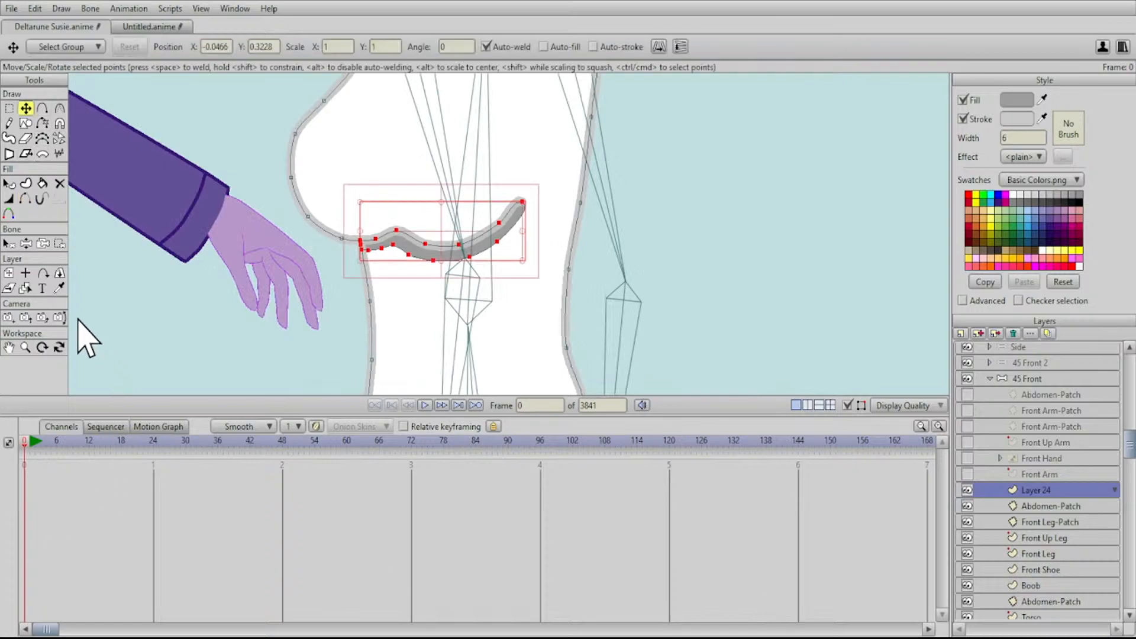
pyautogui.press('Return')
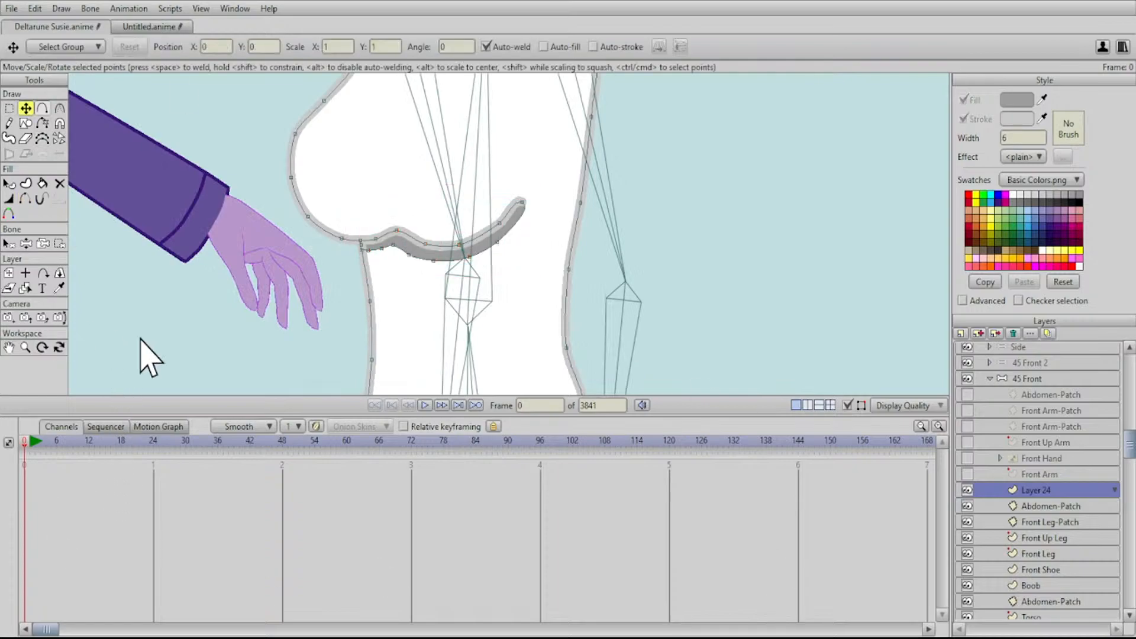
pyautogui.press('c')
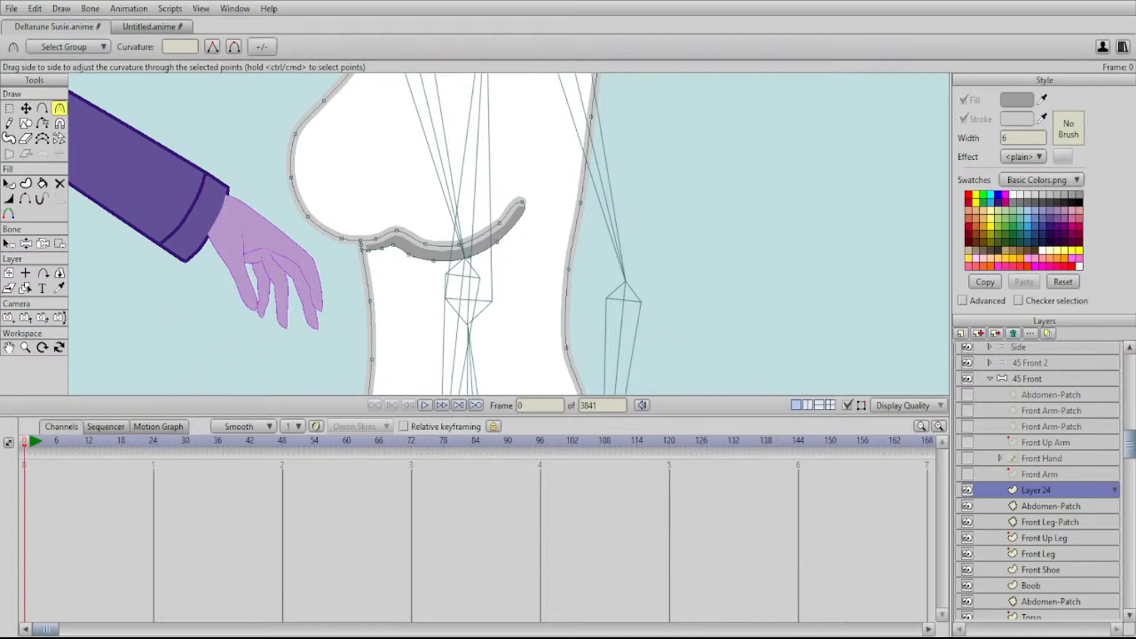
pyautogui.moveTo(522, 202)
pyautogui.mouseDown()
pyautogui.moveTo(473, 202)
pyautogui.moveTo(568, 202)
pyautogui.moveTo(438, 201)
pyautogui.mouseUp()
pyautogui.moveTo(509, 296); pyautogui.dragTo(434, 107)
pyautogui.moveTo(507, 228); pyautogui.dragTo(438, 228)
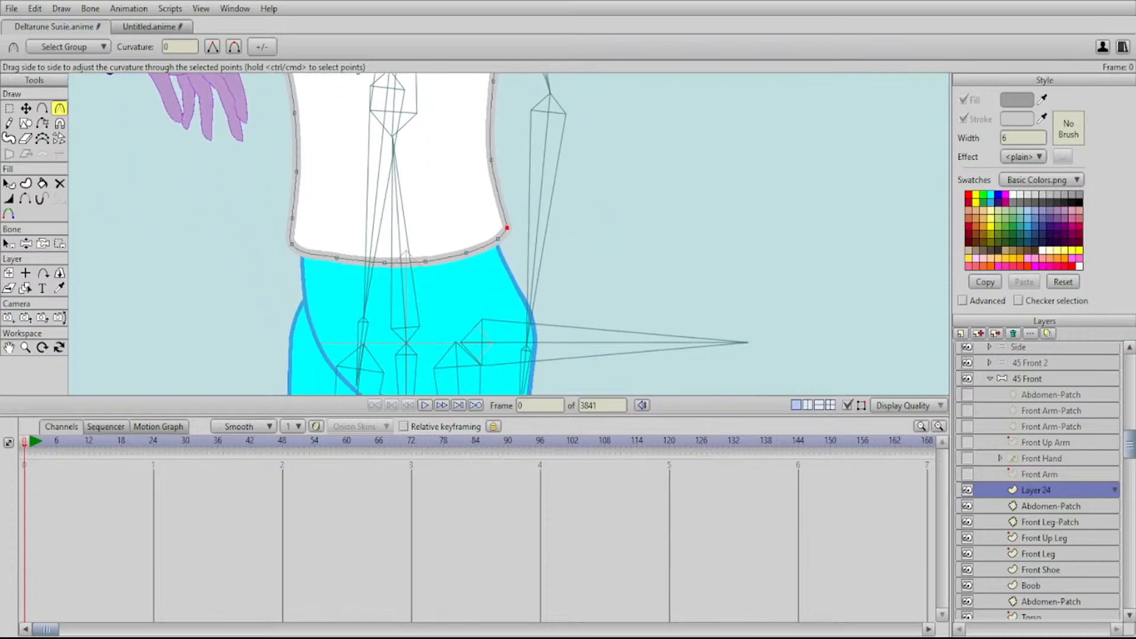
pyautogui.moveTo(291, 244); pyautogui.dragTo(228, 243)
pyautogui.moveTo(450, 225); pyautogui.dragTo(496, 281)
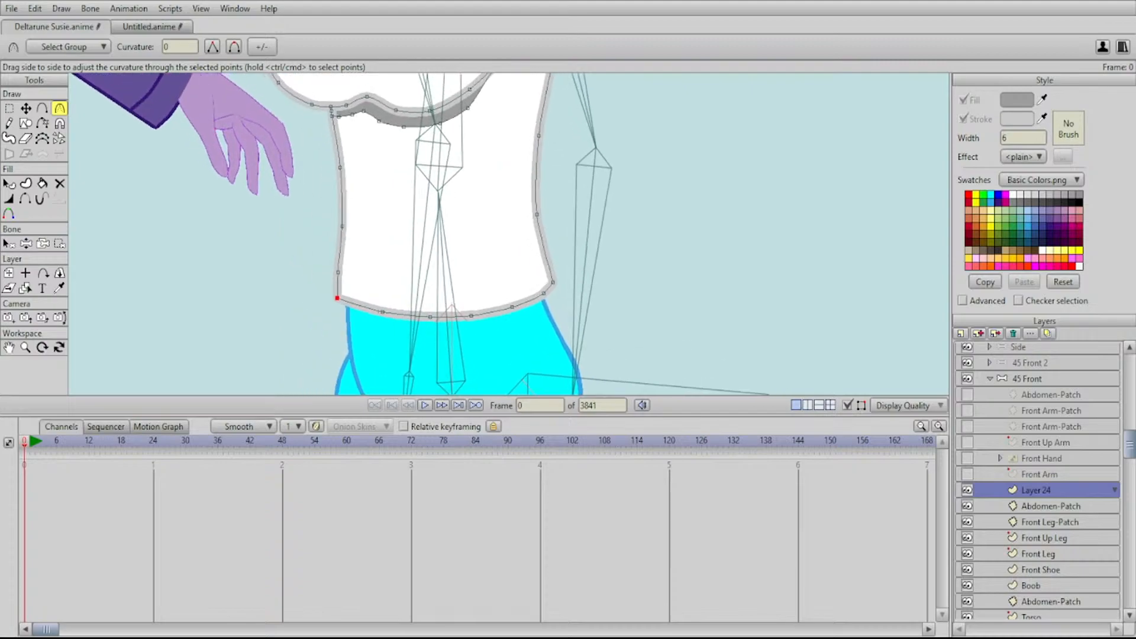
# Bind the shirt's lower points around the waist and hem to the Abdomen bone
pyautogui.scroll(-3, 509, 233)
pyautogui.moveTo(473, 224); pyautogui.dragTo(482, 283)
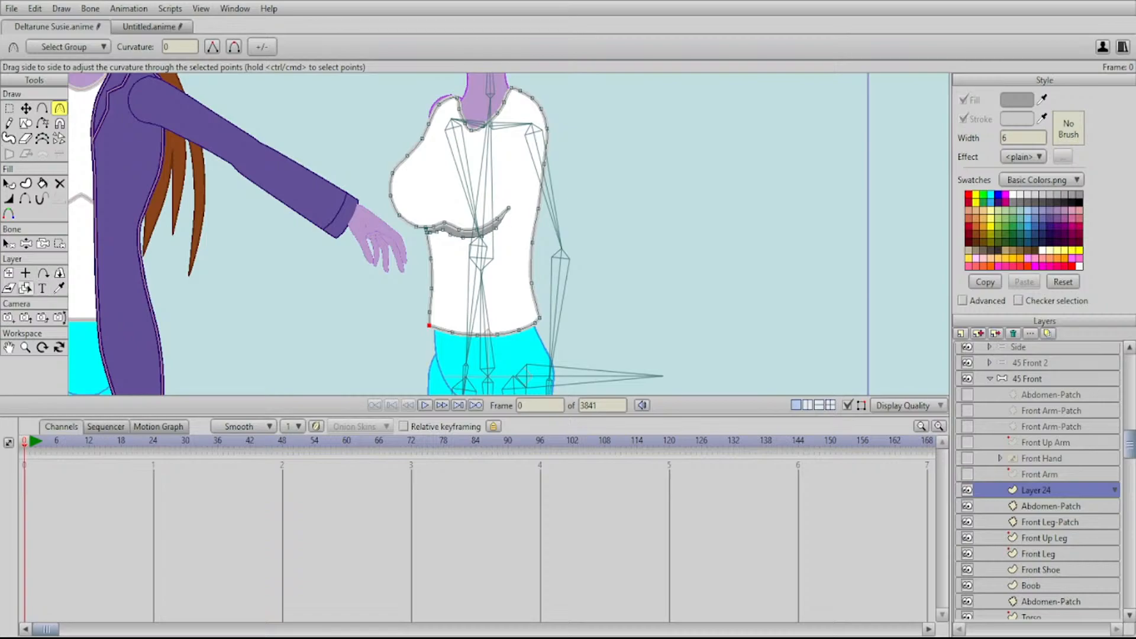
pyautogui.click(9, 243)
pyautogui.click(486, 340)
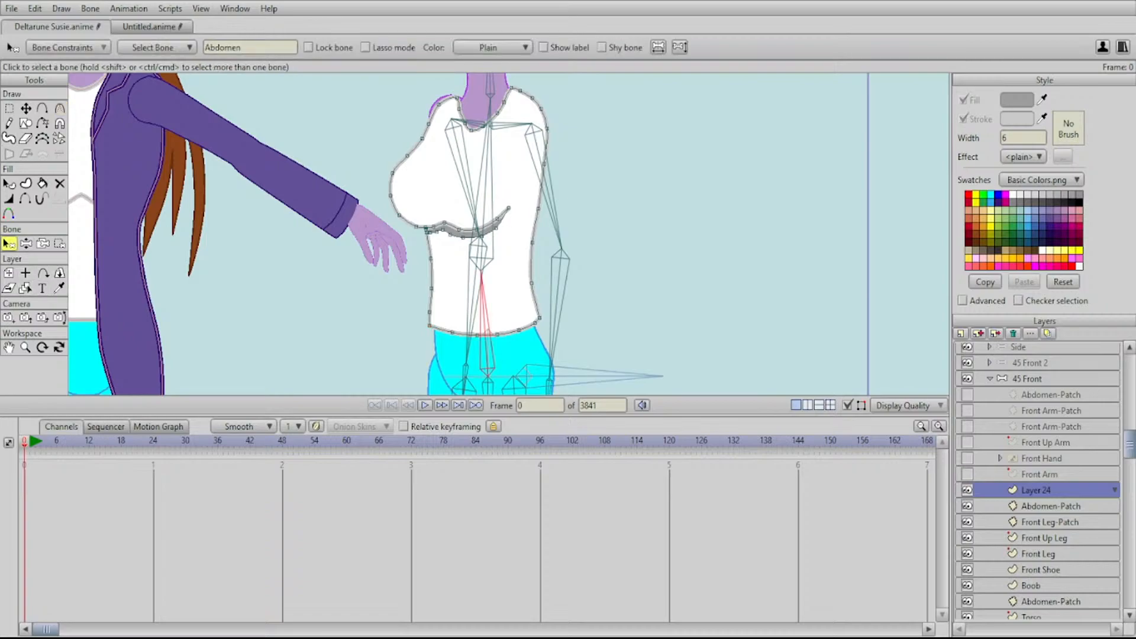
pyautogui.press('i')
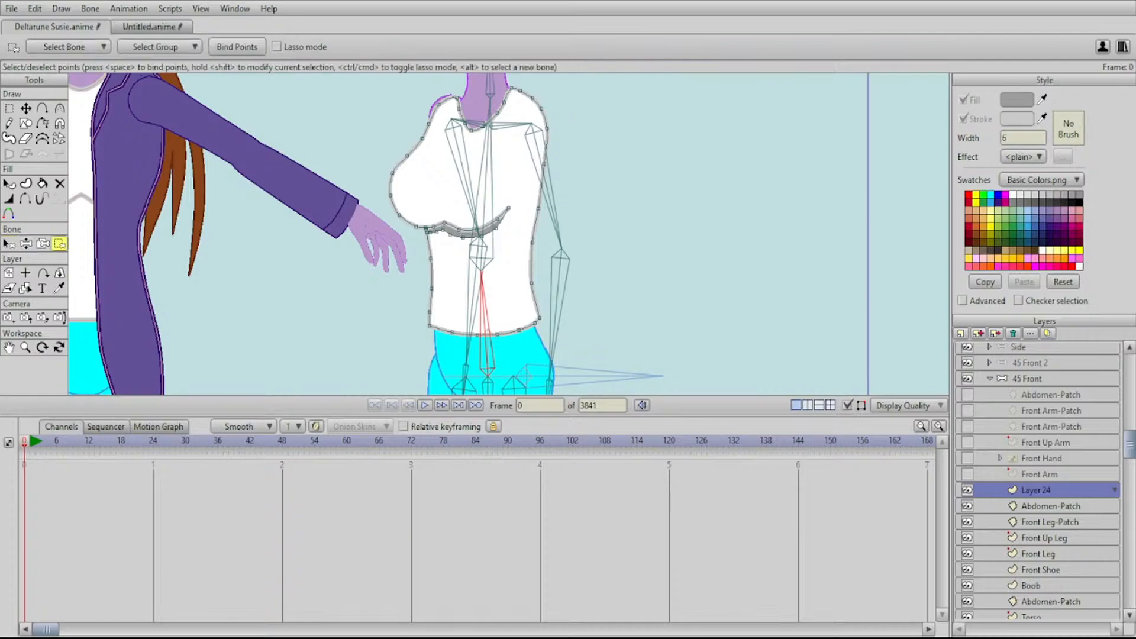
pyautogui.moveTo(575, 356); pyautogui.dragTo(319, 270)
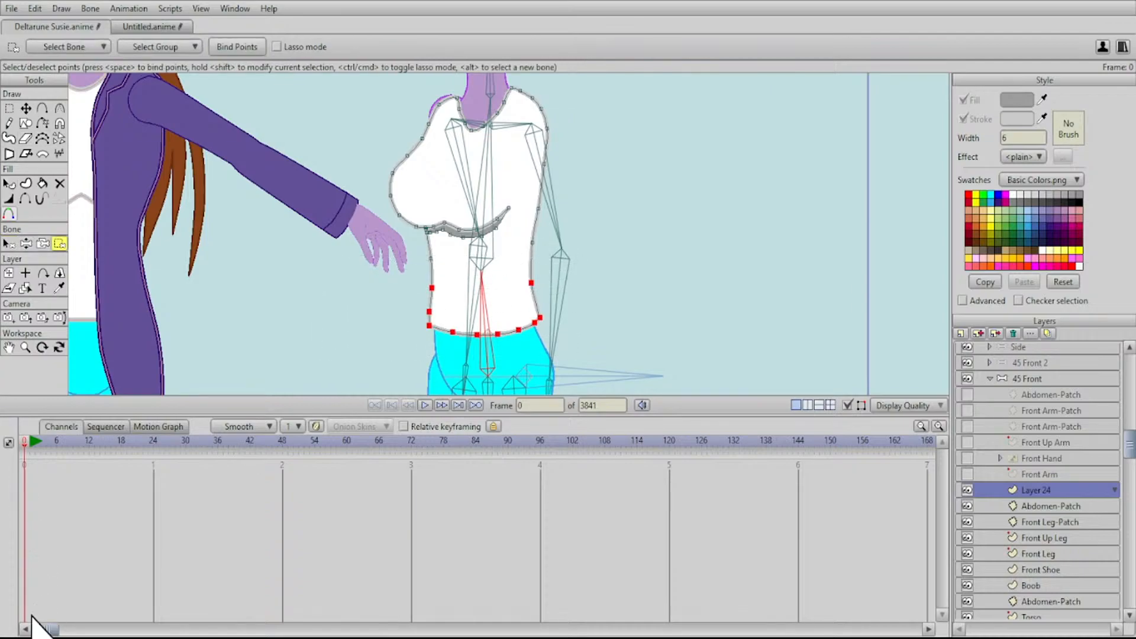
# Bind the shirt's remaining upper points, from the shoulders to below the under-bust fold, to the Torso bone
pyautogui.press('z')
pyautogui.click(486, 207)
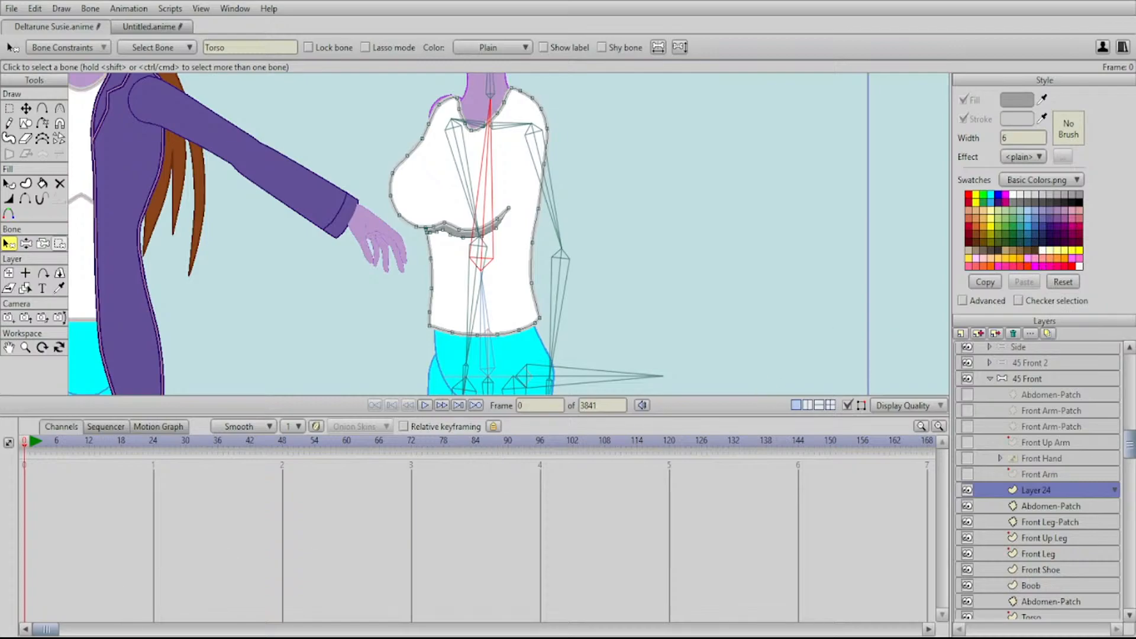
pyautogui.press('i')
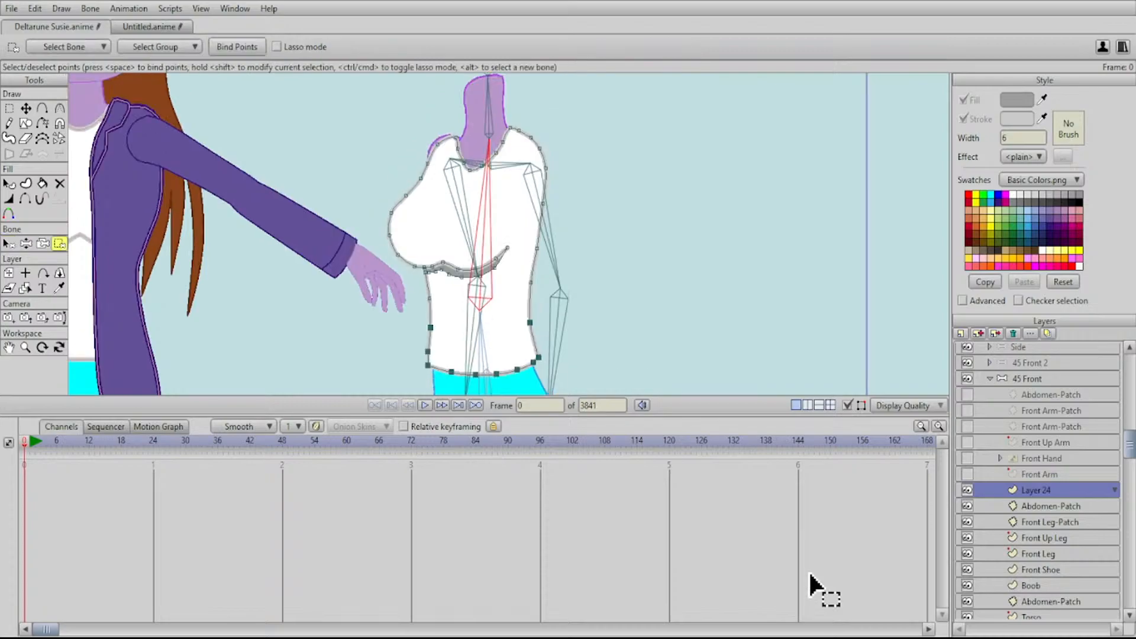
pyautogui.moveTo(316, 94); pyautogui.dragTo(617, 300)
pyautogui.press('space')
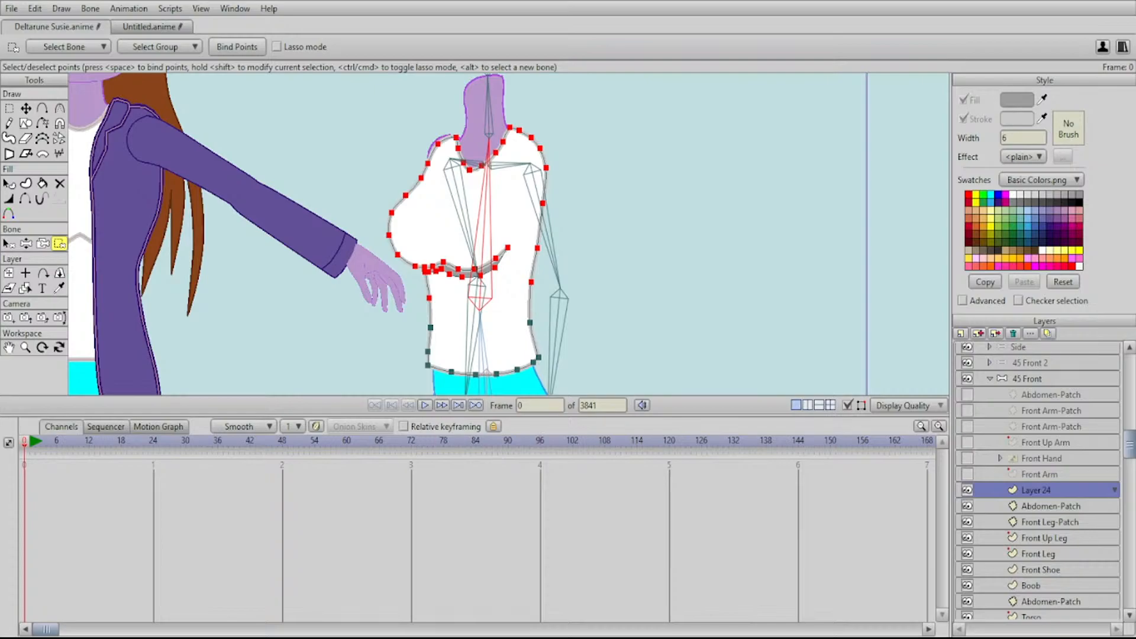
# Duplicate the upper coat layer twice, naming each copy coat
pyautogui.moveTo(532, 296); pyautogui.dragTo(515, 262)
pyautogui.scroll(-2, 508, 236)
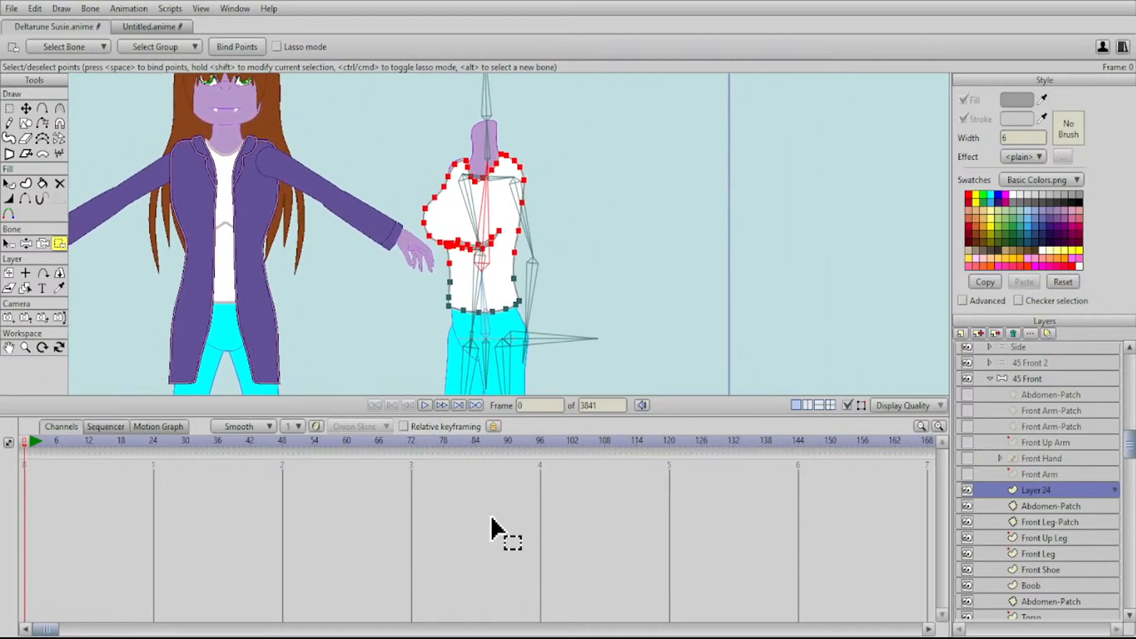
pyautogui.scroll(3, 1039, 481)
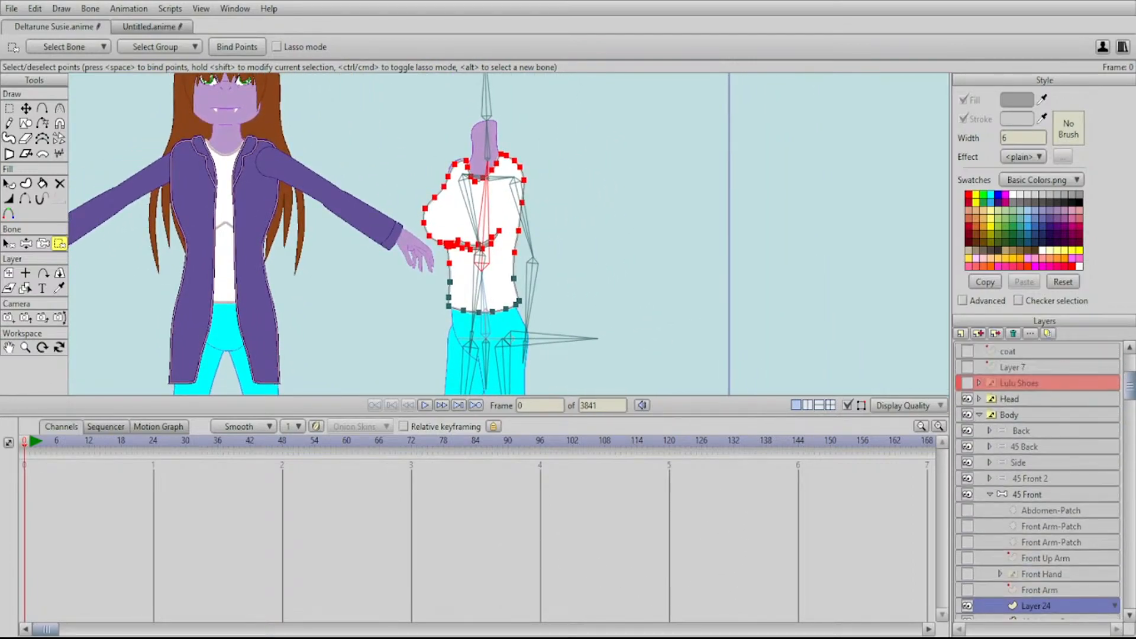
pyautogui.scroll(2, 1038, 481)
pyautogui.click(1017, 383)
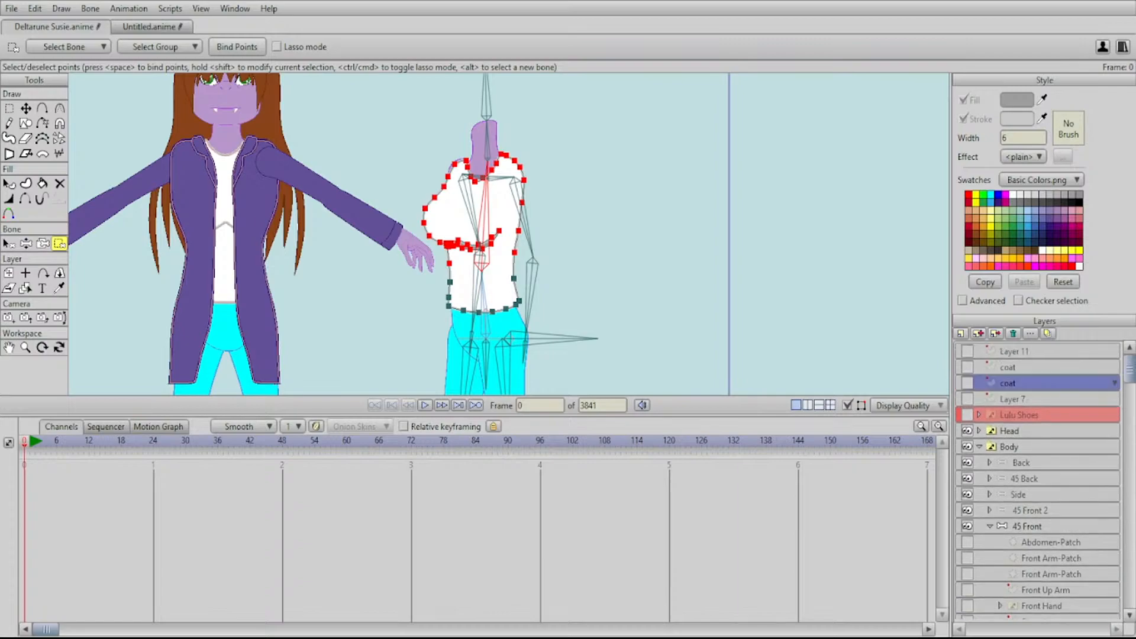
pyautogui.click(1017, 367)
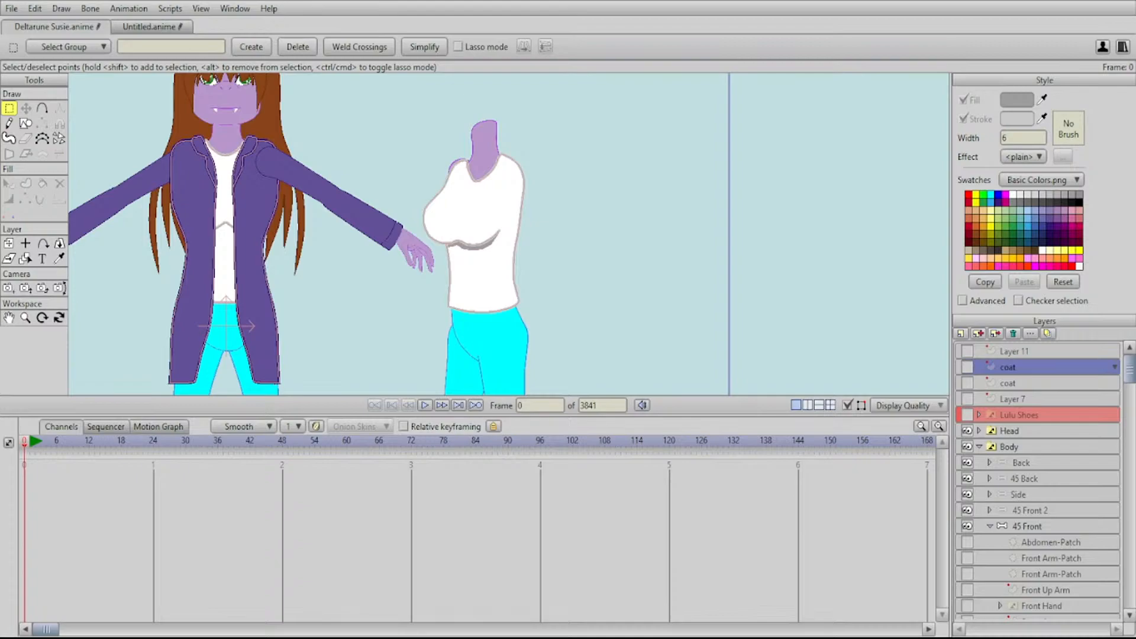
pyautogui.click(978, 334)
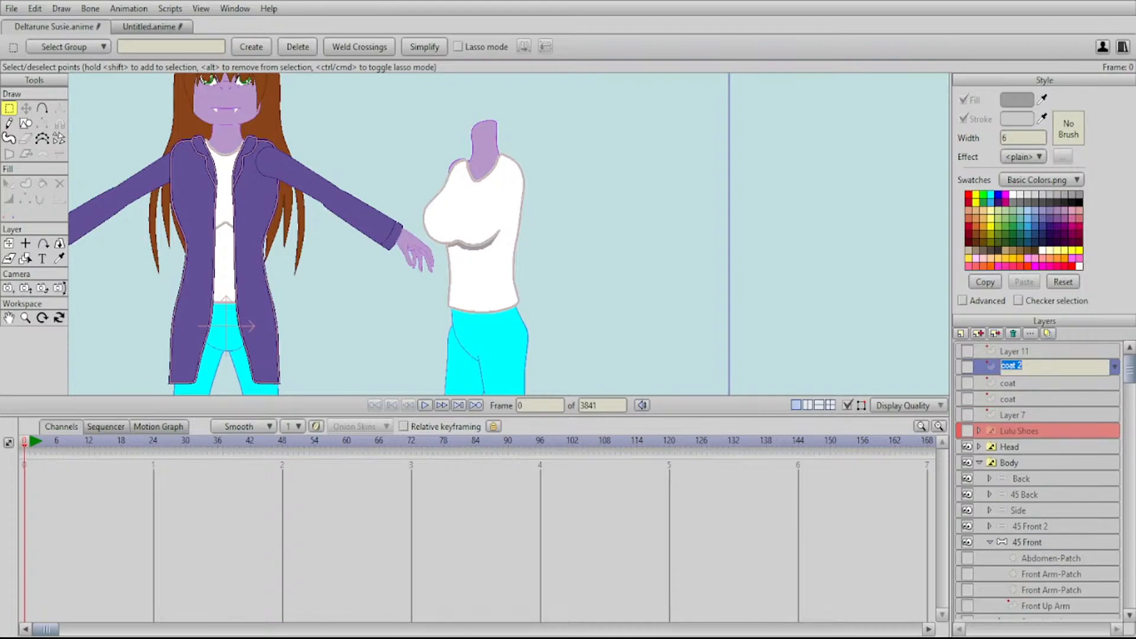
pyautogui.press('Right')
pyautogui.press('BackSpace')
pyautogui.press('Return')
pyautogui.click(979, 334)
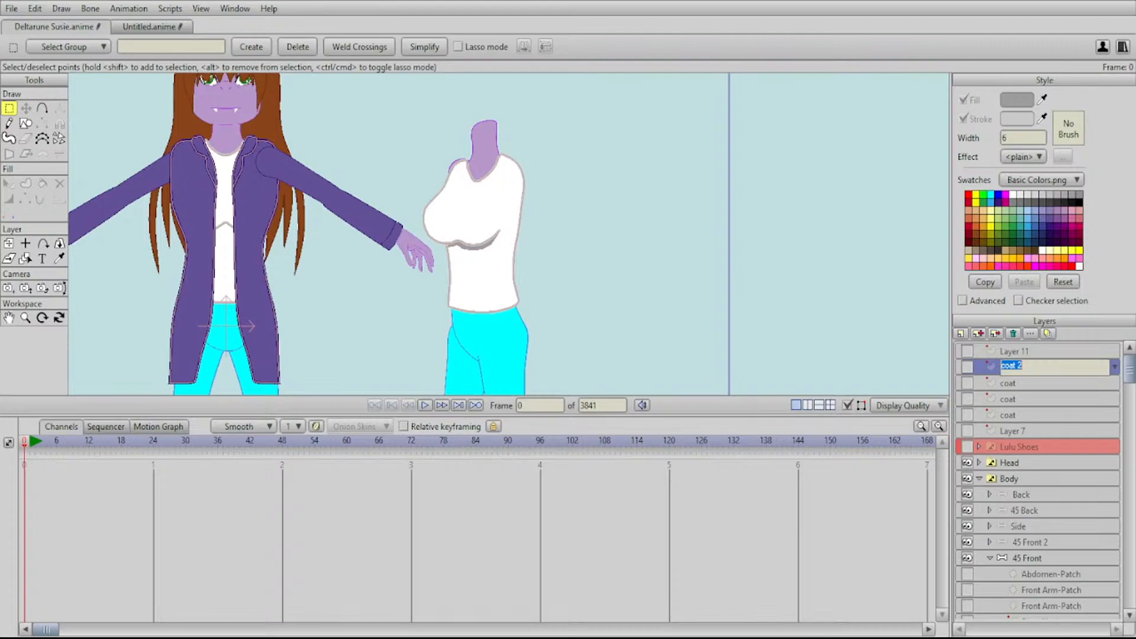
pyautogui.press('Right')
pyautogui.press('BackSpace')
pyautogui.press('Return')
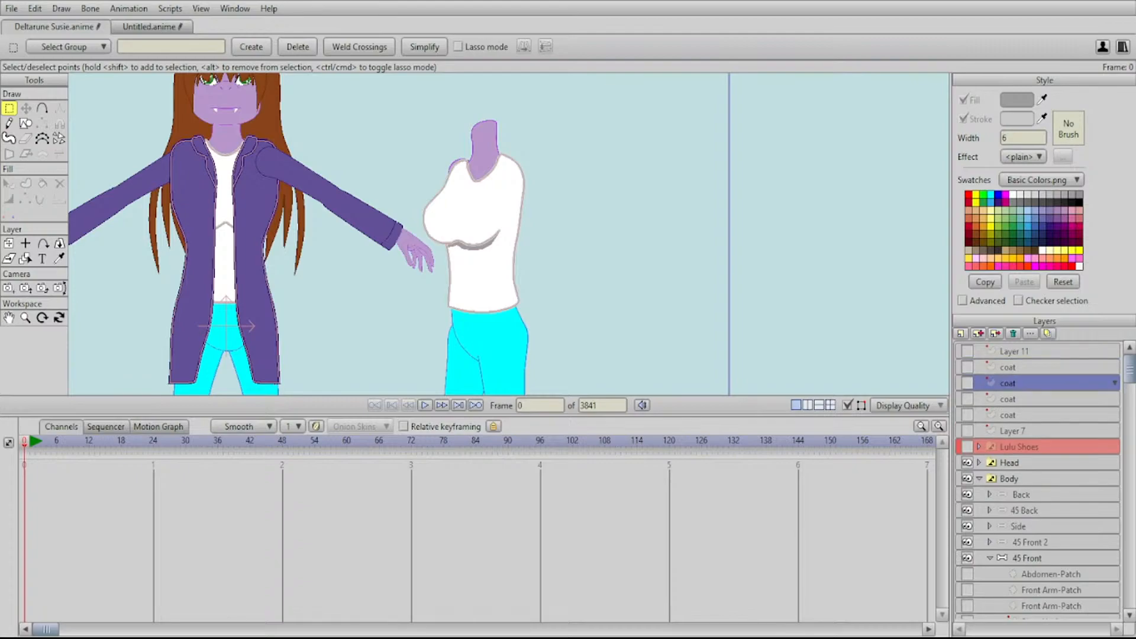
# Move the topmost coat layer into the 45 Front bone group, directly above Layer 24
pyautogui.click(1009, 368)
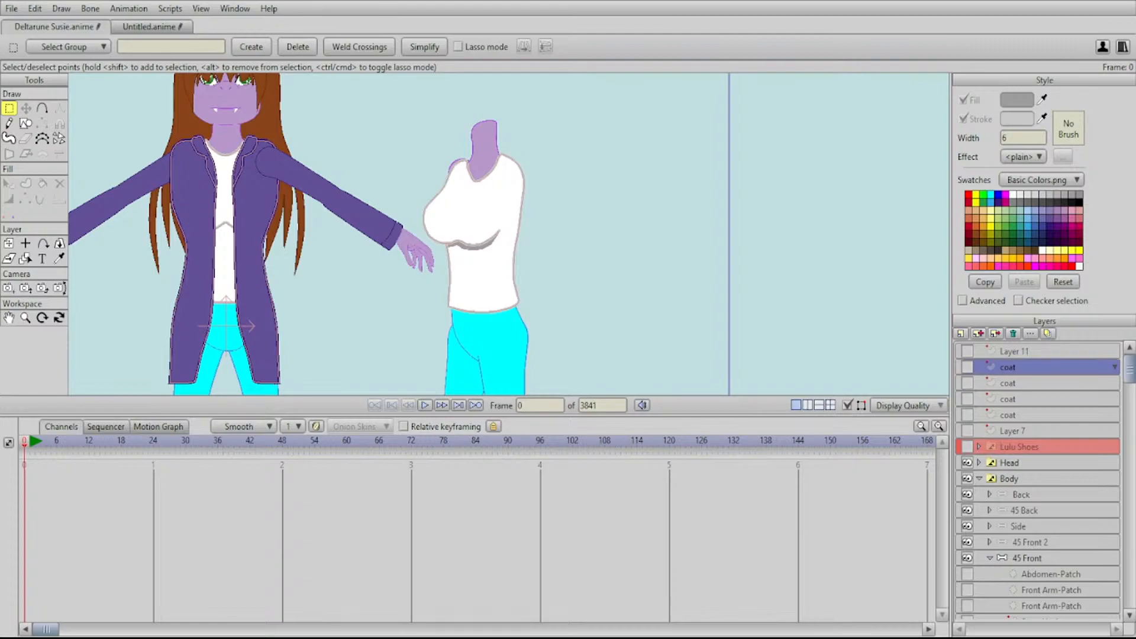
pyautogui.moveTo(508, 234); pyautogui.dragTo(504, 223)
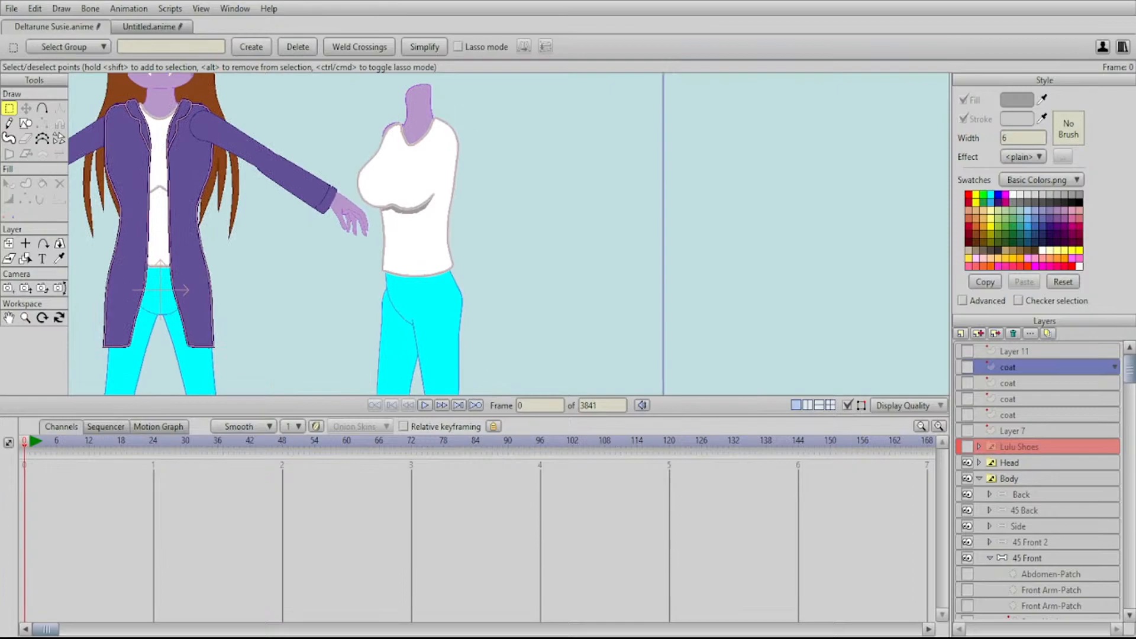
pyautogui.moveTo(414, 237); pyautogui.dragTo(414, 243)
pyautogui.click(1013, 430)
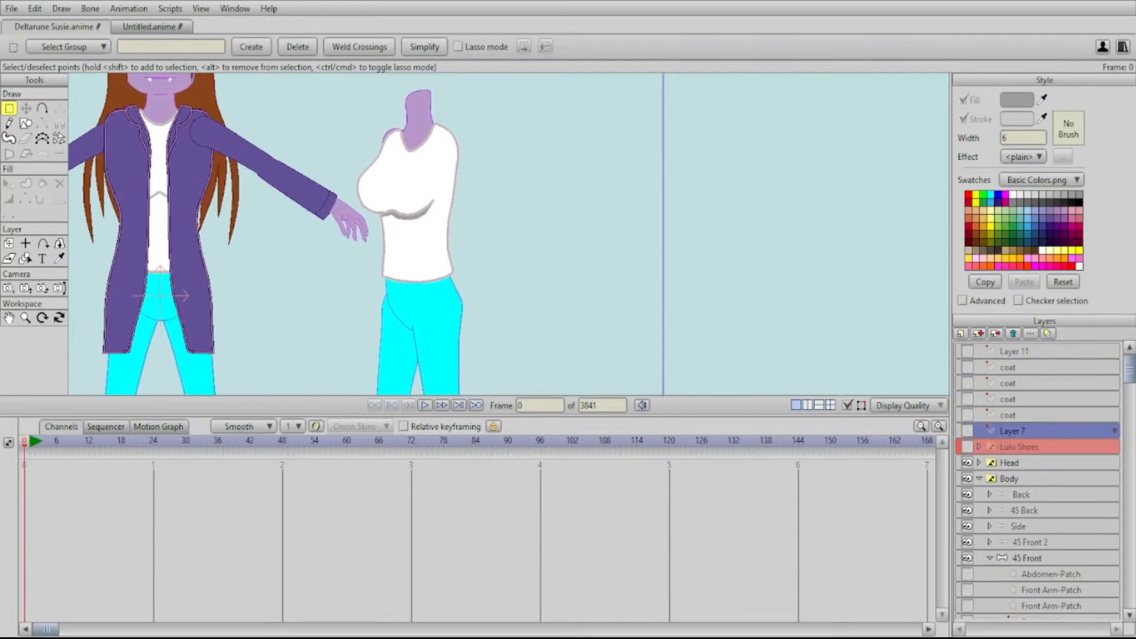
pyautogui.scroll(-1, 1039, 482)
pyautogui.moveTo(1015, 368); pyautogui.dragTo(1021, 567)
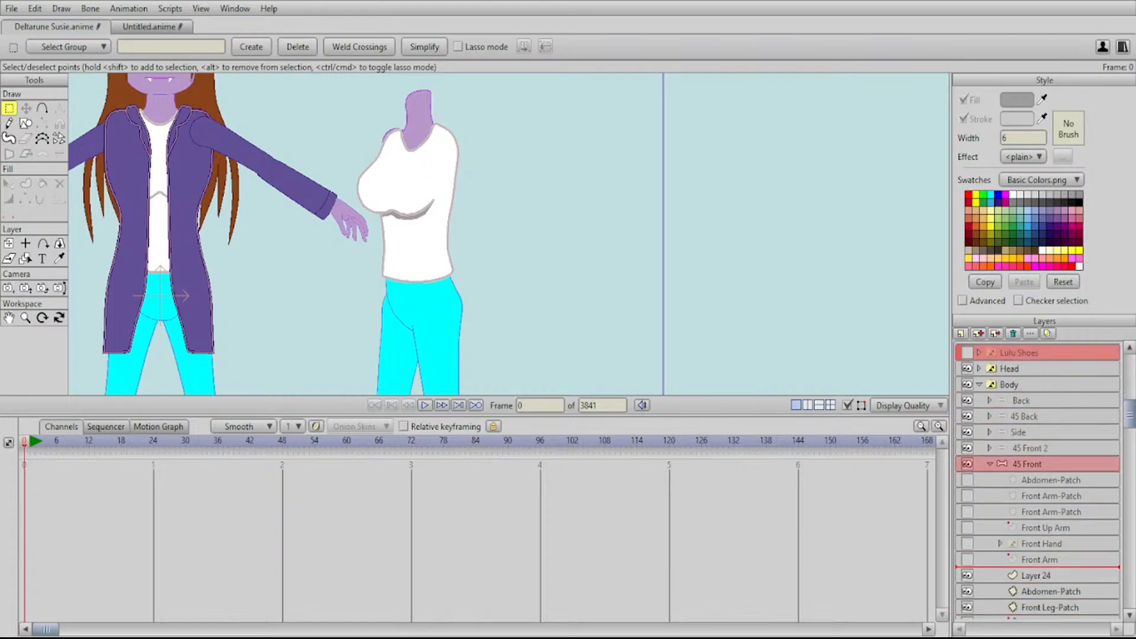
pyautogui.moveTo(1021, 567); pyautogui.dragTo(1020, 567)
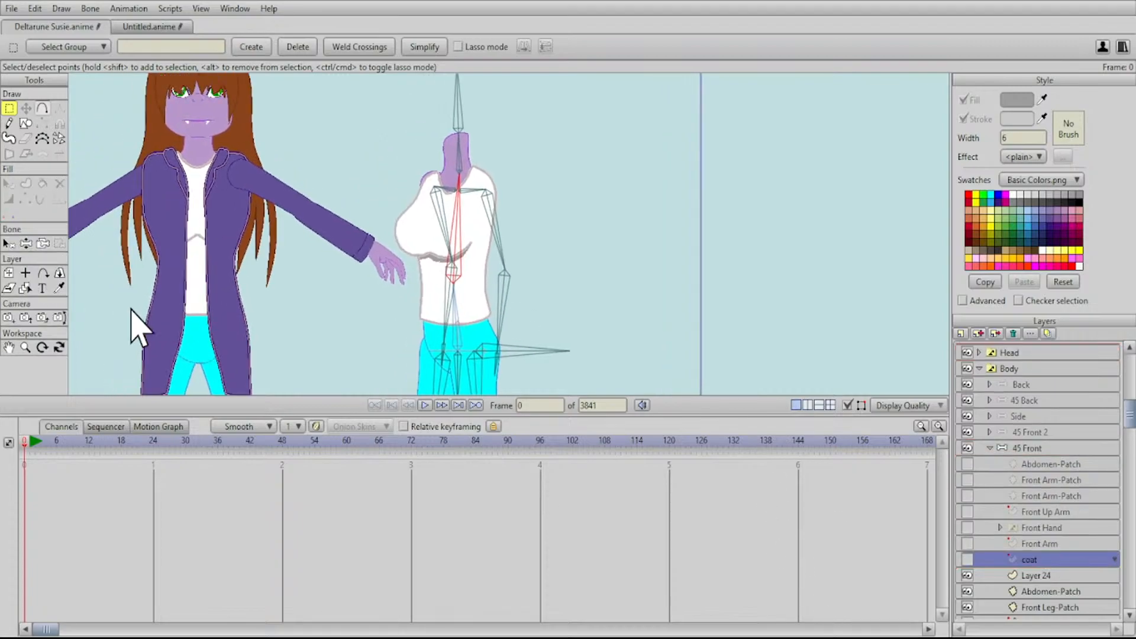
# Draw the near coat panel's open front edge from the neck side of the shoulder, down over the chest, to below the shirt hem
pyautogui.press('a')
pyautogui.moveTo(695, 325); pyautogui.dragTo(723, 341)
pyautogui.scroll(5, 723, 340)
pyautogui.scroll(3, 474, 142)
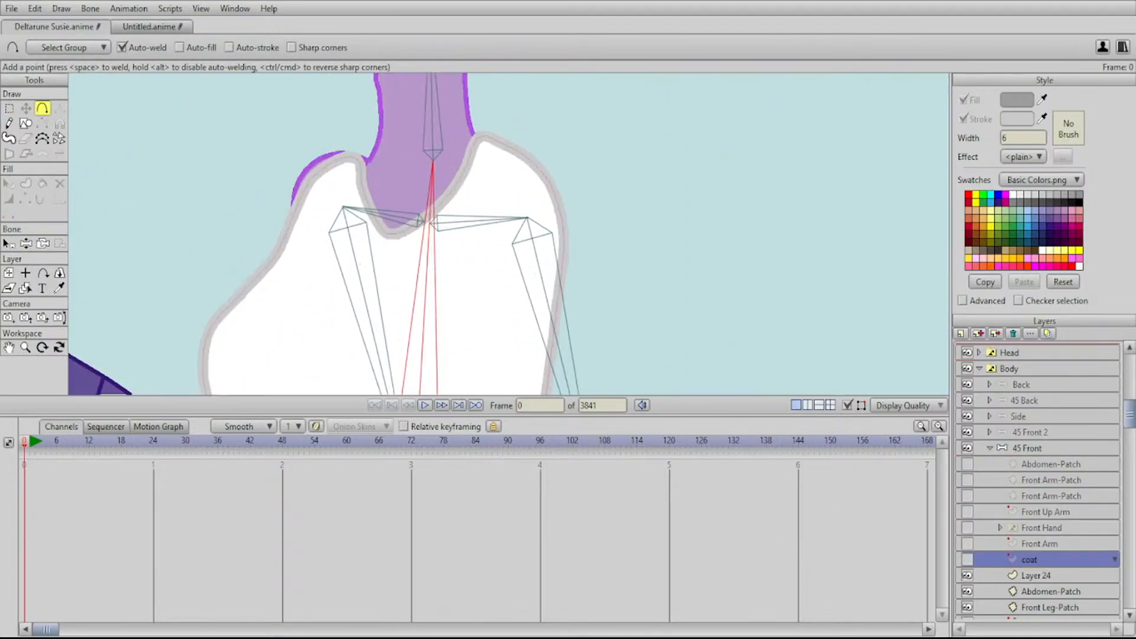
pyautogui.moveTo(473, 143); pyautogui.dragTo(546, 194)
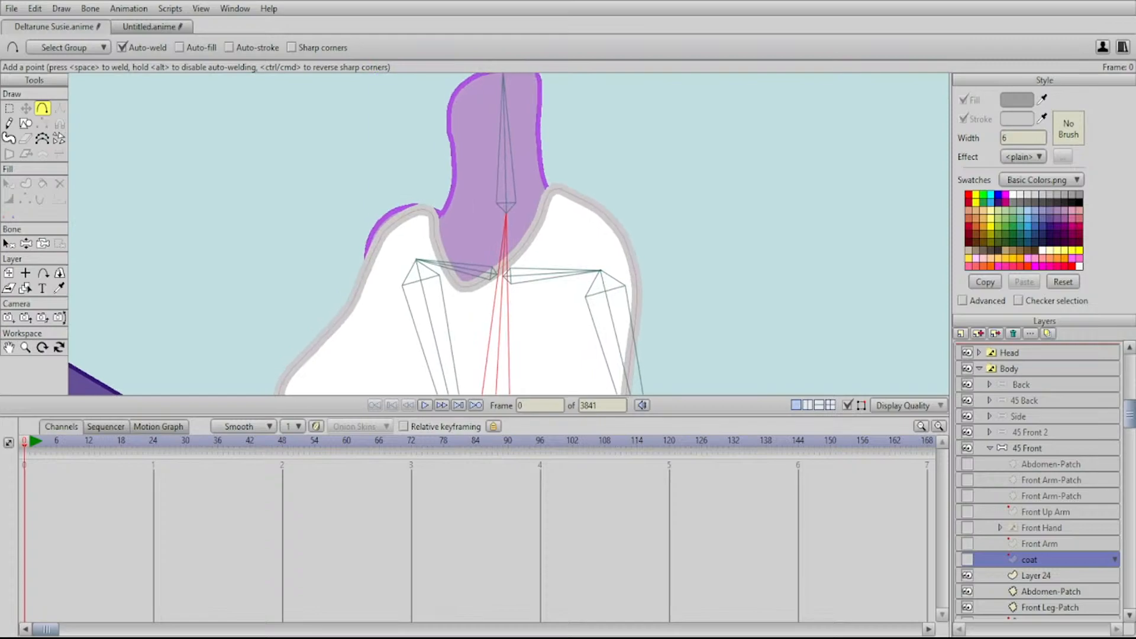
pyautogui.moveTo(531, 207); pyautogui.dragTo(533, 212)
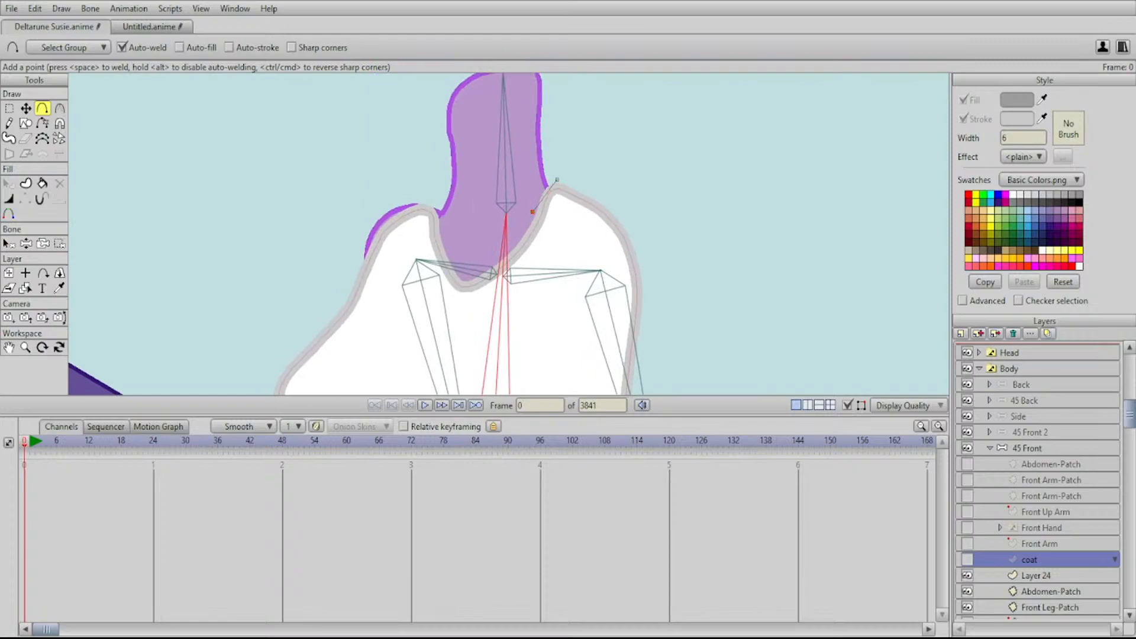
pyautogui.moveTo(500, 270)
pyautogui.mouseDown()
pyautogui.moveTo(490, 223)
pyautogui.moveTo(462, 306)
pyautogui.mouseUp()
pyautogui.moveTo(463, 306); pyautogui.dragTo(455, 216)
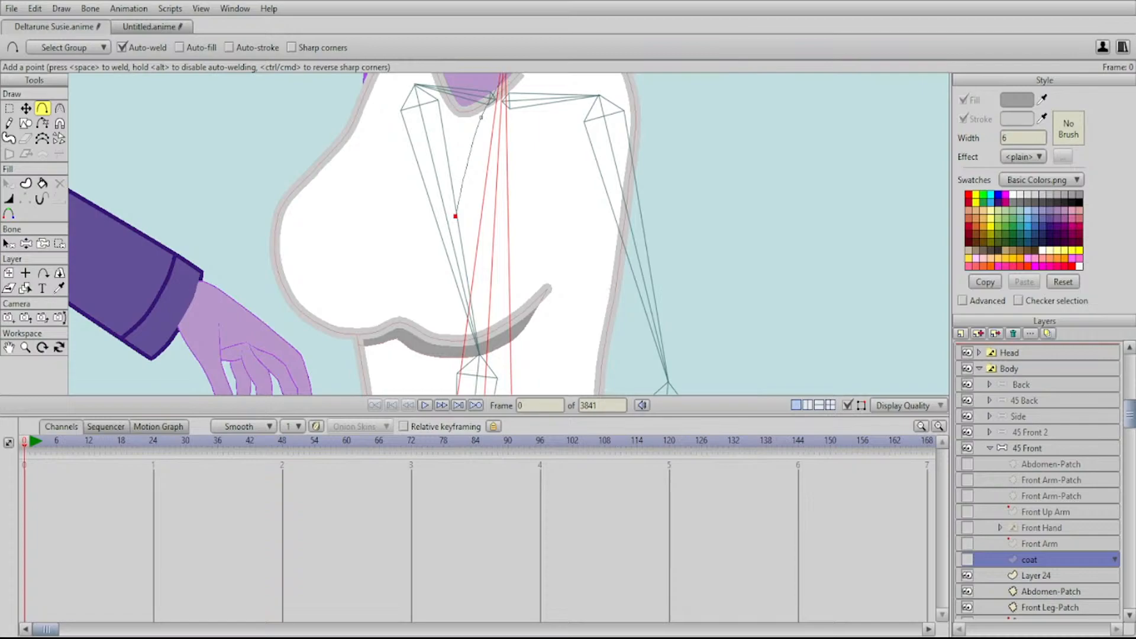
pyautogui.moveTo(455, 216); pyautogui.dragTo(454, 192)
pyautogui.moveTo(454, 192); pyautogui.dragTo(448, 274)
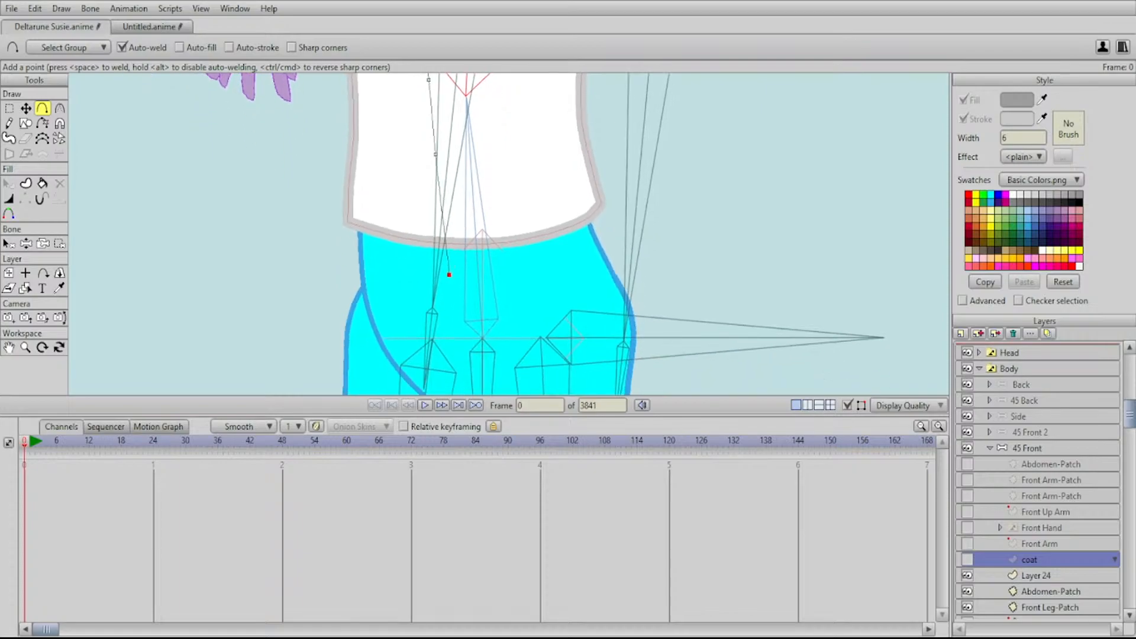
# Continue the near coat panel's outline across the upper thighs and up along the back to close it over the shoulder
pyautogui.scroll(-5, 448, 275)
pyautogui.scroll(5, 455, 219)
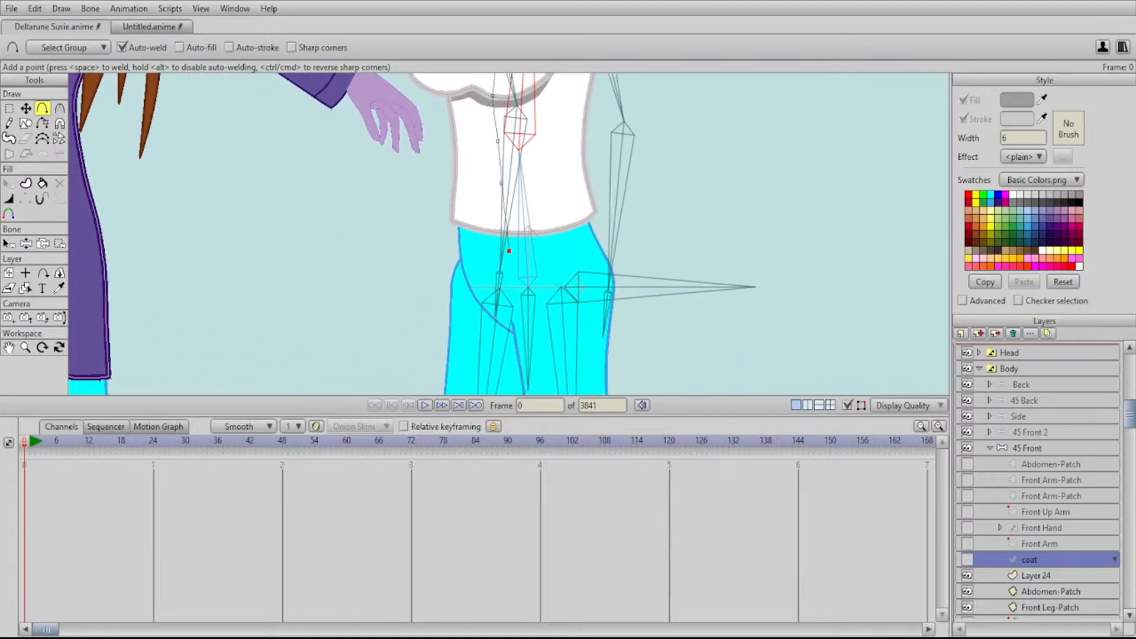
pyautogui.moveTo(455, 220); pyautogui.dragTo(457, 215)
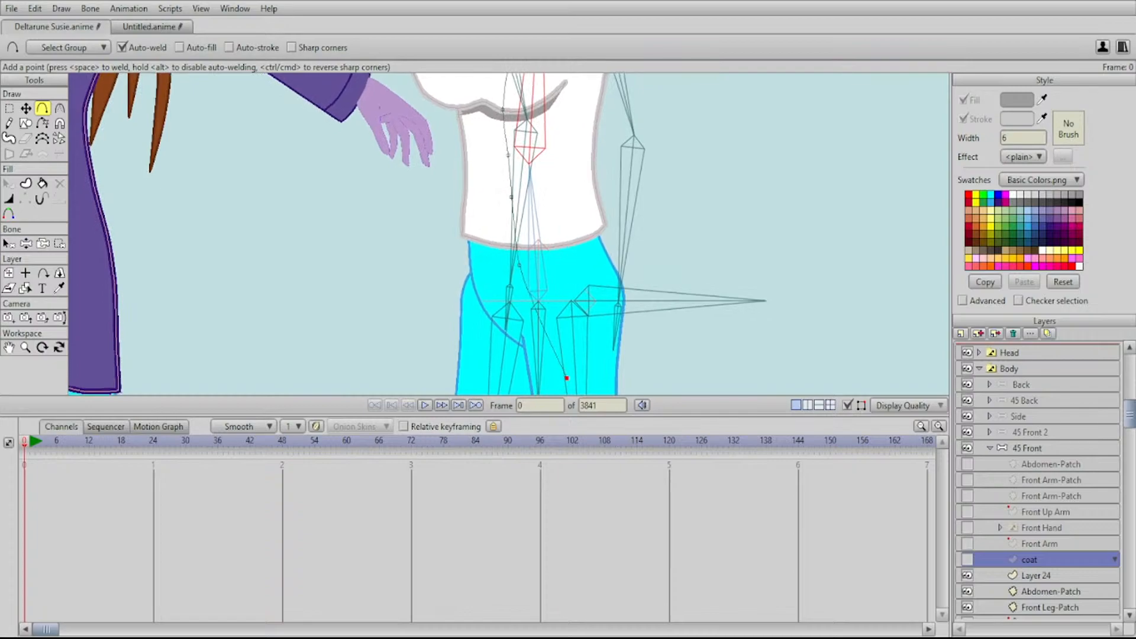
pyautogui.moveTo(566, 378); pyautogui.dragTo(599, 394)
pyautogui.moveTo(644, 380); pyautogui.dragTo(560, 158)
pyautogui.scroll(-4, 508, 234)
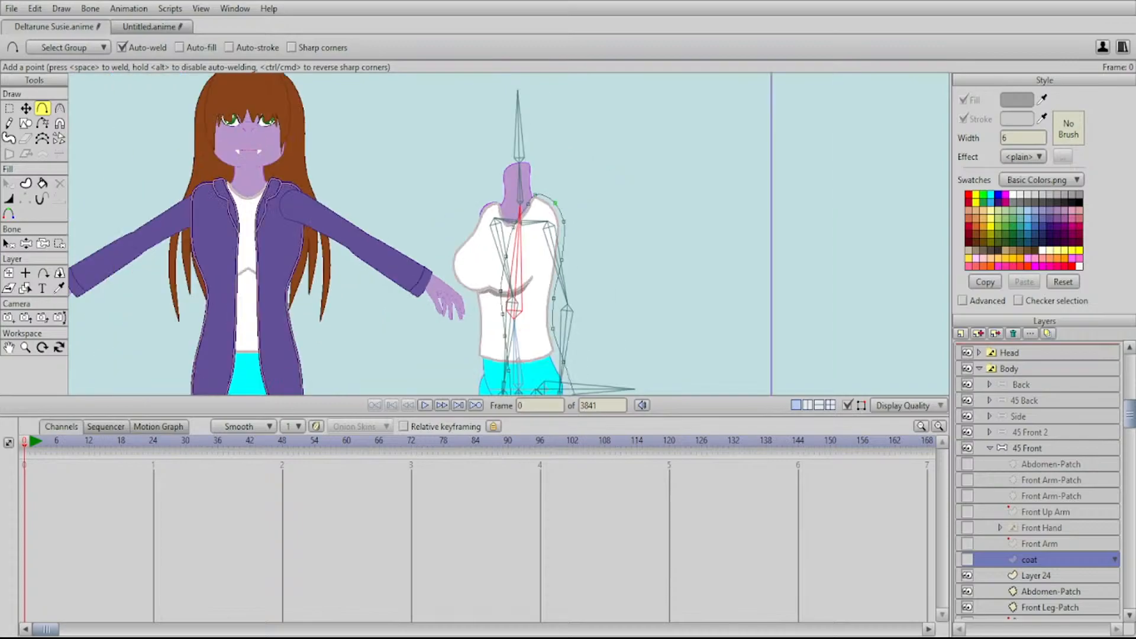
# Draw the collar line inside the near coat panel, from the shoulder top down across the chest to the front edge
pyautogui.scroll(6, 509, 234)
pyautogui.moveTo(568, 178); pyautogui.dragTo(522, 226)
pyautogui.scroll(2, 509, 234)
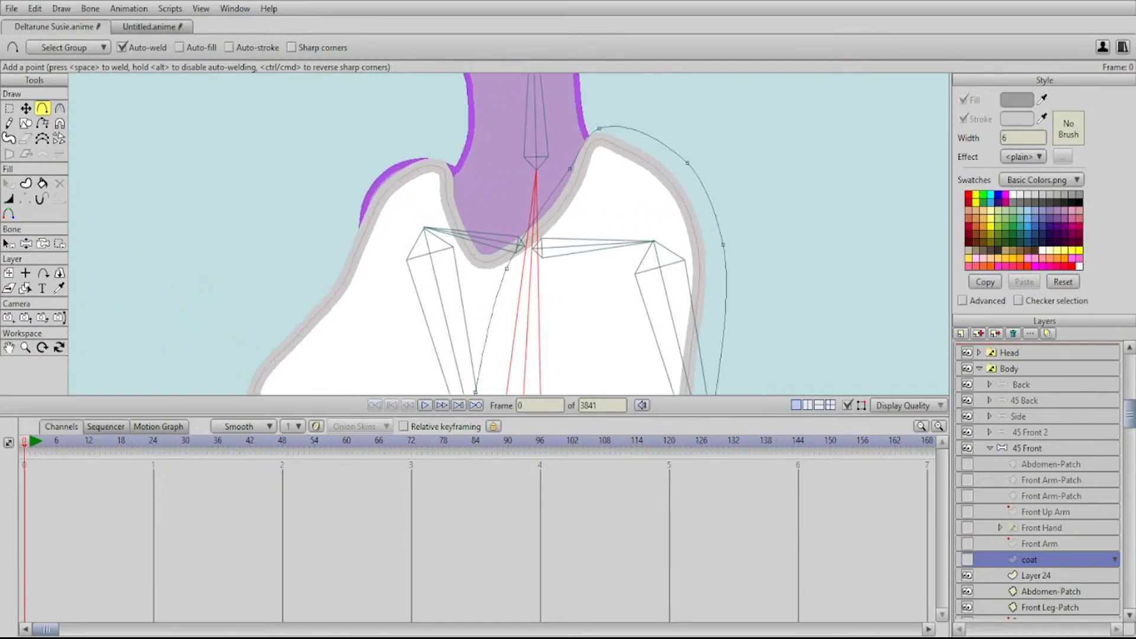
pyautogui.moveTo(563, 243)
pyautogui.mouseDown()
pyautogui.moveTo(596, 213)
pyautogui.moveTo(603, 220)
pyautogui.mouseUp()
pyautogui.moveTo(604, 220); pyautogui.dragTo(649, 136)
pyautogui.moveTo(562, 242); pyautogui.dragTo(467, 362)
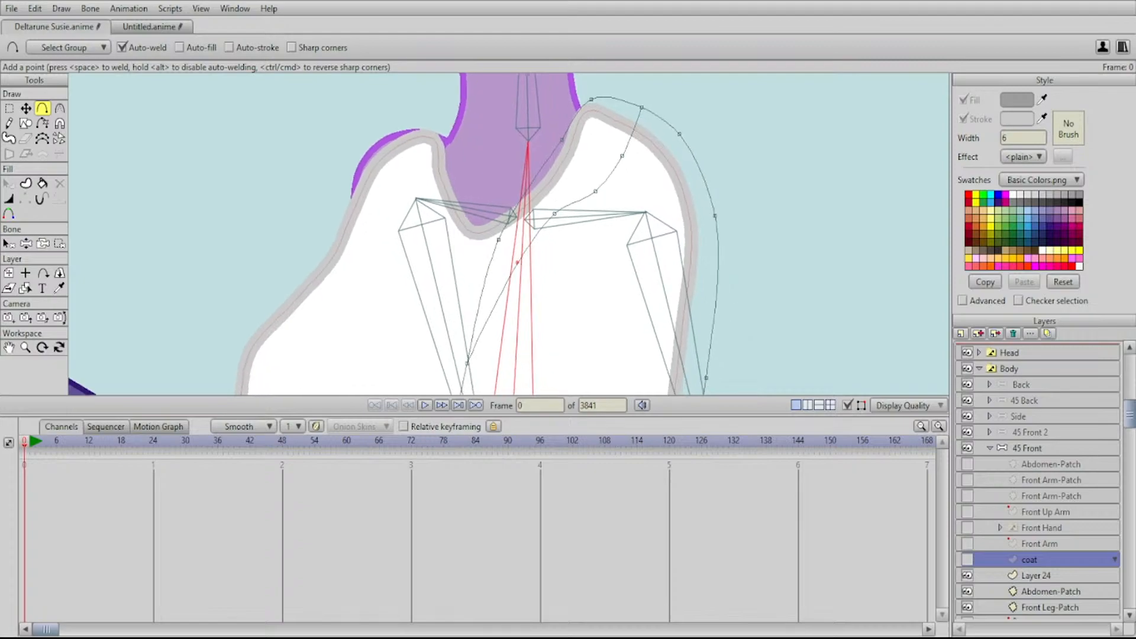
pyautogui.moveTo(518, 261); pyautogui.dragTo(511, 293)
# Set the curvature of the notch point in the middle of the collar line to 0
pyautogui.press('c')
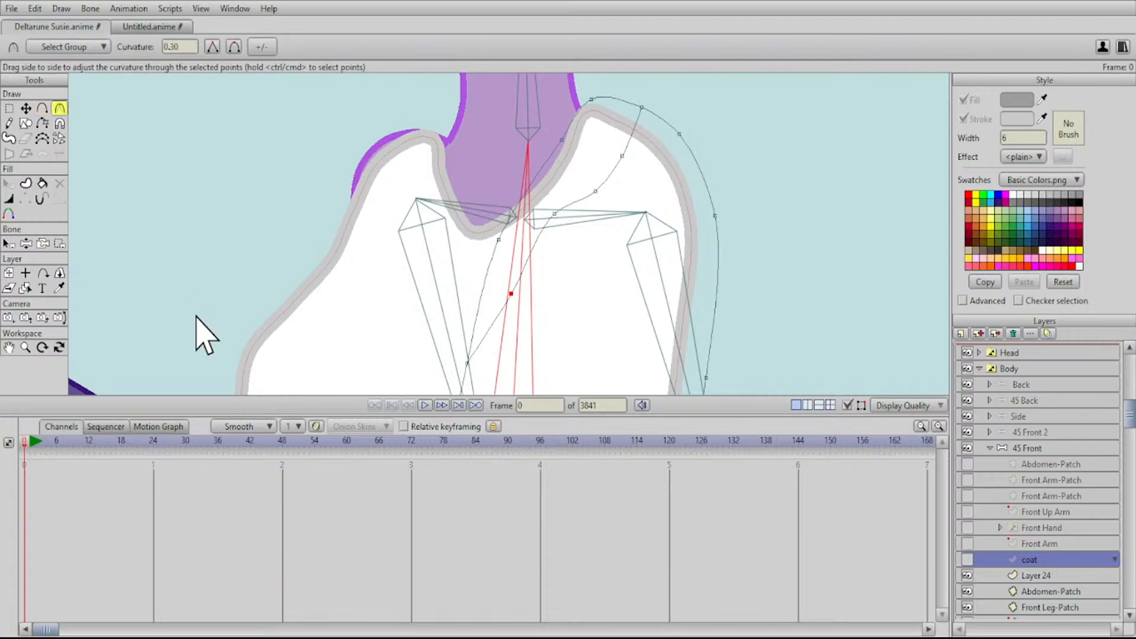
pyautogui.moveTo(554, 213); pyautogui.dragTo(447, 215)
pyautogui.scroll(-4, 509, 234)
pyautogui.moveTo(473, 296); pyautogui.dragTo(472, 125)
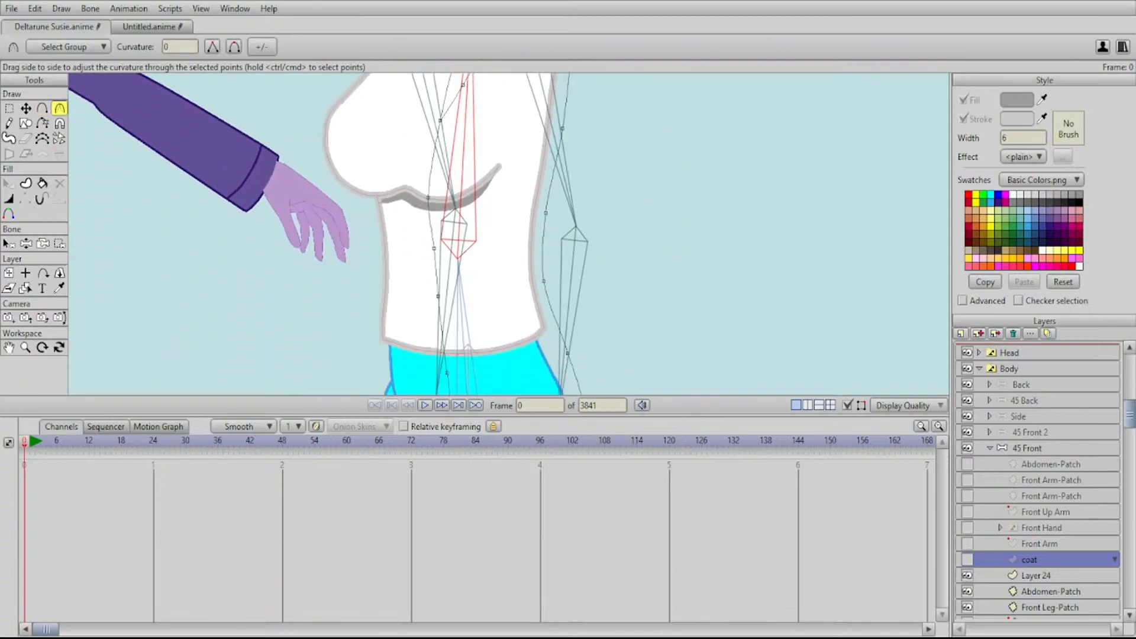
pyautogui.moveTo(473, 267); pyautogui.dragTo(469, 341)
pyautogui.scroll(-4, 509, 234)
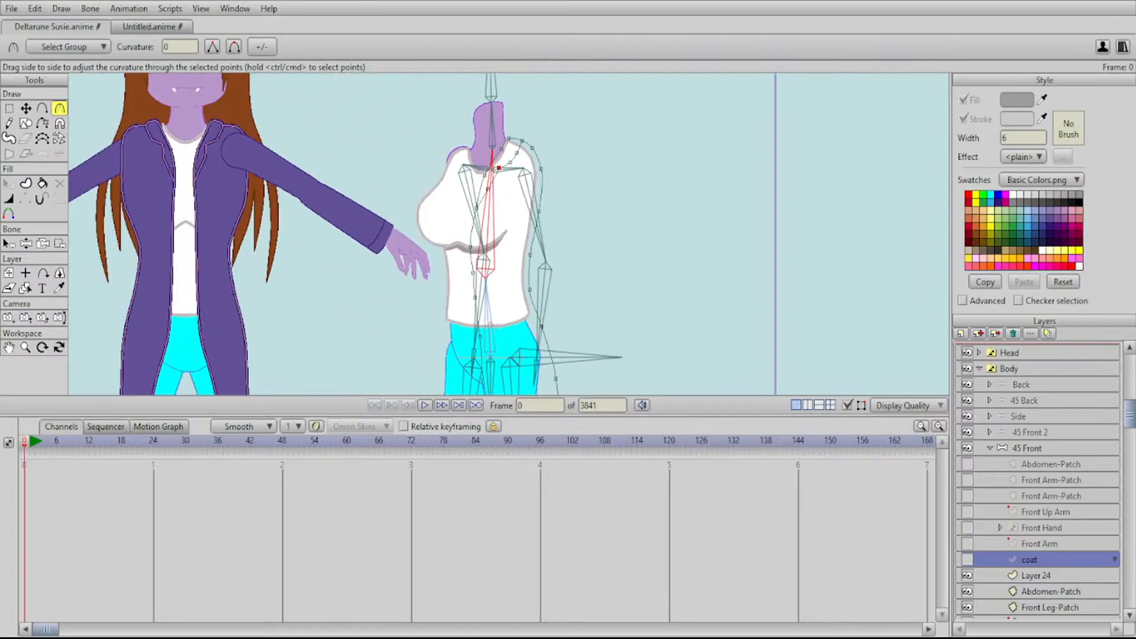
pyautogui.moveTo(473, 296); pyautogui.dragTo(515, 176)
pyautogui.scroll(-3, 509, 234)
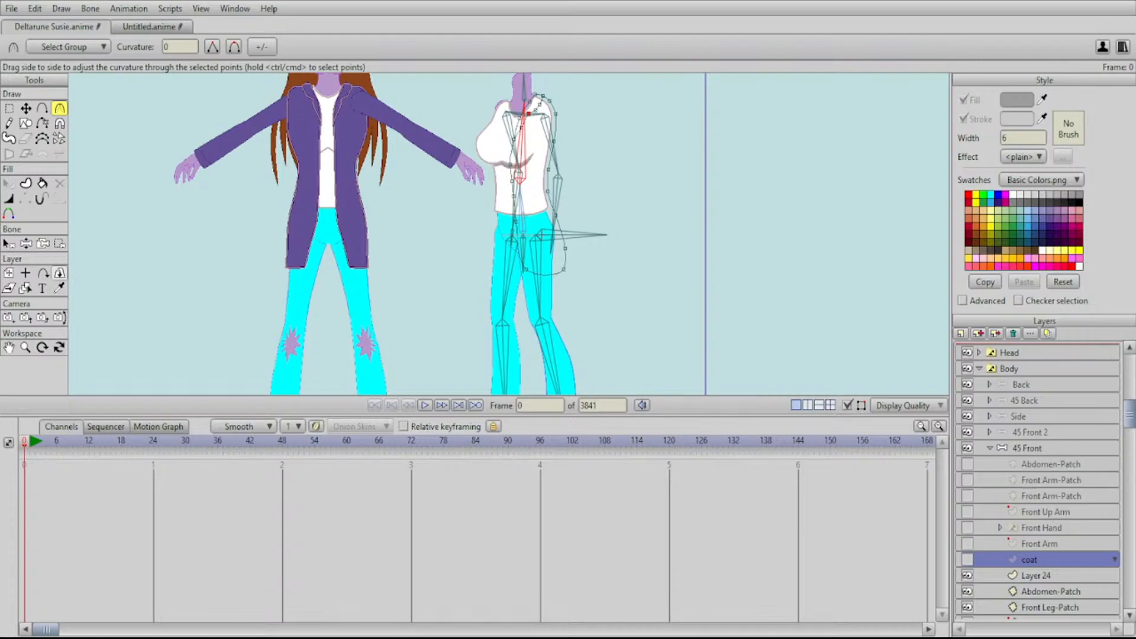
# Fill the near coat panel's main area with the purple fill and dark purple stroke sampled from the front-view coat
pyautogui.press('i')
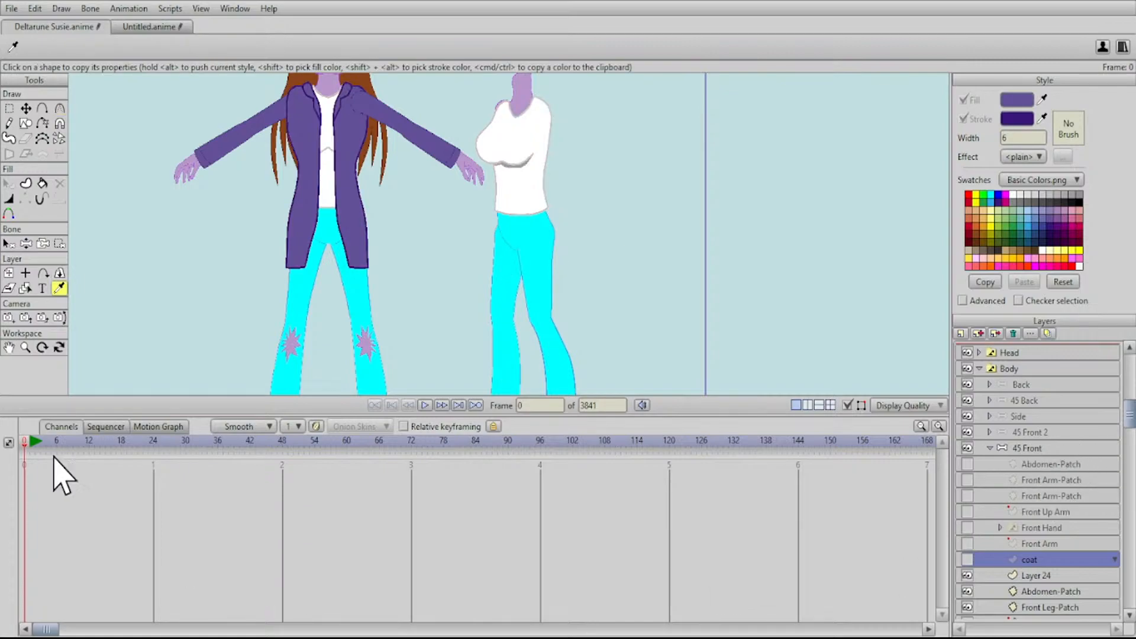
pyautogui.press('p')
pyautogui.moveTo(521, 213)
pyautogui.mouseDown()
pyautogui.moveTo(500, 248)
pyautogui.moveTo(503, 296)
pyautogui.mouseUp()
pyautogui.scroll(2, 509, 234)
pyautogui.click(513, 242)
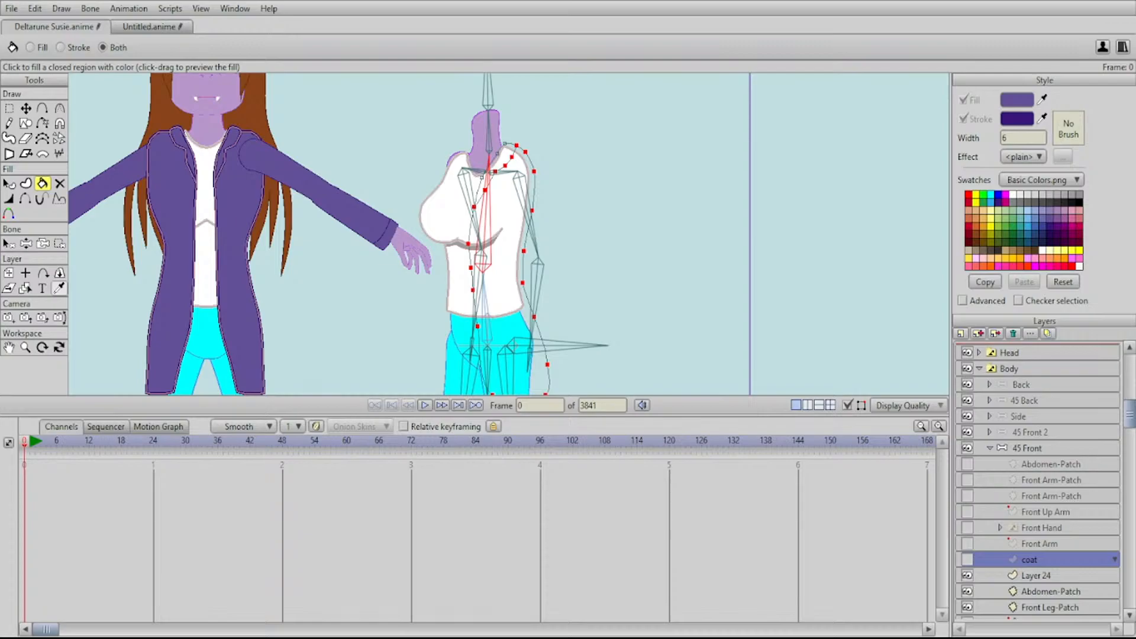
pyautogui.moveTo(504, 234); pyautogui.dragTo(503, 279)
pyautogui.scroll(3, 503, 278)
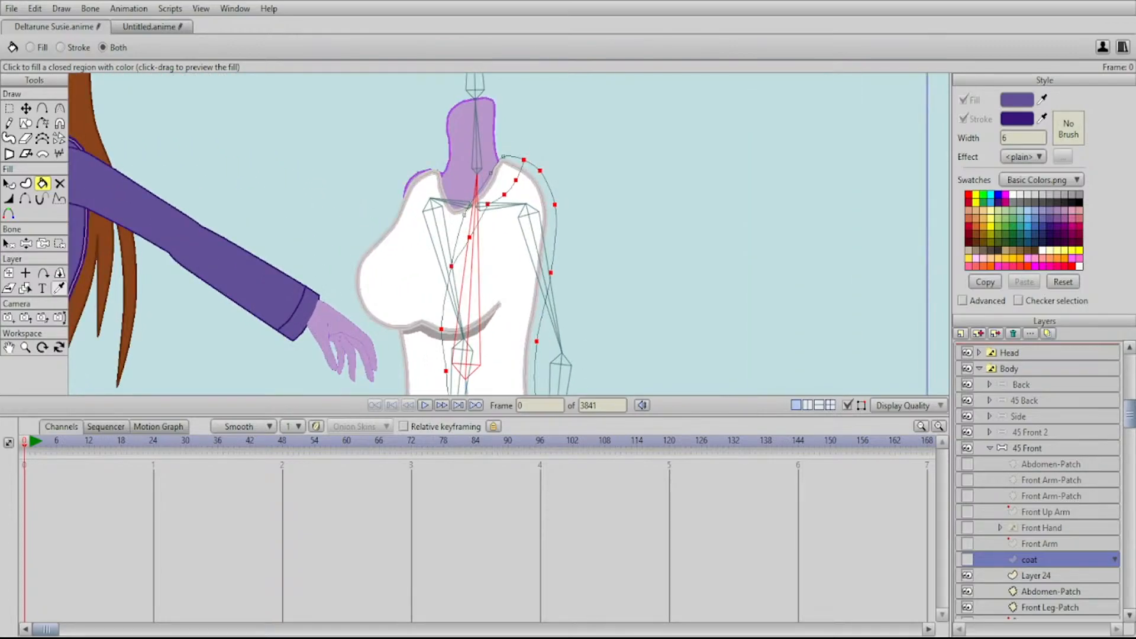
pyautogui.moveTo(503, 239); pyautogui.dragTo(509, 288)
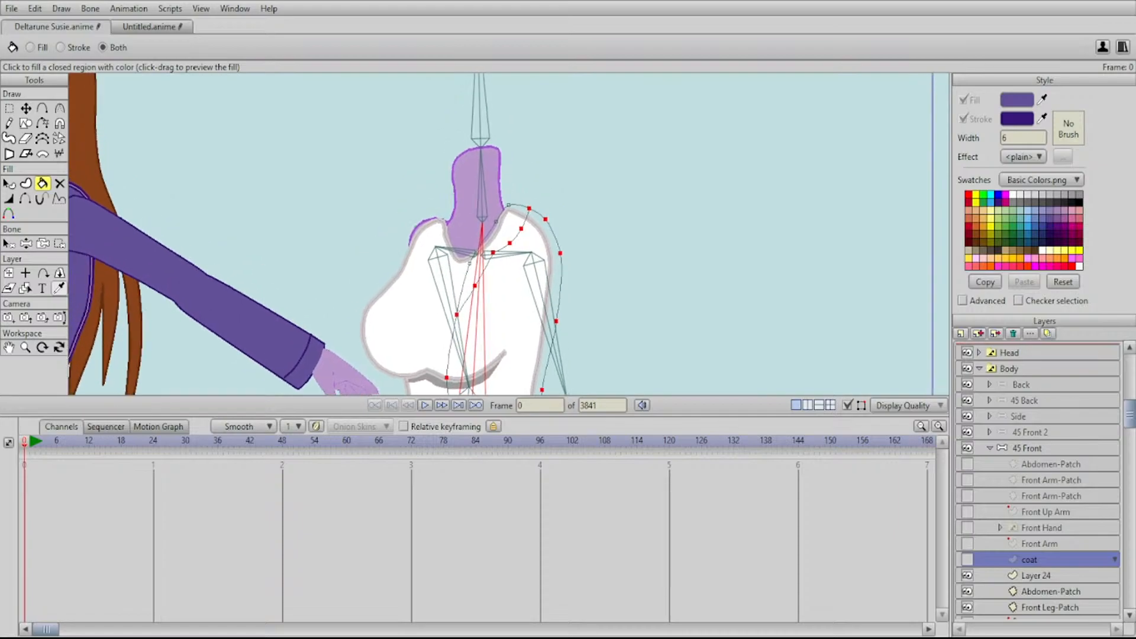
pyautogui.click(516, 285)
# Fill the narrow collar strip with the same purple fill and stroke, and make the coat layer visible
pyautogui.click(509, 229)
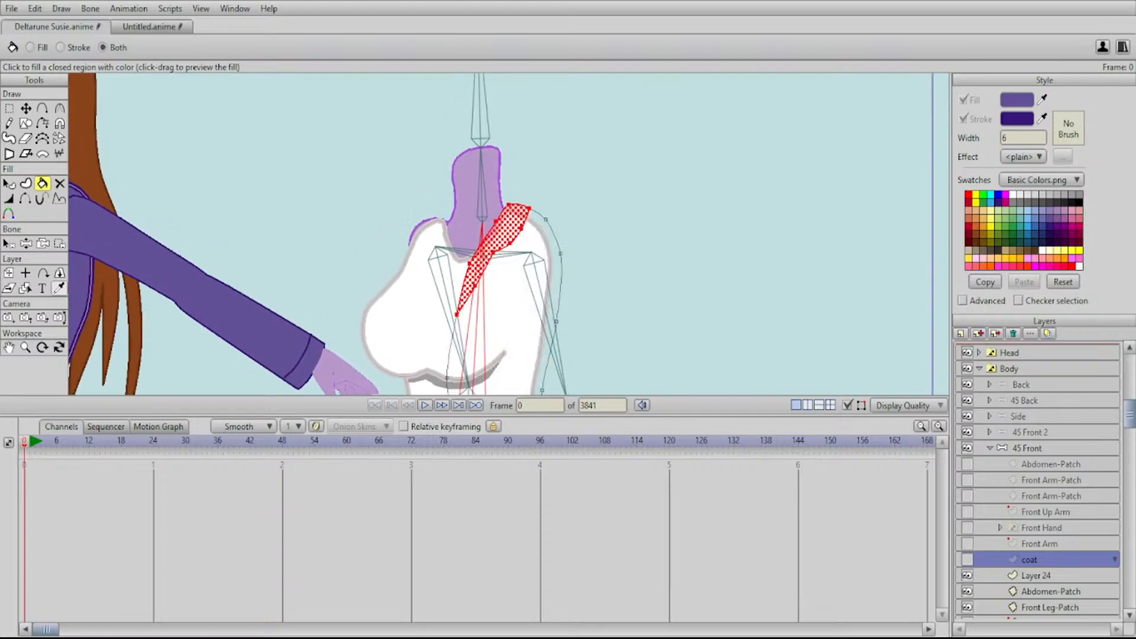
pyautogui.moveTo(506, 295); pyautogui.dragTo(517, 225)
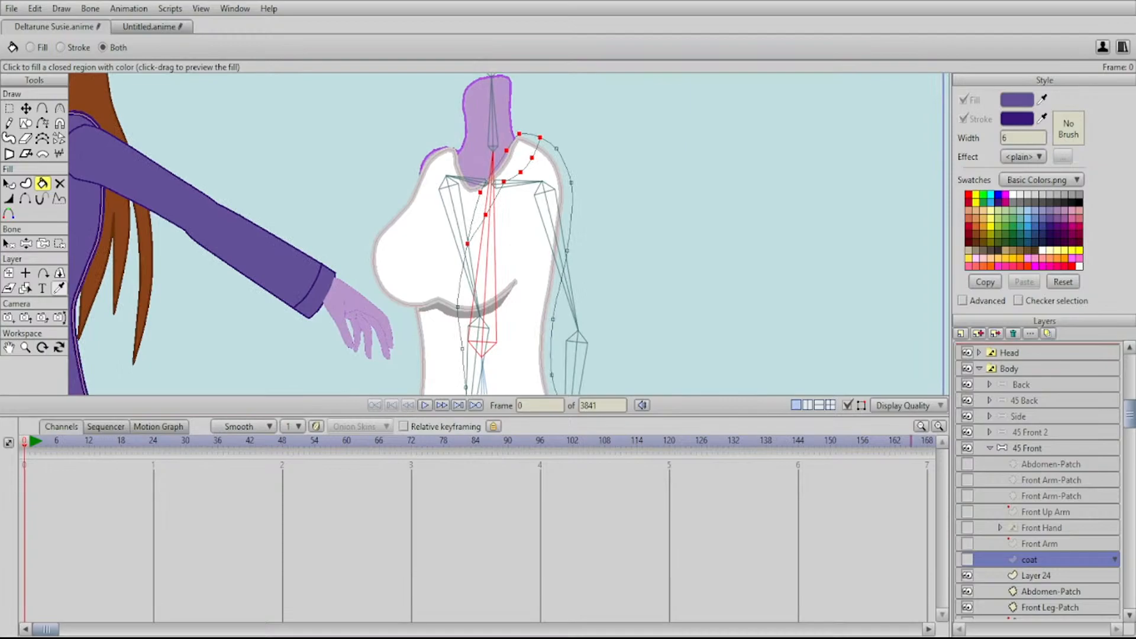
pyautogui.click(967, 560)
pyautogui.moveTo(497, 332); pyautogui.dragTo(513, 130)
pyautogui.scroll(-3, 509, 235)
pyautogui.moveTo(509, 234); pyautogui.dragTo(488, 292)
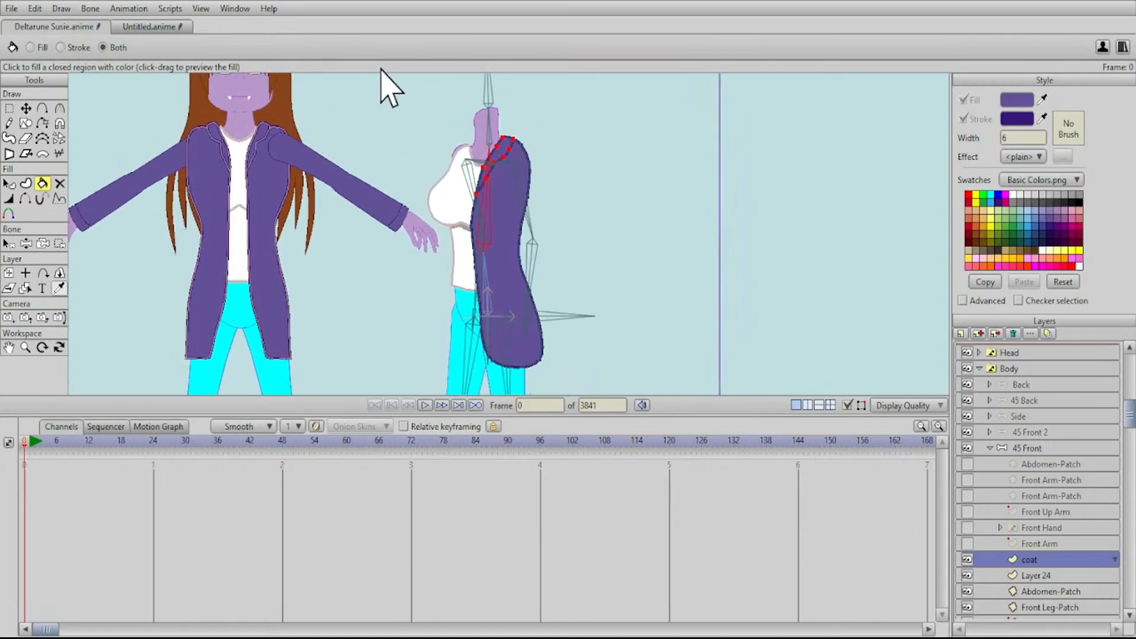
# Draw the far coat panel's inner edge from under the bust up over the chest to the neck, and around the far shoulder
pyautogui.press('a')
pyautogui.scroll(3, 432, 165)
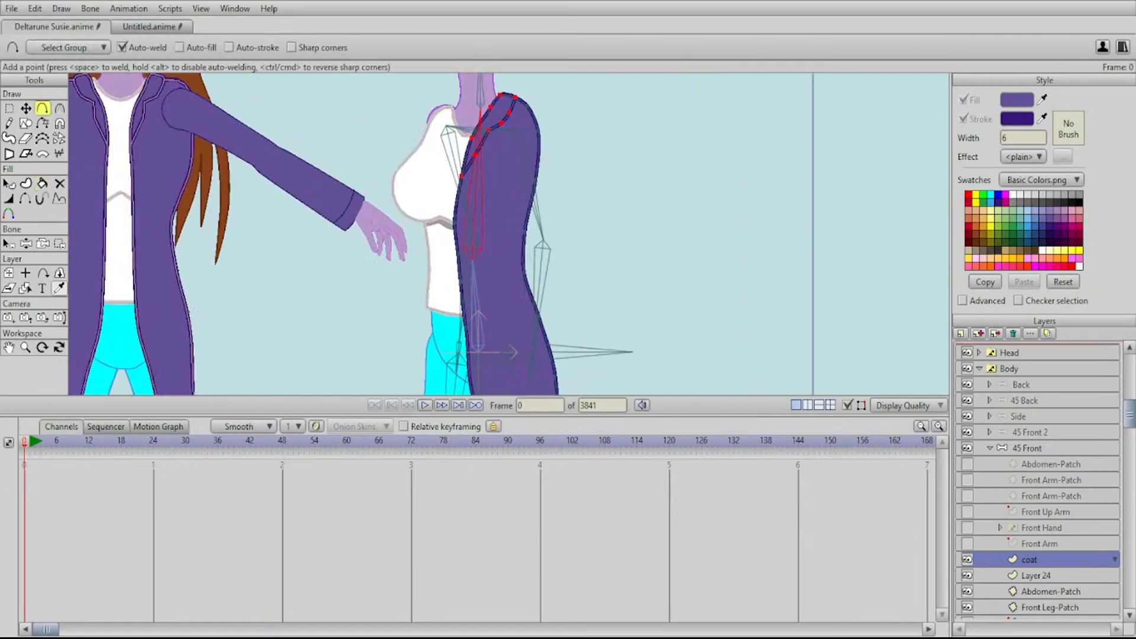
pyautogui.scroll(3, 509, 230)
pyautogui.moveTo(508, 234); pyautogui.dragTo(536, 107)
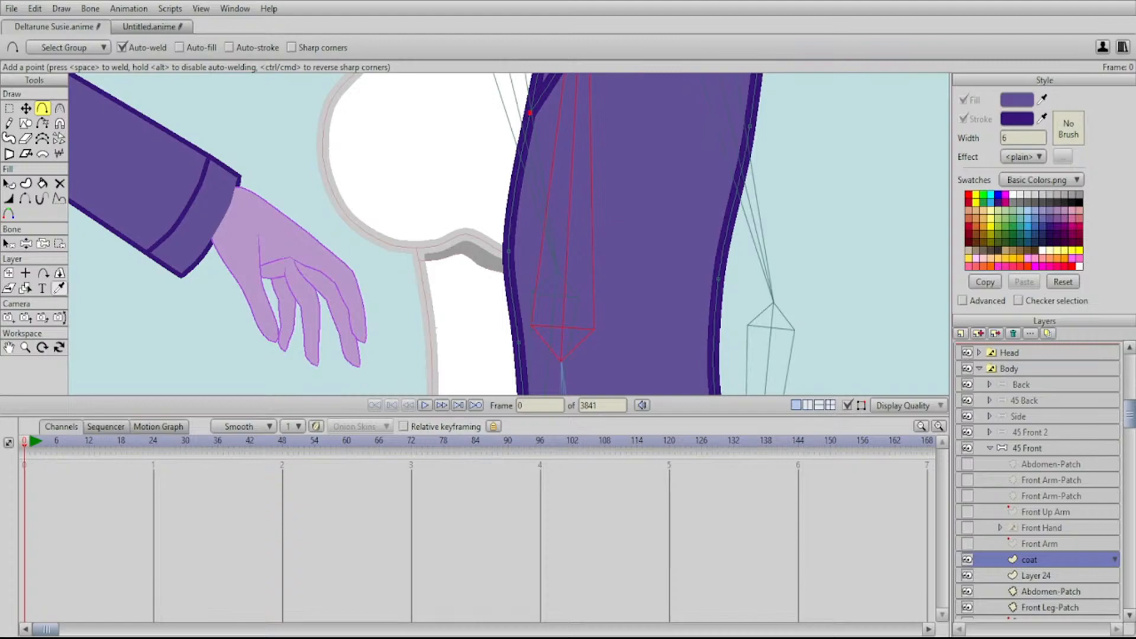
pyautogui.moveTo(448, 263); pyautogui.dragTo(380, 189)
pyautogui.moveTo(379, 190); pyautogui.dragTo(417, 100)
pyautogui.moveTo(417, 101); pyautogui.dragTo(396, 199)
pyautogui.moveTo(396, 199); pyautogui.dragTo(445, 126)
pyautogui.moveTo(445, 126); pyautogui.dragTo(339, 201)
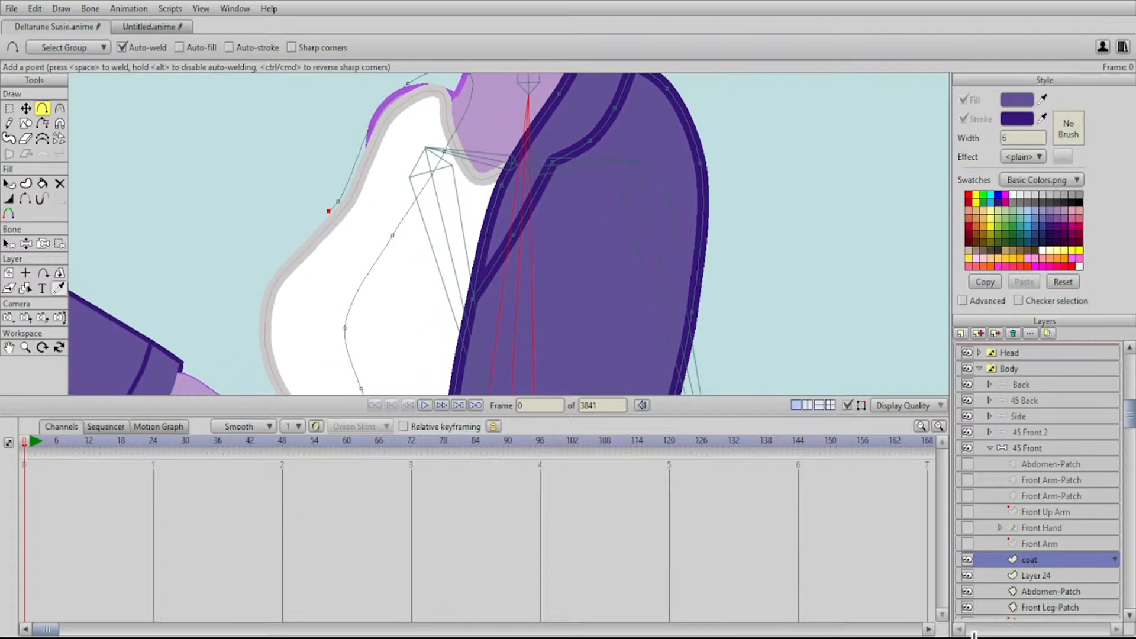
# Continue the far coat panel's outer edge around the bust and waist down to a flared end beside the thigh
pyautogui.moveTo(283, 241); pyautogui.dragTo(312, 253)
pyautogui.moveTo(313, 252); pyautogui.dragTo(392, 286)
pyautogui.moveTo(391, 286); pyautogui.dragTo(406, 193)
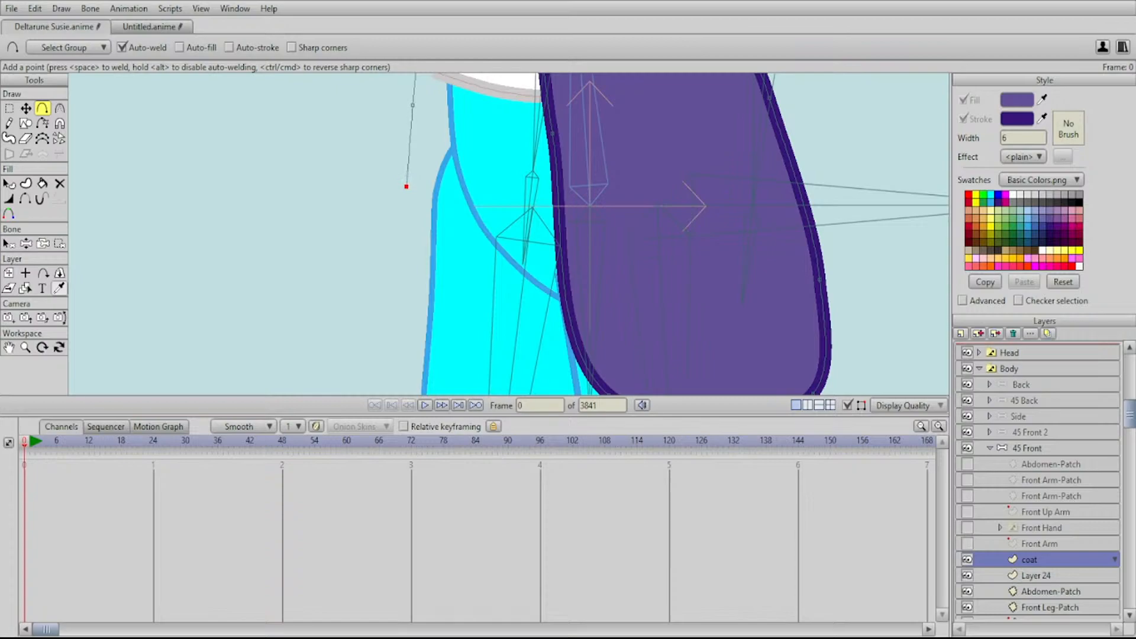
pyautogui.moveTo(406, 186); pyautogui.dragTo(298, 241)
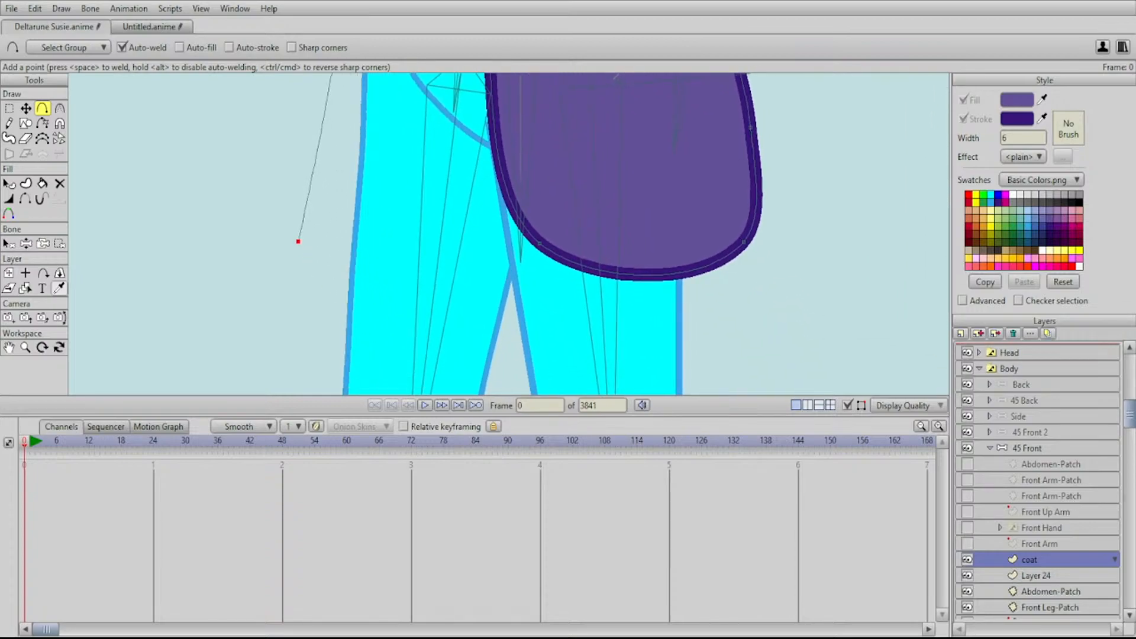
# Reshape the near panel's hem with an added middle point, sharper corners (outer curvature about 0.09) and the middle lowered slightly
pyautogui.moveTo(676, 272); pyautogui.dragTo(509, 269)
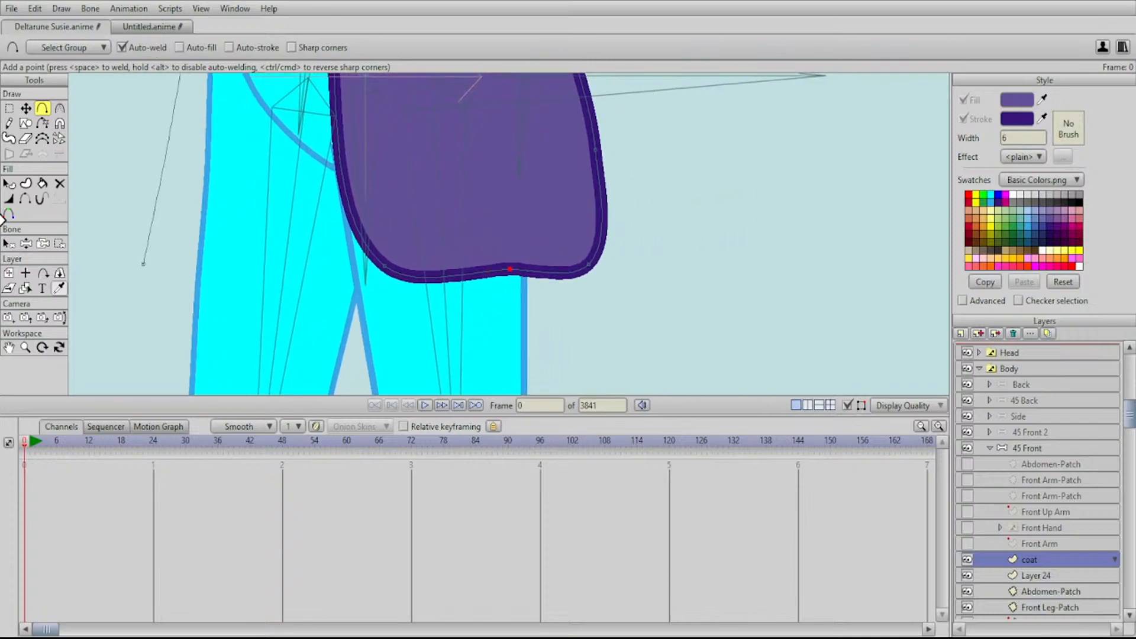
pyautogui.click(61, 108)
pyautogui.moveTo(384, 266); pyautogui.dragTo(364, 266)
pyautogui.moveTo(588, 264); pyautogui.dragTo(568, 264)
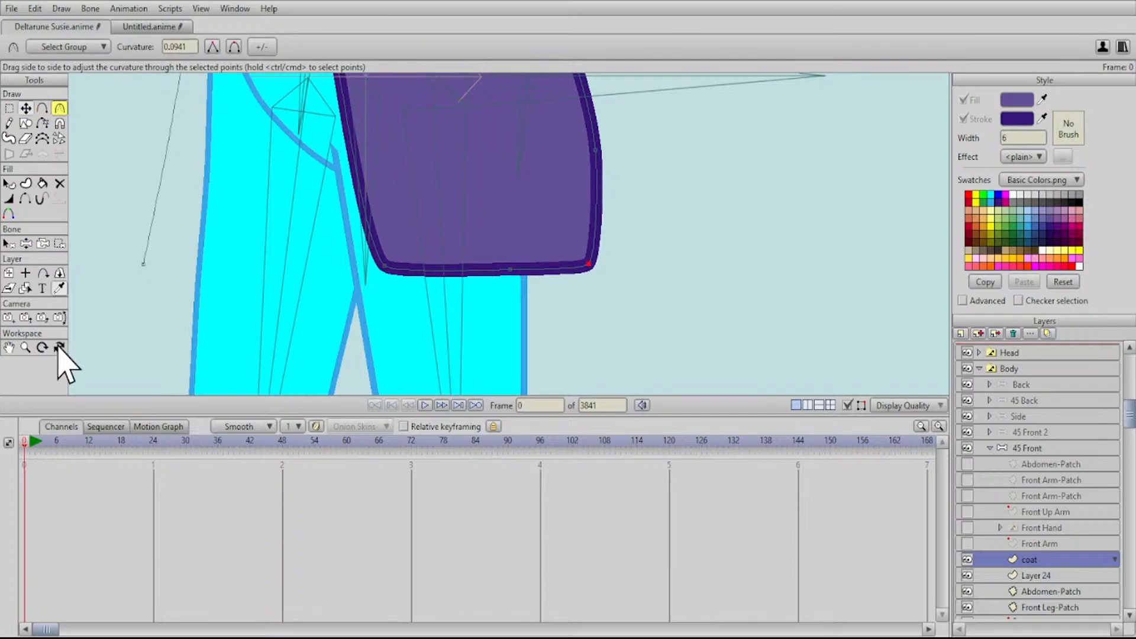
pyautogui.press('t')
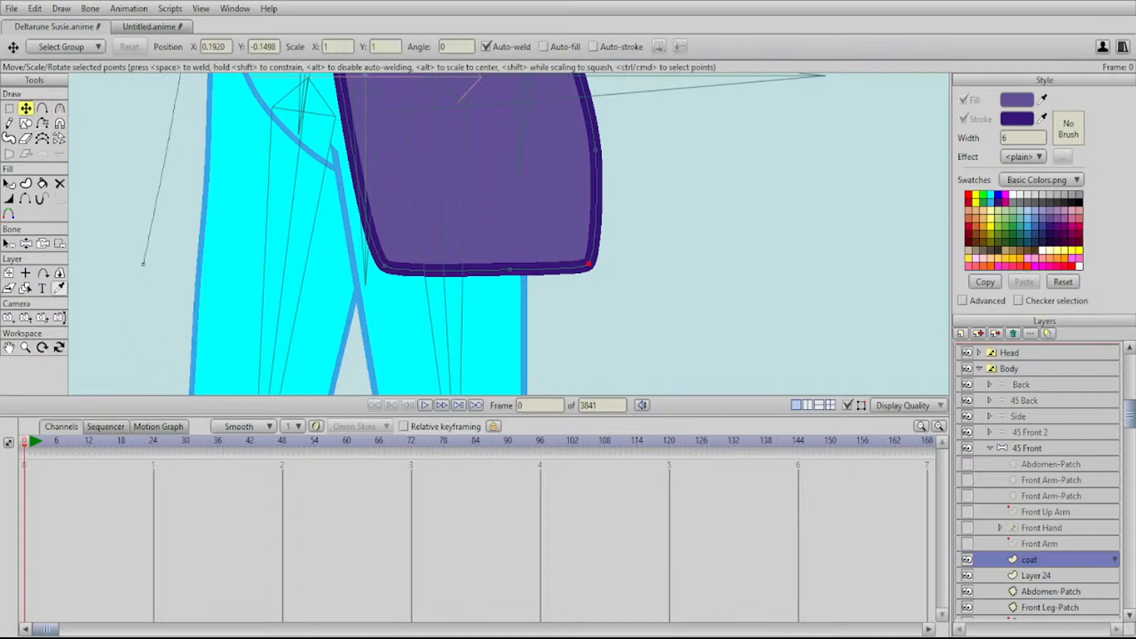
pyautogui.moveTo(510, 270); pyautogui.dragTo(509, 277)
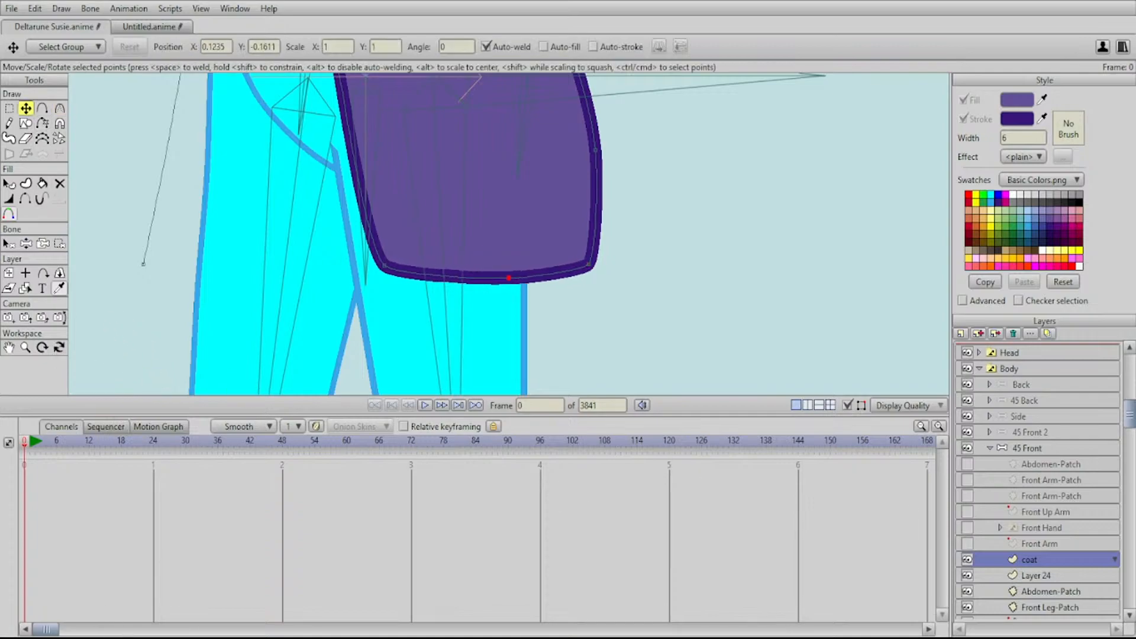
# Copy the near panel's three hem points and place the duplicate at the lower end of the far panel's outline
pyautogui.press('g')
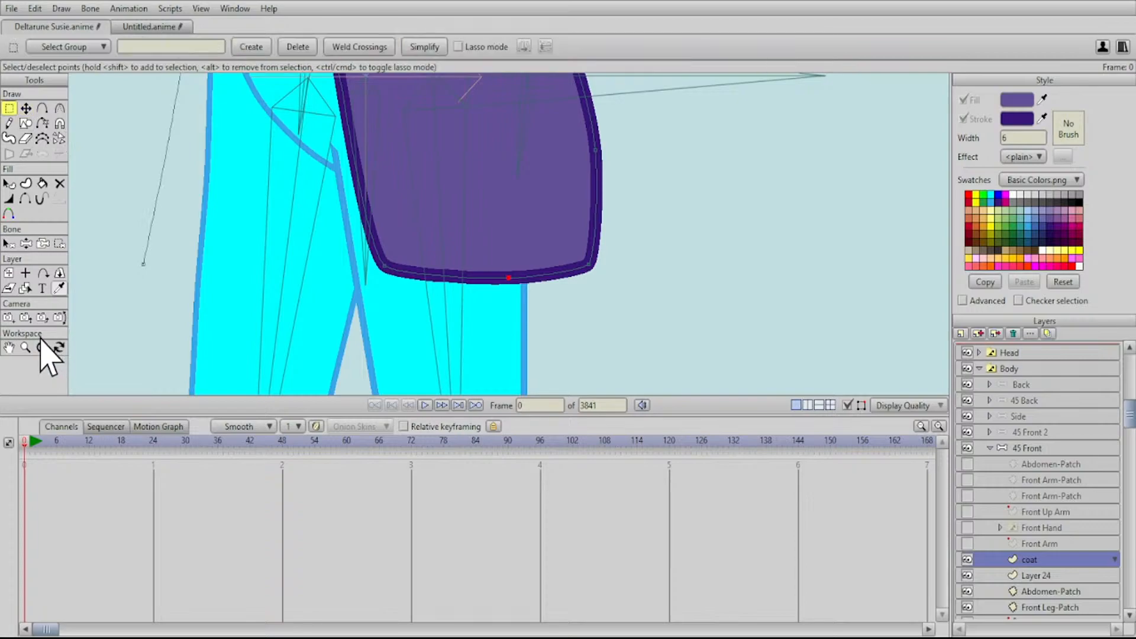
pyautogui.moveTo(371, 243); pyautogui.dragTo(661, 318)
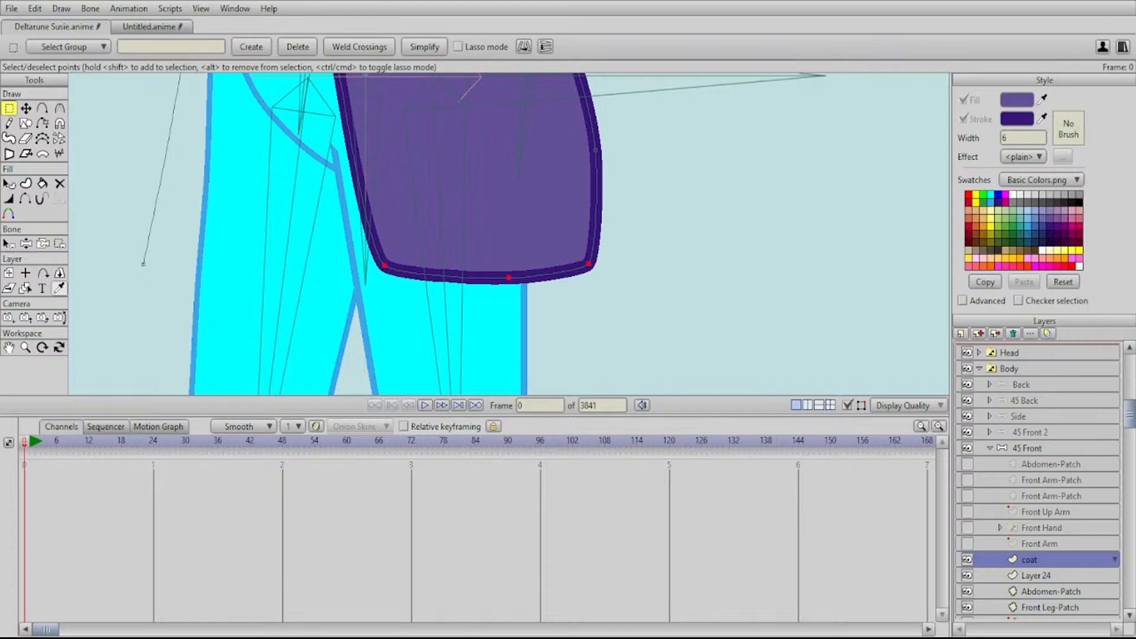
pyautogui.hotkey('ctrl', 'v')
pyautogui.press('t')
pyautogui.moveTo(491, 272)
pyautogui.mouseDown()
pyautogui.moveTo(151, 272)
pyautogui.moveTo(170, 272)
pyautogui.moveTo(163, 329)
pyautogui.mouseUp()
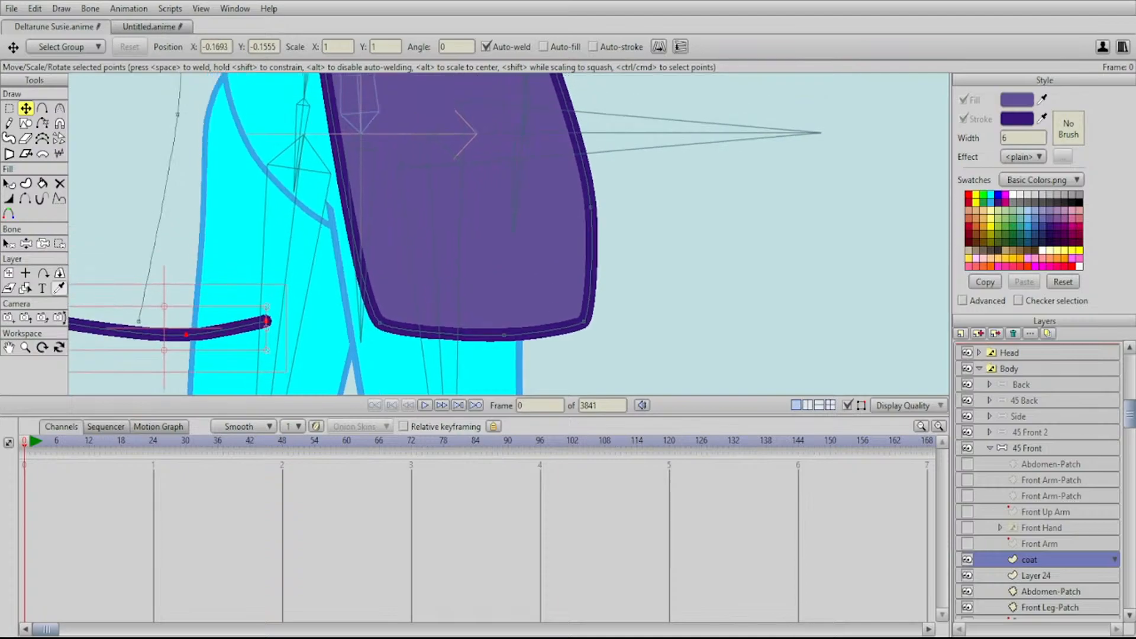
pyautogui.scroll(-3, 509, 234)
pyautogui.moveTo(414, 178); pyautogui.dragTo(414, 397)
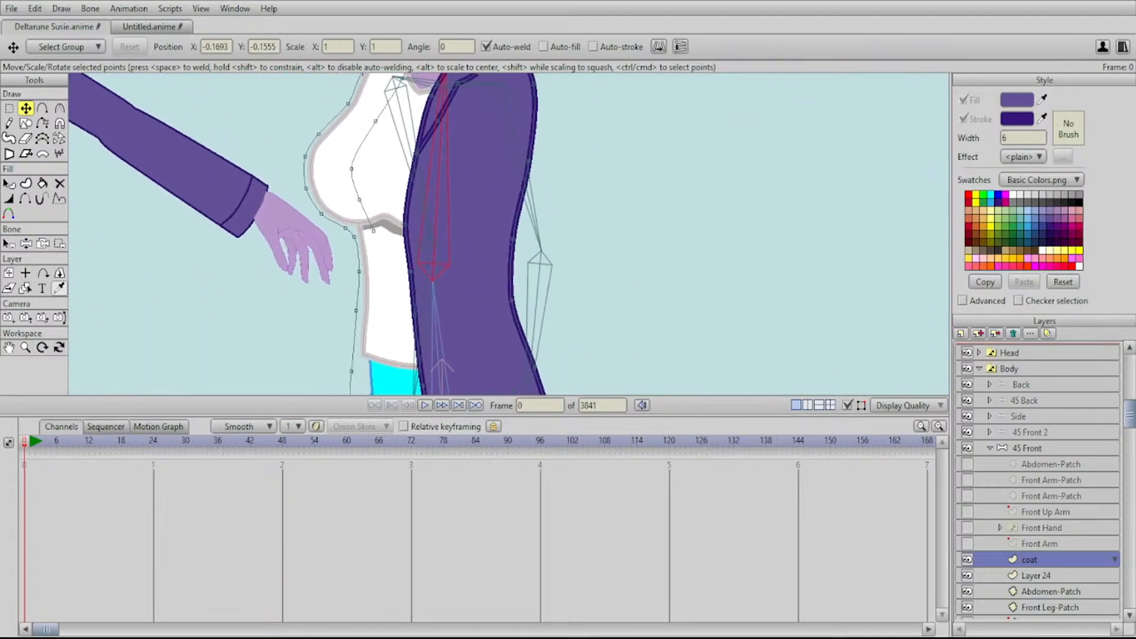
pyautogui.scroll(3, 509, 235)
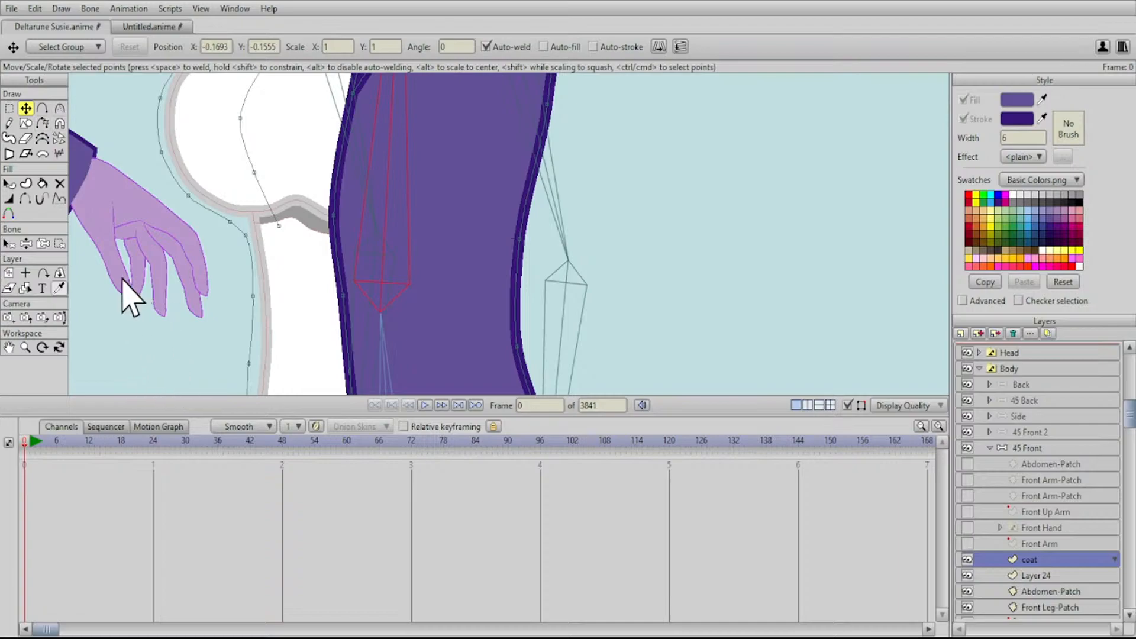
# Extend the far coat panel's inner edge from under the bust down over the waist to the thigh, ending just above the duplicated hem
pyautogui.press('a')
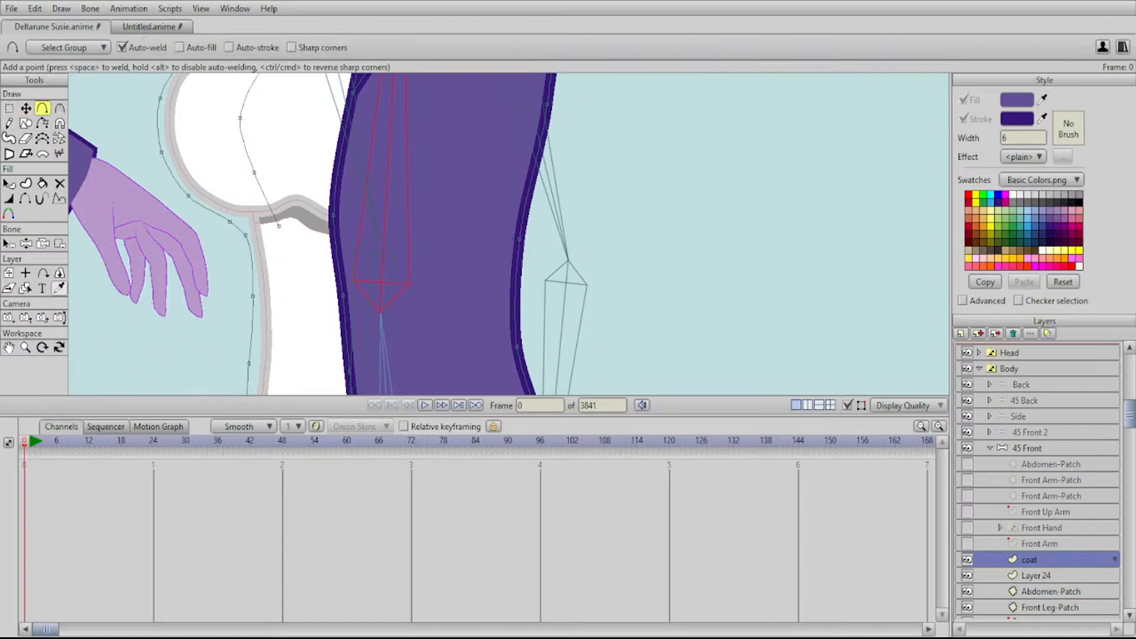
pyautogui.moveTo(279, 226); pyautogui.dragTo(284, 293)
pyautogui.moveTo(284, 293)
pyautogui.mouseDown()
pyautogui.moveTo(281, 231)
pyautogui.moveTo(291, 321)
pyautogui.moveTo(271, 256)
pyautogui.moveTo(273, 313)
pyautogui.moveTo(272, 178)
pyautogui.moveTo(277, 282)
pyautogui.moveTo(421, 261)
pyautogui.mouseUp()
pyautogui.scroll(6, 509, 234)
pyautogui.moveTo(324, 294); pyautogui.dragTo(373, 263)
pyautogui.press('t')
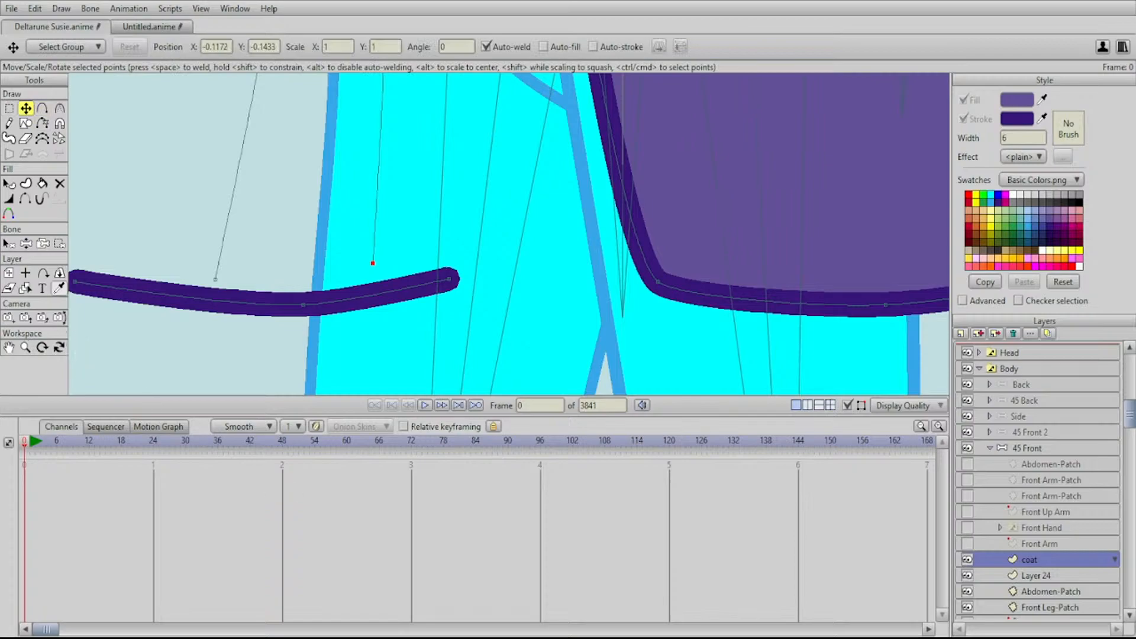
# Narrow the duplicated hem to the far panel's width and weld its ends to the panel's outer and inner edges
pyautogui.click(212, 301)
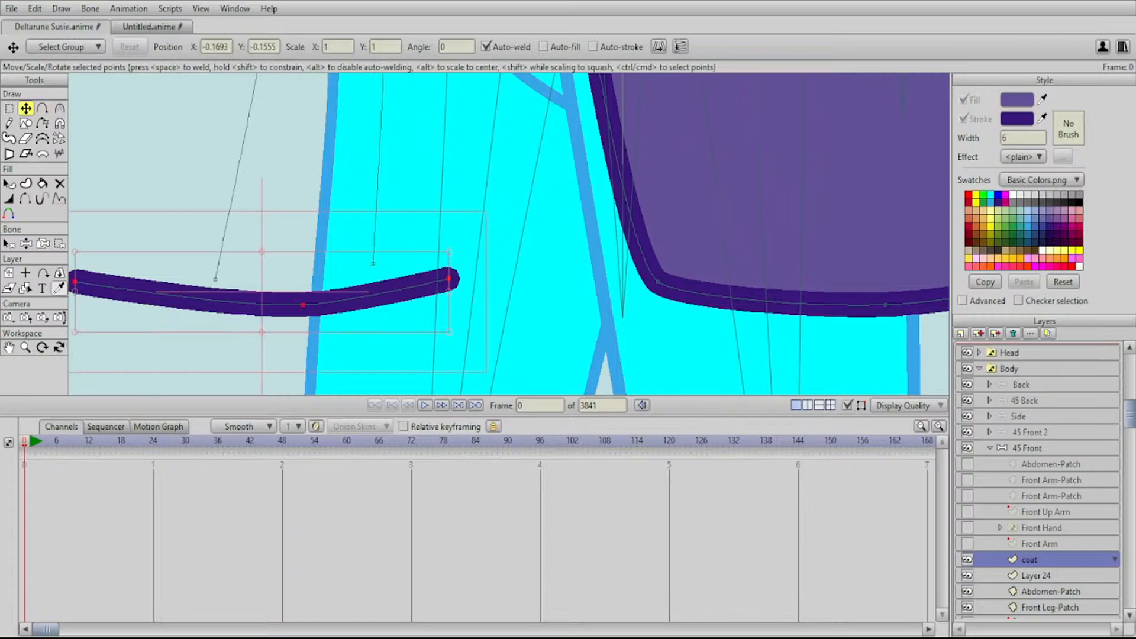
pyautogui.moveTo(448, 291); pyautogui.dragTo(487, 275)
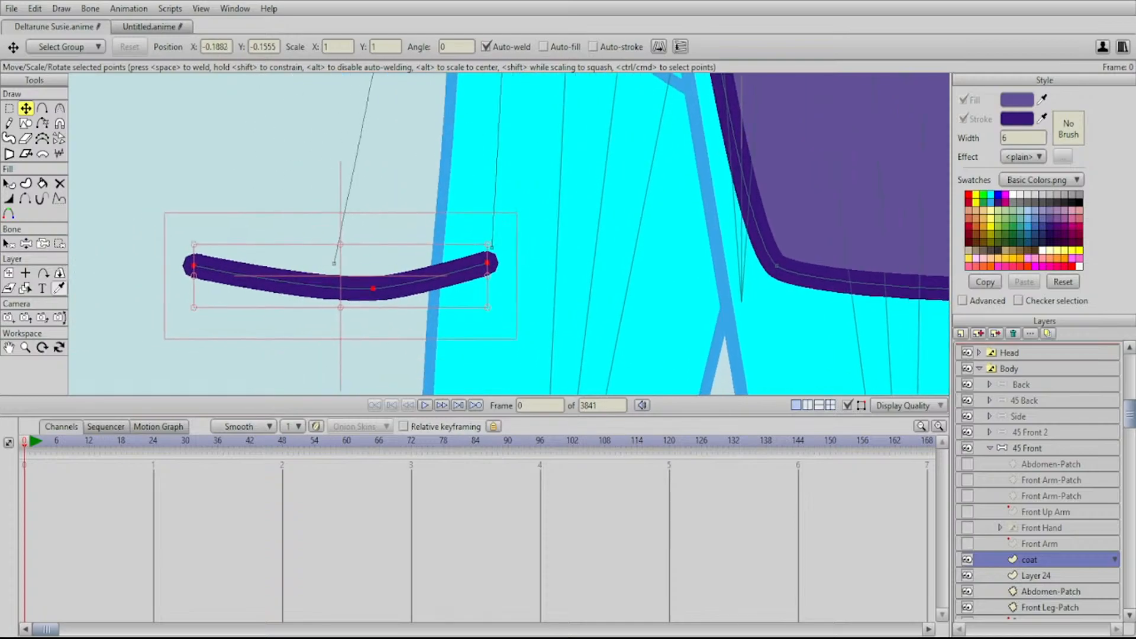
pyautogui.moveTo(193, 275); pyautogui.dragTo(334, 263)
pyautogui.press('Return')
pyautogui.moveTo(491, 248); pyautogui.dragTo(496, 262)
pyautogui.moveTo(503, 207); pyautogui.dragTo(494, 364)
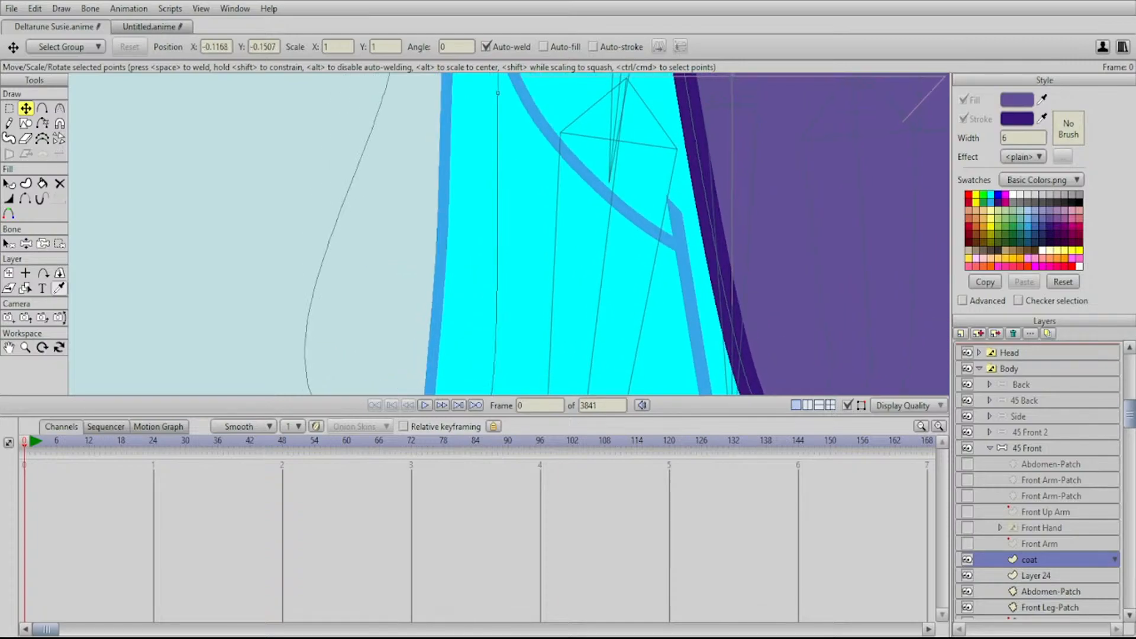
# Nudge the far panel's outer edge points beside the hip and sharpen the hem corners to a curvature of about 0.06
pyautogui.scroll(-5, 508, 234)
pyautogui.moveTo(472, 166); pyautogui.dragTo(462, 176)
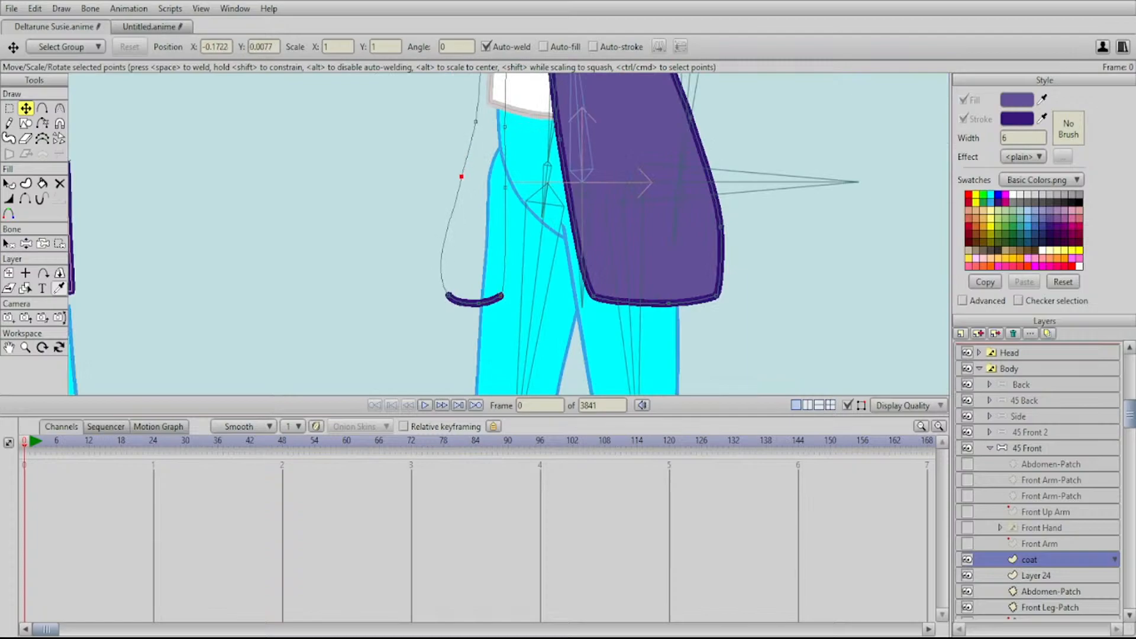
pyautogui.moveTo(475, 121); pyautogui.dragTo(469, 117)
pyautogui.press('c')
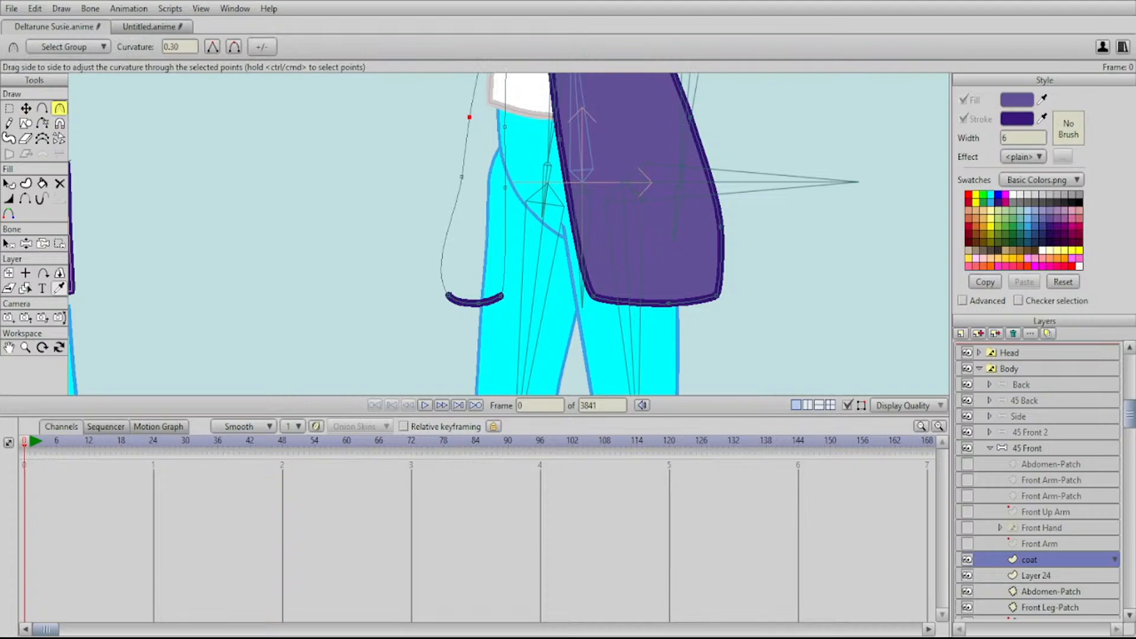
pyautogui.moveTo(501, 295); pyautogui.dragTo(420, 295)
# Draw the far panel's lapel line from the top of the shoulder down across the chest to the panel's inner edge
pyautogui.moveTo(497, 189); pyautogui.dragTo(508, 335)
pyautogui.scroll(-6, 509, 234)
pyautogui.scroll(7, 507, 249)
pyautogui.scroll(3, 456, 296)
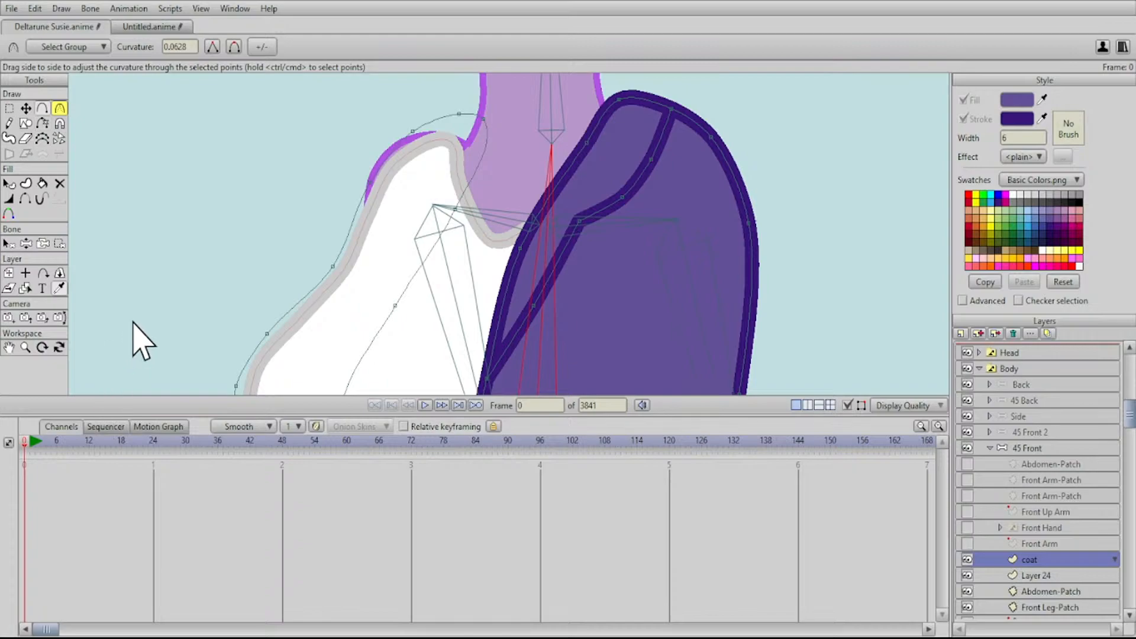
pyautogui.press('a')
pyautogui.moveTo(462, 236); pyautogui.dragTo(449, 296)
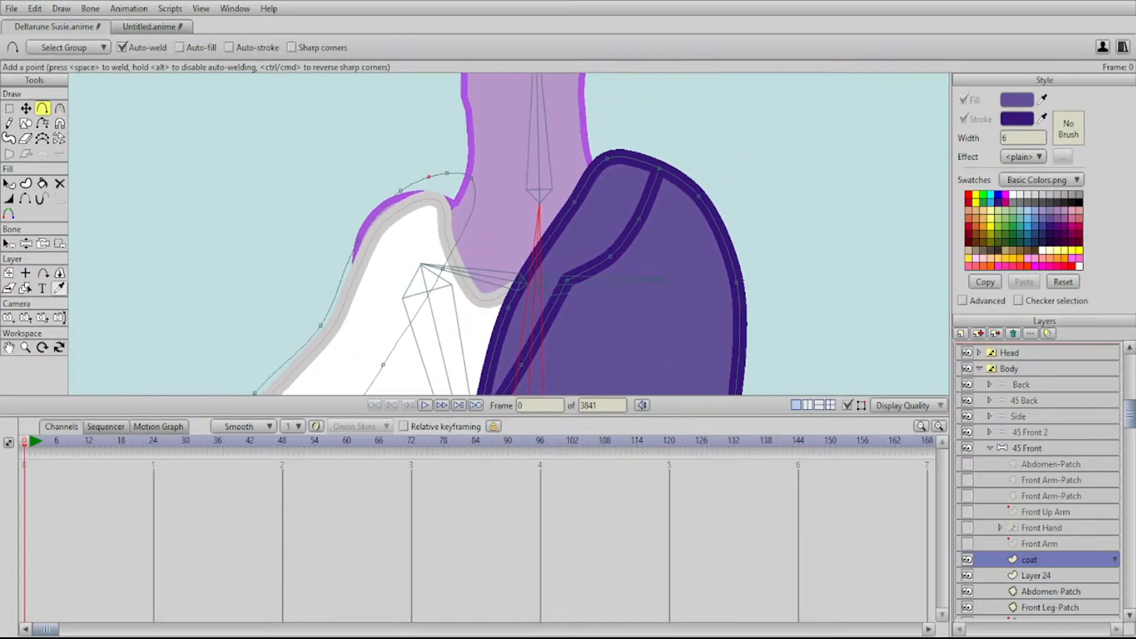
pyautogui.moveTo(425, 176); pyautogui.dragTo(377, 318)
pyautogui.click(407, 208)
pyautogui.moveTo(377, 318)
pyautogui.mouseDown()
pyautogui.moveTo(392, 277)
pyautogui.moveTo(364, 391)
pyautogui.moveTo(364, 347)
pyautogui.moveTo(353, 383)
pyautogui.mouseUp()
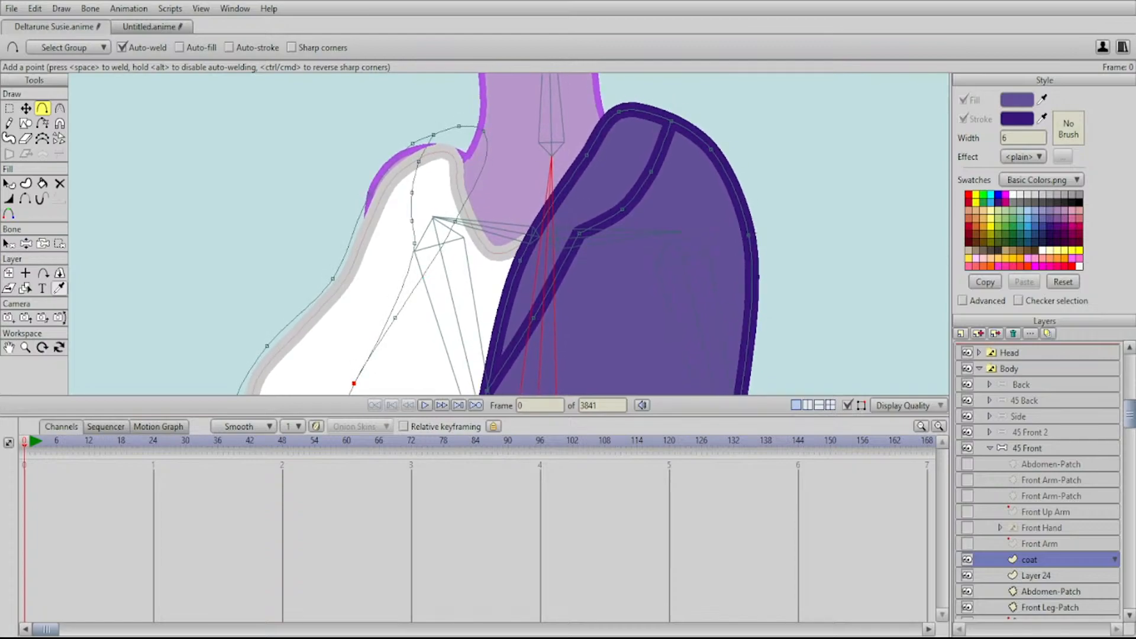
pyautogui.moveTo(399, 292)
pyautogui.mouseDown()
pyautogui.moveTo(380, 311)
pyautogui.moveTo(400, 272)
pyautogui.mouseUp()
pyautogui.scroll(-3, 508, 234)
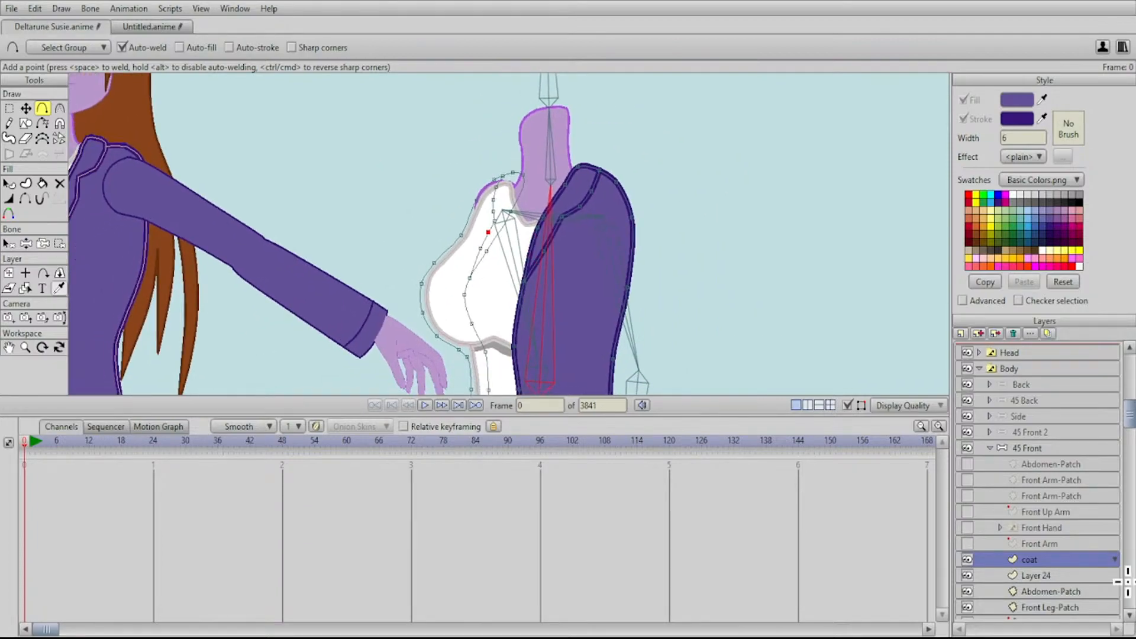
# Paint the far panel's lapel and body regions with the purple fill and dark purple stroke
pyautogui.press('p')
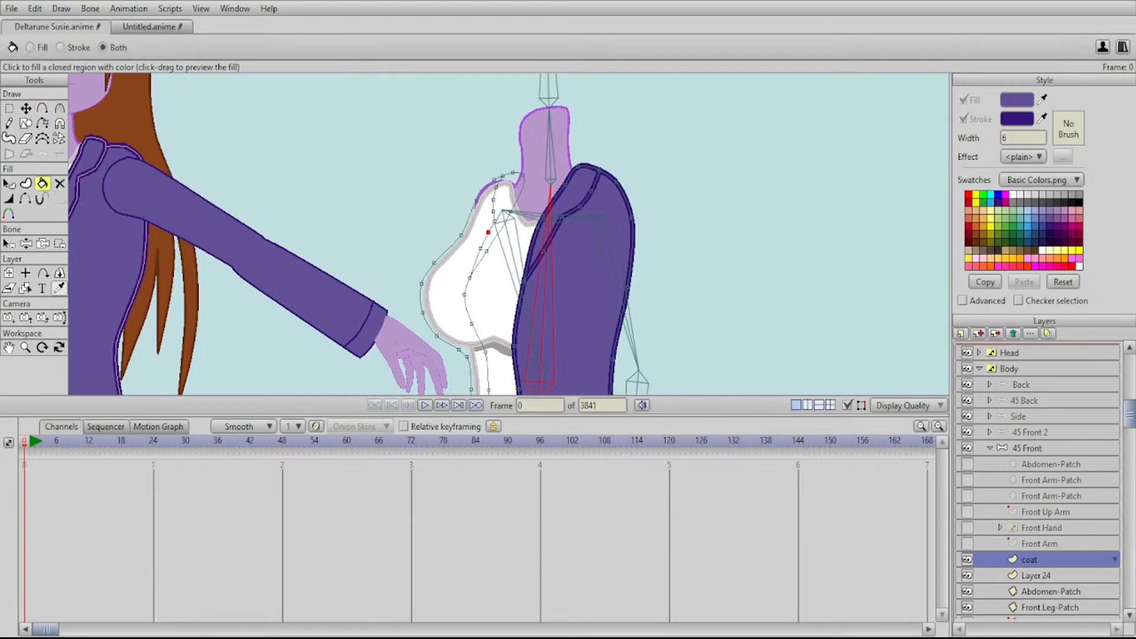
pyautogui.click(506, 194)
pyautogui.moveTo(509, 296); pyautogui.dragTo(512, 134)
pyautogui.scroll(-3, 511, 135)
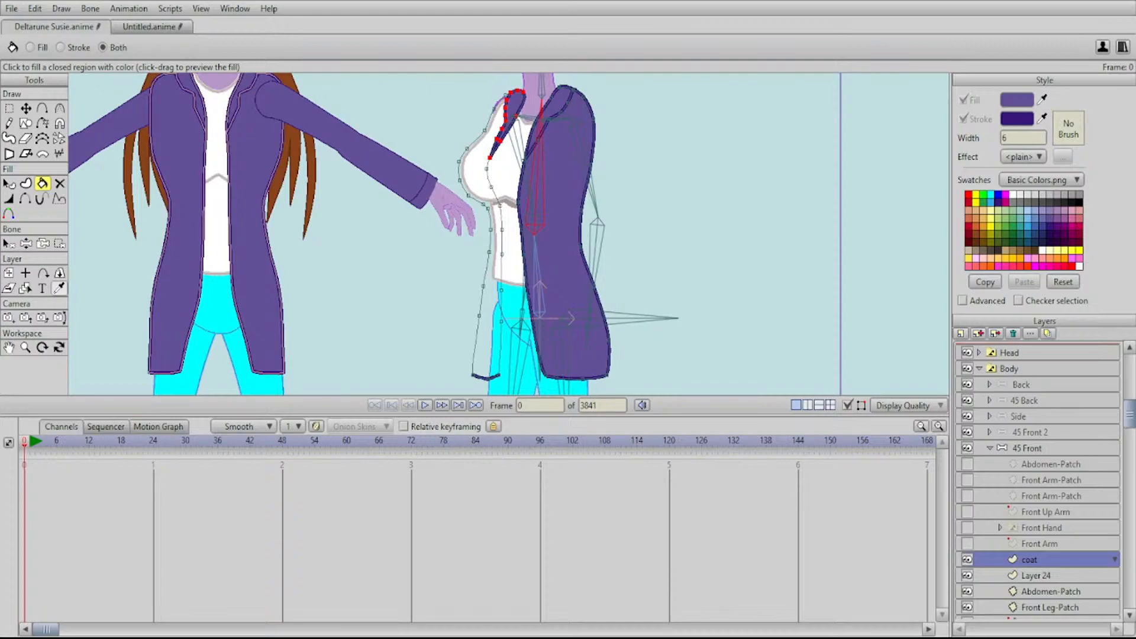
pyautogui.click(491, 278)
pyautogui.moveTo(491, 278); pyautogui.dragTo(377, 231)
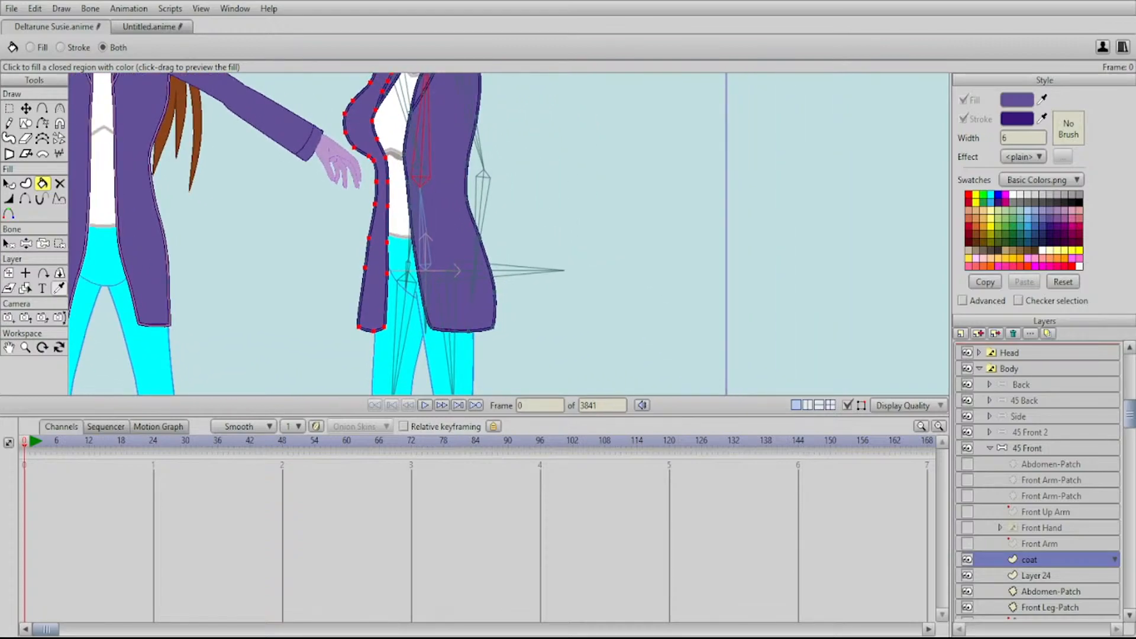
# Hide the curve and bone overlays and compare the finished coat with the front view
pyautogui.click(847, 405)
pyautogui.moveTo(497, 195); pyautogui.dragTo(512, 277)
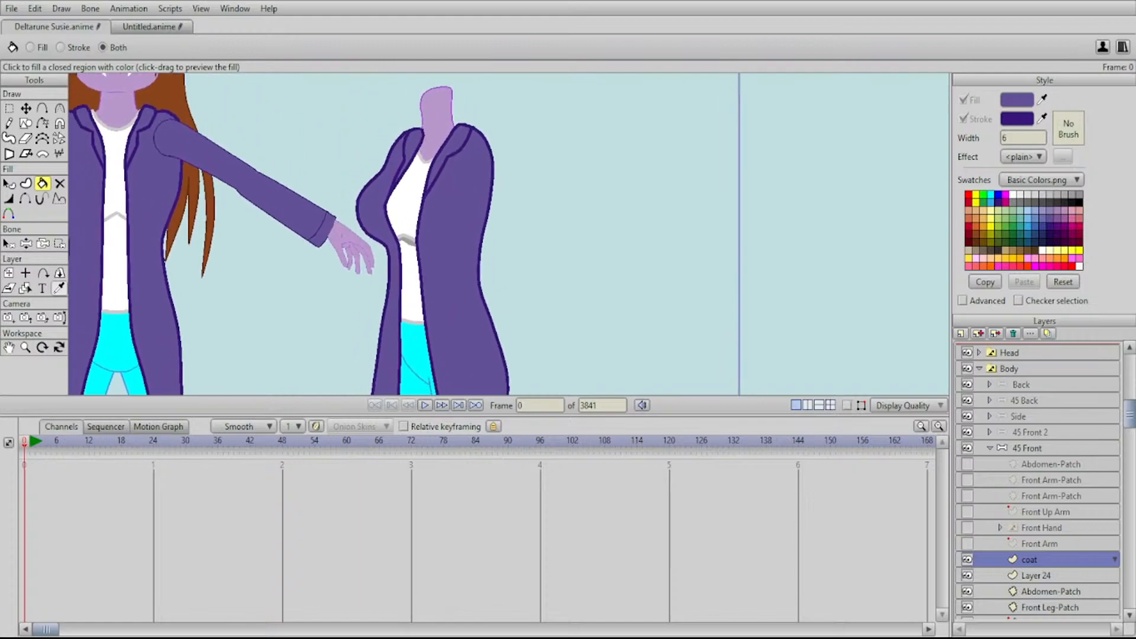
pyautogui.scroll(-2, 512, 277)
pyautogui.scroll(-1, 497, 207)
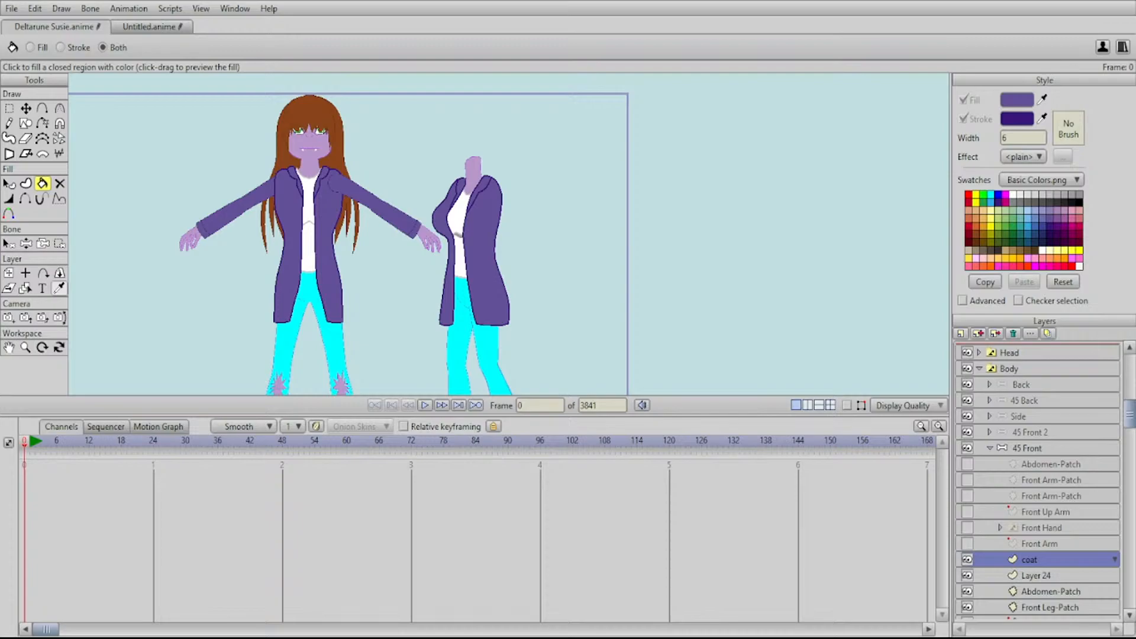
pyautogui.moveTo(497, 237); pyautogui.dragTo(533, 180)
pyautogui.scroll(4, 509, 239)
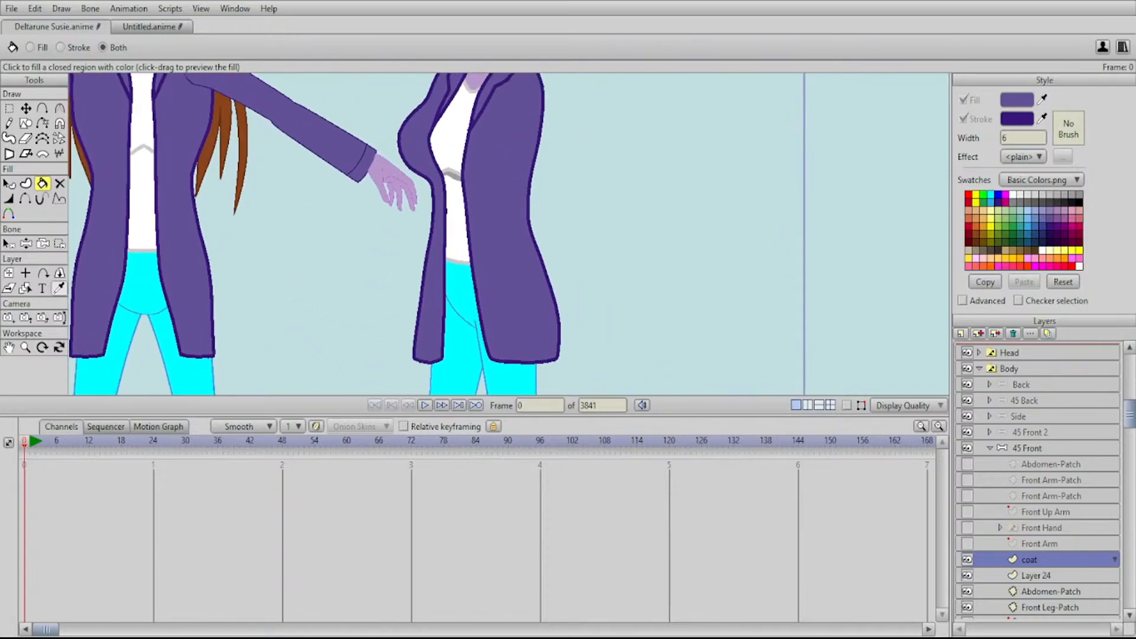
# Make the hidden abdomen patch, arm patches, front upper arm, front hand and front arm layers of 45 Front visible
pyautogui.moveTo(968, 465); pyautogui.dragTo(967, 544)
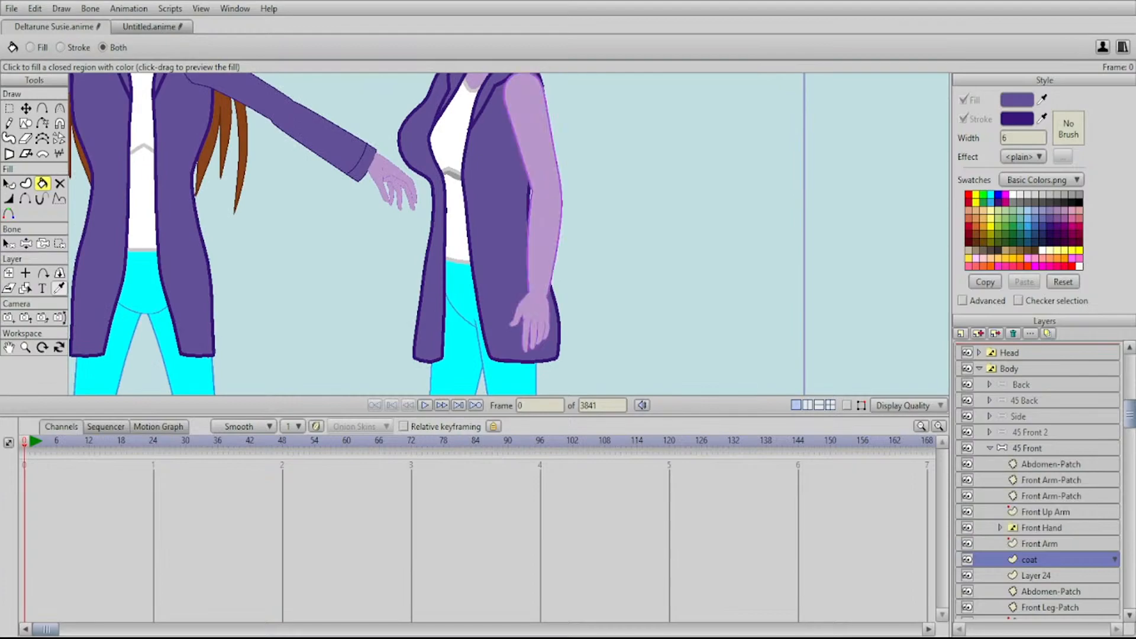
pyautogui.moveTo(488, 177); pyautogui.dragTo(512, 273)
pyautogui.scroll(-4, 508, 239)
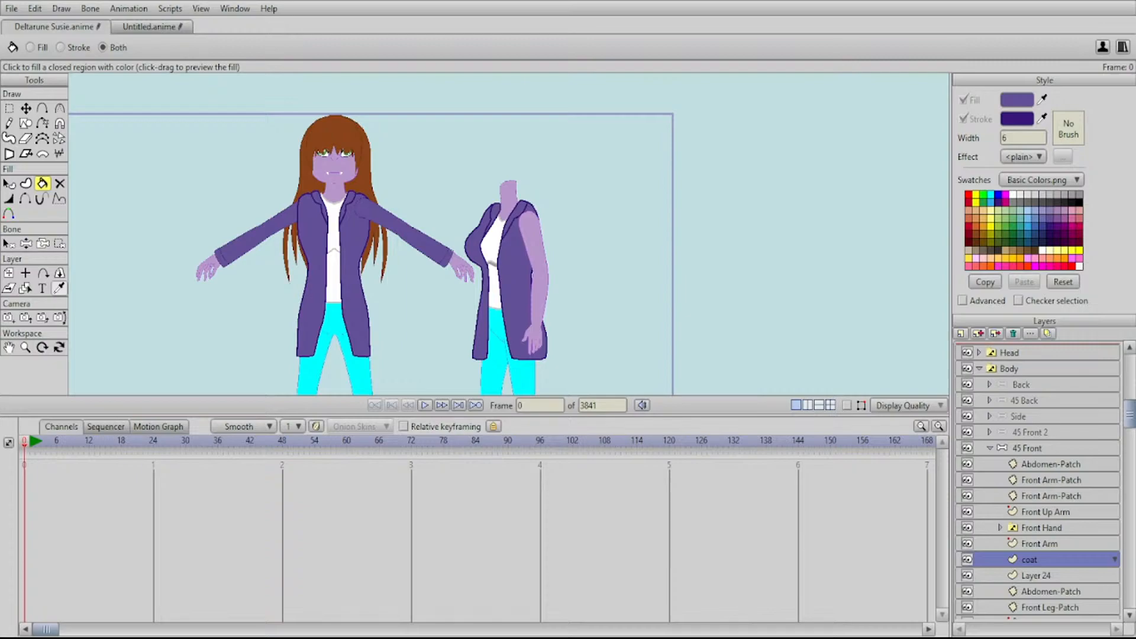
pyautogui.moveTo(414, 266)
pyautogui.mouseDown()
pyautogui.moveTo(423, 213)
pyautogui.moveTo(425, 258)
pyautogui.mouseUp()
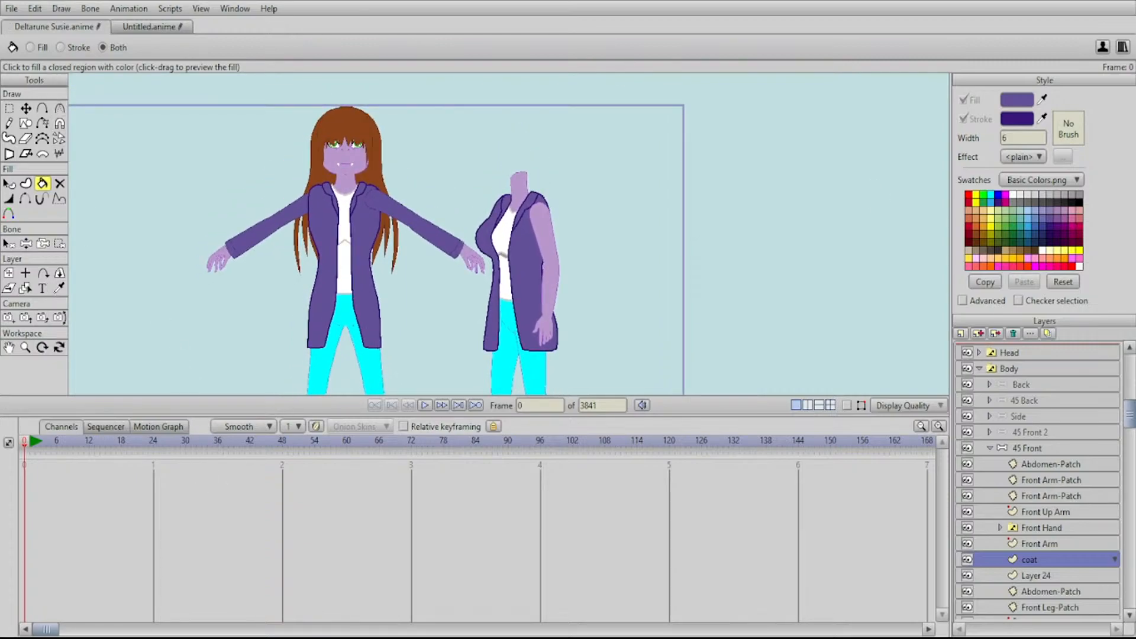
# Select the Front Up Arm layer from its shape and apply the coat's fill and stroke colors to it with the eyedropper
pyautogui.click(25, 289)
pyautogui.scroll(3, 511, 270)
pyautogui.moveTo(544, 242); pyautogui.dragTo(487, 176)
pyautogui.click(512, 274)
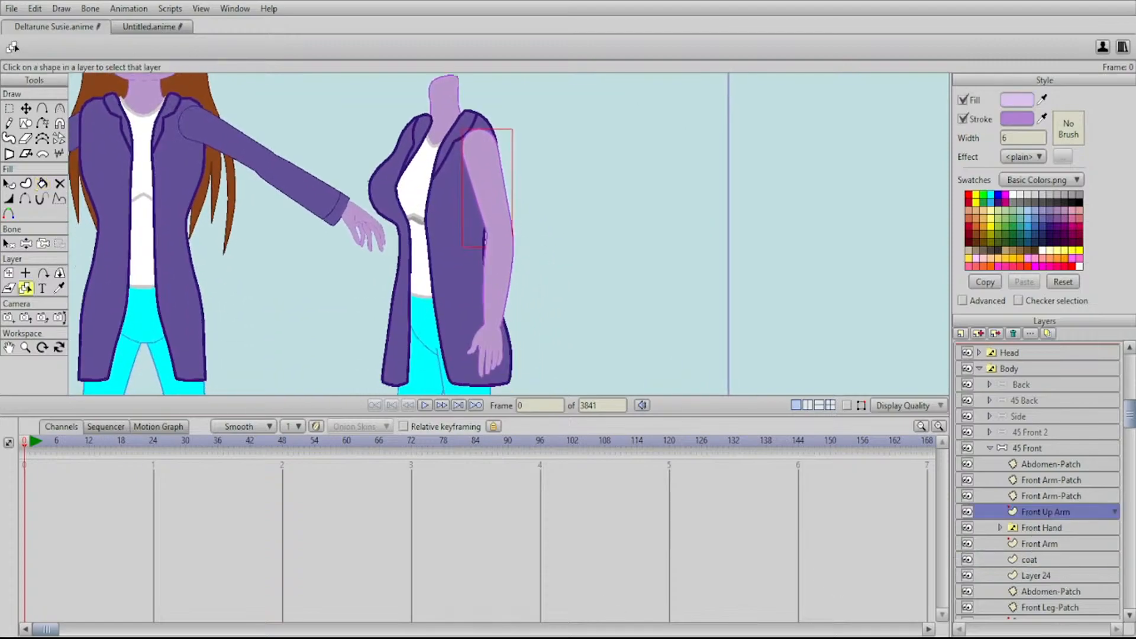
pyautogui.click(59, 288)
pyautogui.click(459, 260)
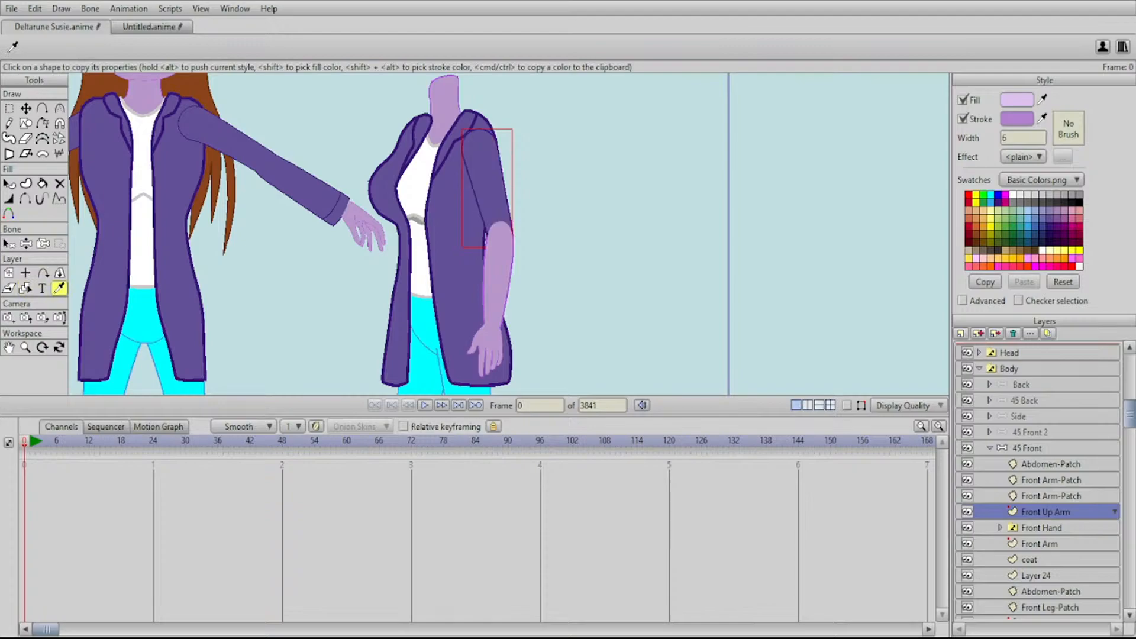
# Show the curve overlays again and check the hidden coat layer and Layer 7 for a reusable cuff outline
pyautogui.moveTo(482, 373); pyautogui.dragTo(450, 14)
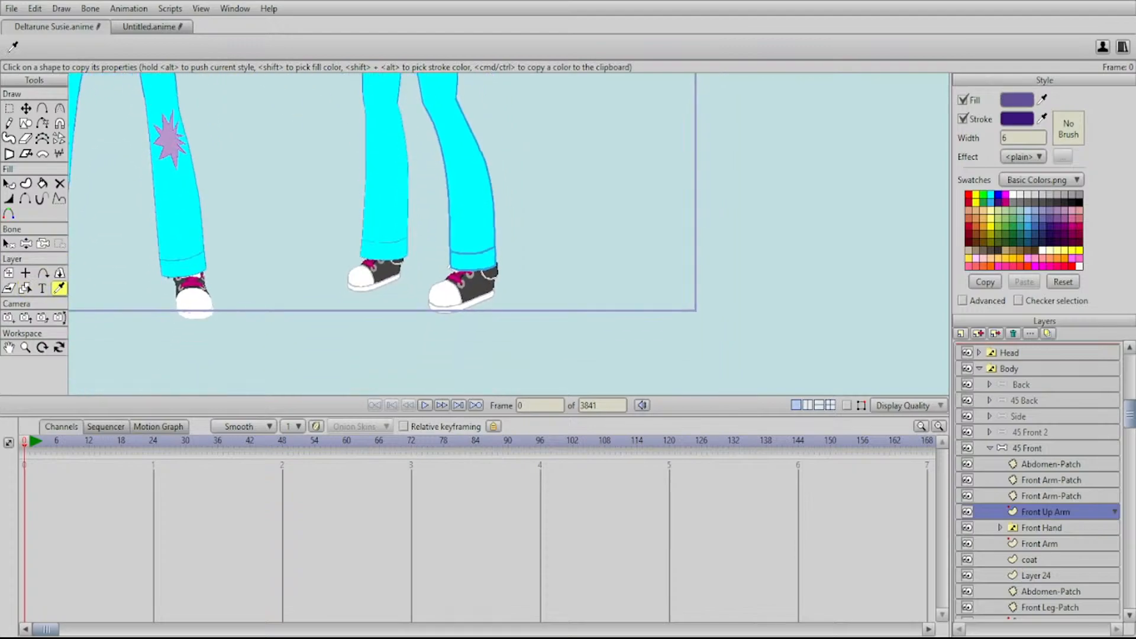
pyautogui.scroll(3, 1038, 480)
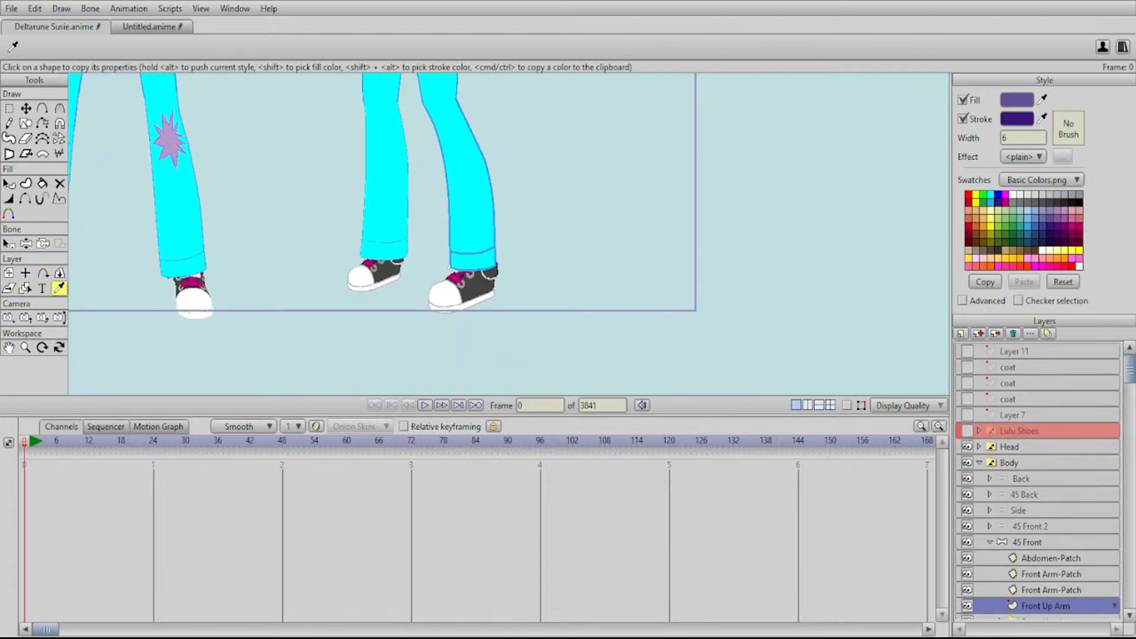
pyautogui.click(1038, 399)
pyautogui.click(1039, 415)
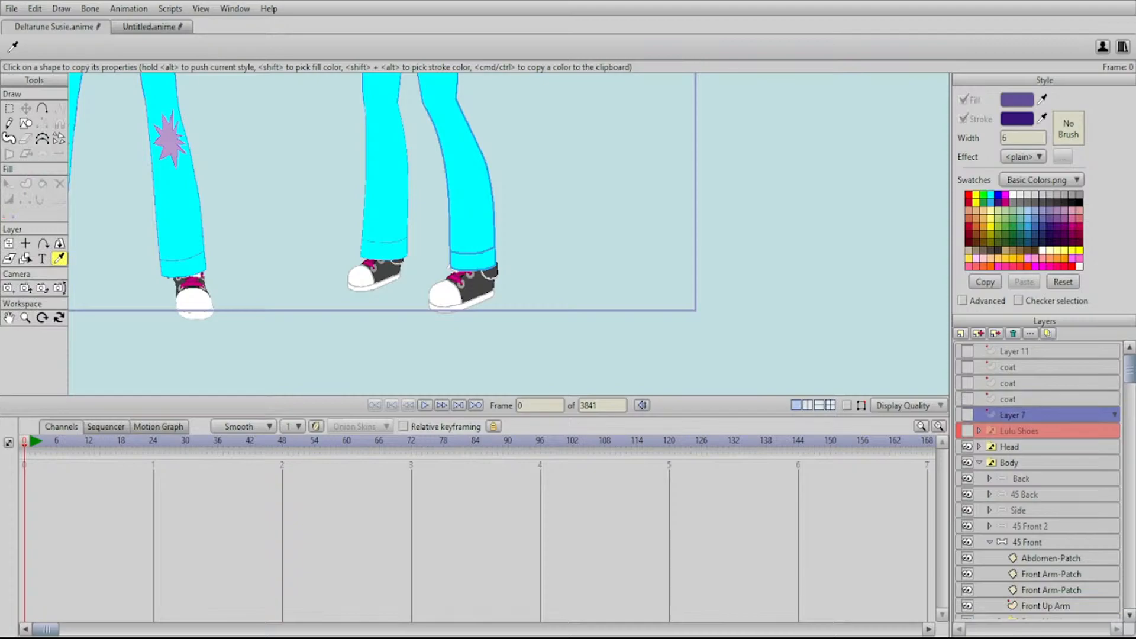
pyautogui.click(847, 406)
pyautogui.scroll(-7, 1038, 481)
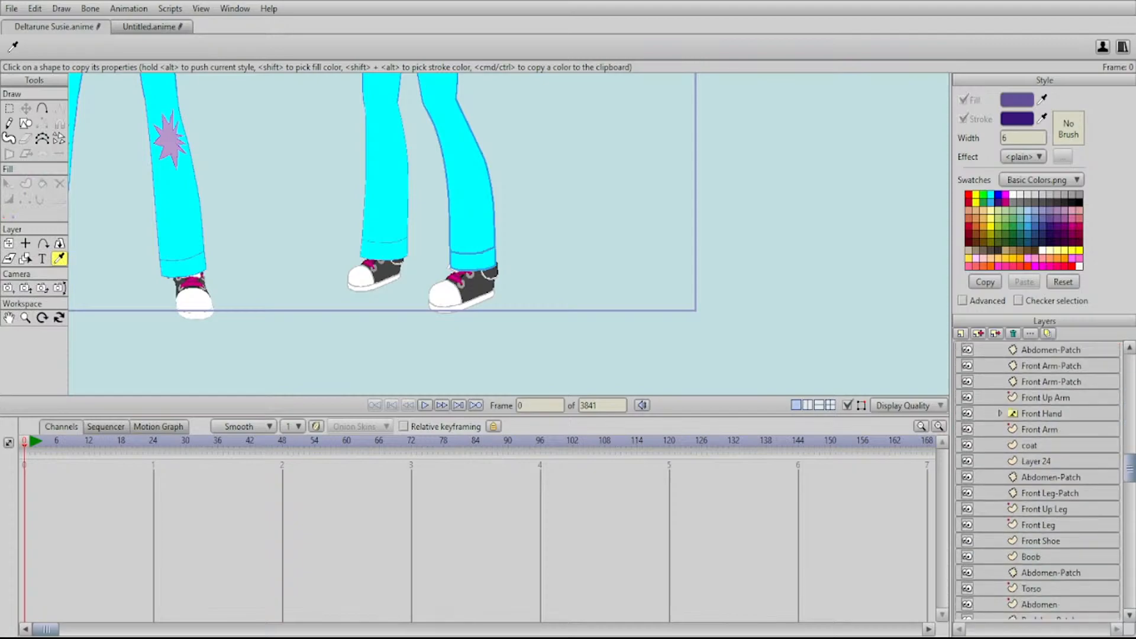
pyautogui.press('g')
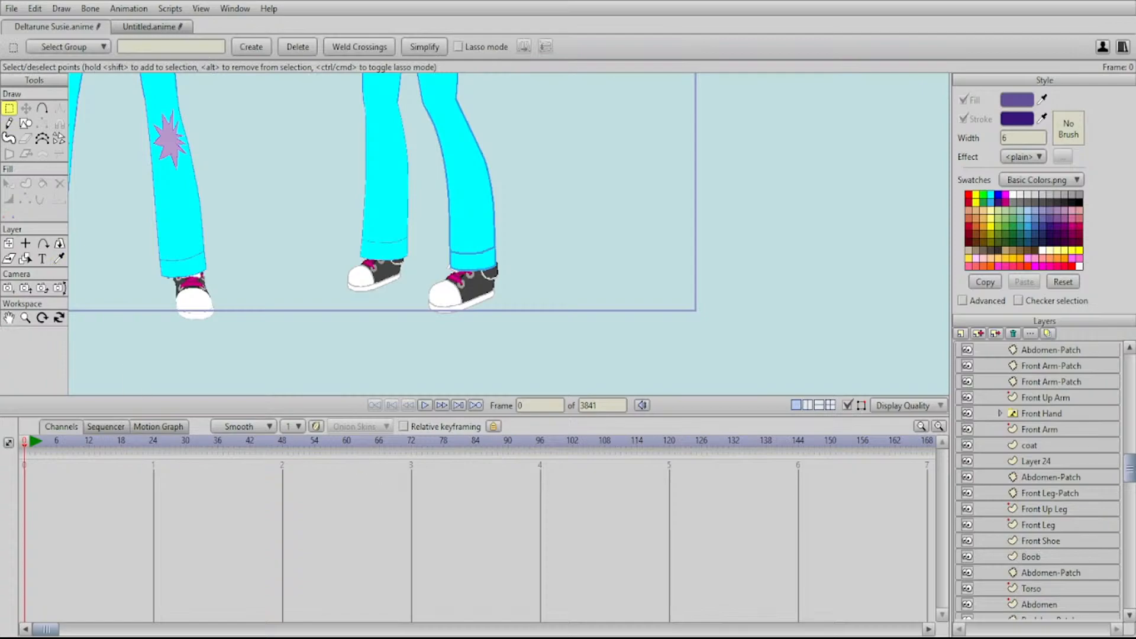
# Find the cuffed lower pants leg in Layer 2 and copy its outline points
pyautogui.scroll(-10, 1038, 480)
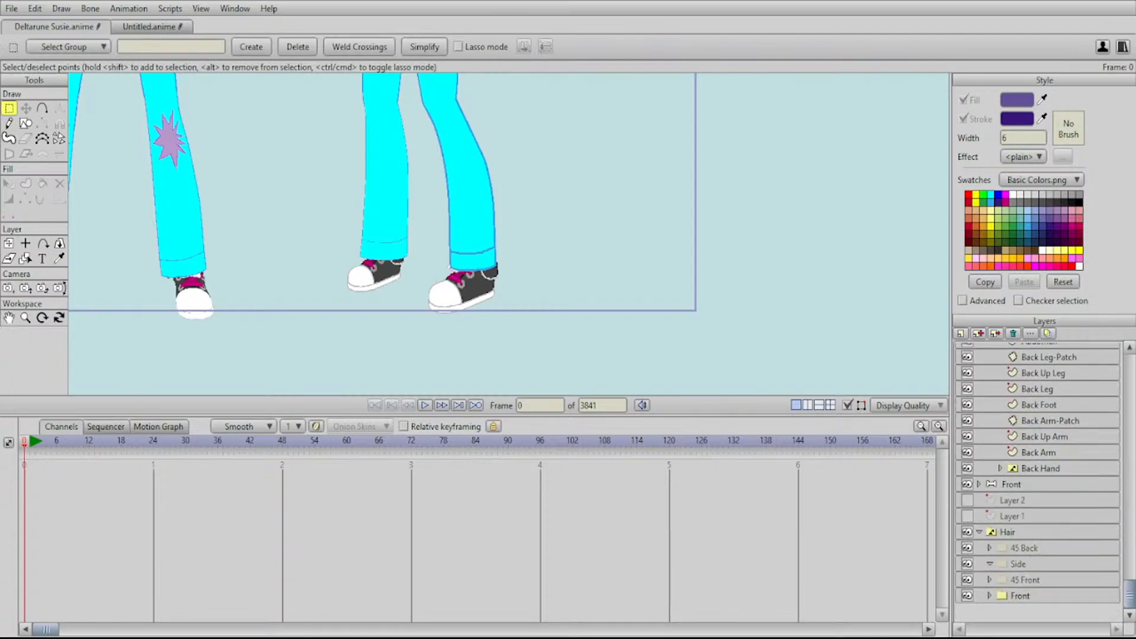
pyautogui.click(1012, 516)
pyautogui.click(1013, 500)
pyautogui.moveTo(509, 234); pyautogui.dragTo(598, 266)
pyautogui.scroll(-5, 509, 234)
pyautogui.scroll(5, 514, 232)
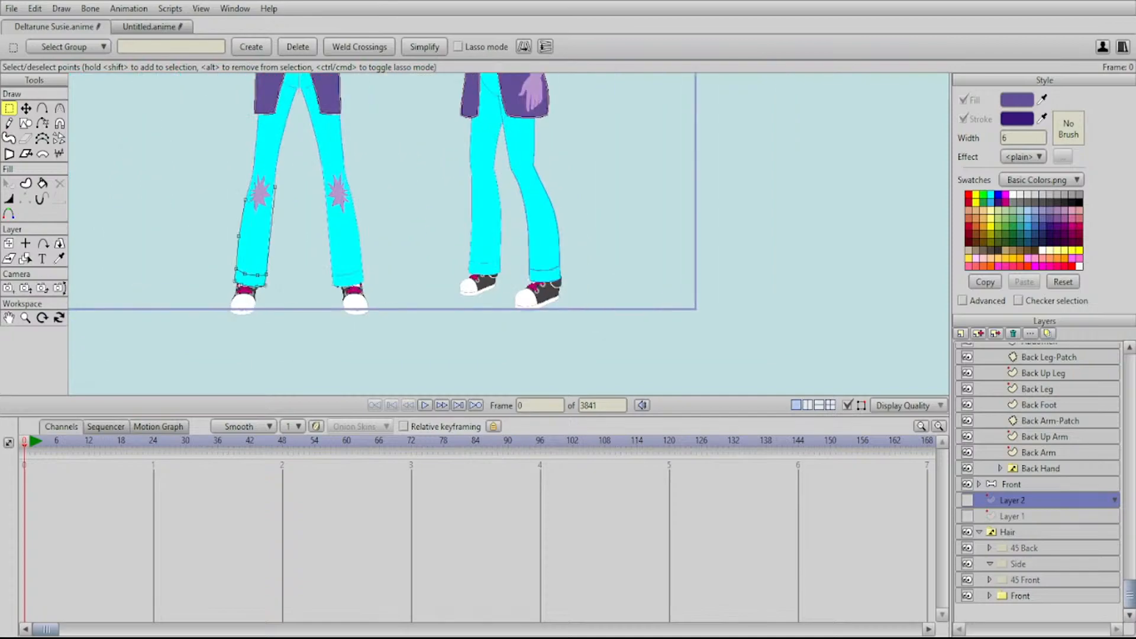
pyautogui.moveTo(181, 172); pyautogui.dragTo(361, 360)
pyautogui.moveTo(379, 178); pyautogui.dragTo(278, 345)
pyautogui.scroll(4, 509, 235)
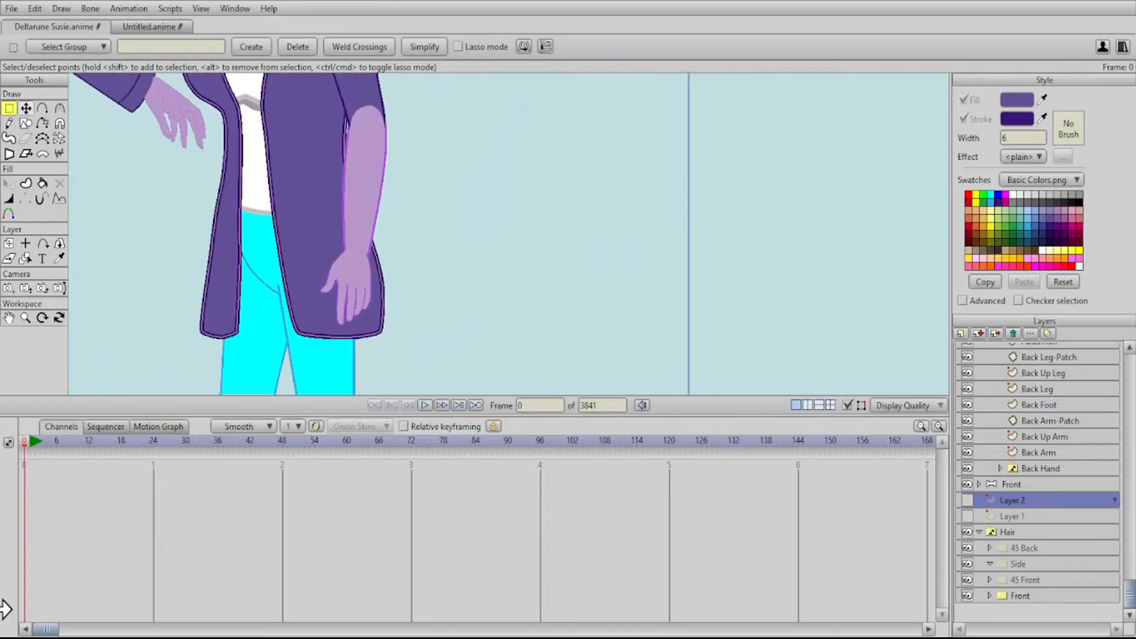
# Paste the cuffed outline into the Front Arm layer and place it over the forearm with the cuff at the wrist
pyautogui.click(25, 258)
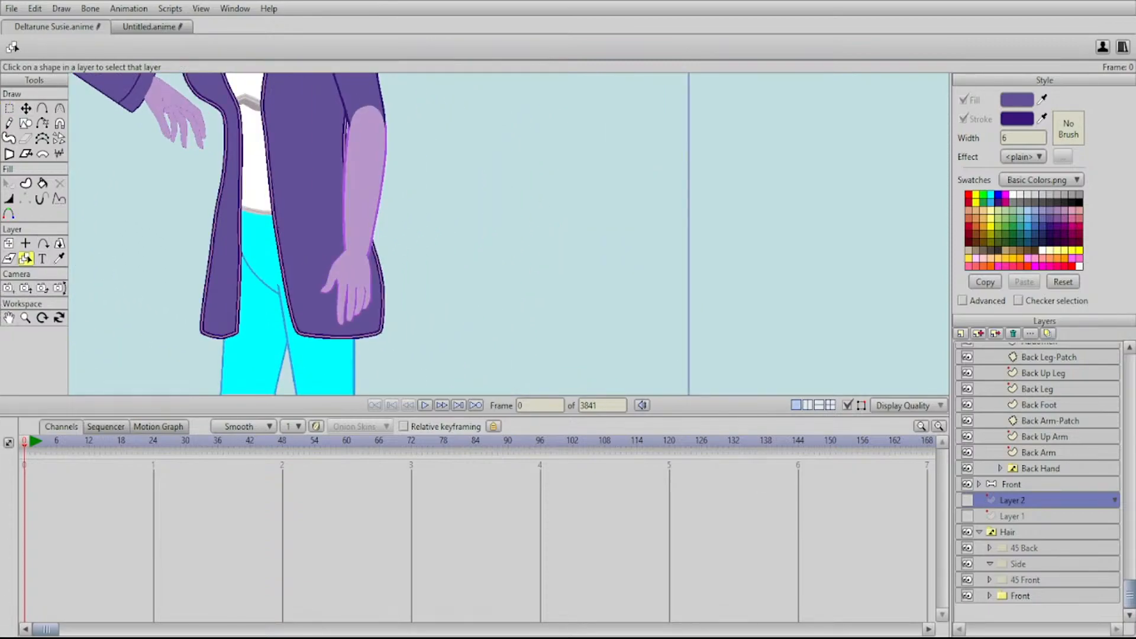
pyautogui.click(365, 181)
pyautogui.press('t')
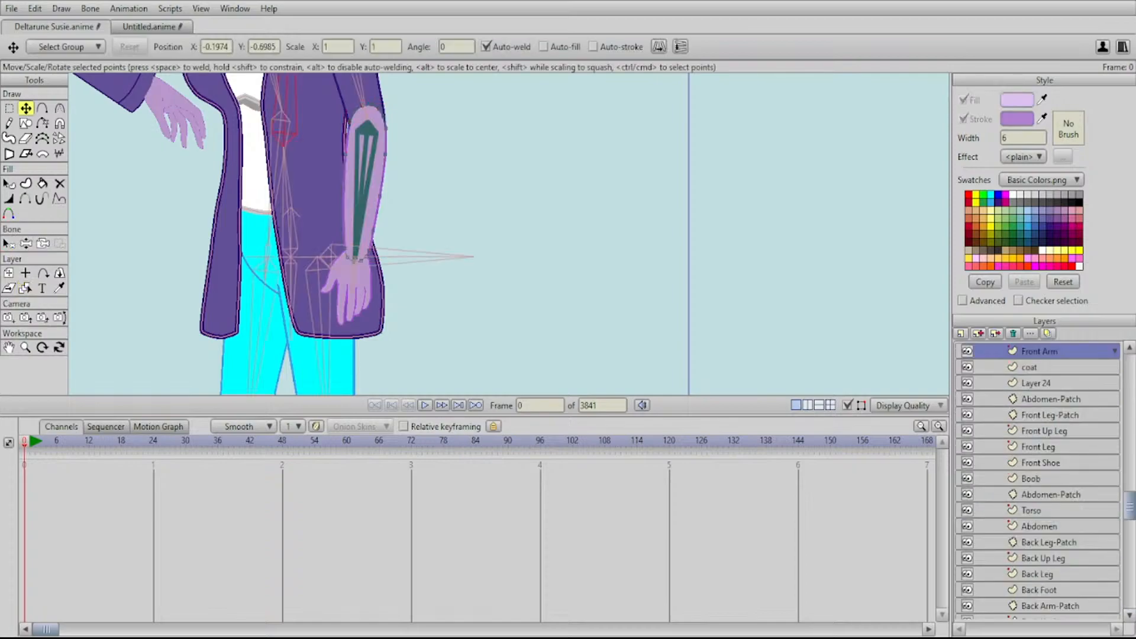
pyautogui.hotkey('ctrl', 'v')
pyautogui.moveTo(556, 312); pyautogui.dragTo(418, 180)
pyautogui.scroll(5, 508, 235)
pyautogui.moveTo(323, 207); pyautogui.dragTo(317, 206)
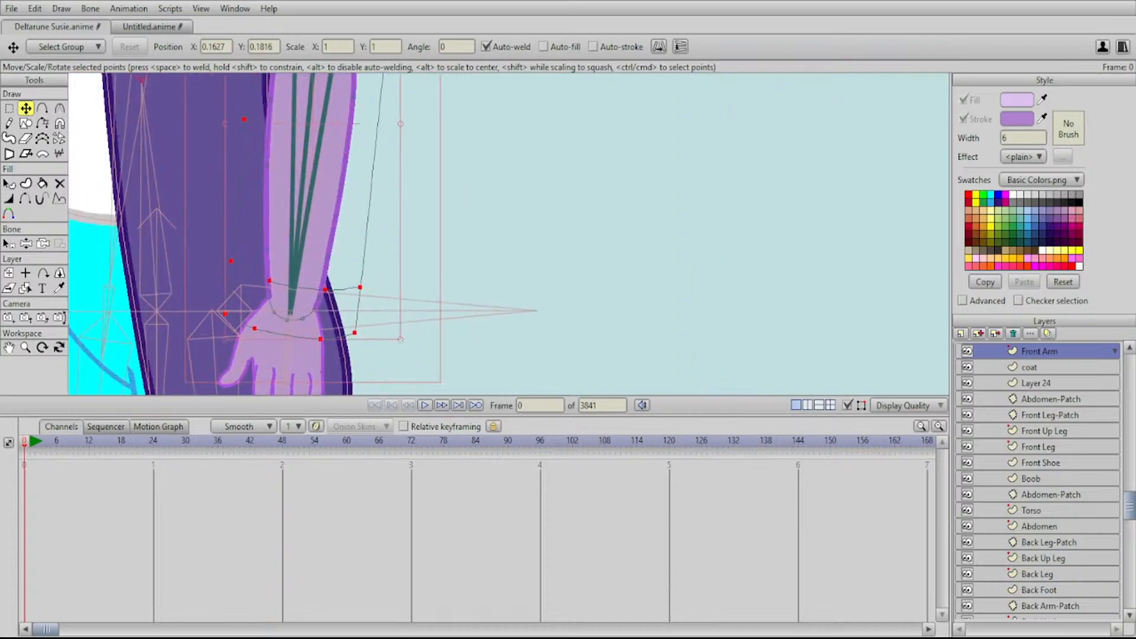
# Scale the pasted cuffed outline down to roughly match the forearm's length and width
pyautogui.scroll(-3, 509, 234)
pyautogui.scroll(-2, 527, 237)
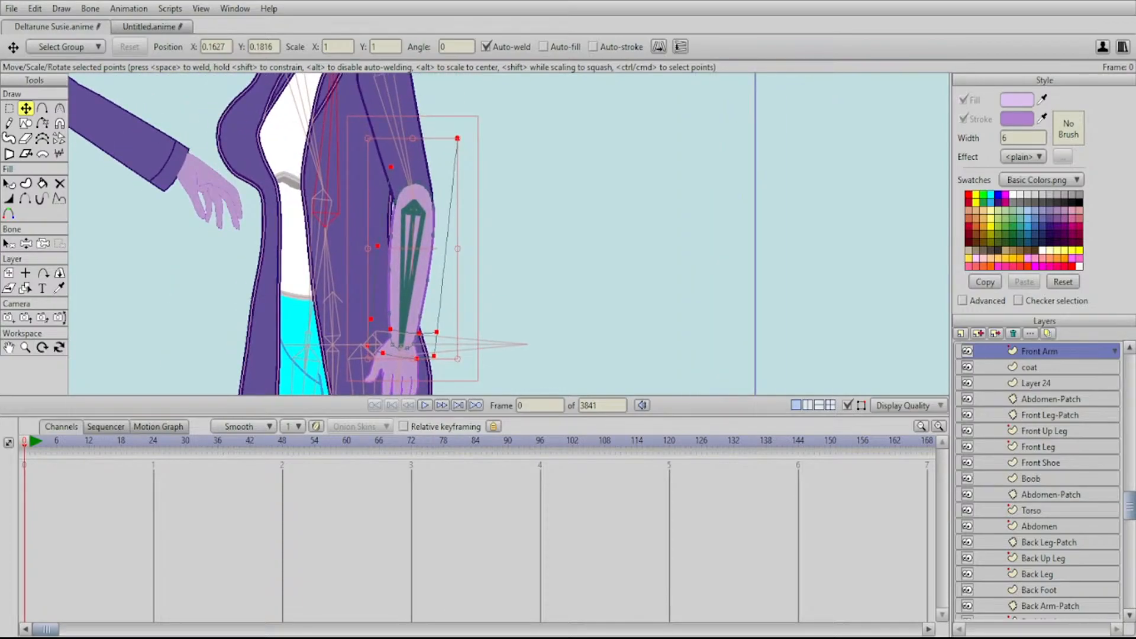
pyautogui.moveTo(457, 138); pyautogui.dragTo(480, 236)
pyautogui.scroll(2, 509, 234)
pyautogui.scroll(-2, 509, 234)
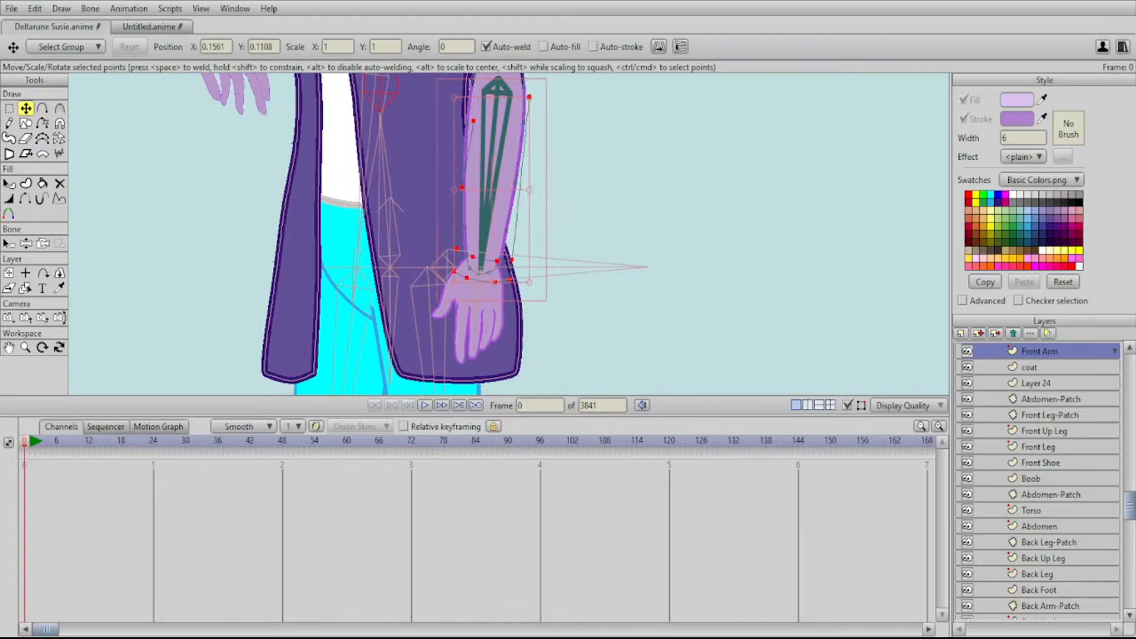
# Enlarge the pasted cuffed outline slightly and reposition it around the front forearm with the cuff at the wrist
pyautogui.moveTo(529, 283); pyautogui.dragTo(536, 301)
pyautogui.hotkey('ctrl', 'z')
pyautogui.moveTo(528, 282); pyautogui.dragTo(535, 298)
pyautogui.moveTo(494, 237); pyautogui.dragTo(494, 227)
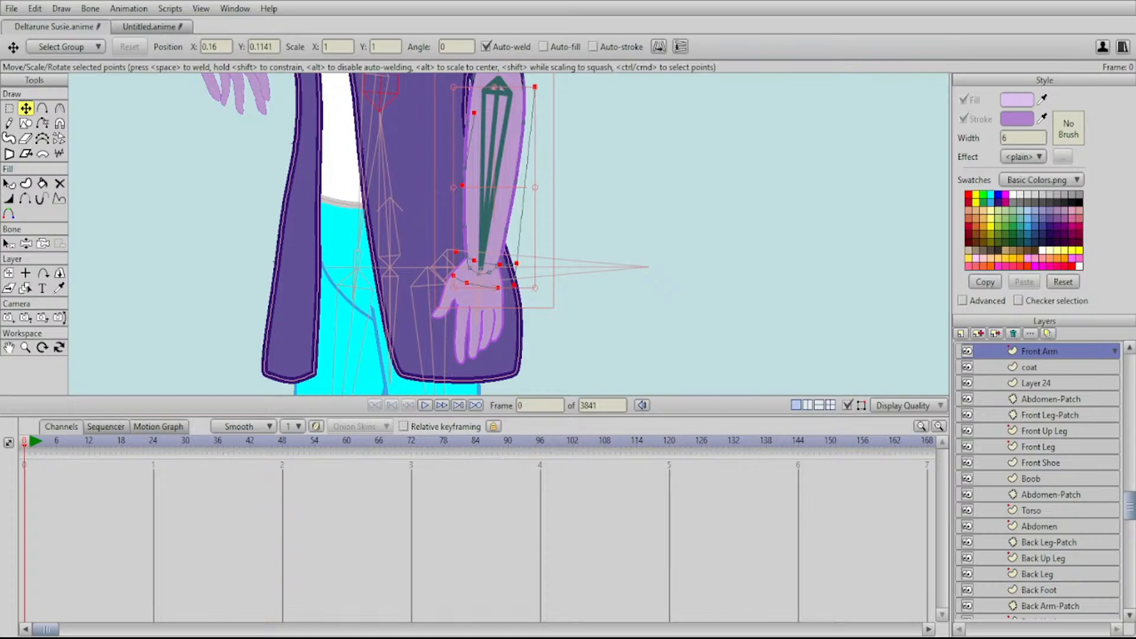
pyautogui.moveTo(534, 288); pyautogui.dragTo(540, 298)
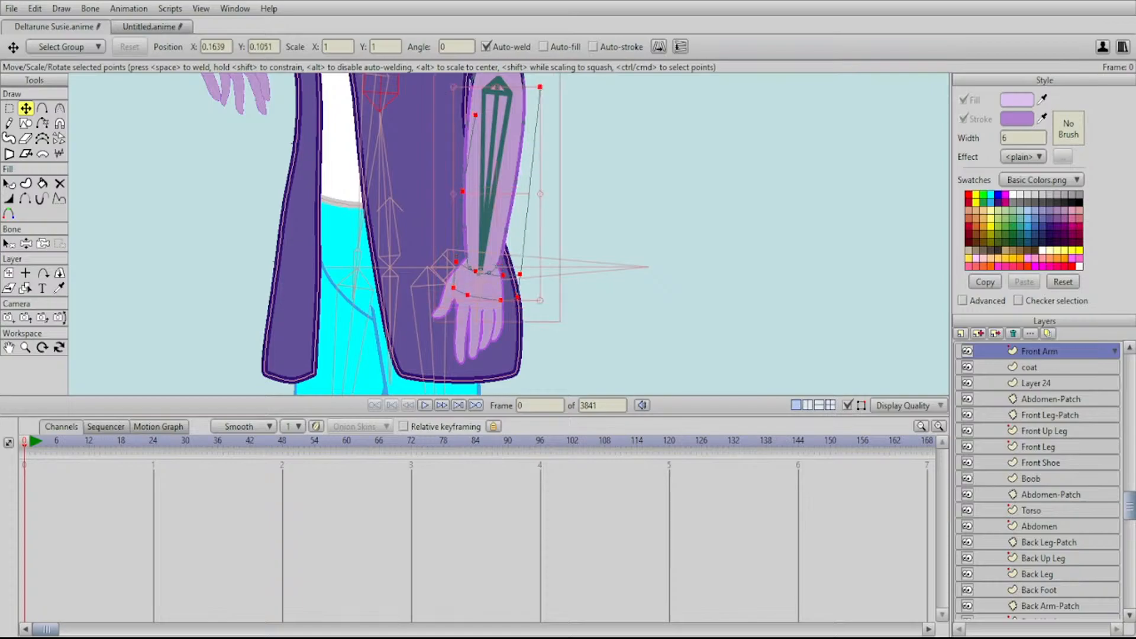
pyautogui.moveTo(503, 248); pyautogui.dragTo(497, 233)
pyautogui.moveTo(497, 233); pyautogui.dragTo(489, 338)
pyautogui.scroll(2, 489, 339)
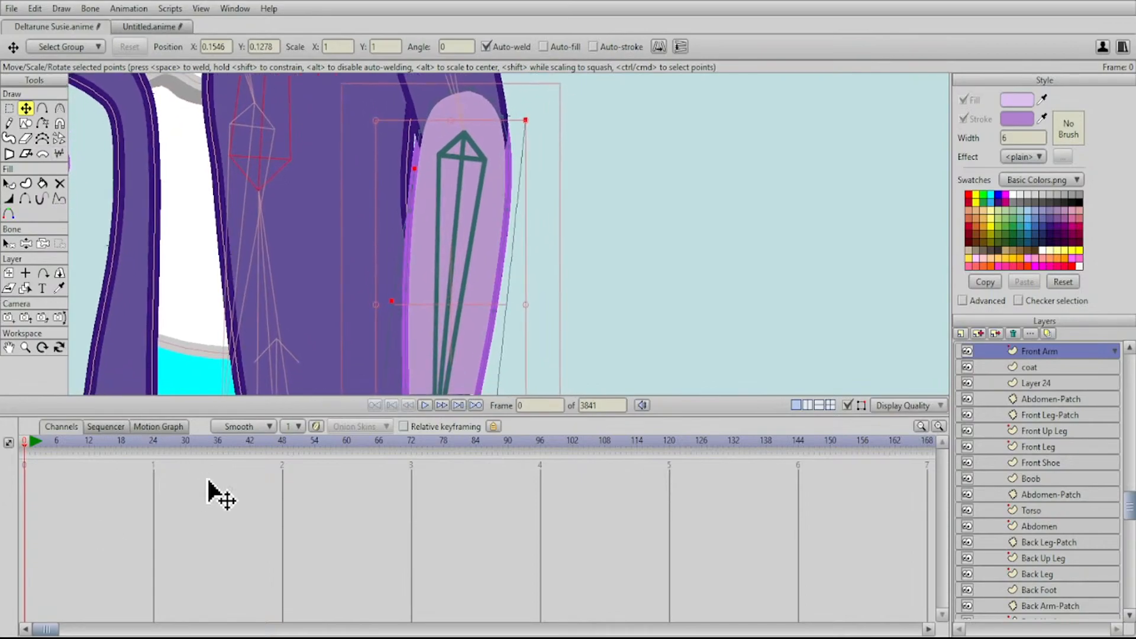
# Remove the front forearm's existing fill and hide the 45 Front group's artwork, leaving the outline points deselected
pyautogui.press('d')
pyautogui.click(458, 248)
pyautogui.click(9, 108)
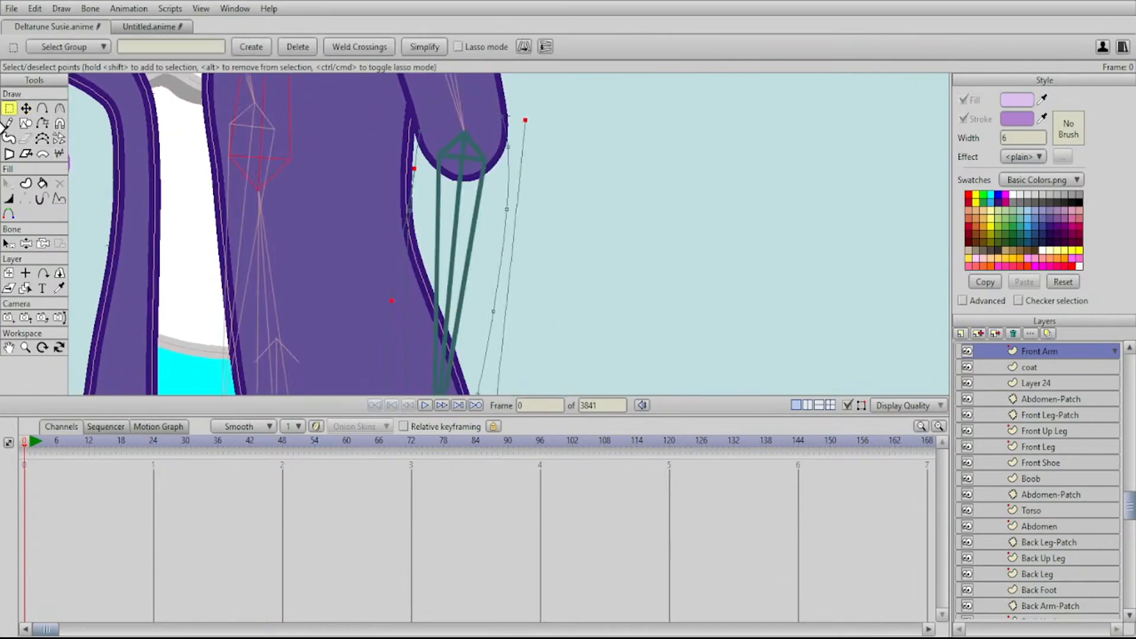
pyautogui.press('t')
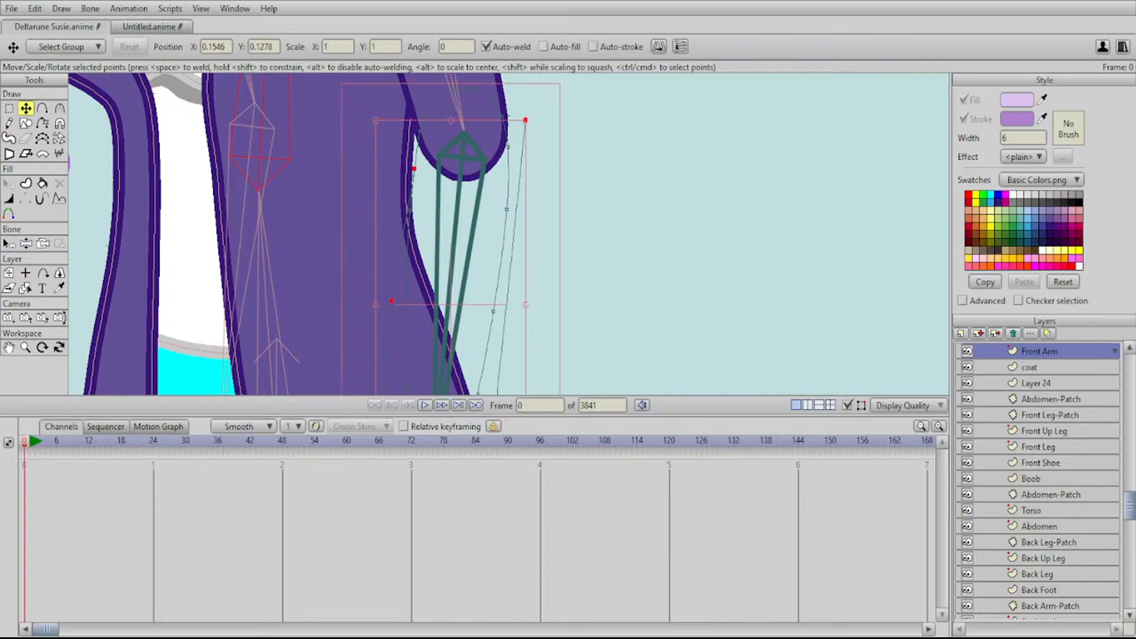
pyautogui.scroll(5, 1038, 479)
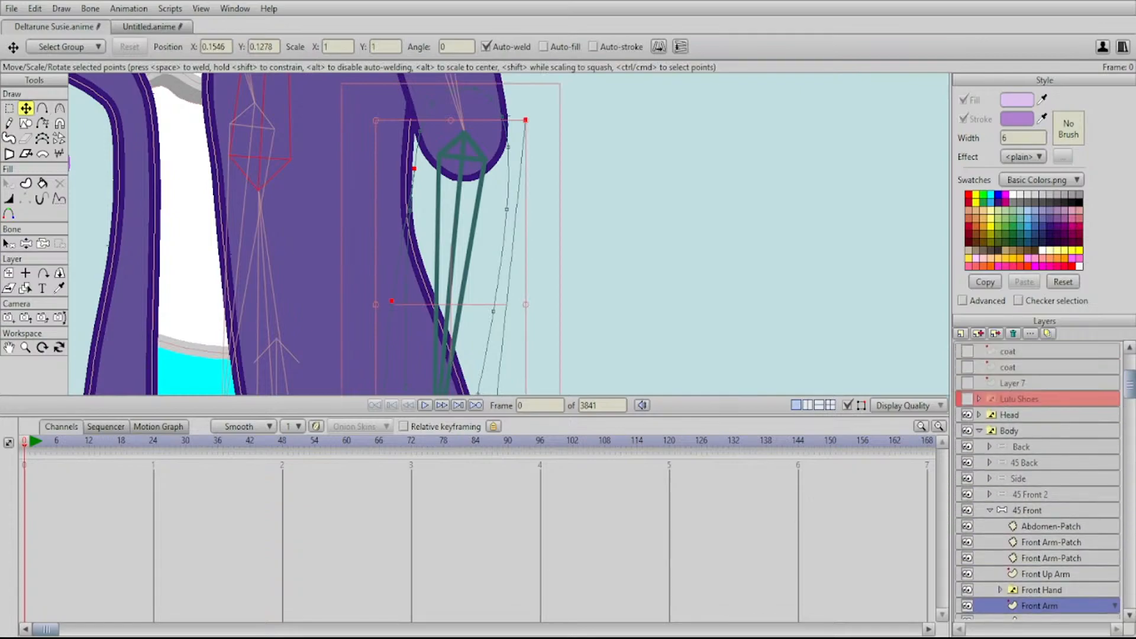
pyautogui.click(967, 510)
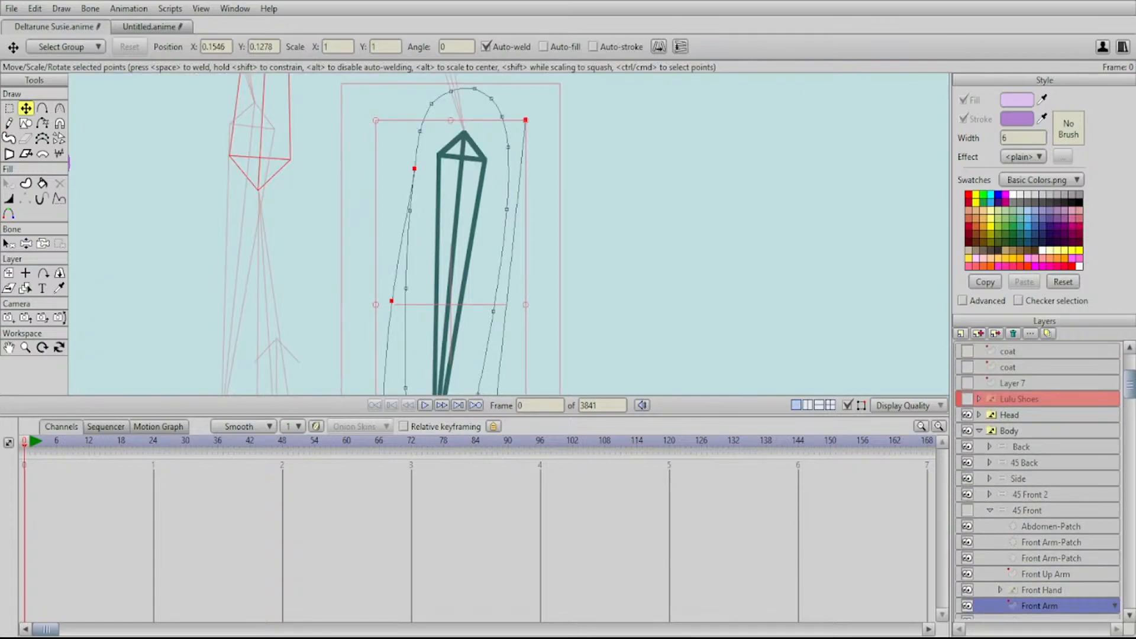
pyautogui.moveTo(456, 308); pyautogui.dragTo(461, 237)
pyautogui.press('Return')
pyautogui.moveTo(420, 98); pyautogui.dragTo(414, 162)
pyautogui.moveTo(415, 162); pyautogui.dragTo(392, 241)
pyautogui.moveTo(507, 130); pyautogui.dragTo(489, 323)
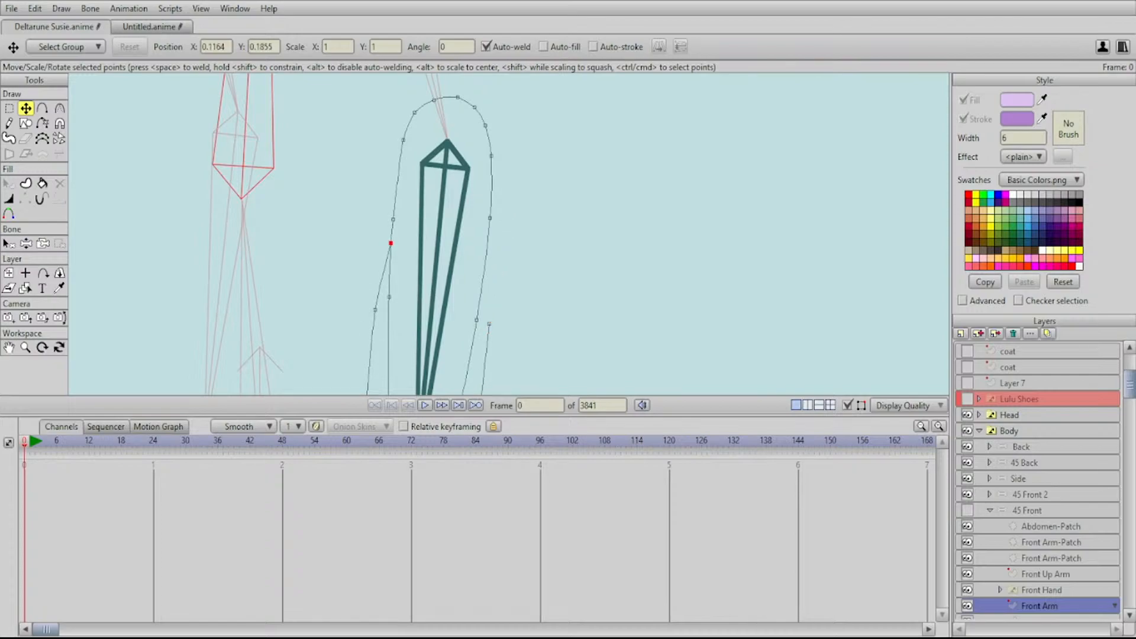
pyautogui.hotkey('ctrl', 'z')
pyautogui.hotkey('ctrl', 'z')
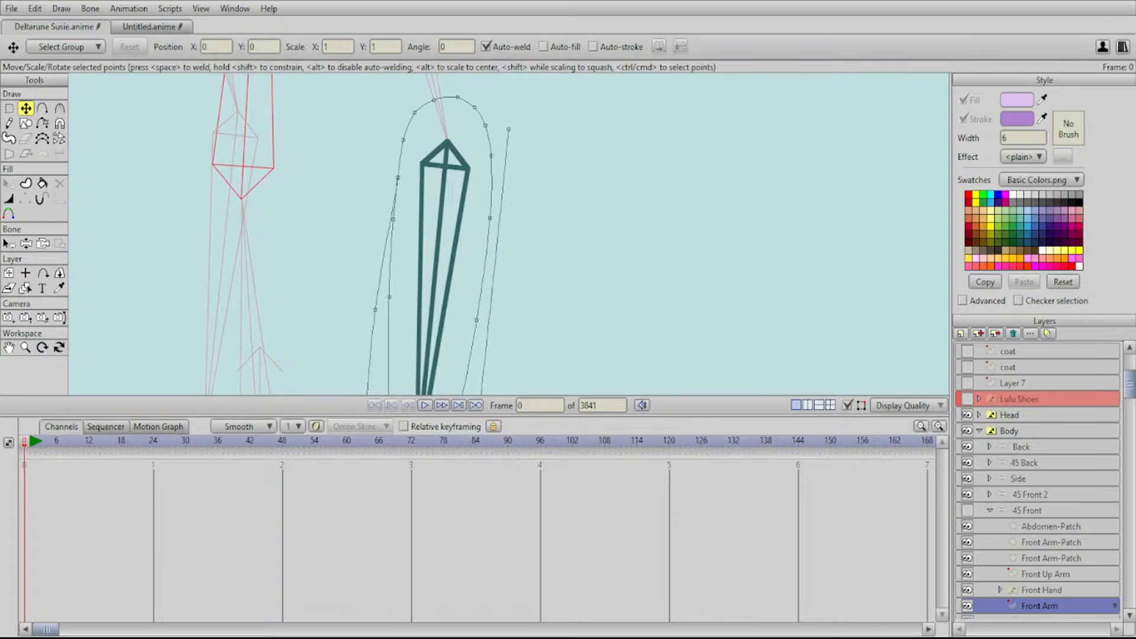
# Shorten the cuffed outline by moving its two upper end points down along the forearm's sides
pyautogui.moveTo(397, 178); pyautogui.dragTo(376, 242)
pyautogui.moveTo(508, 128); pyautogui.dragTo(485, 333)
pyautogui.moveTo(485, 333); pyautogui.dragTo(495, 222)
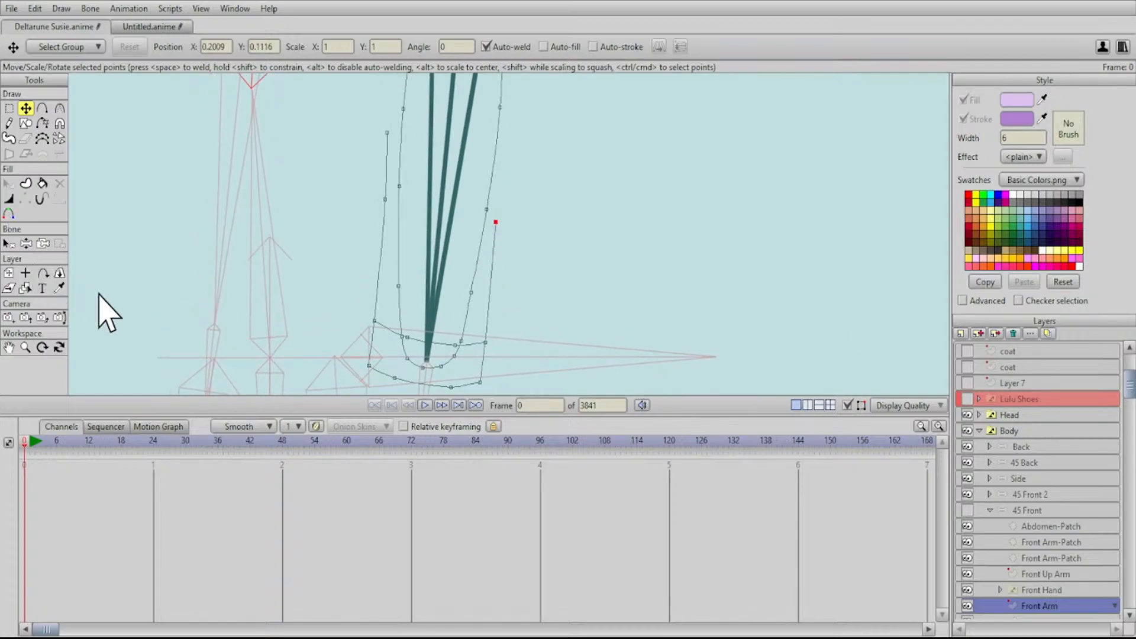
# Delete the original forearm outline's lower edges along both sides and around the wrist, keeping the cuffed outline
pyautogui.press('d')
pyautogui.click(479, 251)
pyautogui.click(467, 314)
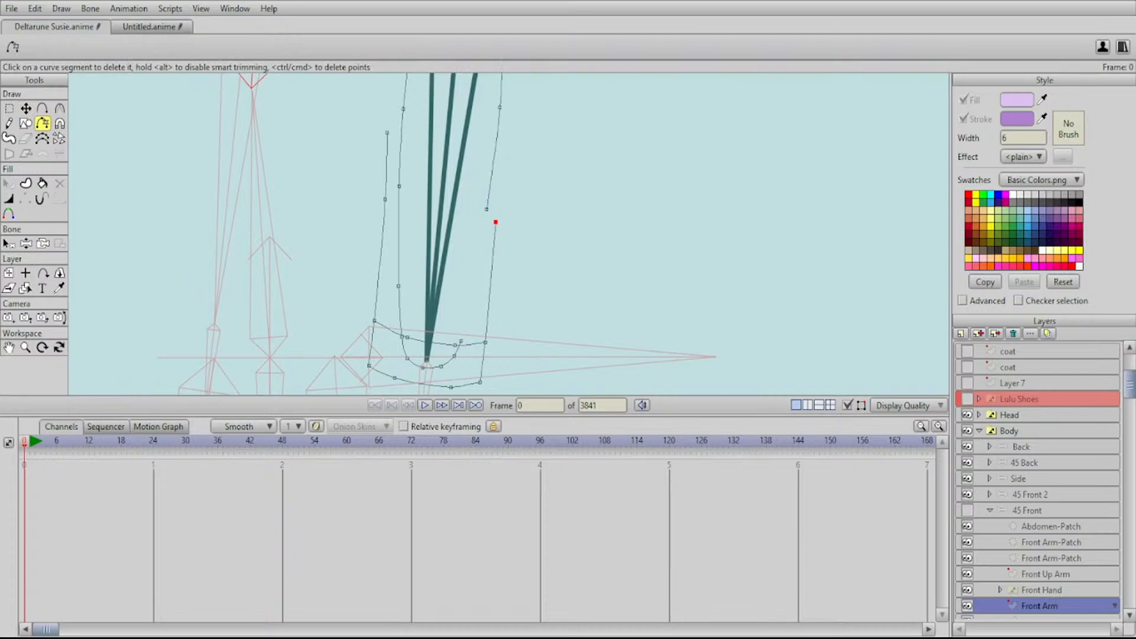
pyautogui.click(400, 312)
pyautogui.click(398, 237)
pyautogui.click(415, 363)
pyautogui.click(432, 367)
pyautogui.click(448, 362)
pyautogui.click(458, 349)
pyautogui.click(407, 347)
pyautogui.press('t')
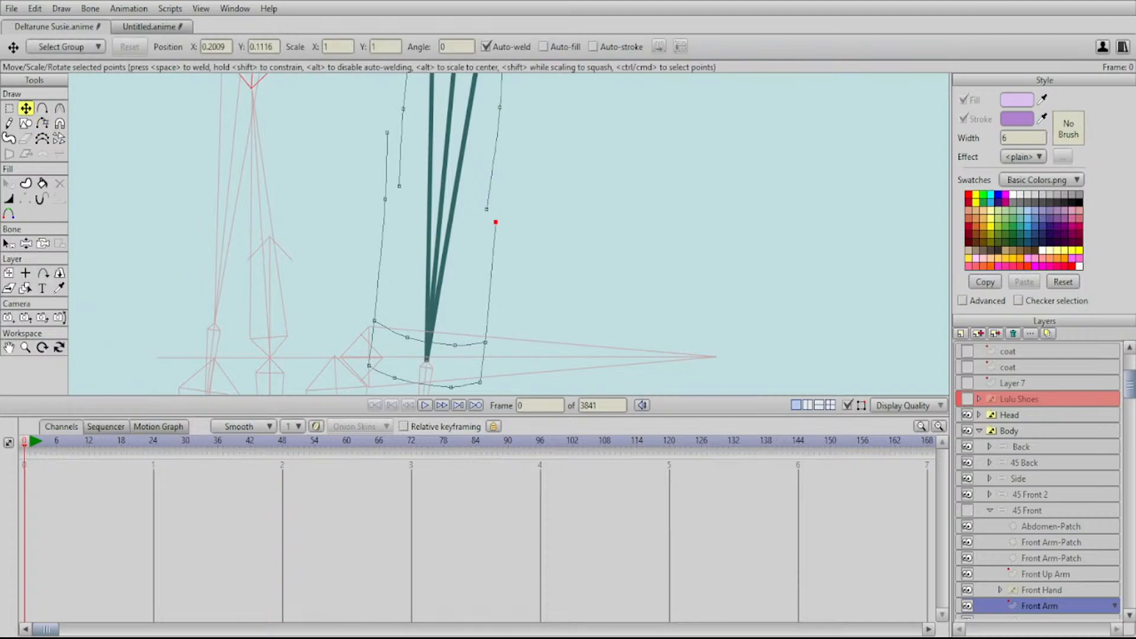
# Weld the upper forearm curve to the cuffed outline on both sides and delete the extra point on the inner side
pyautogui.moveTo(486, 208); pyautogui.dragTo(495, 222)
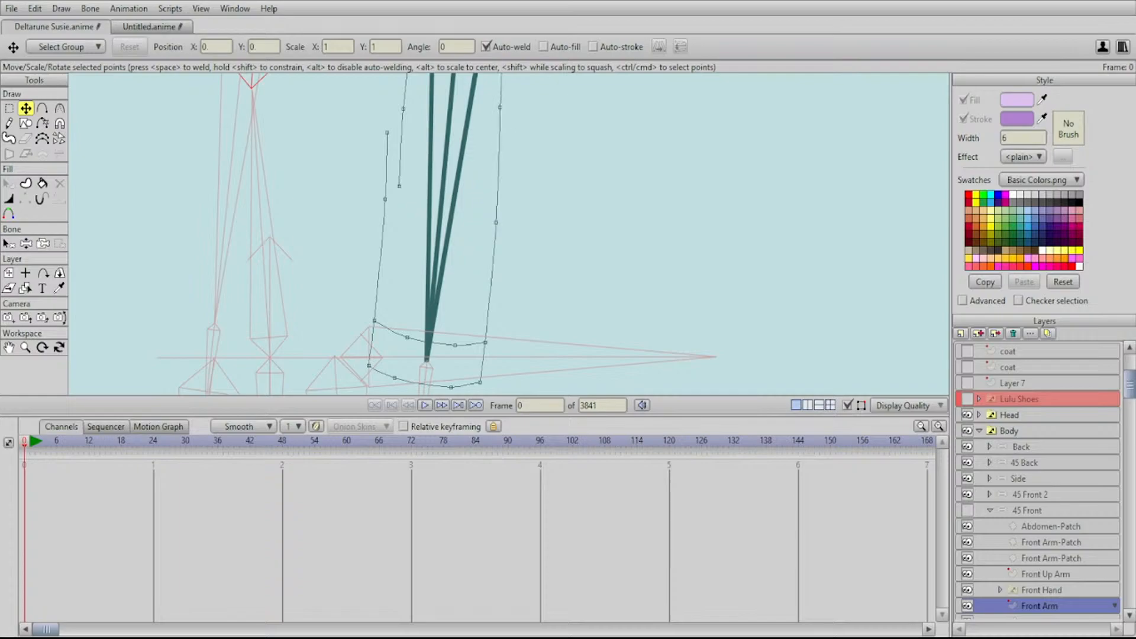
pyautogui.moveTo(400, 186); pyautogui.dragTo(389, 160)
pyautogui.moveTo(385, 198); pyautogui.dragTo(385, 237)
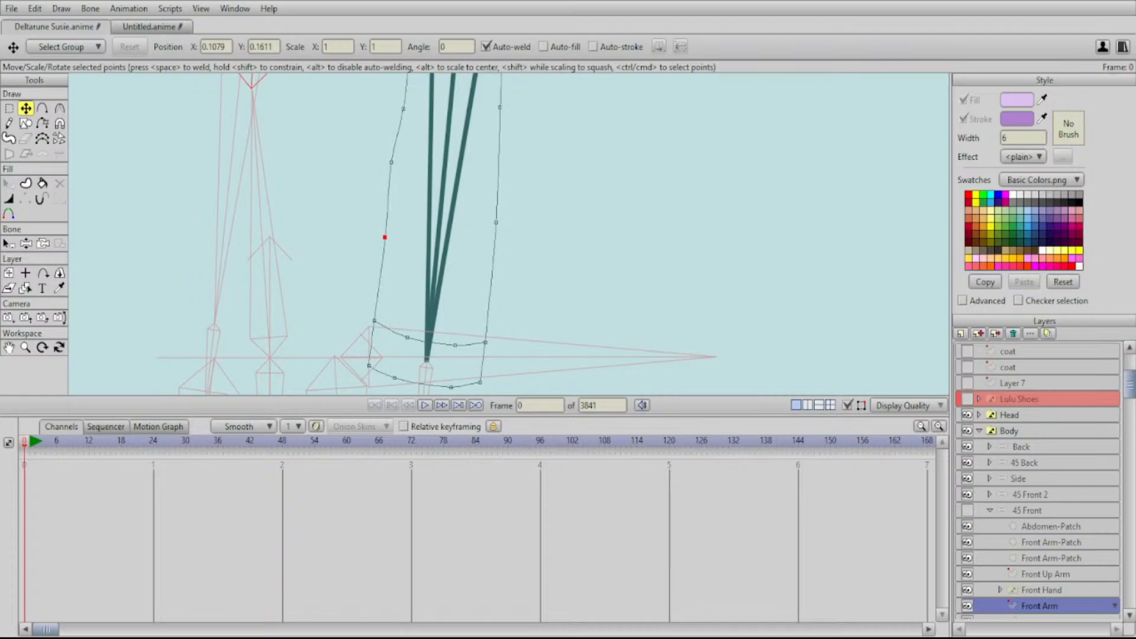
pyautogui.press('Return')
pyautogui.moveTo(391, 162); pyautogui.dragTo(358, 194)
pyautogui.press('Delete')
# Show the 45 Front group again and fill the forearm sleeve and cuff with the coat's purple fill and stroke
pyautogui.scroll(-5, 509, 235)
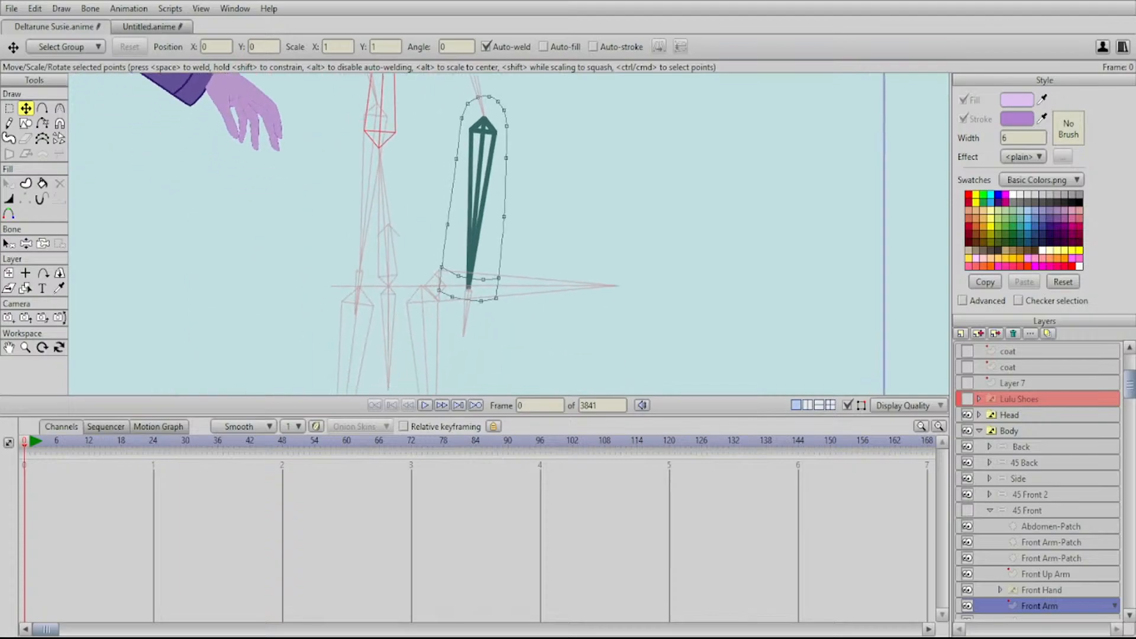
pyautogui.moveTo(404, 367); pyautogui.dragTo(497, 375)
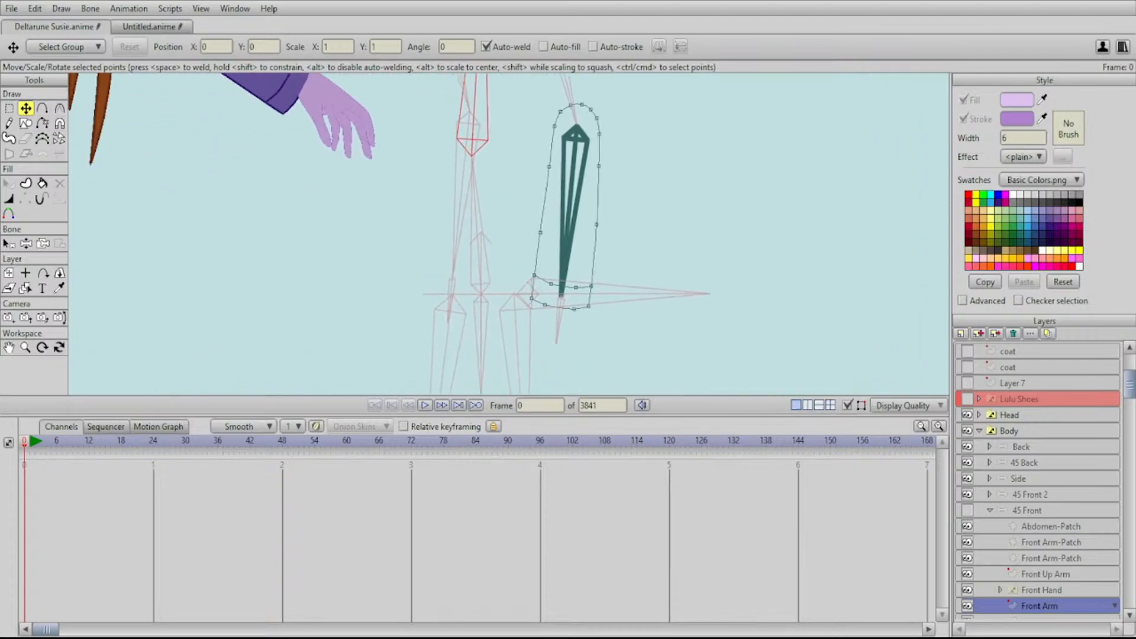
pyautogui.hotkey('ctrl', 'z')
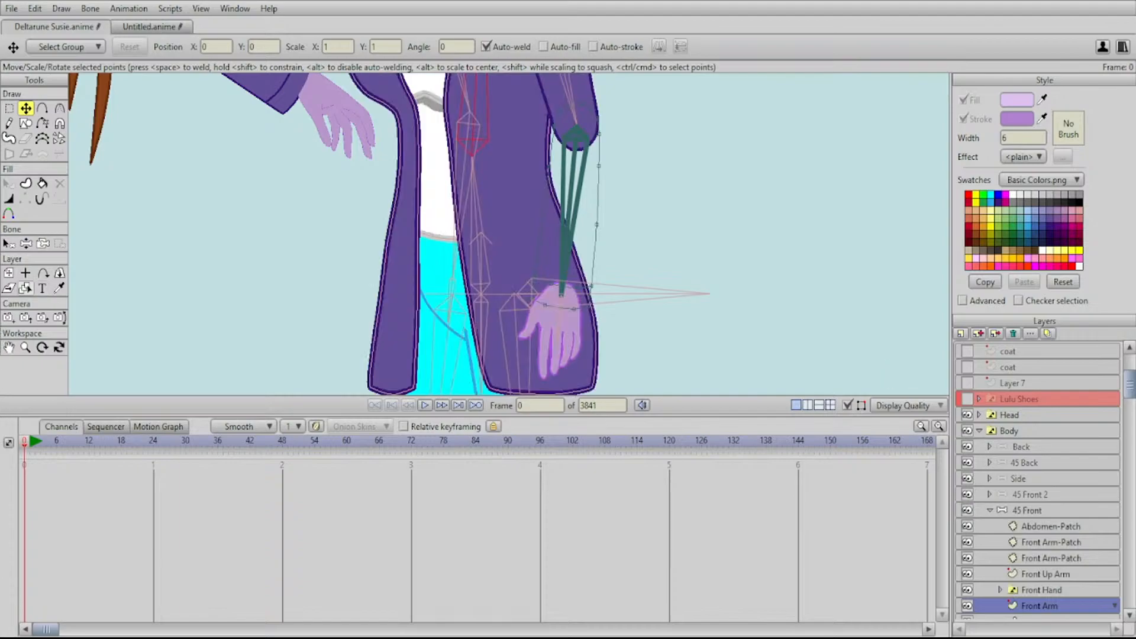
pyautogui.press('p')
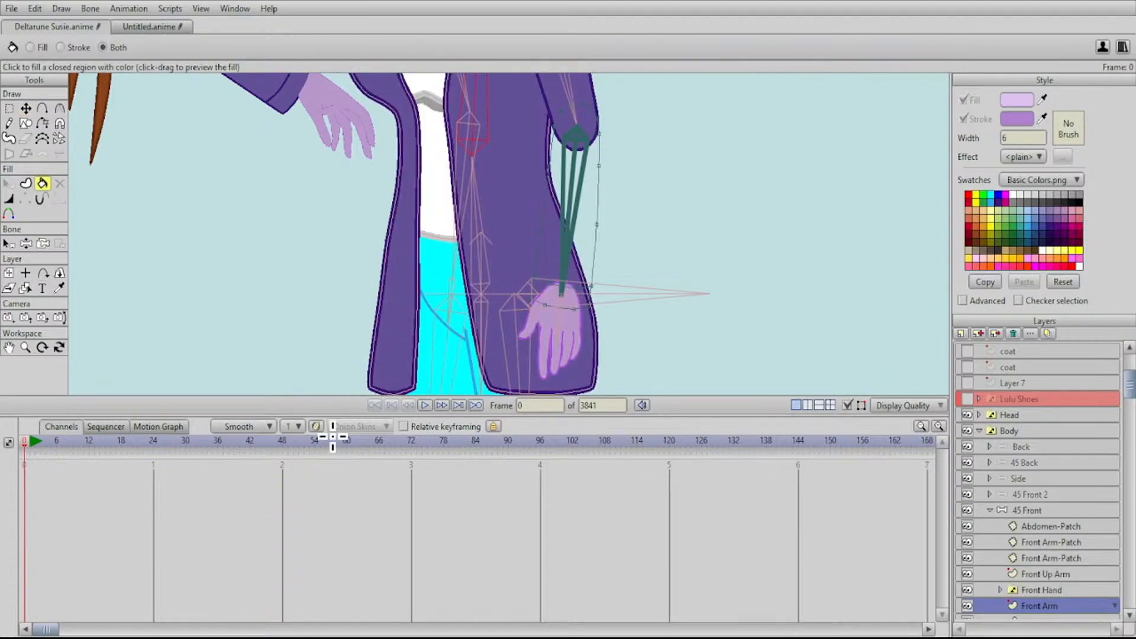
pyautogui.click(59, 288)
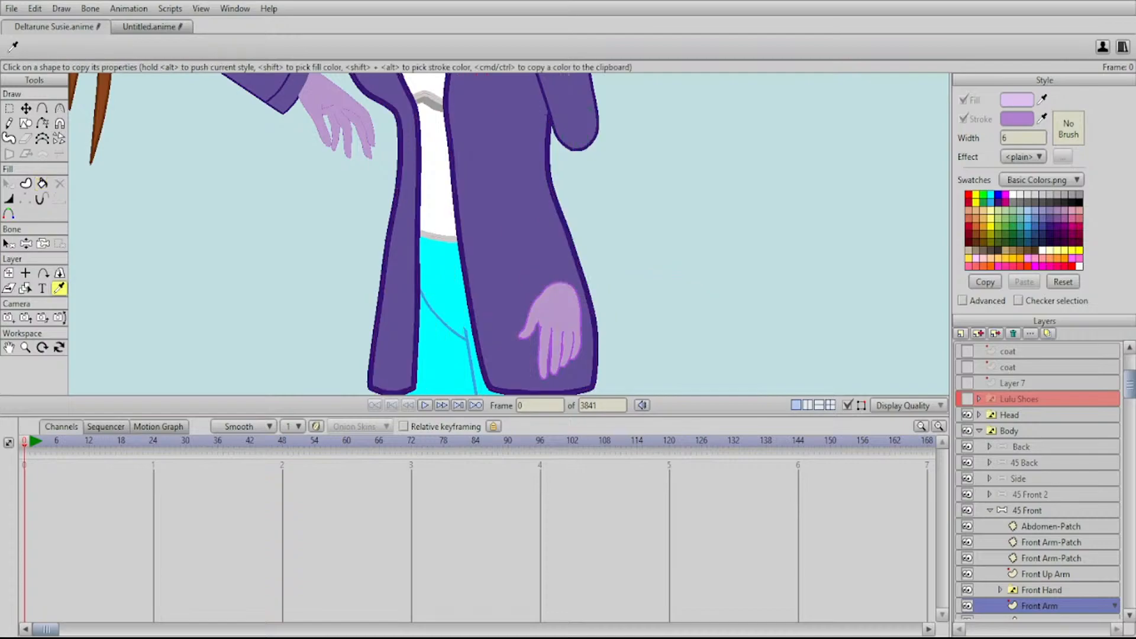
pyautogui.click(515, 224)
pyautogui.press('p')
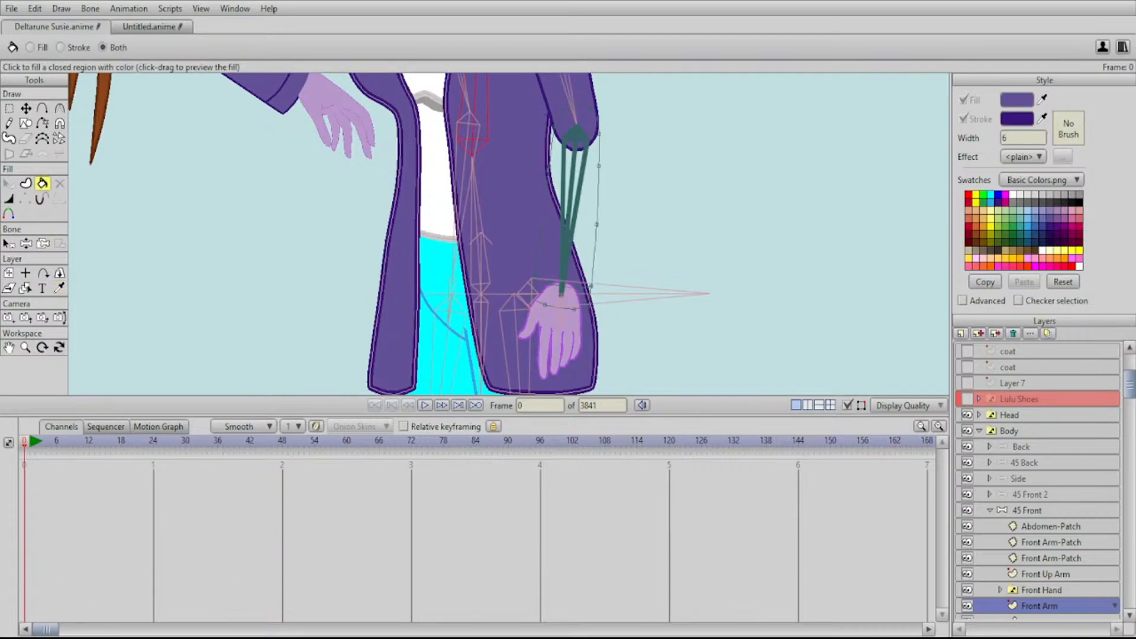
pyautogui.click(578, 207)
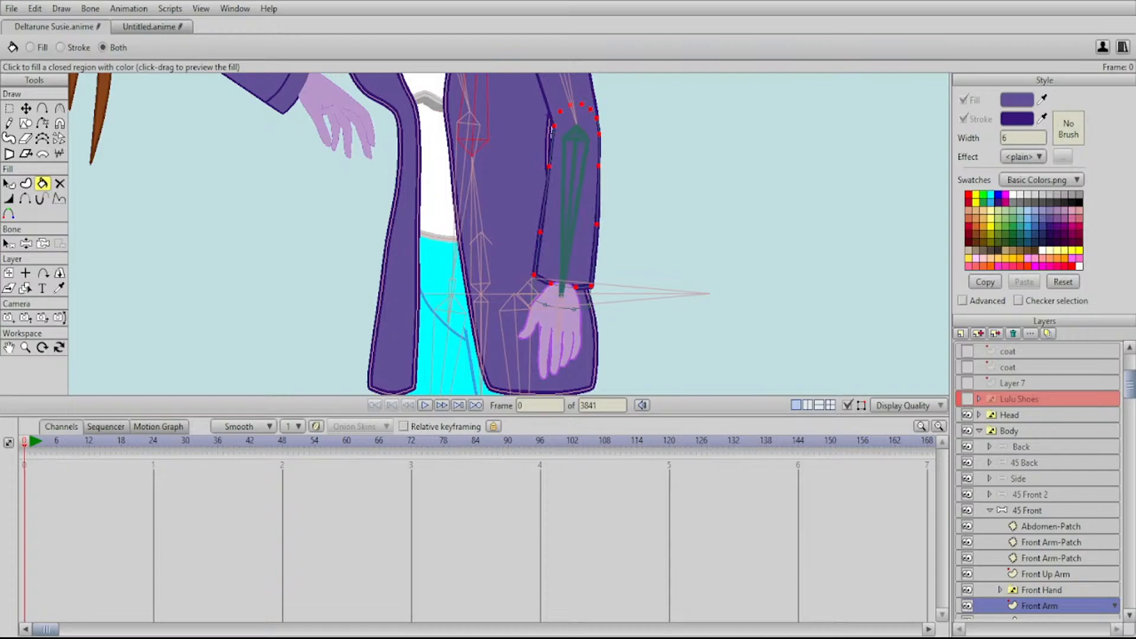
pyautogui.click(566, 297)
# Move the Front Arm layer above Front Hand so the cuff covers the wrist
pyautogui.moveTo(566, 297); pyautogui.dragTo(487, 238)
pyautogui.scroll(4, 487, 237)
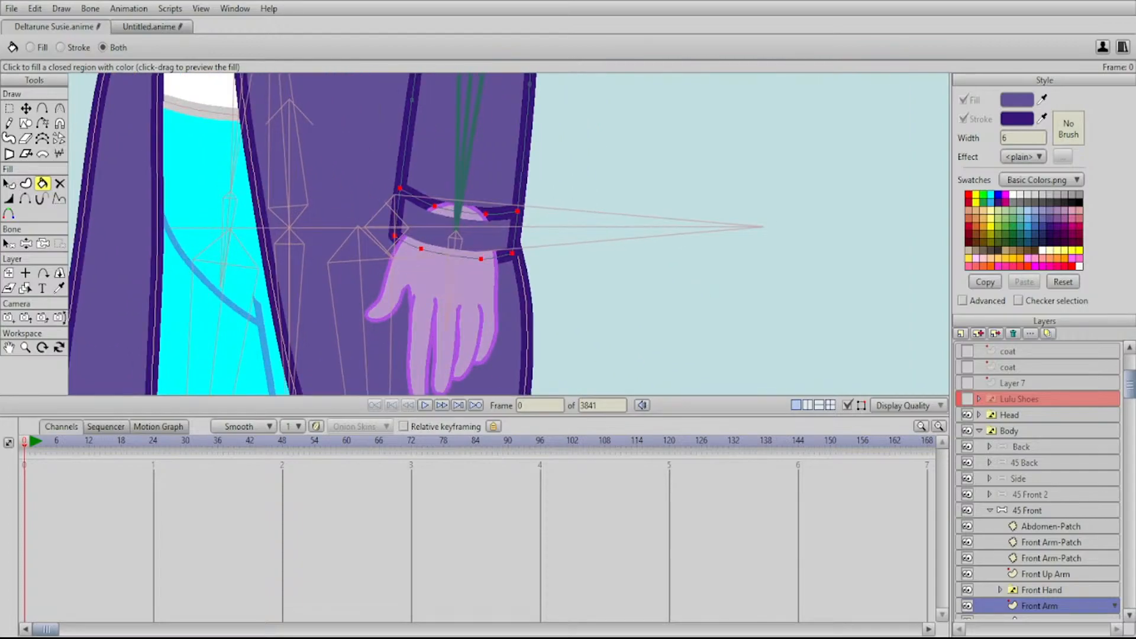
pyautogui.moveTo(1040, 606); pyautogui.dragTo(1039, 582)
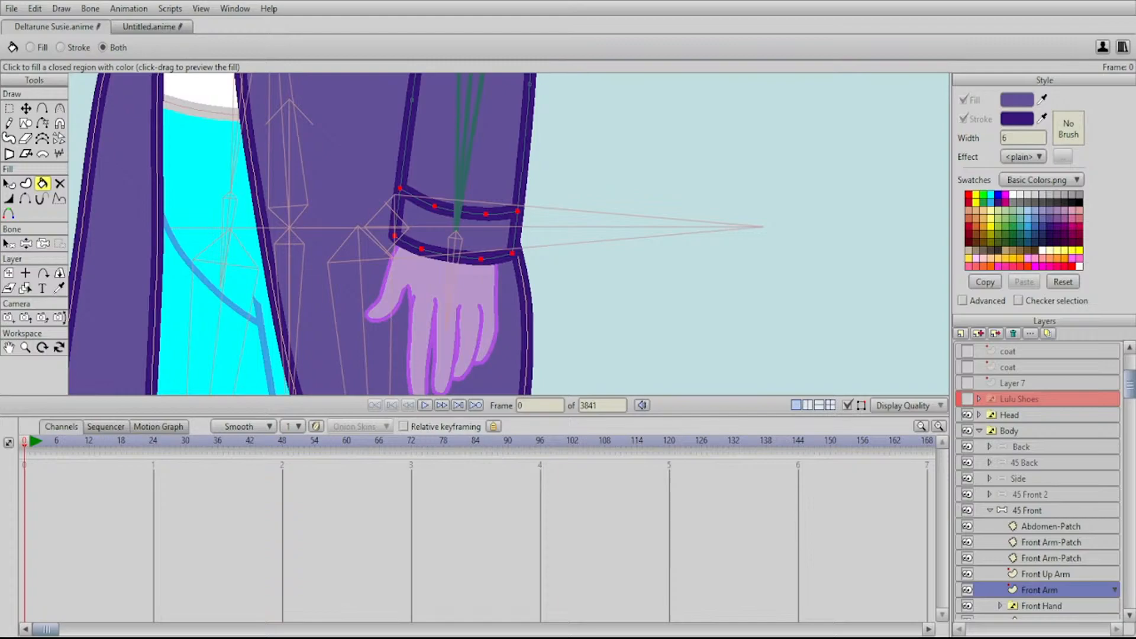
pyautogui.moveTo(567, 290); pyautogui.dragTo(584, 197)
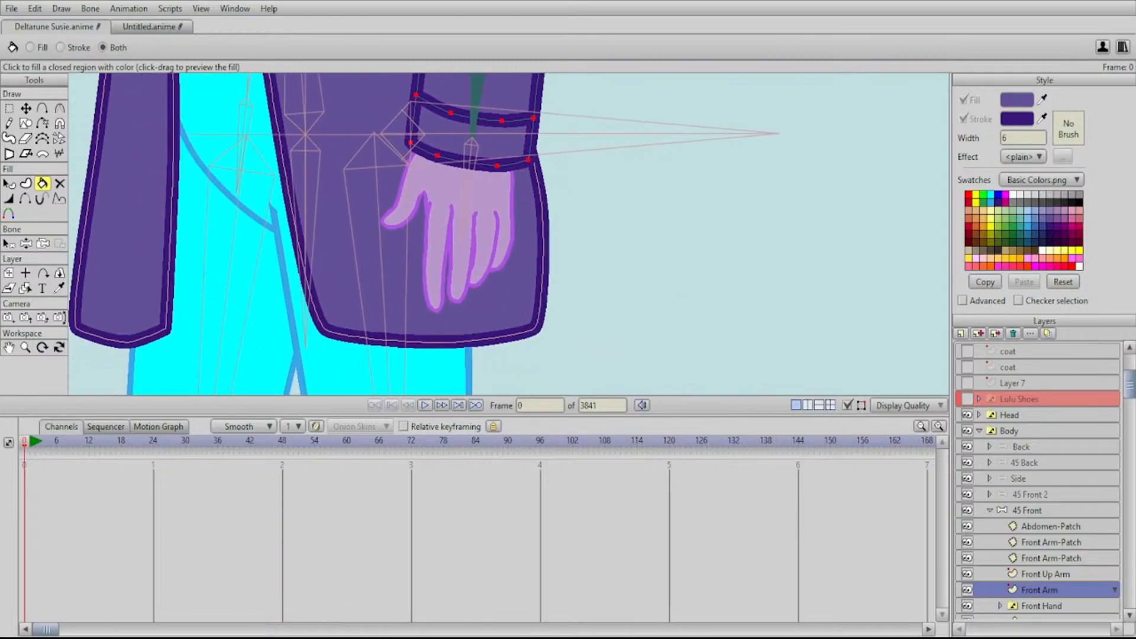
# Shift the Front Hand layer down to Y -0.2090 so the hand sits lower in the cuff
pyautogui.click(1041, 606)
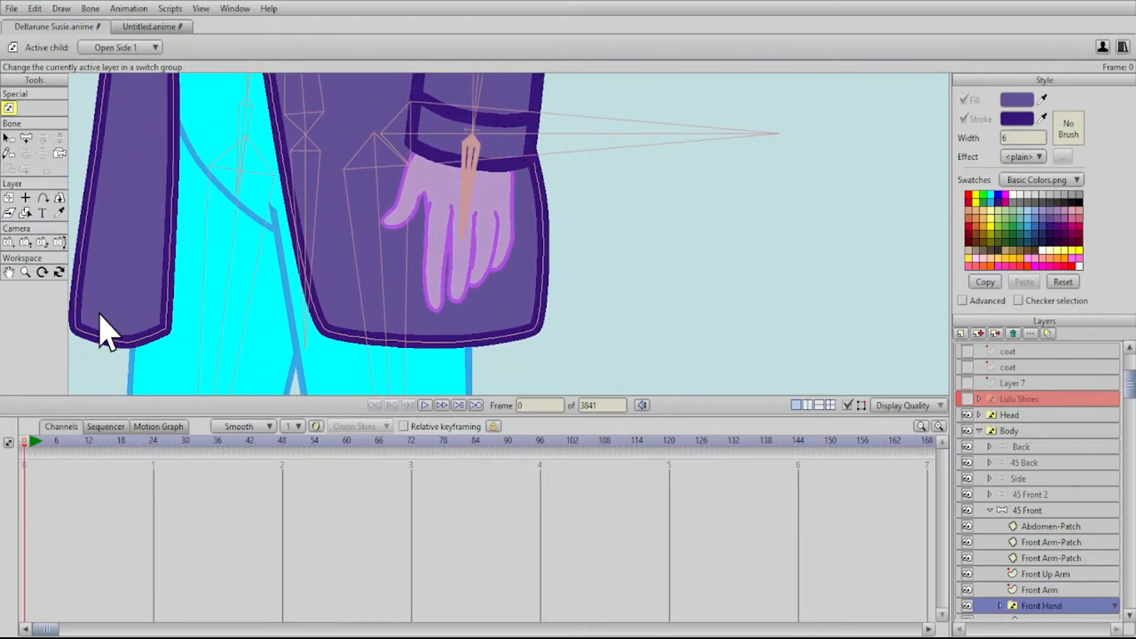
pyautogui.press('0')
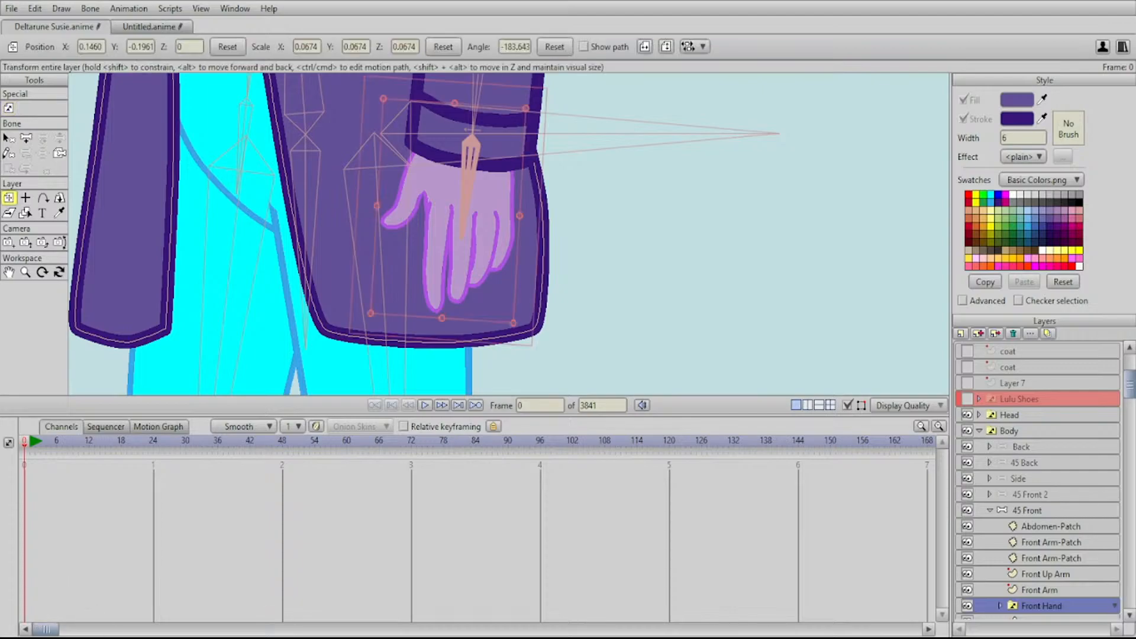
pyautogui.moveTo(456, 225); pyautogui.dragTo(467, 338)
pyautogui.scroll(-5, 455, 240)
pyautogui.scroll(-5, 443, 315)
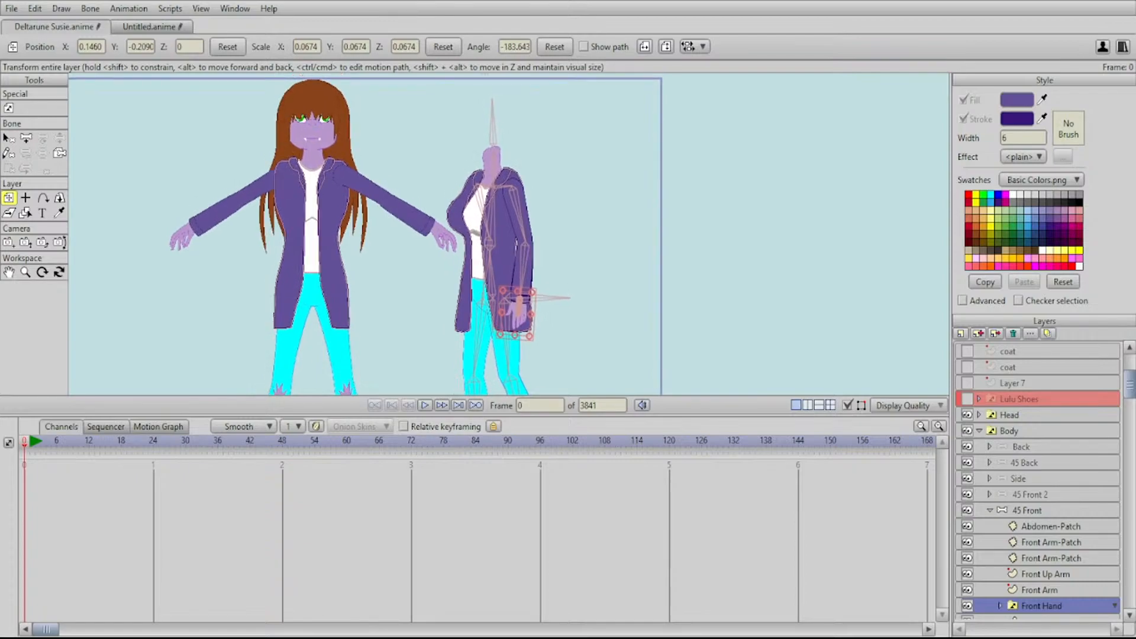
pyautogui.moveTo(468, 337); pyautogui.dragTo(459, 326)
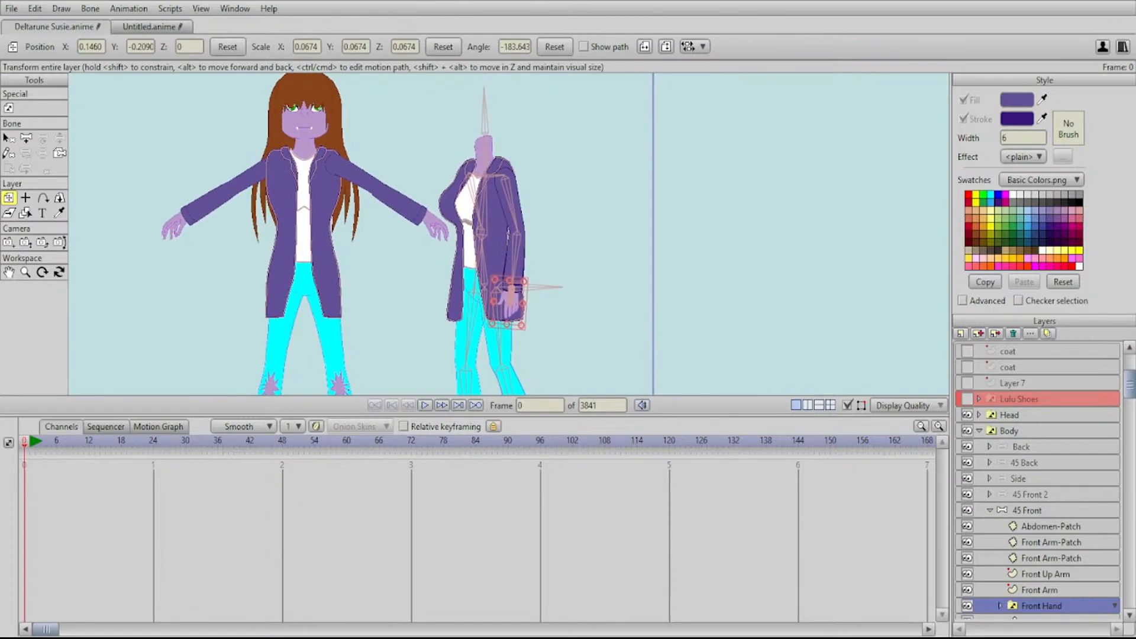
# Locate the Back Hand layer in the 45 Front group and check it by toggling its visibility
pyautogui.scroll(-10, 1039, 482)
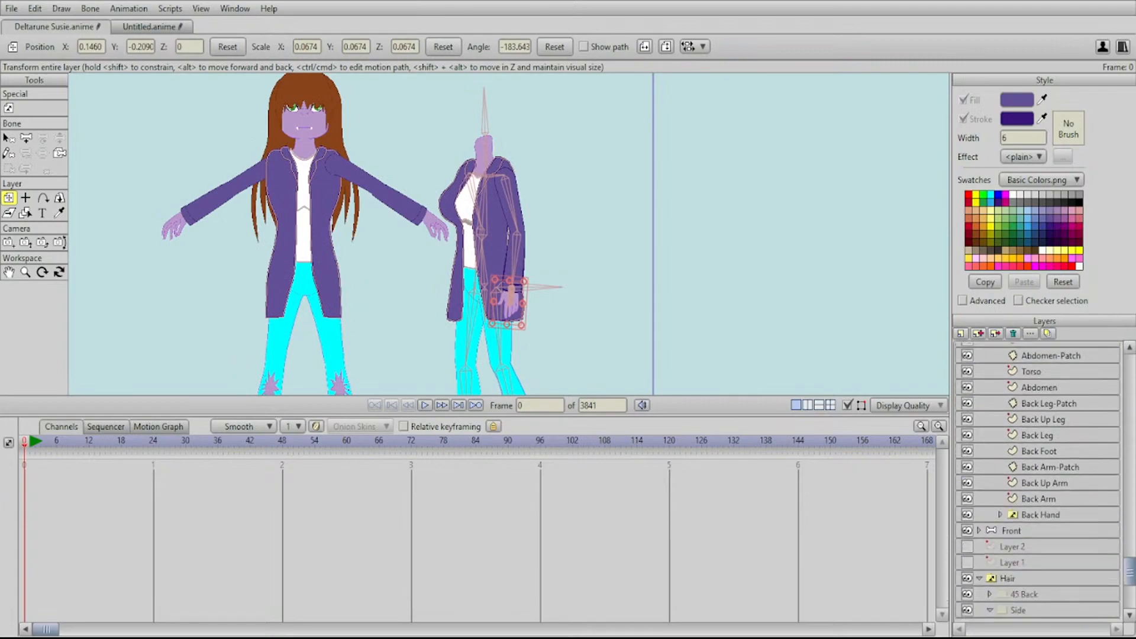
pyautogui.moveTo(1041, 516); pyautogui.dragTo(1040, 492)
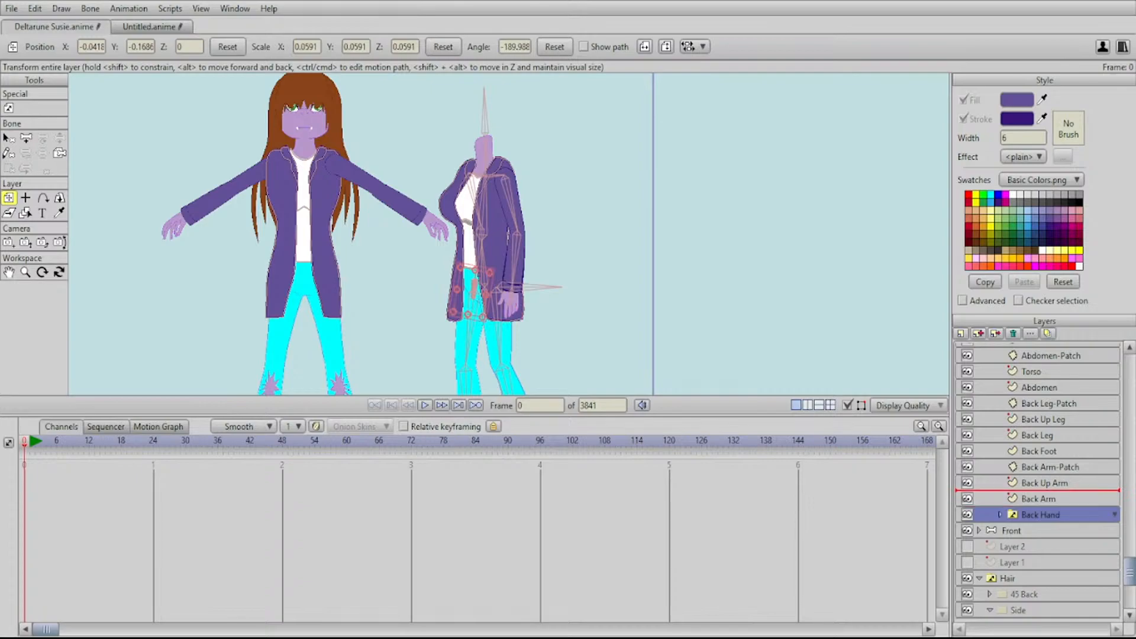
pyautogui.moveTo(1040, 491); pyautogui.dragTo(1040, 507)
pyautogui.click(967, 515)
pyautogui.click(967, 514)
# Paste the cuffed outline over the back forearm in the Back Arm layer and hide the 45 Front group's artwork
pyautogui.click(1039, 499)
pyautogui.scroll(8, 479, 260)
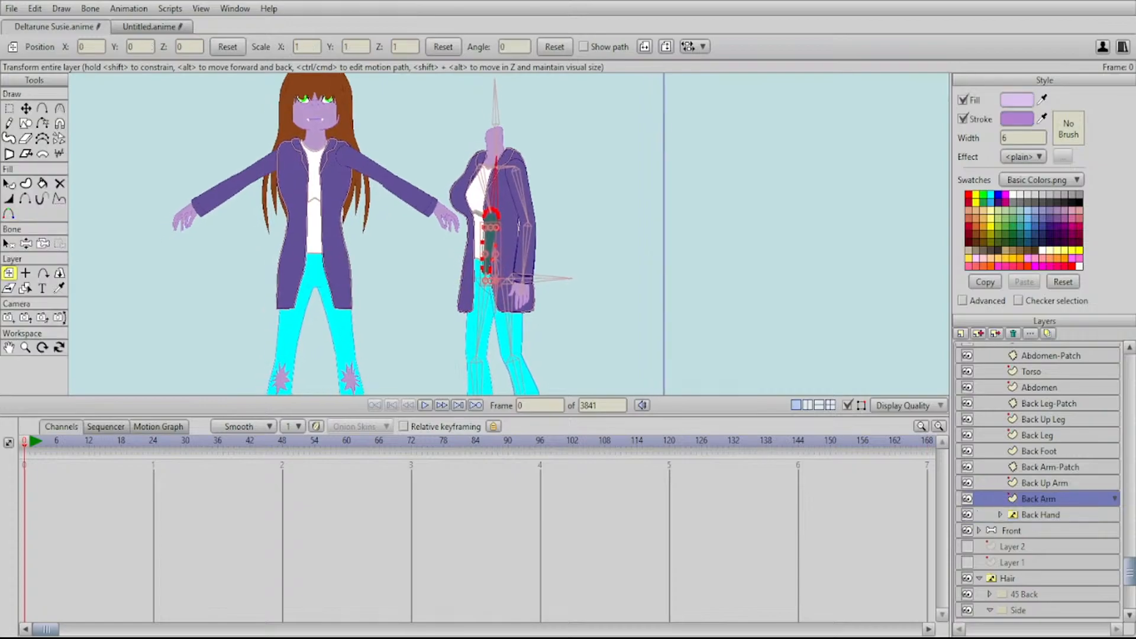
pyautogui.scroll(-2, 561, 185)
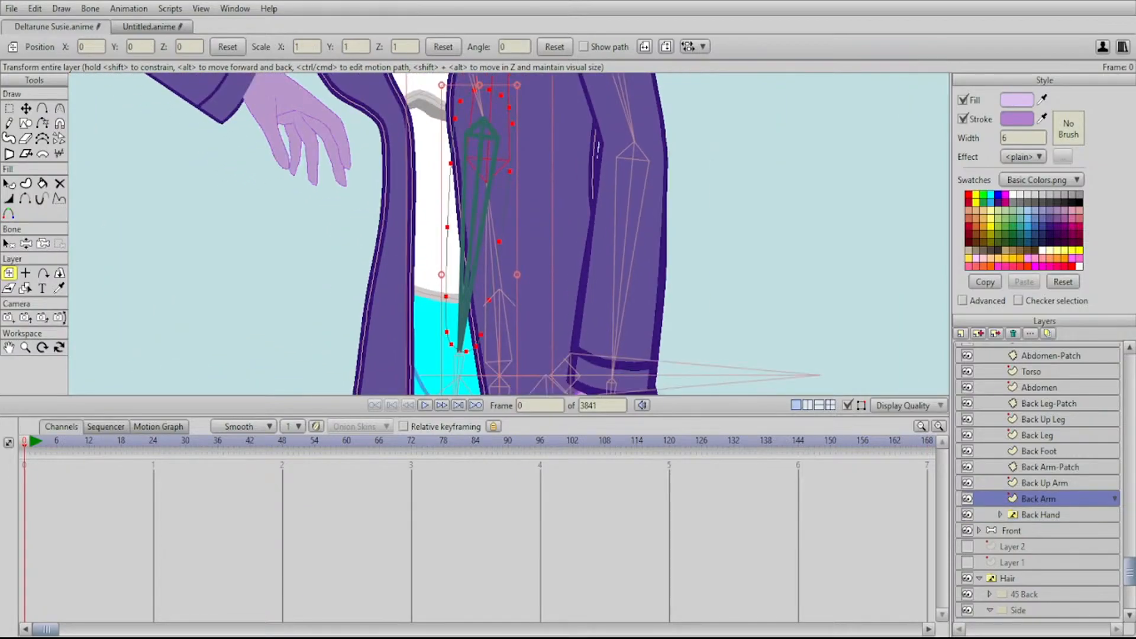
pyautogui.hotkey('ctrl', 'v')
pyautogui.moveTo(621, 278); pyautogui.dragTo(637, 212)
pyautogui.moveTo(637, 224); pyautogui.dragTo(484, 195)
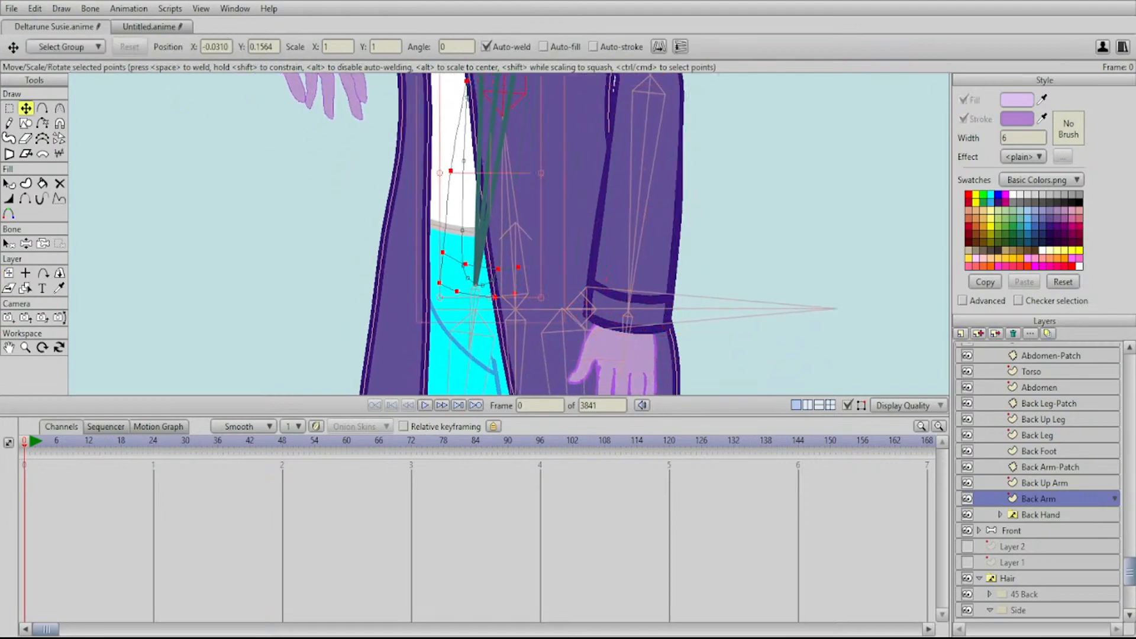
pyautogui.scroll(10, 1039, 481)
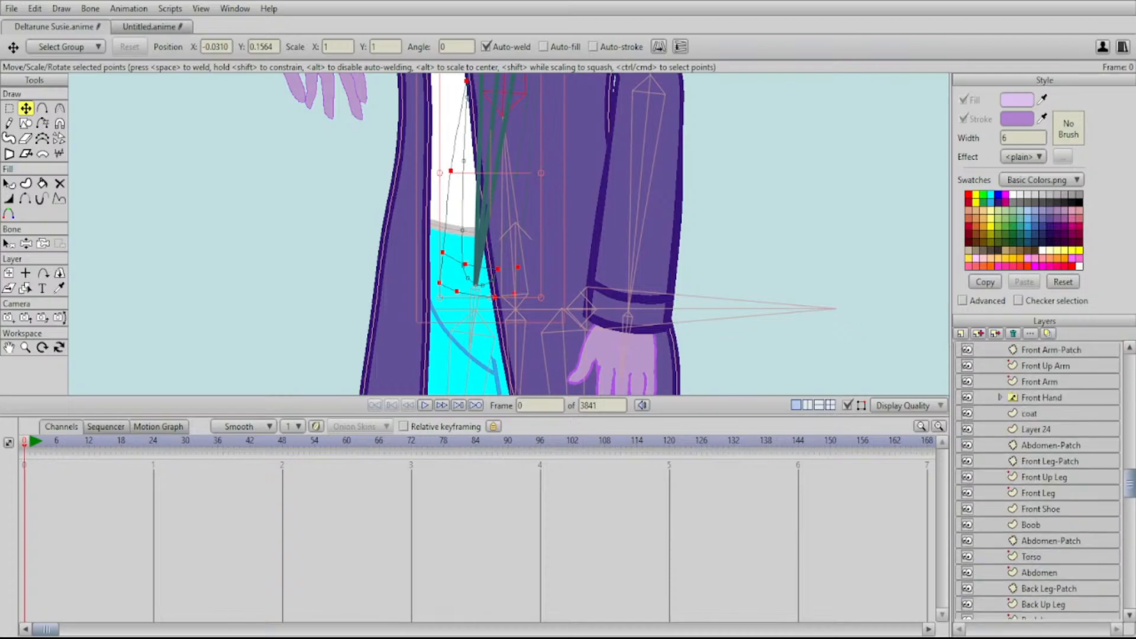
pyautogui.click(967, 417)
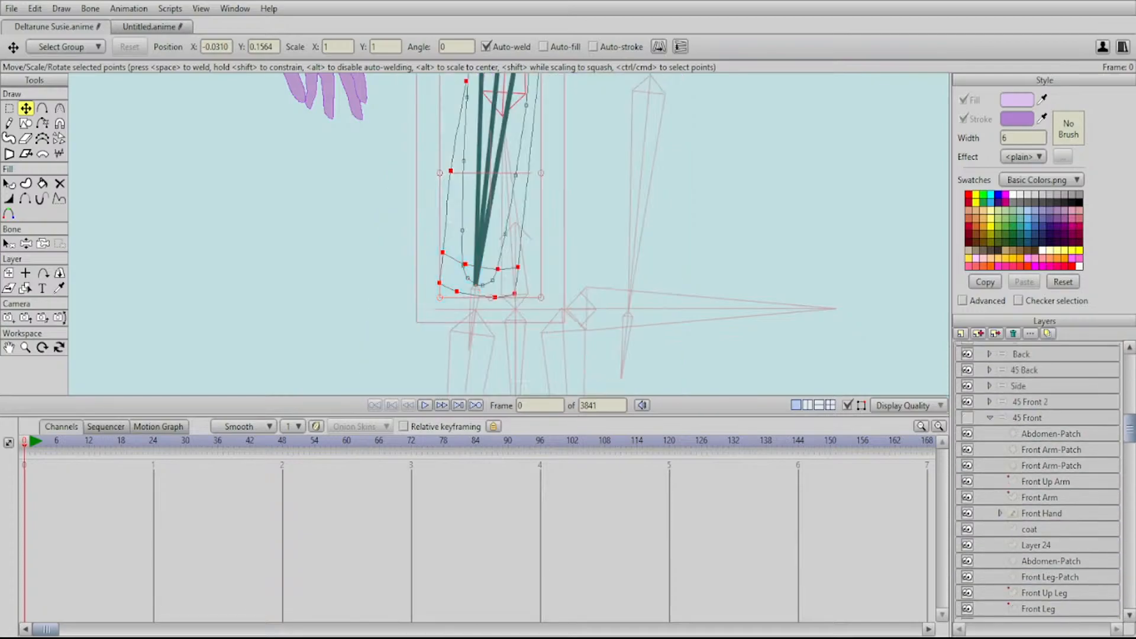
# Shift the pasted cuffed outline's two open upper ends down along the sides of the back forearm
pyautogui.moveTo(508, 225); pyautogui.dragTo(494, 294)
pyautogui.scroll(4, 509, 228)
pyautogui.moveTo(509, 196); pyautogui.dragTo(499, 323)
pyautogui.press('Return')
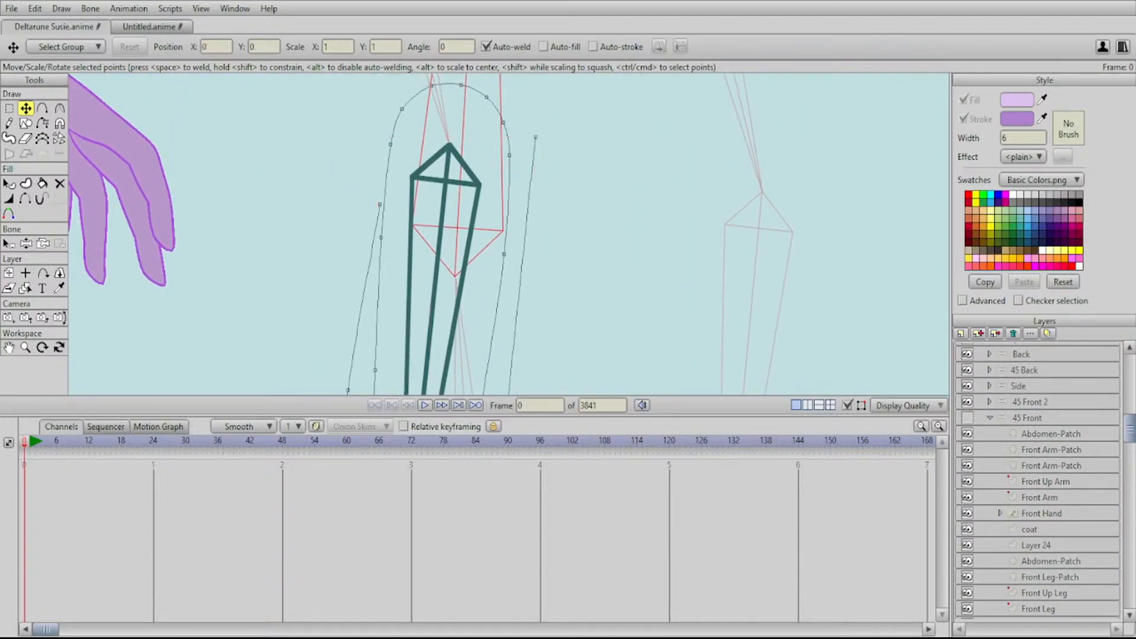
pyautogui.moveTo(535, 137); pyautogui.dragTo(504, 317)
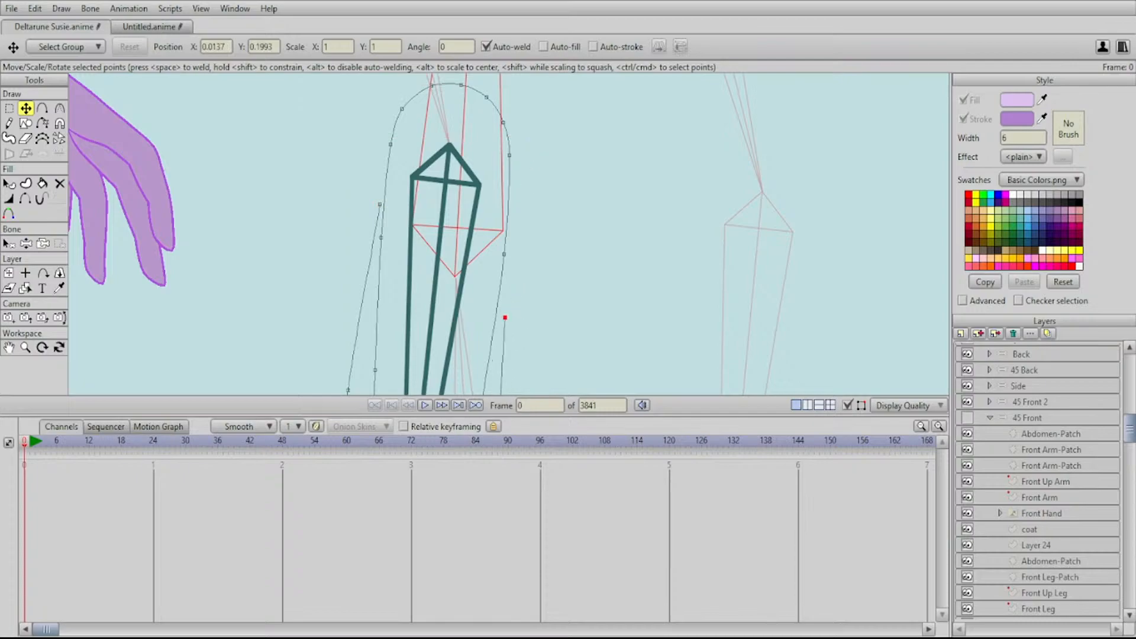
pyautogui.moveTo(380, 204); pyautogui.dragTo(368, 262)
# Delete the original forearm curve segments that run inside the cuffed outline in the Back Arm layer
pyautogui.press('d')
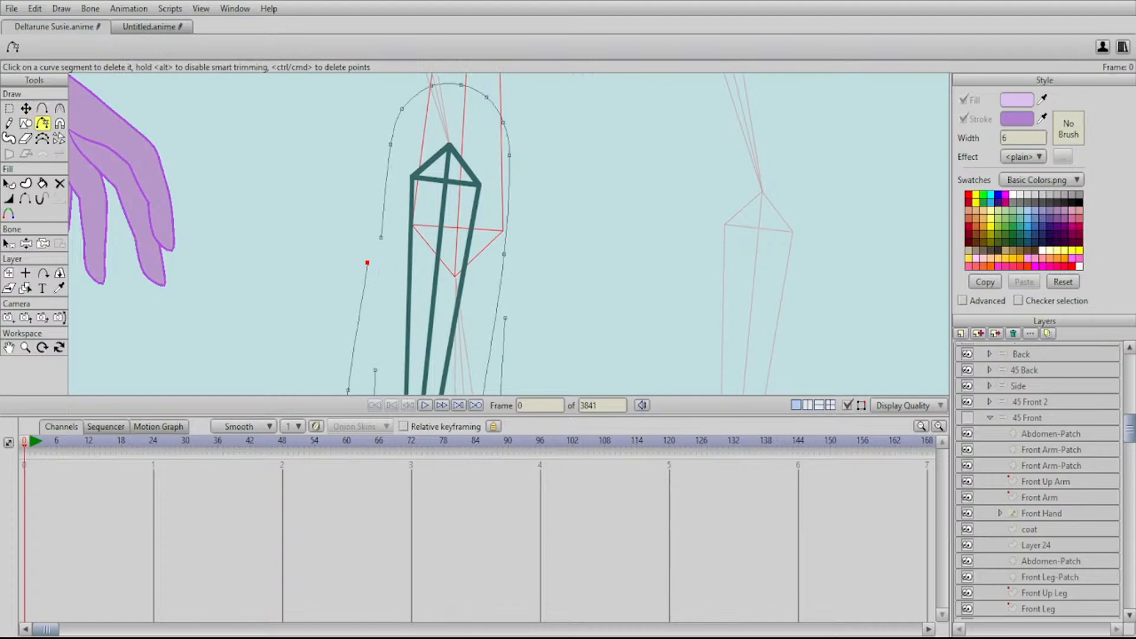
pyautogui.click(496, 319)
pyautogui.moveTo(496, 331); pyautogui.dragTo(477, 139)
pyautogui.click(453, 269)
pyautogui.click(434, 361)
pyautogui.click(354, 284)
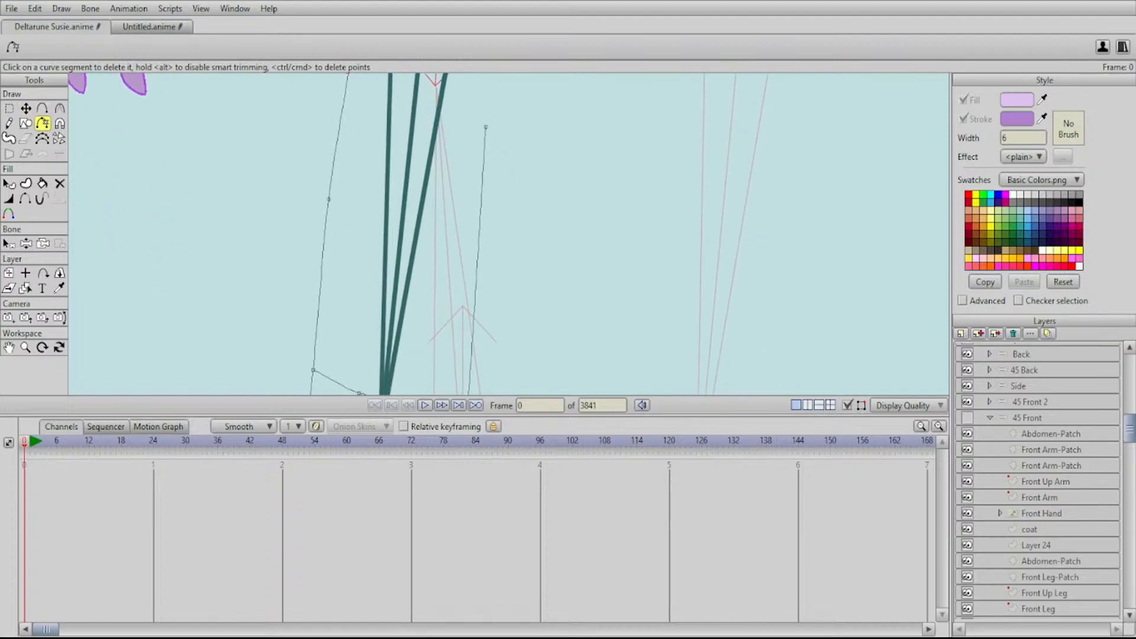
pyautogui.moveTo(358, 337); pyautogui.dragTo(367, 194)
pyautogui.click(380, 285)
pyautogui.click(368, 266)
pyautogui.click(397, 293)
pyautogui.click(414, 289)
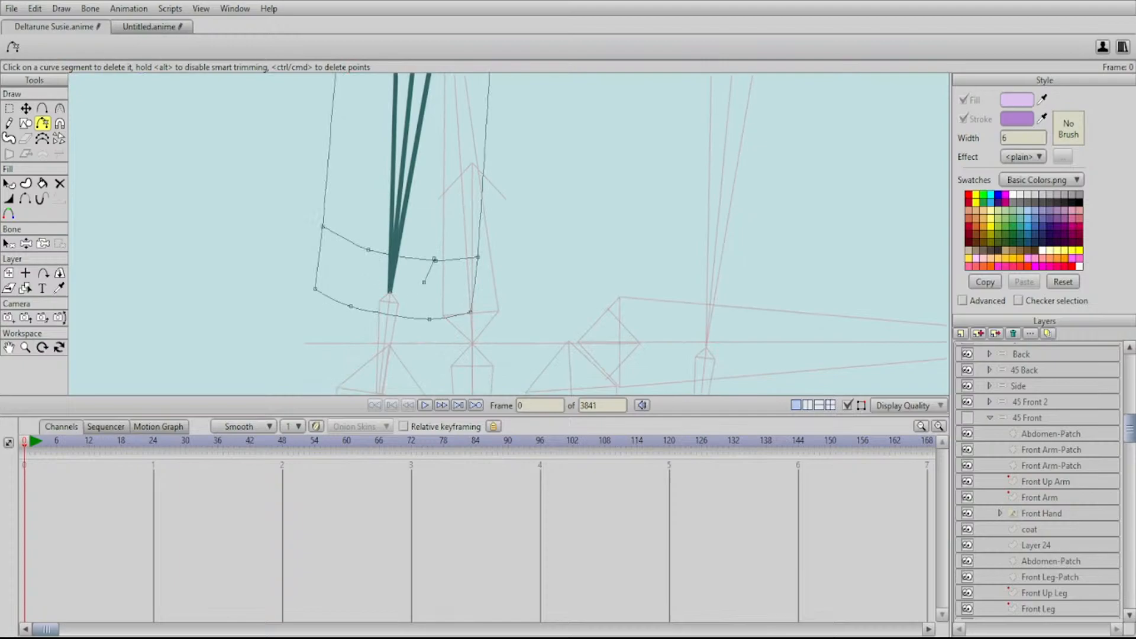
pyautogui.click(429, 272)
# Join both upper ends of the cuffed outline to the remaining rounded elbow curve of the back forearm
pyautogui.moveTo(402, 107); pyautogui.dragTo(394, 377)
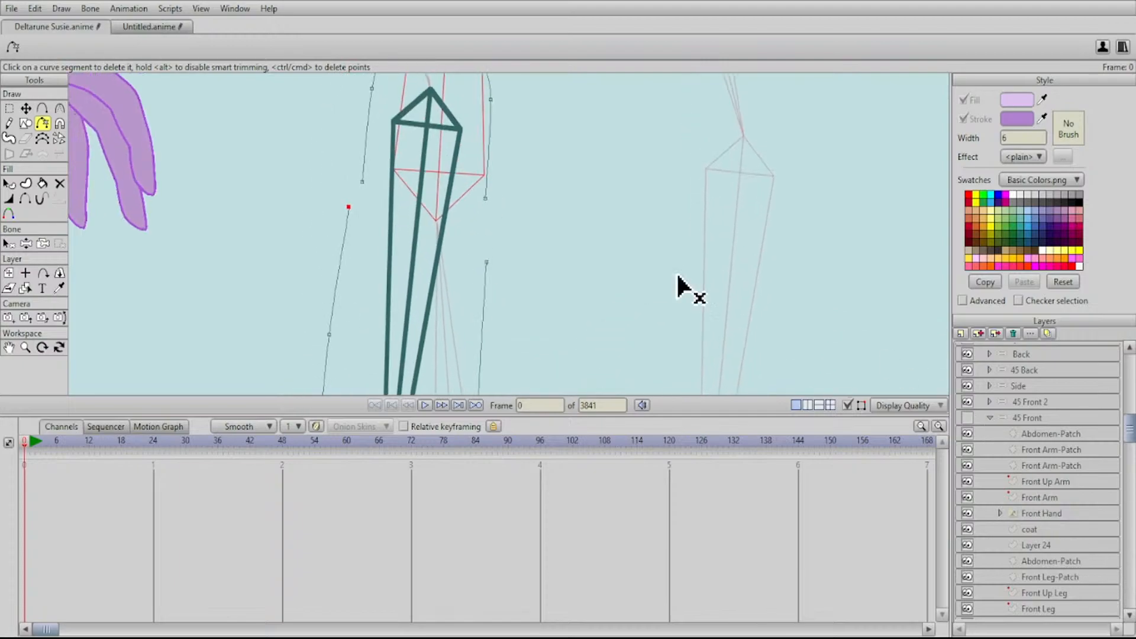
pyautogui.press('a')
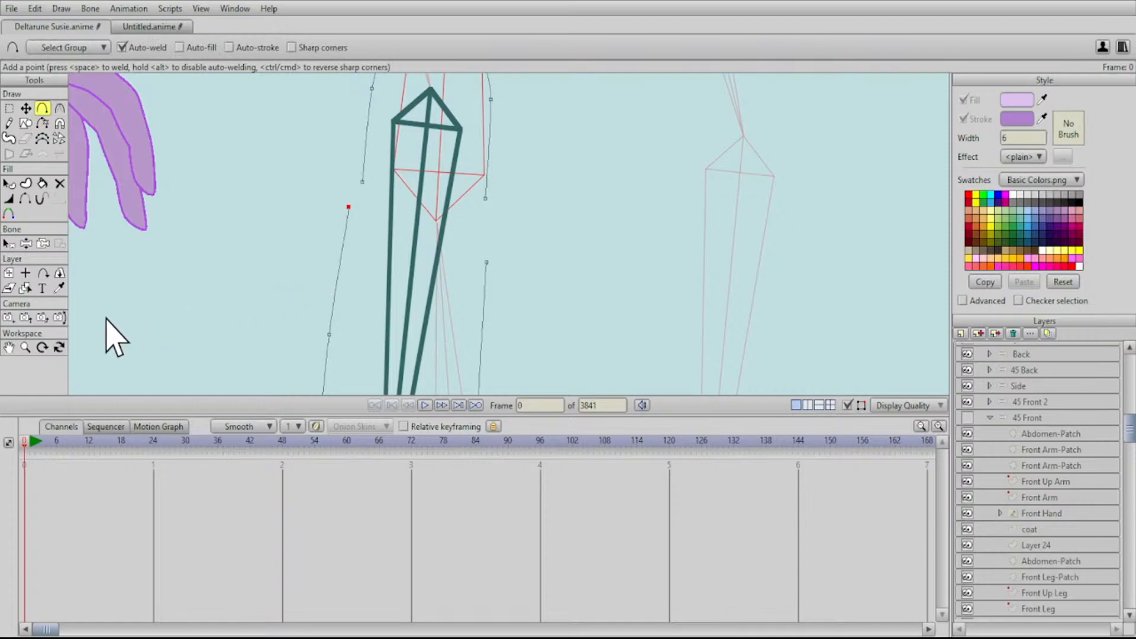
pyautogui.press('t')
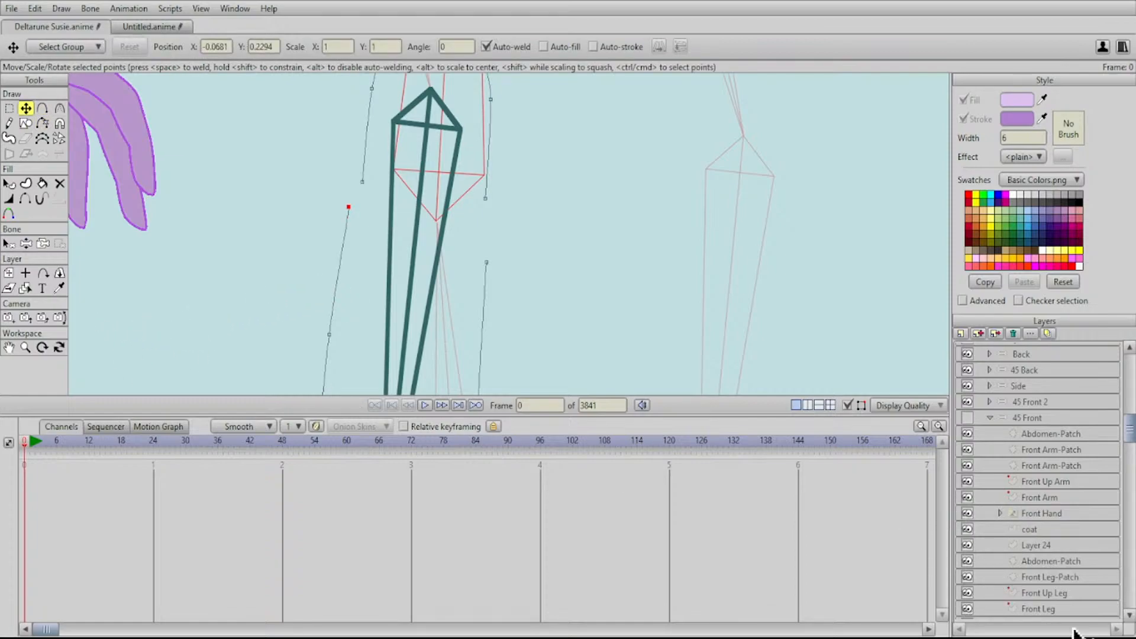
pyautogui.moveTo(349, 207); pyautogui.dragTo(354, 177)
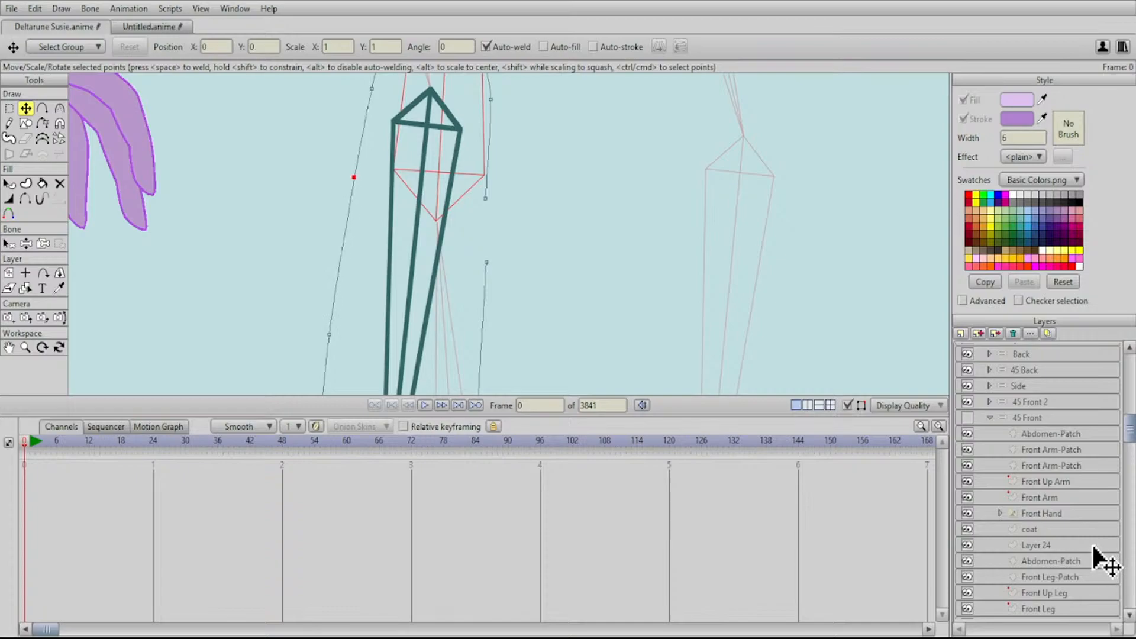
pyautogui.moveTo(486, 262); pyautogui.dragTo(486, 212)
pyautogui.scroll(-5, 487, 212)
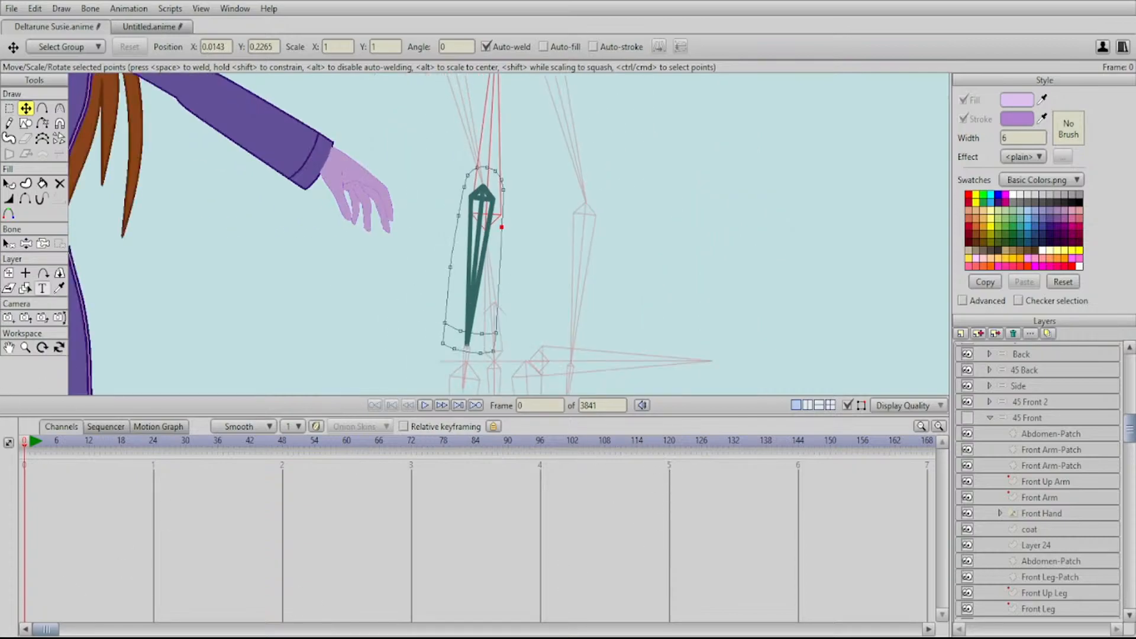
# Fill the back sleeve's cuff with the coat's sampled purple fill and dark stroke, and show the 45 Front artwork again
pyautogui.click(59, 288)
pyautogui.click(856, 358)
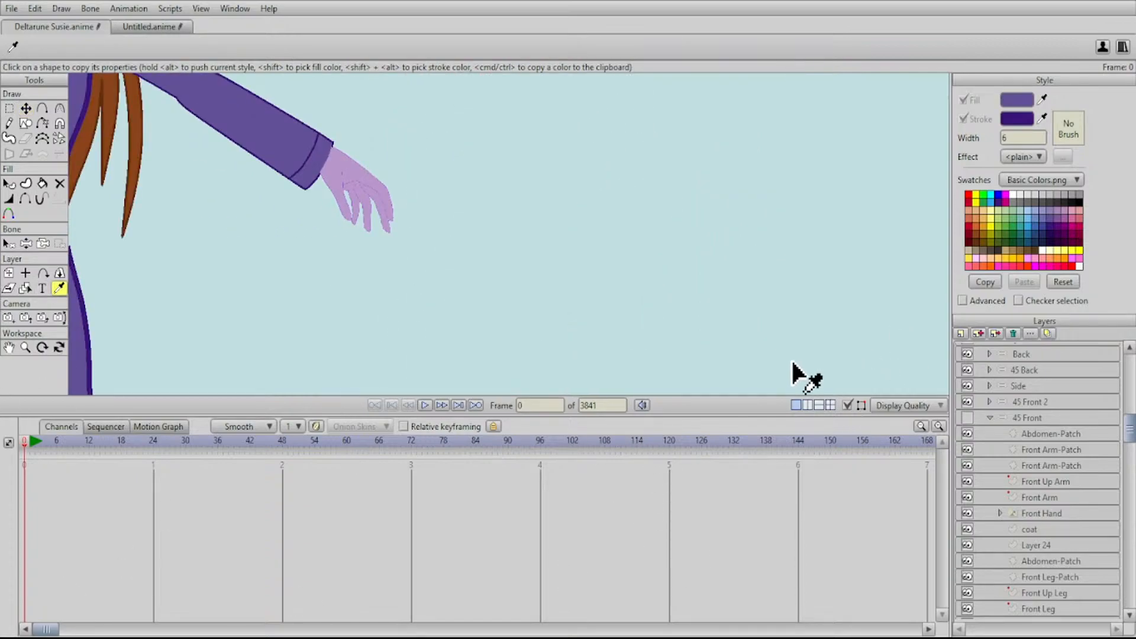
pyautogui.press('p')
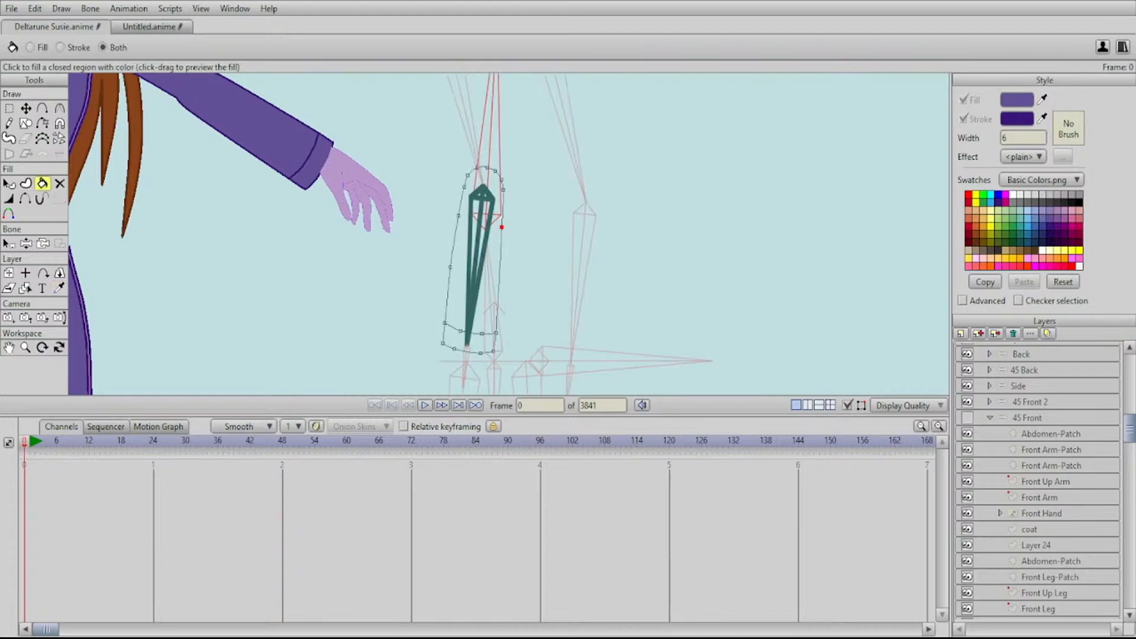
pyautogui.moveTo(467, 308); pyautogui.dragTo(478, 213)
pyautogui.scroll(3, 478, 213)
pyautogui.click(458, 251)
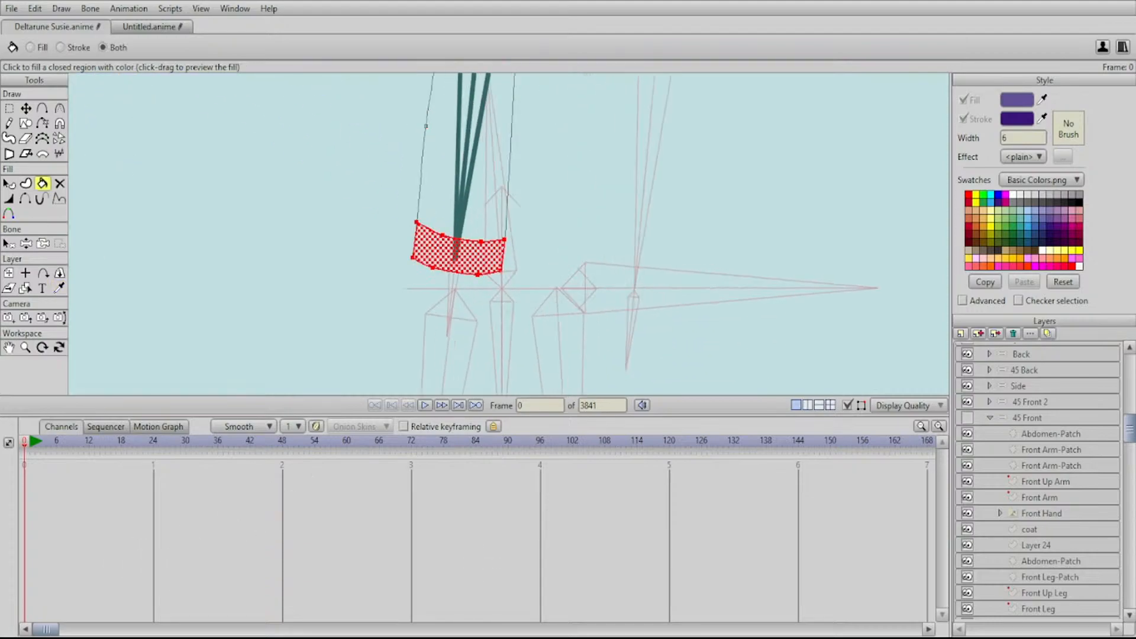
pyautogui.scroll(-4, 473, 249)
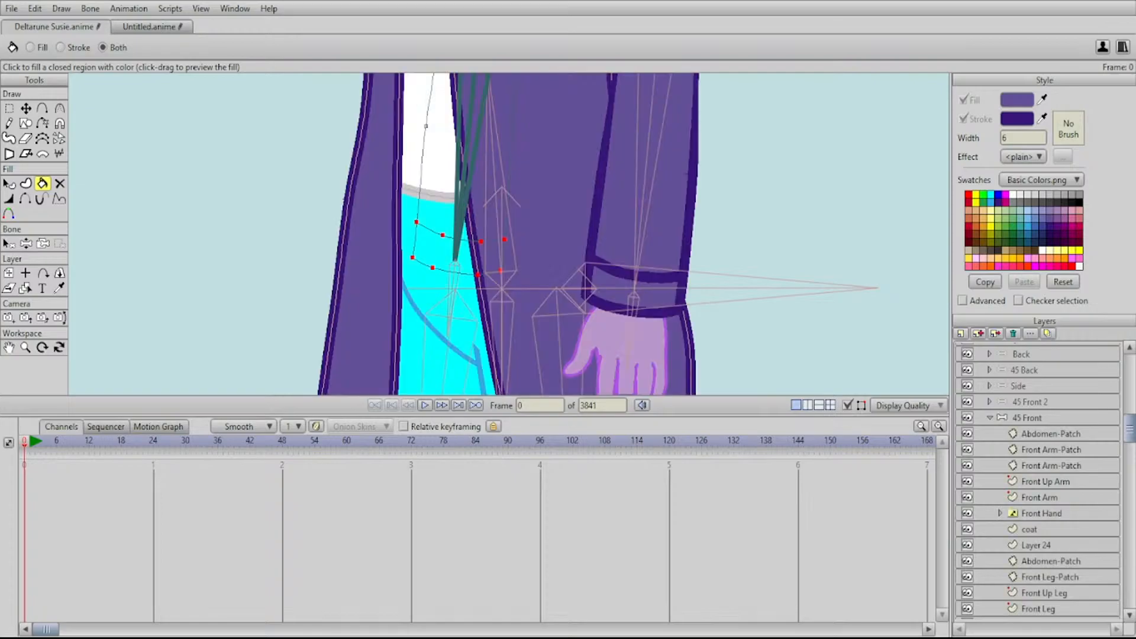
# Recolor the Back Up Arm shape with the purple fill and dark purple stroke sampled from the coat
pyautogui.scroll(-2, 509, 236)
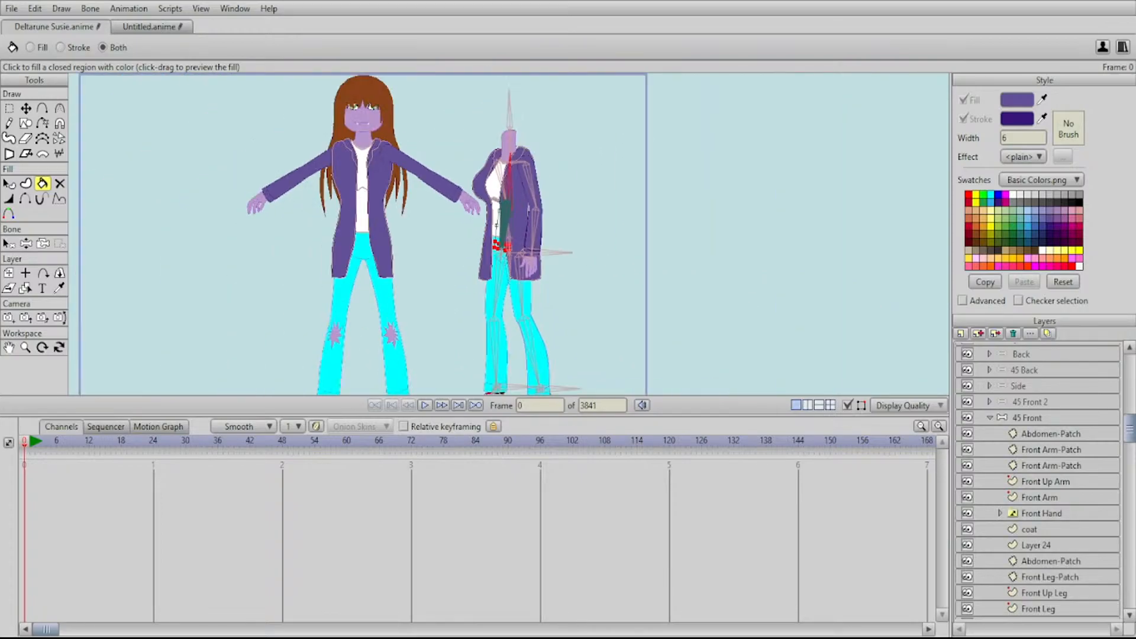
pyautogui.scroll(-8, 1039, 479)
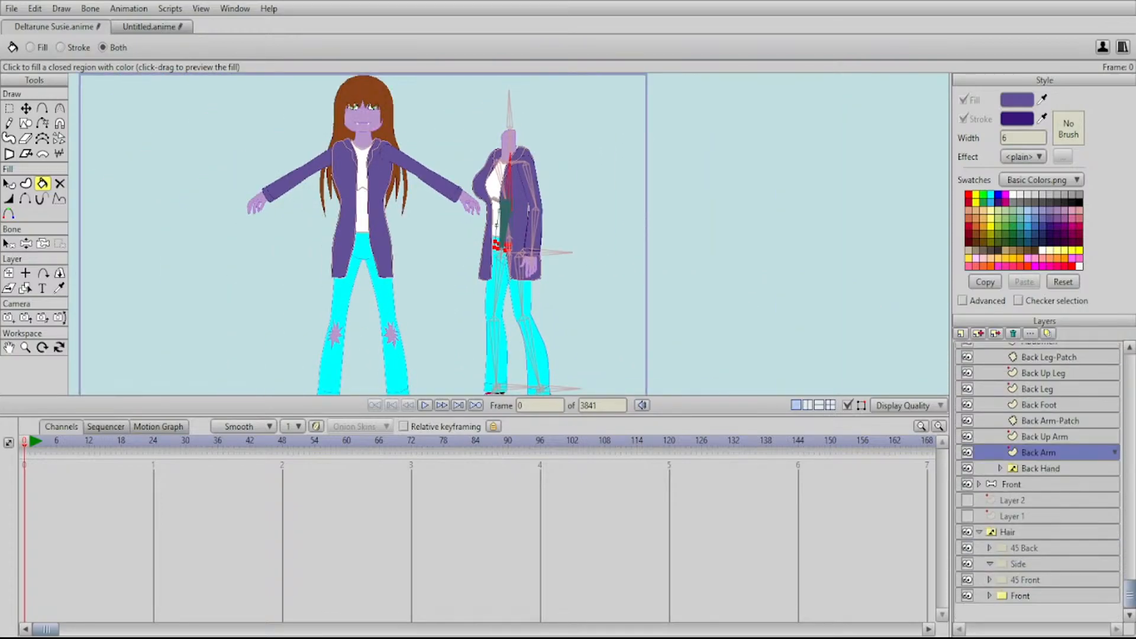
pyautogui.click(1044, 436)
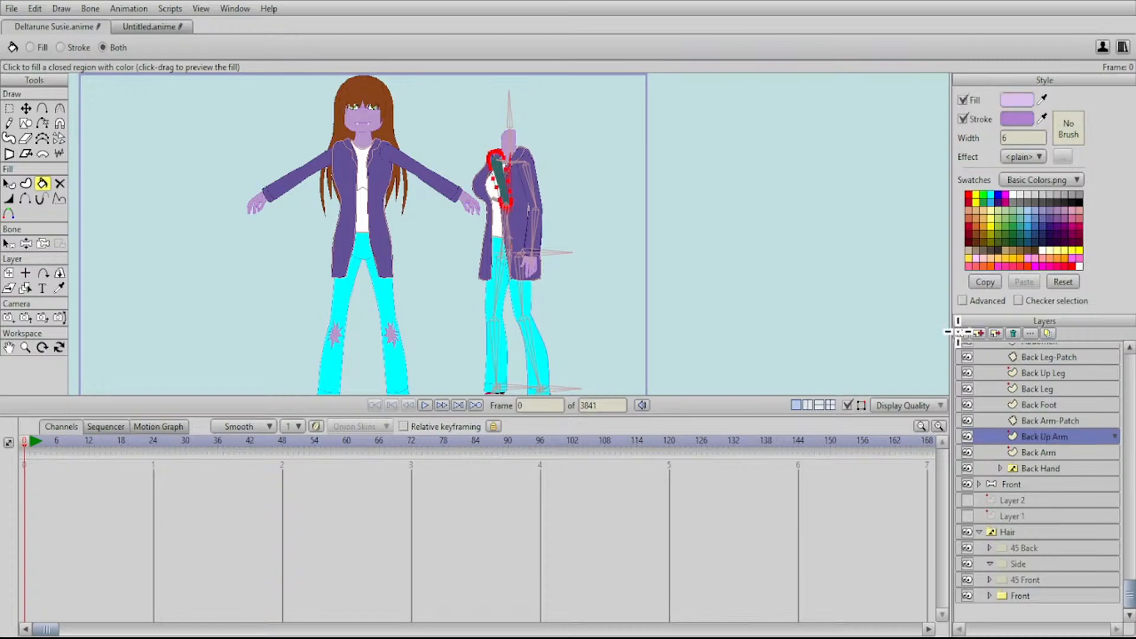
pyautogui.press('i')
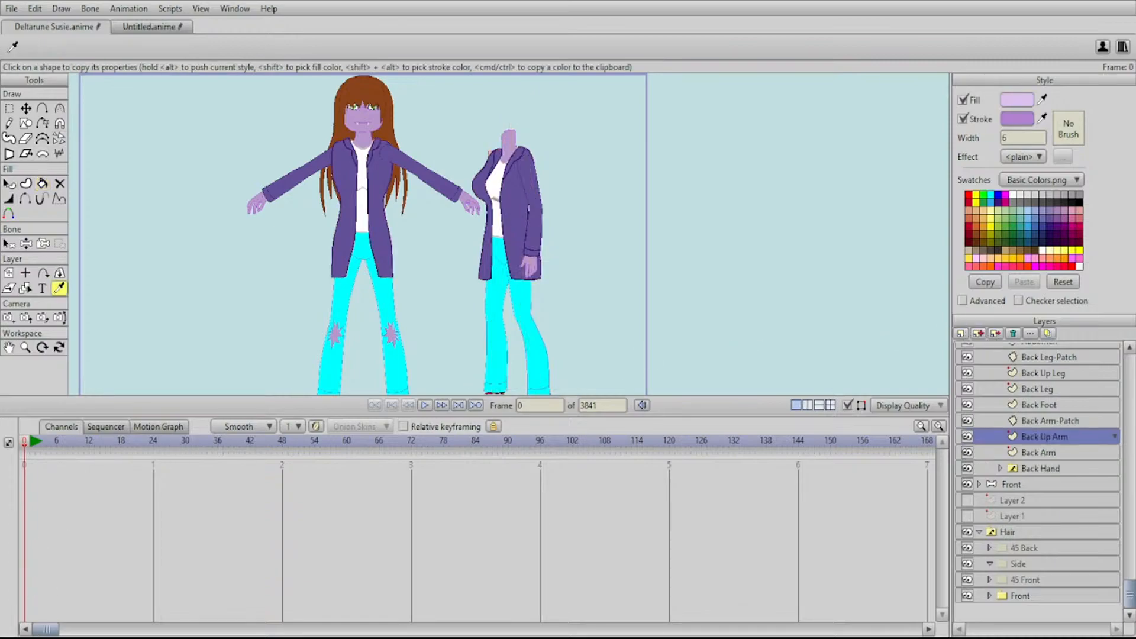
pyautogui.click(519, 204)
pyautogui.moveTo(520, 248); pyautogui.dragTo(468, 143)
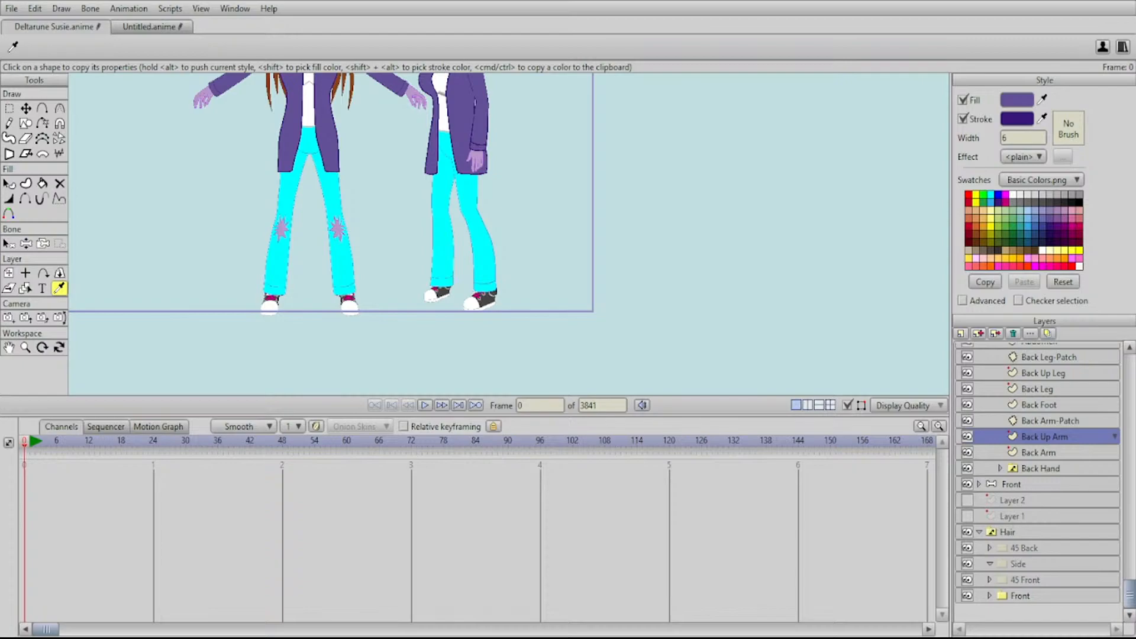
pyautogui.moveTo(450, 195); pyautogui.dragTo(448, 244)
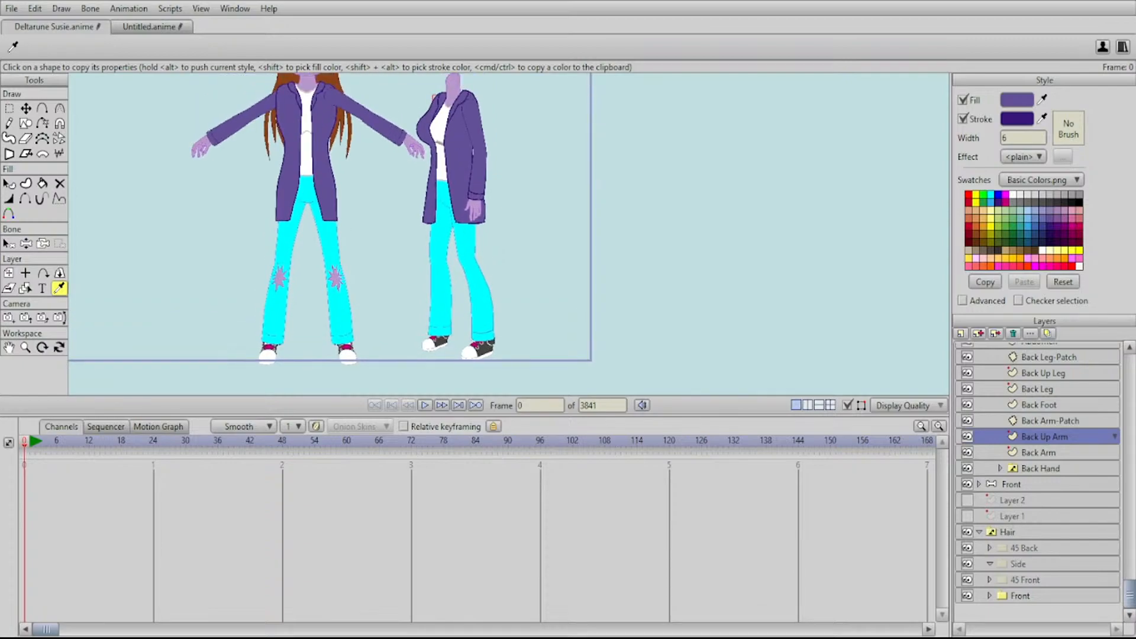
# Duplicate the collapsed Hair group and name the copy Hair
pyautogui.click(979, 532)
pyautogui.click(1017, 596)
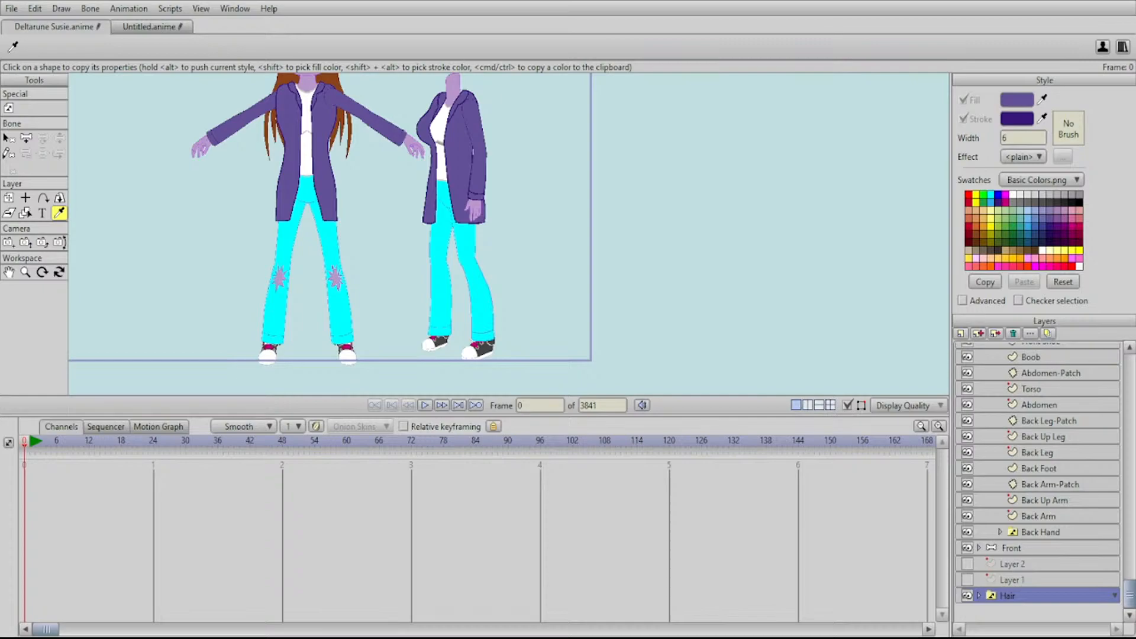
pyautogui.click(978, 334)
pyautogui.press('Right')
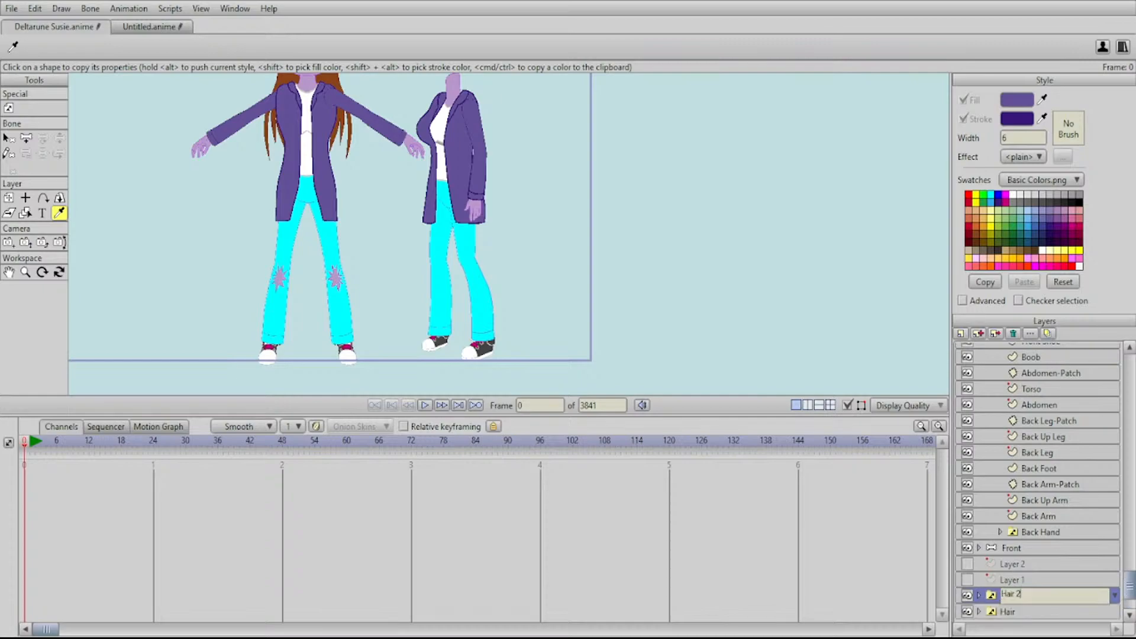
pyautogui.press('BackSpace')
pyautogui.press('BackSpace')
pyautogui.click(1029, 612)
# Move the Hair copy into the 45 Front group below Back Hand and switch it to the angled hair
pyautogui.moveTo(1029, 597); pyautogui.dragTo(1029, 540)
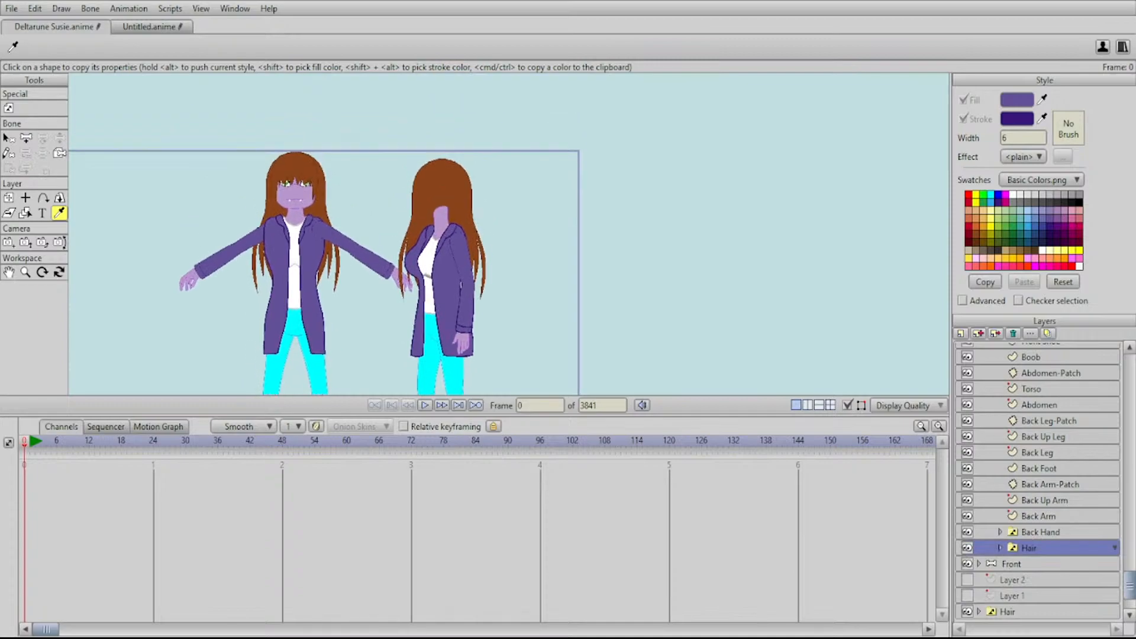
pyautogui.moveTo(462, 225); pyautogui.dragTo(466, 261)
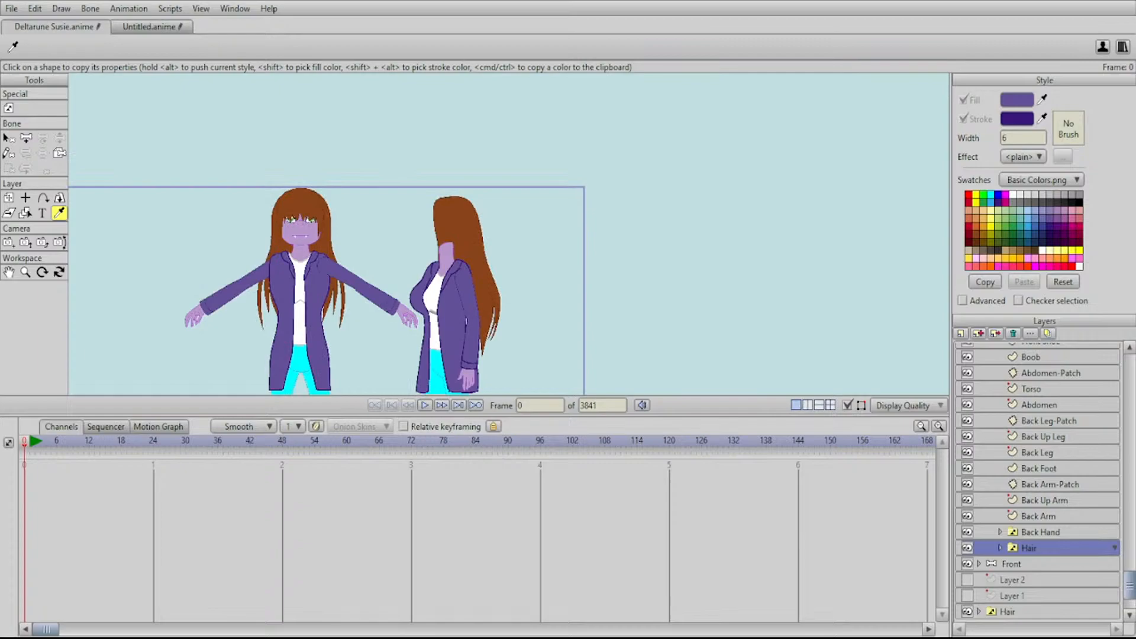
pyautogui.scroll(-1, 1046, 481)
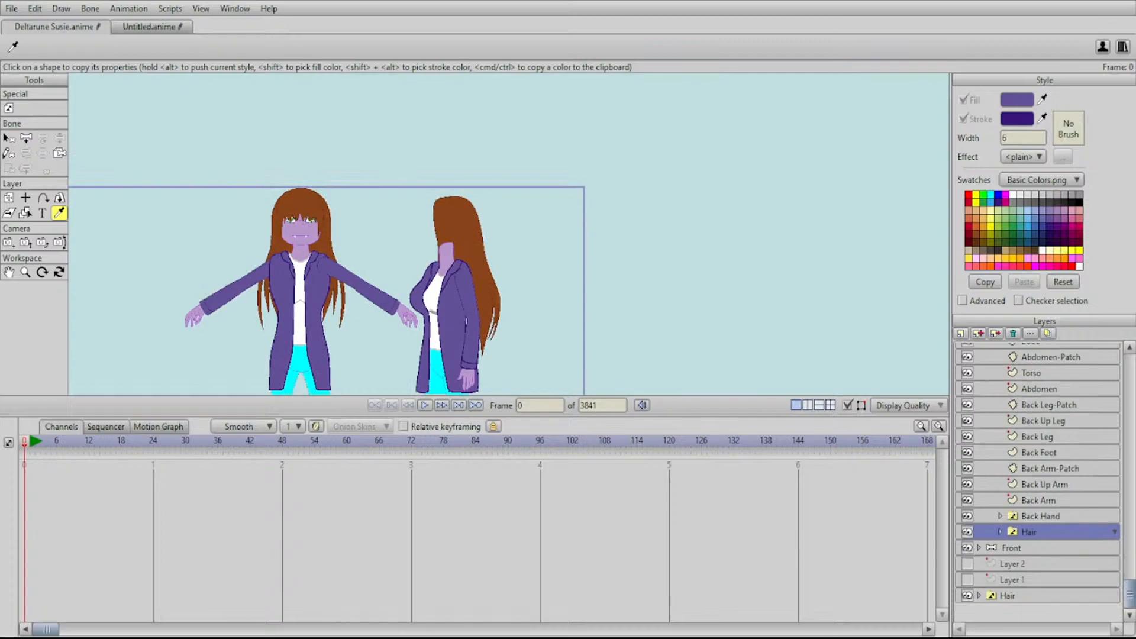
# Duplicate the Head group above Body and name the copy Head
pyautogui.scroll(20, 1038, 481)
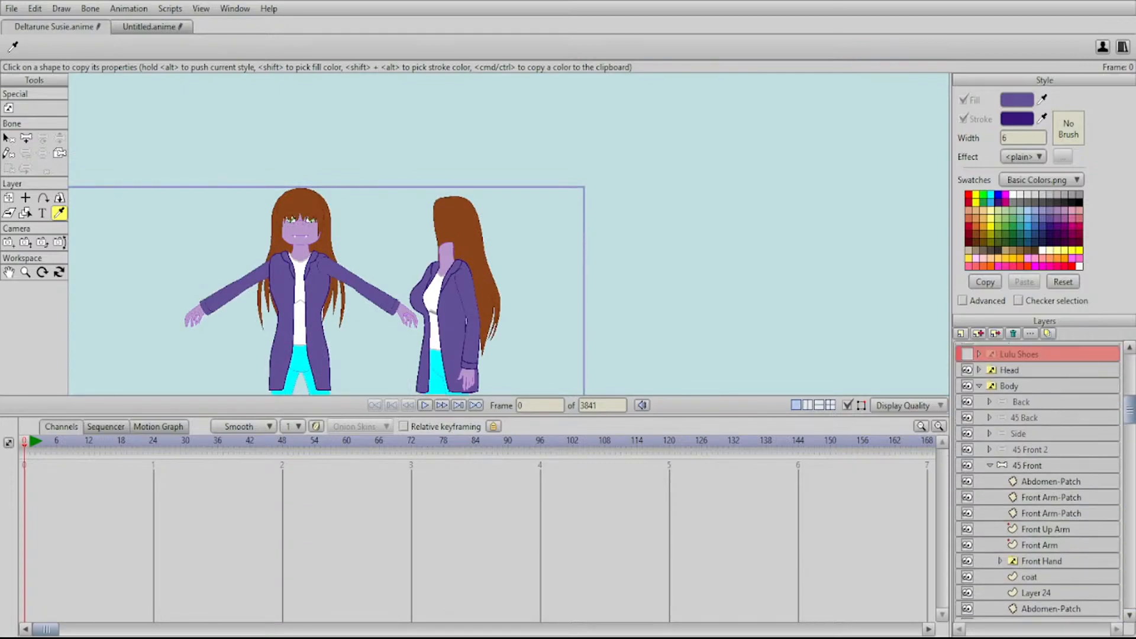
pyautogui.click(1038, 371)
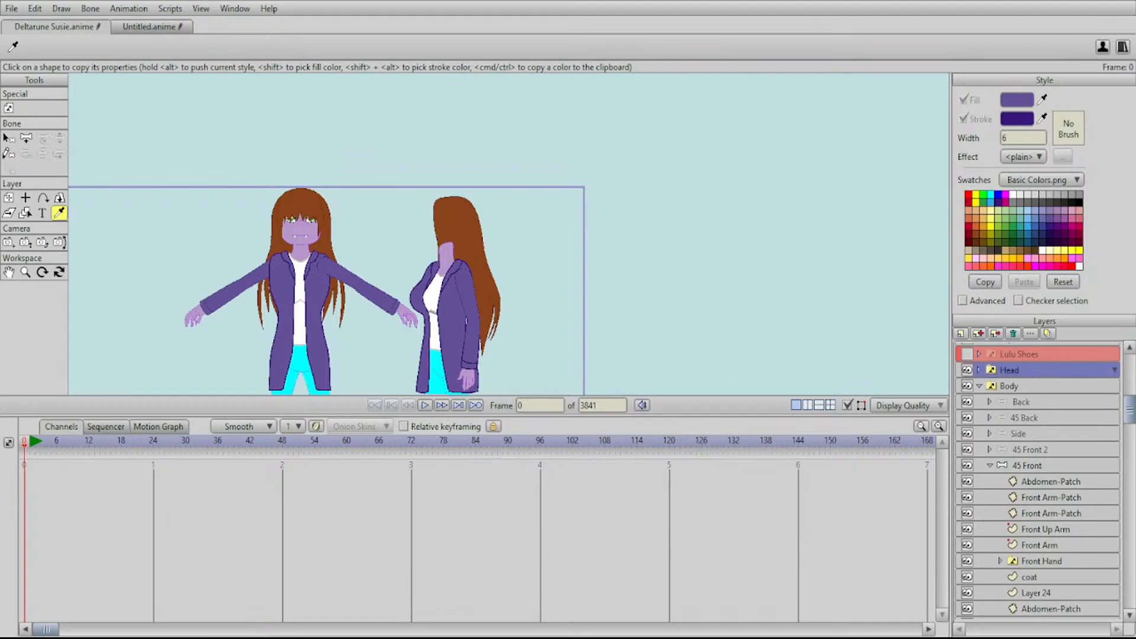
pyautogui.click(979, 334)
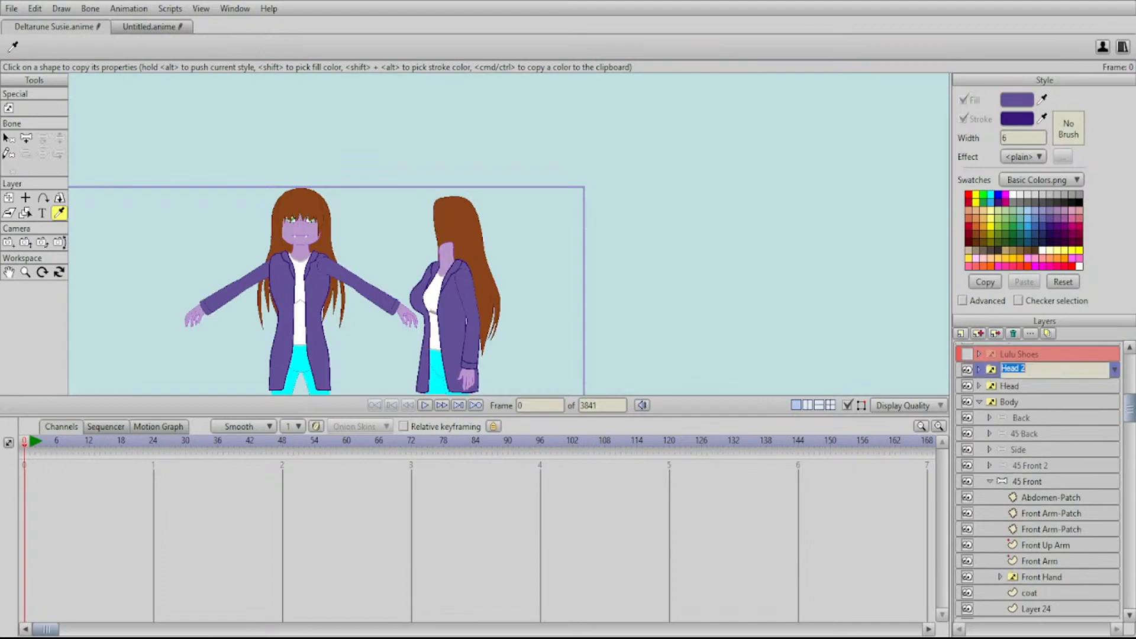
pyautogui.press('End')
pyautogui.press('BackSpace')
pyautogui.press('BackSpace')
pyautogui.click(1038, 386)
# Move the Head copy into the 45 Front group between Front Hand and coat and switch it to the angled head
pyautogui.moveTo(1038, 370); pyautogui.dragTo(1038, 585)
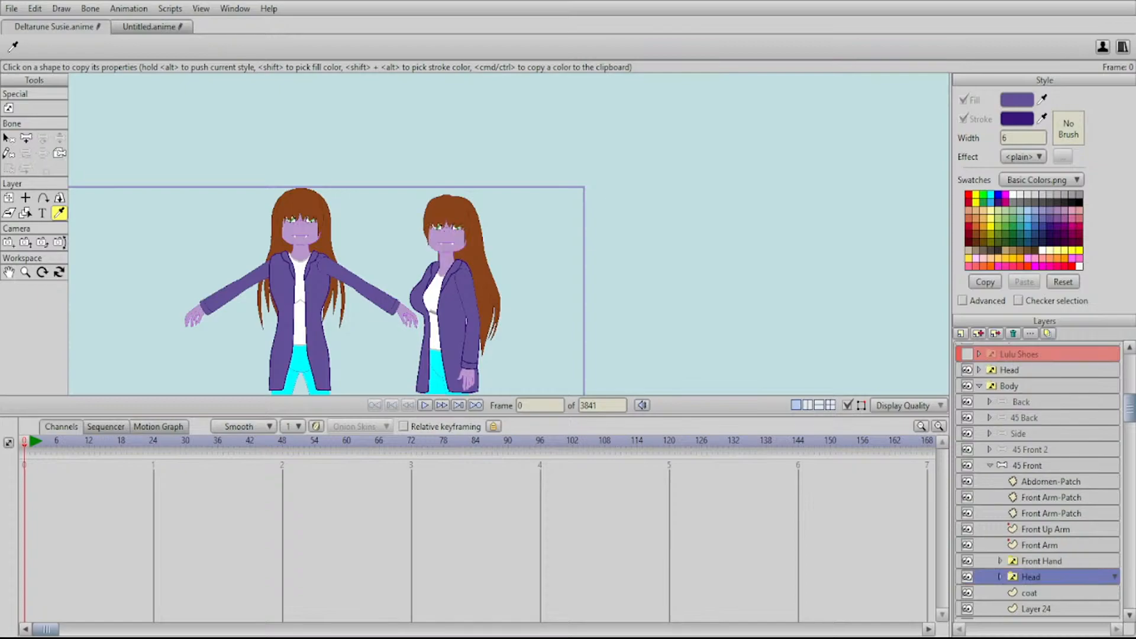
pyautogui.moveTo(473, 284); pyautogui.dragTo(516, 273)
pyautogui.scroll(4, 528, 249)
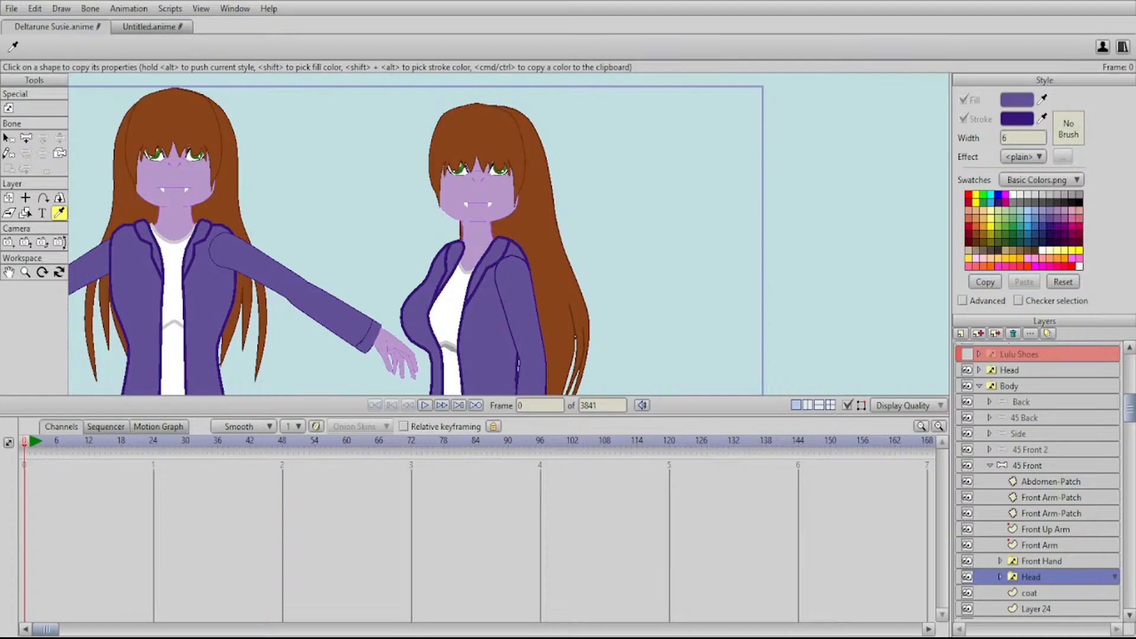
pyautogui.scroll(-5, 414, 233)
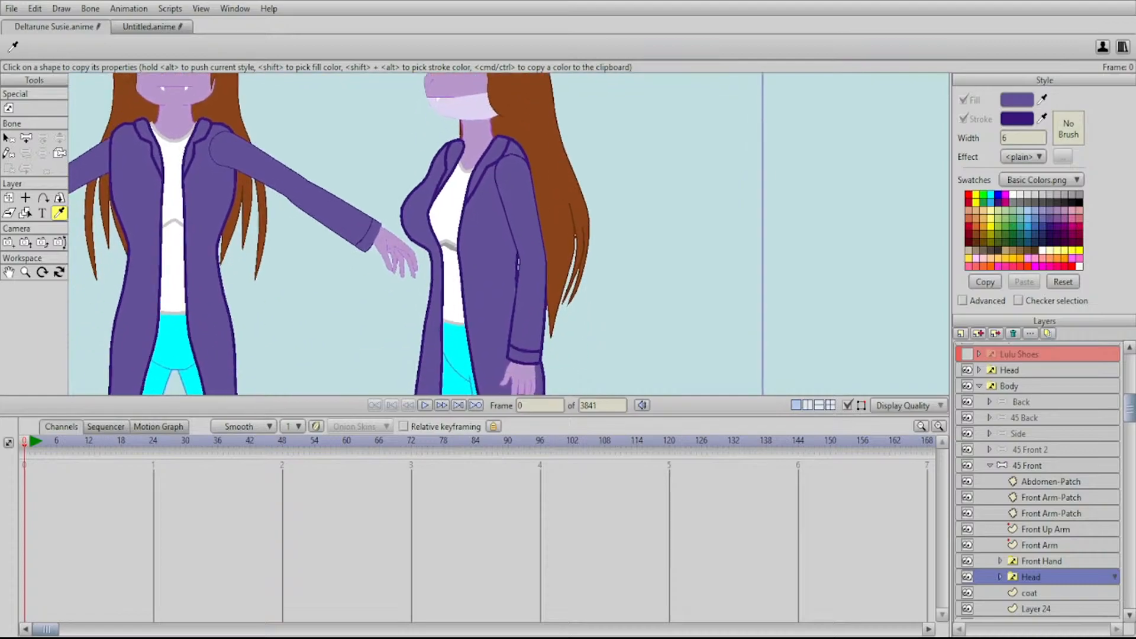
# Inspect the assembled 45 Front character from head to shoes and compare its clothing and sleeves with the front view
pyautogui.moveTo(414, 234); pyautogui.dragTo(524, 52)
pyautogui.scroll(7, 486, 237)
pyautogui.scroll(-5, 509, 234)
pyautogui.scroll(3, 509, 230)
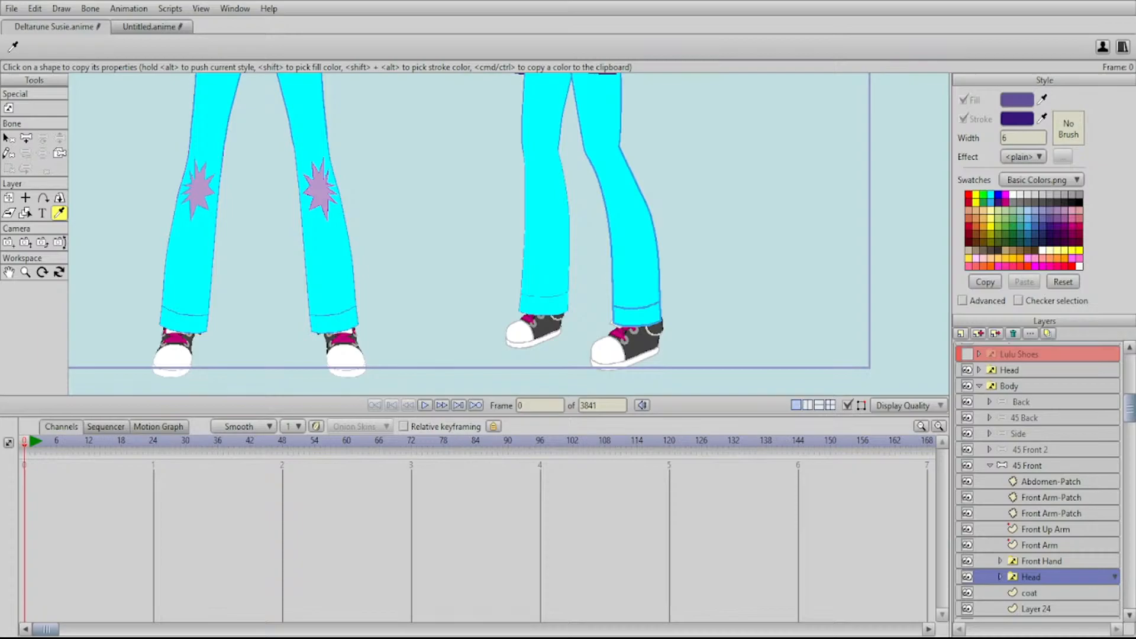
pyautogui.moveTo(521, 82); pyautogui.dragTo(488, 451)
pyautogui.scroll(-1, 508, 234)
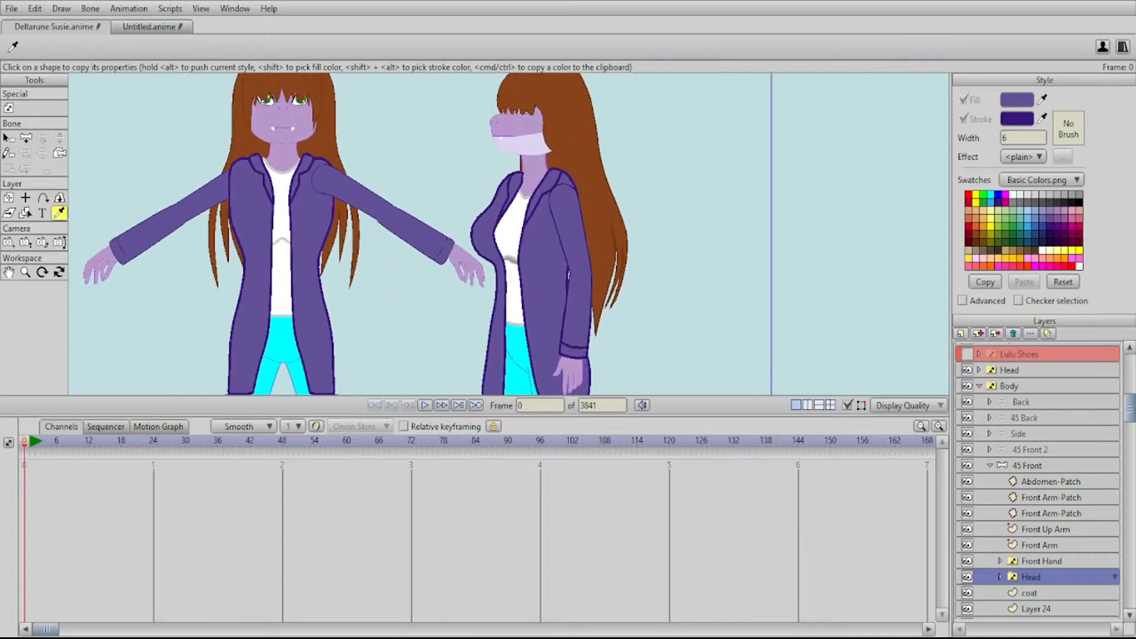
pyautogui.scroll(-2, 509, 234)
pyautogui.moveTo(488, 308); pyautogui.dragTo(654, 246)
pyautogui.scroll(4, 508, 235)
pyautogui.scroll(4, 509, 234)
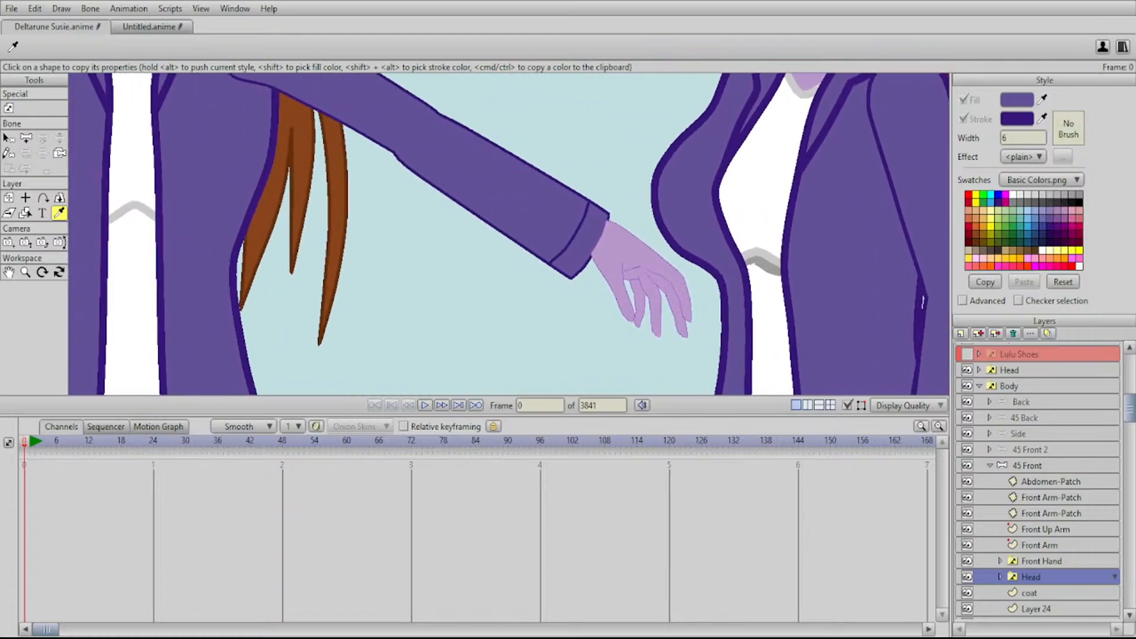
pyautogui.scroll(-4, 509, 234)
pyautogui.scroll(-2, 508, 235)
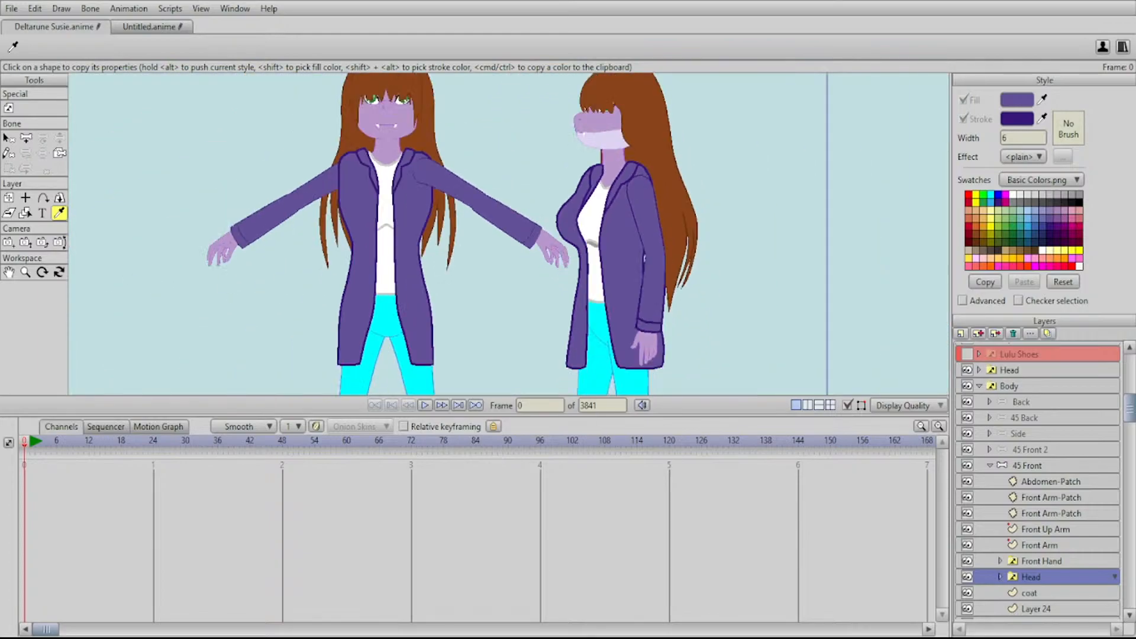
# Compare the dressed 45 Front body with the bare 45 Front 2 body by switching the Body group between them
pyautogui.moveTo(533, 231); pyautogui.dragTo(442, 251)
pyautogui.scroll(-2, 509, 234)
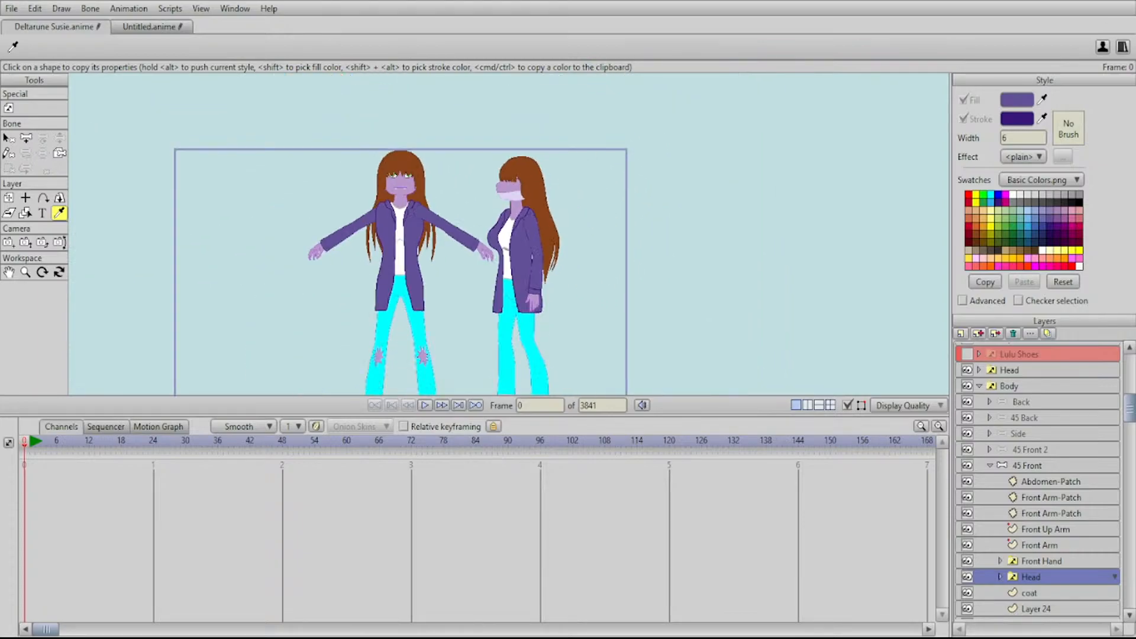
pyautogui.scroll(2, 521, 235)
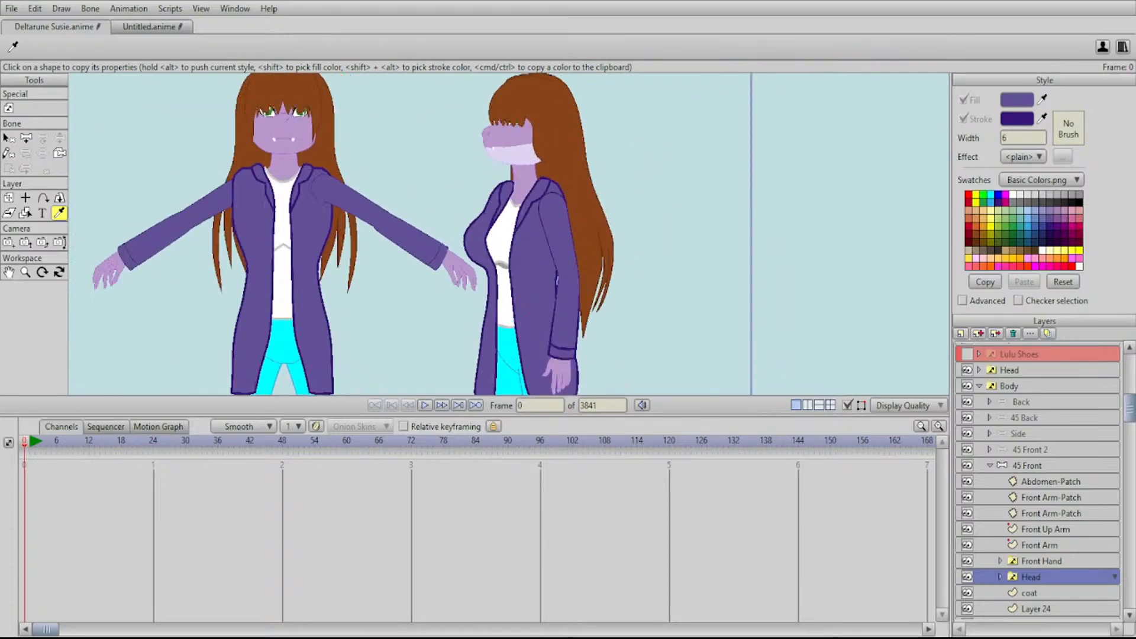
pyautogui.moveTo(508, 234); pyautogui.dragTo(516, 197)
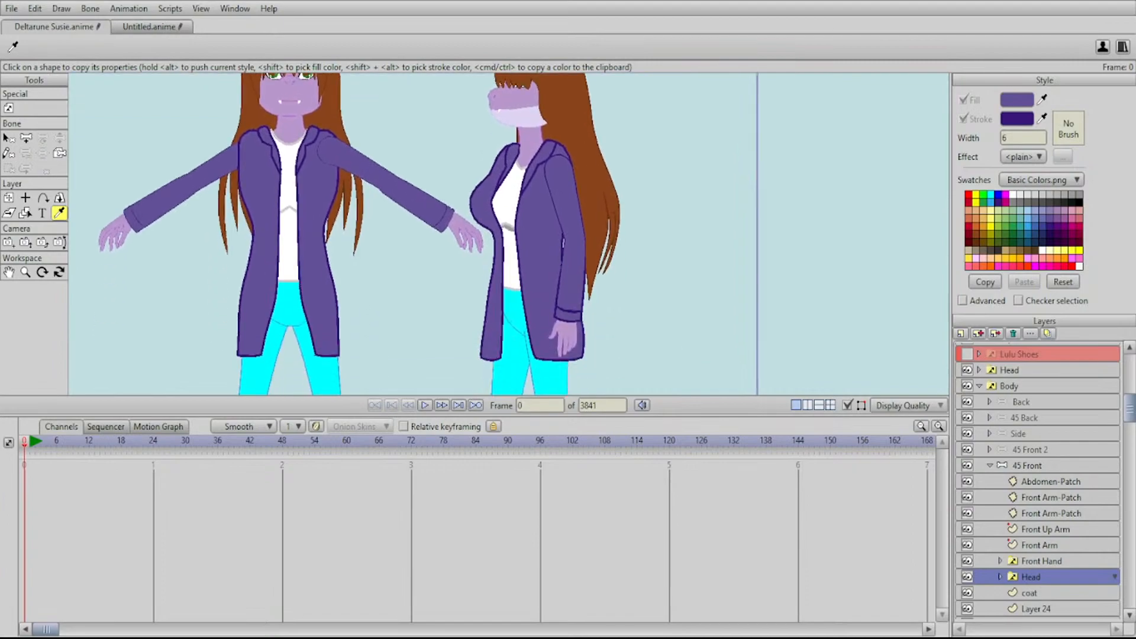
pyautogui.scroll(-4, 508, 234)
pyautogui.moveTo(509, 261)
pyautogui.mouseDown()
pyautogui.moveTo(507, 189)
pyautogui.moveTo(511, 246)
pyautogui.moveTo(534, 237)
pyautogui.moveTo(423, 243)
pyautogui.moveTo(471, 239)
pyautogui.moveTo(488, 262)
pyautogui.mouseUp()
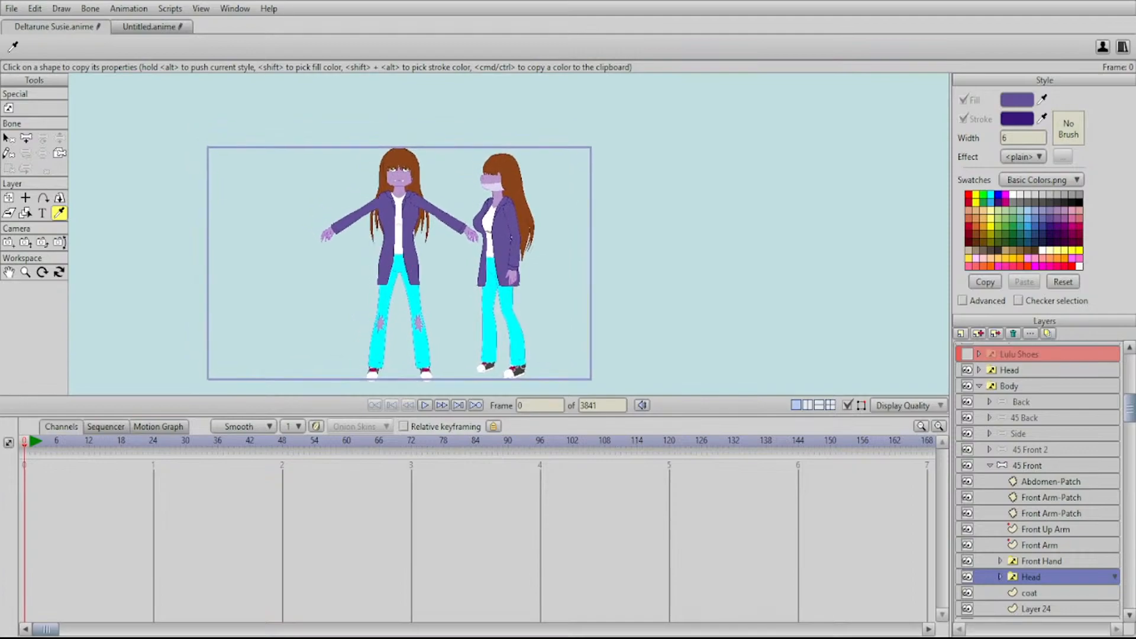
pyautogui.click(1030, 450)
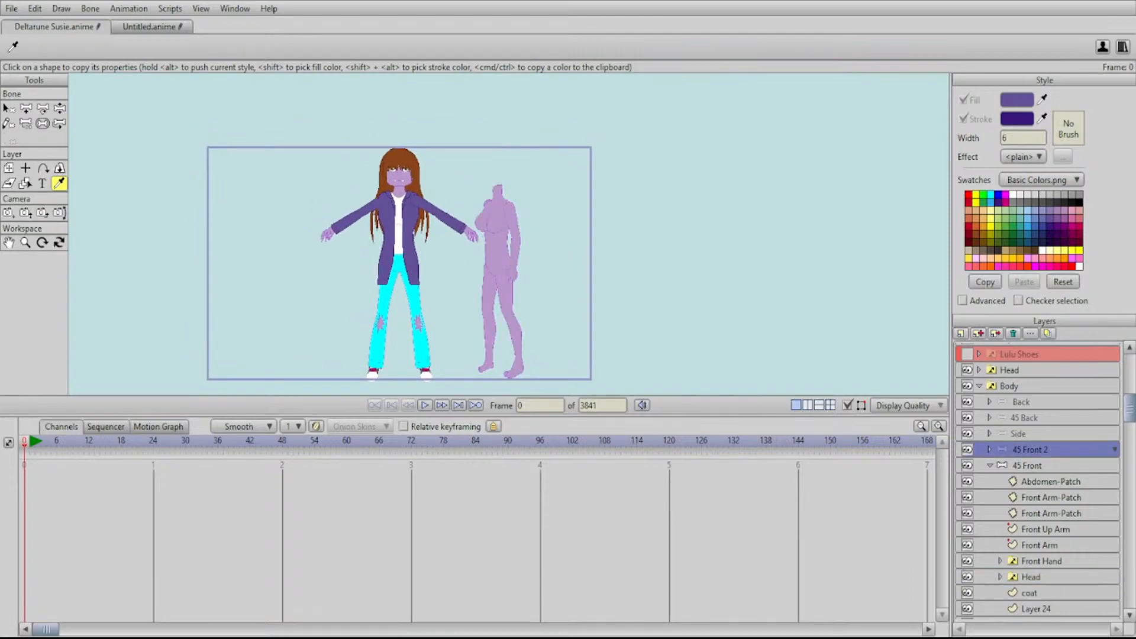
pyautogui.click(1028, 466)
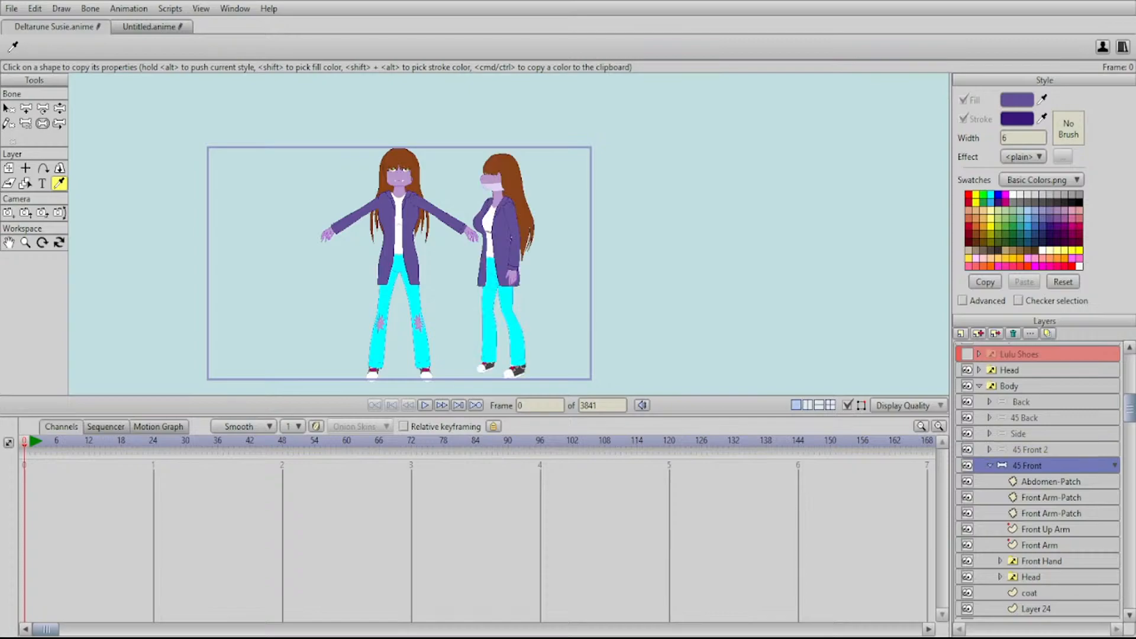
pyautogui.click(1030, 450)
pyautogui.click(1027, 466)
pyautogui.click(1030, 449)
pyautogui.click(1027, 466)
pyautogui.click(1030, 450)
pyautogui.click(1027, 466)
pyautogui.click(1030, 449)
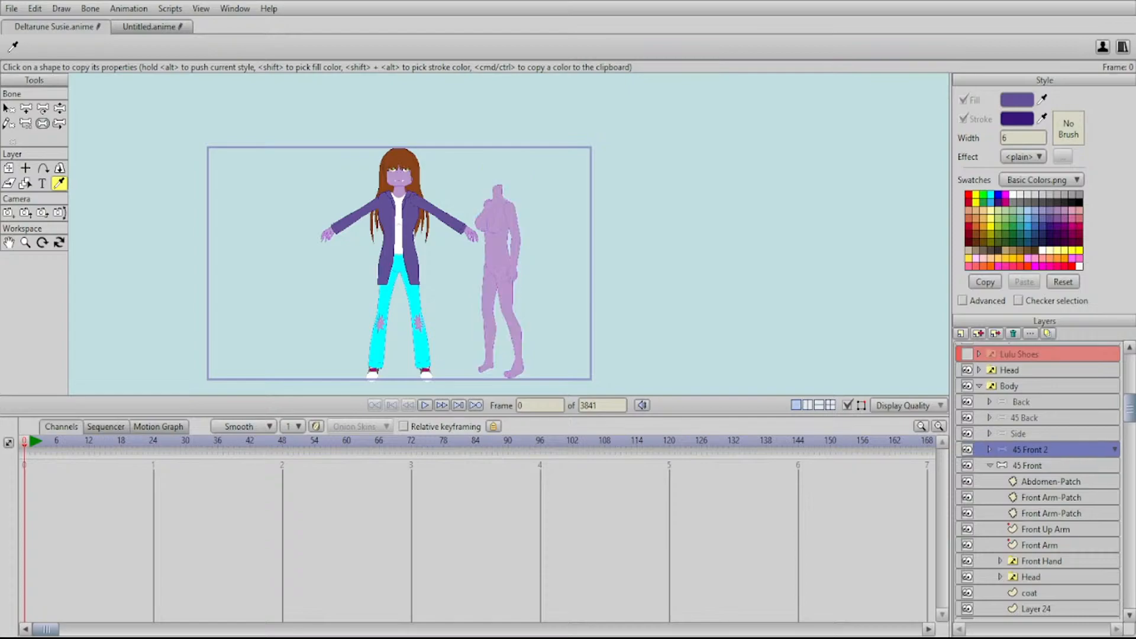
pyautogui.click(1027, 466)
# Review the Side, 45 Back and Back bodies in the Body group, ending on the 45 Front body
pyautogui.click(1018, 434)
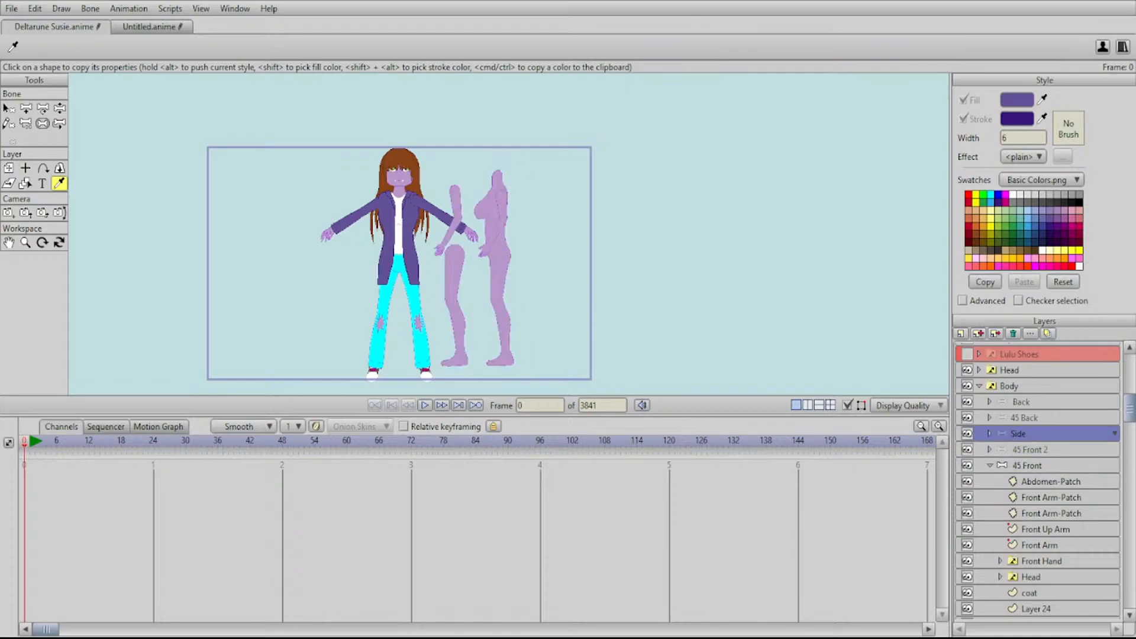
pyautogui.click(1024, 417)
pyautogui.click(1021, 401)
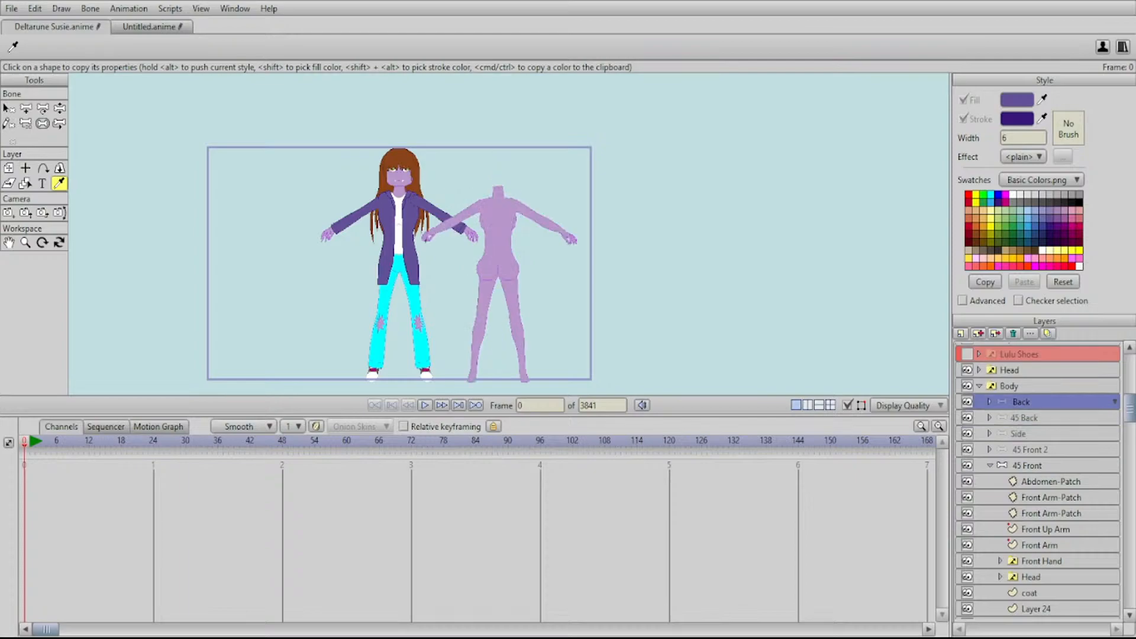
pyautogui.click(1024, 418)
pyautogui.click(1018, 433)
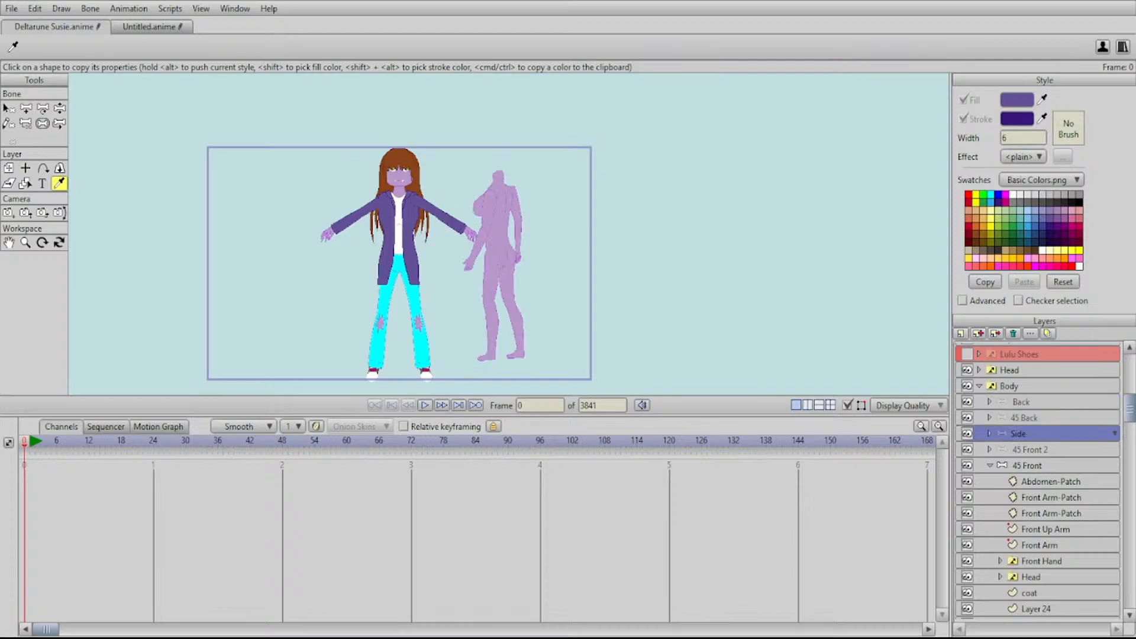
pyautogui.click(1029, 449)
pyautogui.click(1027, 466)
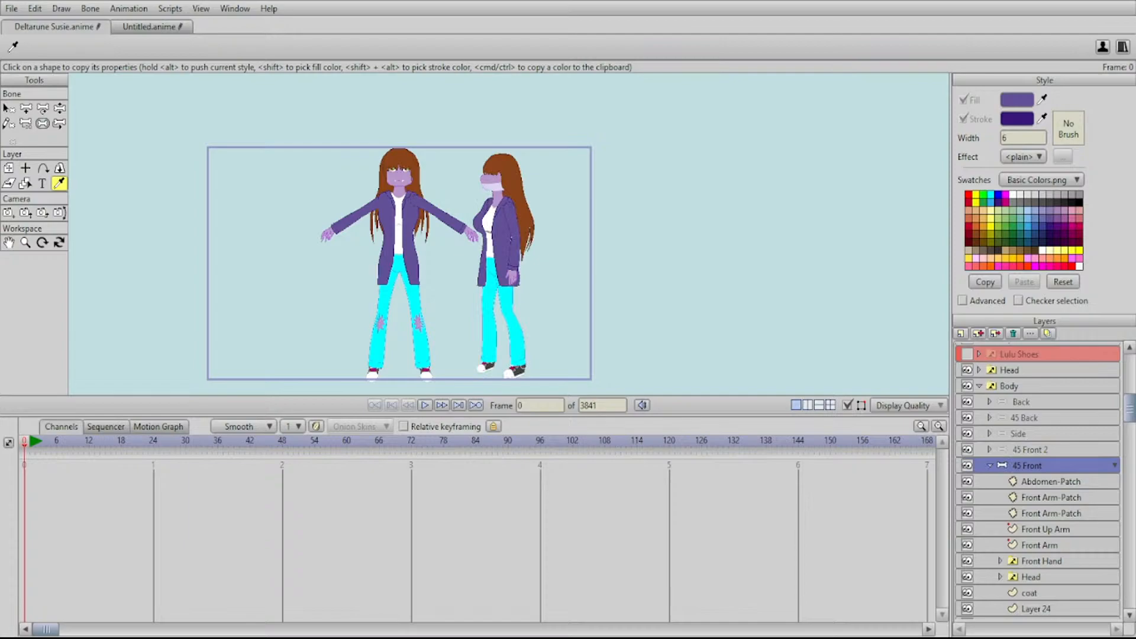
# Examine the 45 Front character's head, coat and full figure beside the front view, checking it once more against 45 Front 2
pyautogui.moveTo(497, 237); pyautogui.dragTo(473, 277)
pyautogui.scroll(3, 513, 262)
pyautogui.scroll(3, 504, 242)
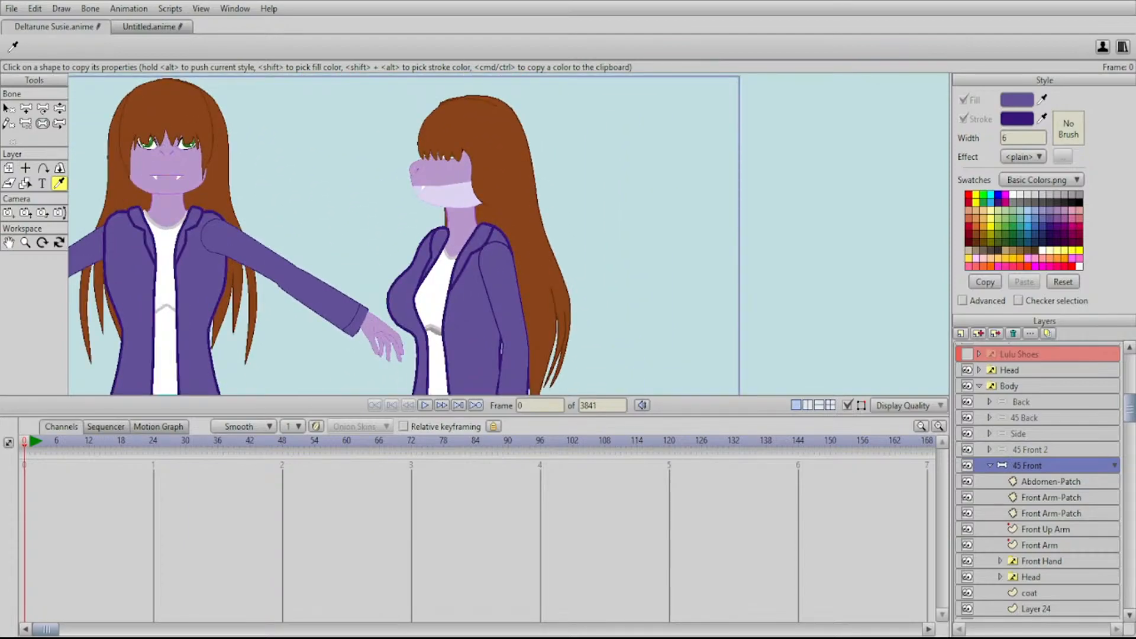
pyautogui.scroll(-3, 509, 237)
pyautogui.moveTo(509, 237); pyautogui.dragTo(568, 164)
pyautogui.click(1030, 450)
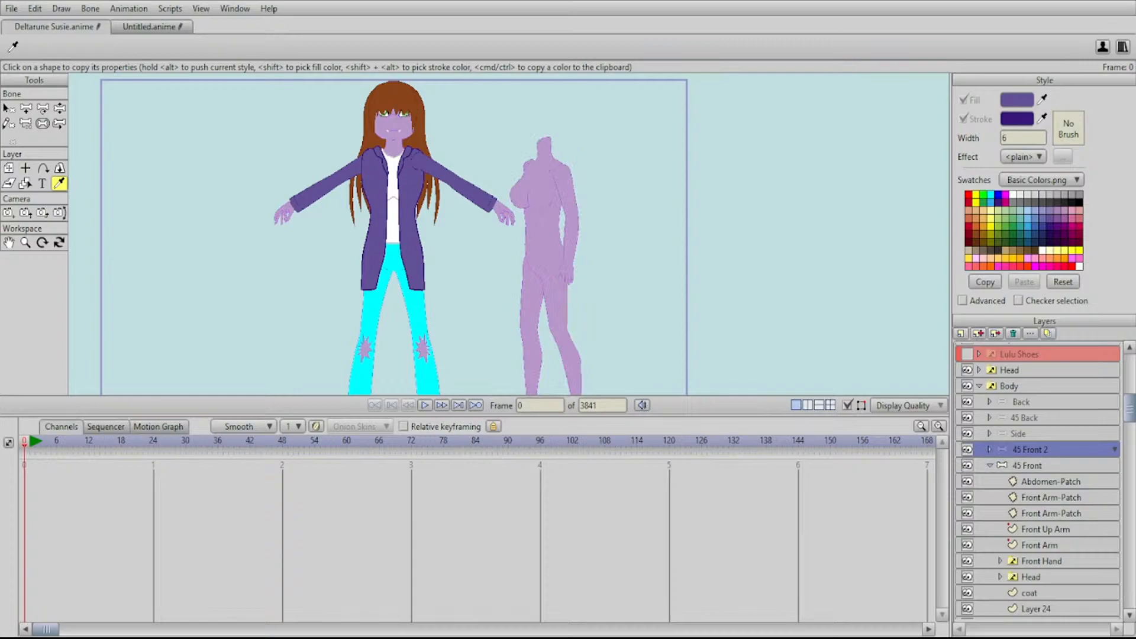
pyautogui.click(1027, 465)
pyautogui.moveTo(568, 249); pyautogui.dragTo(559, 349)
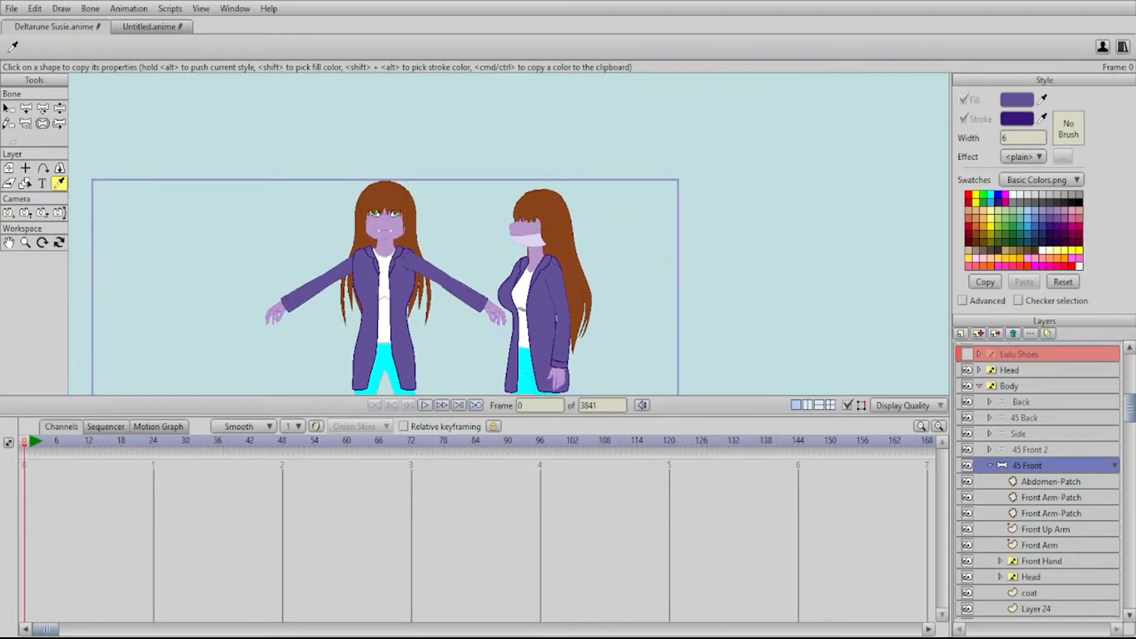
pyautogui.moveTo(559, 349); pyautogui.dragTo(552, 228)
pyautogui.scroll(-3, 544, 238)
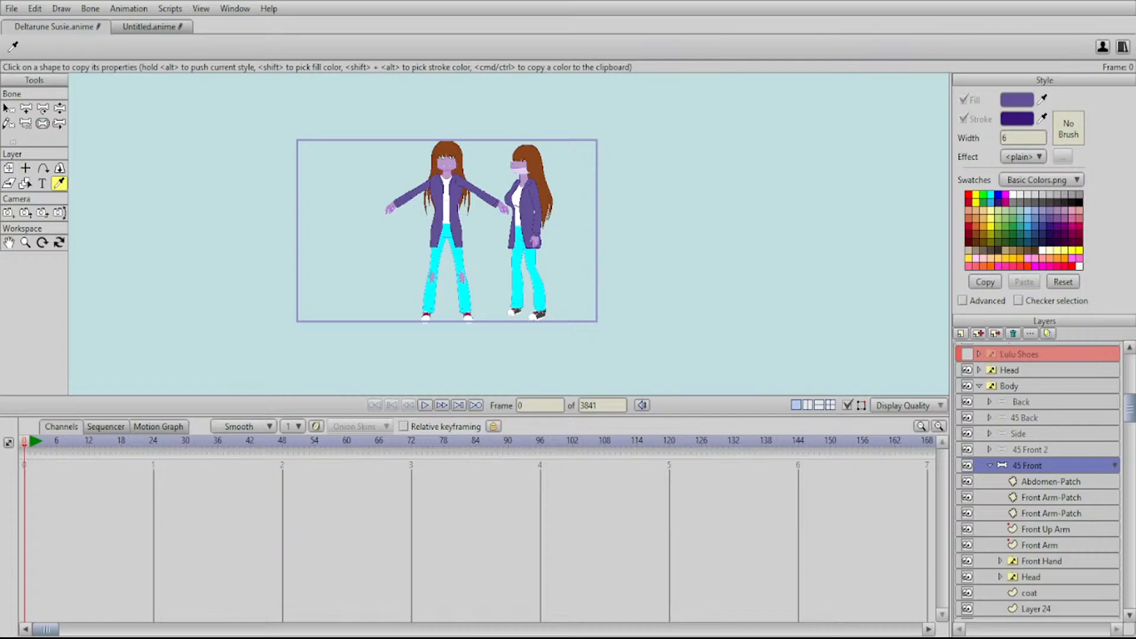
pyautogui.moveTo(552, 228)
pyautogui.mouseDown()
pyautogui.moveTo(546, 250)
pyautogui.moveTo(569, 242)
pyautogui.mouseUp()
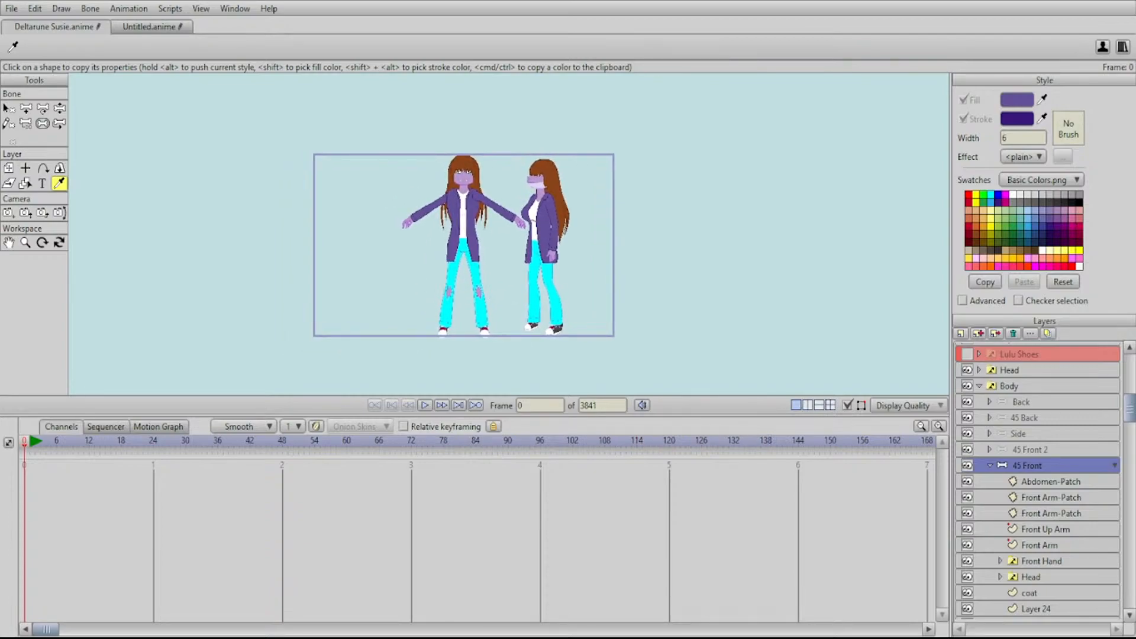